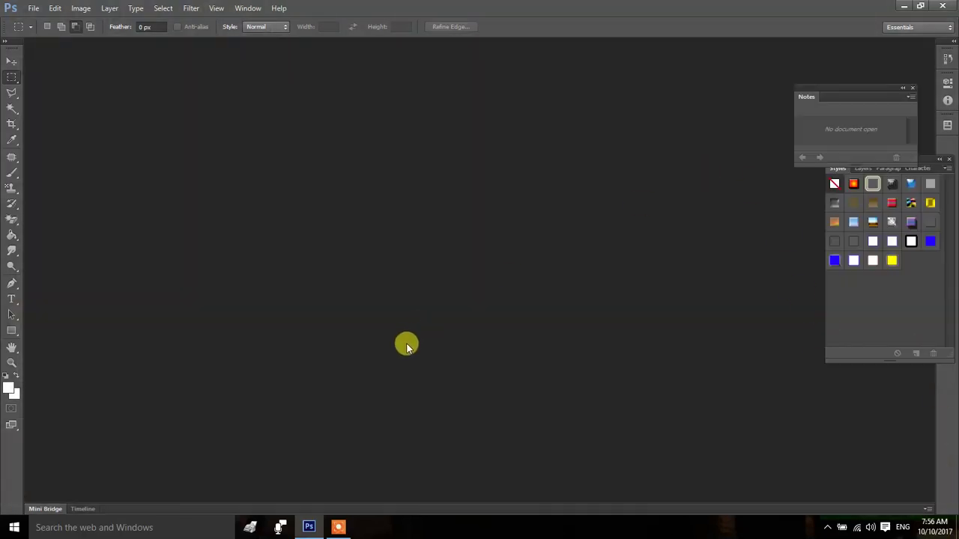
- Bring up Photoshop's Open dialog showing the Desktop's files and folders
left_click(340, 527)
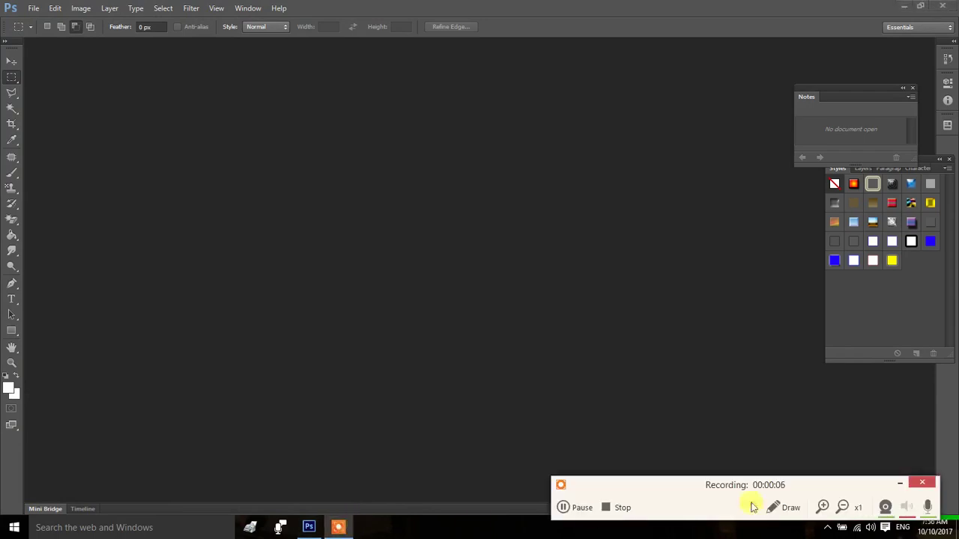
left_click(897, 488)
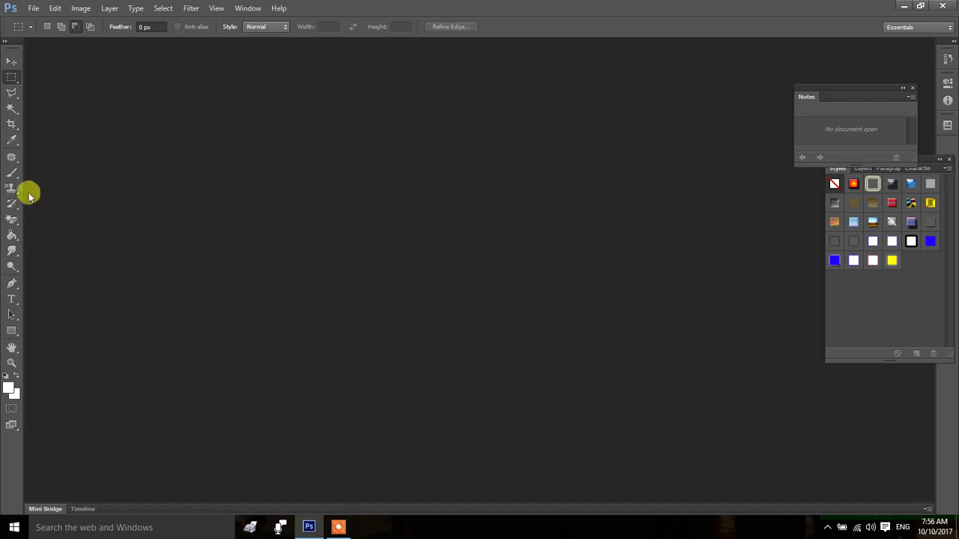
double_click(155, 169)
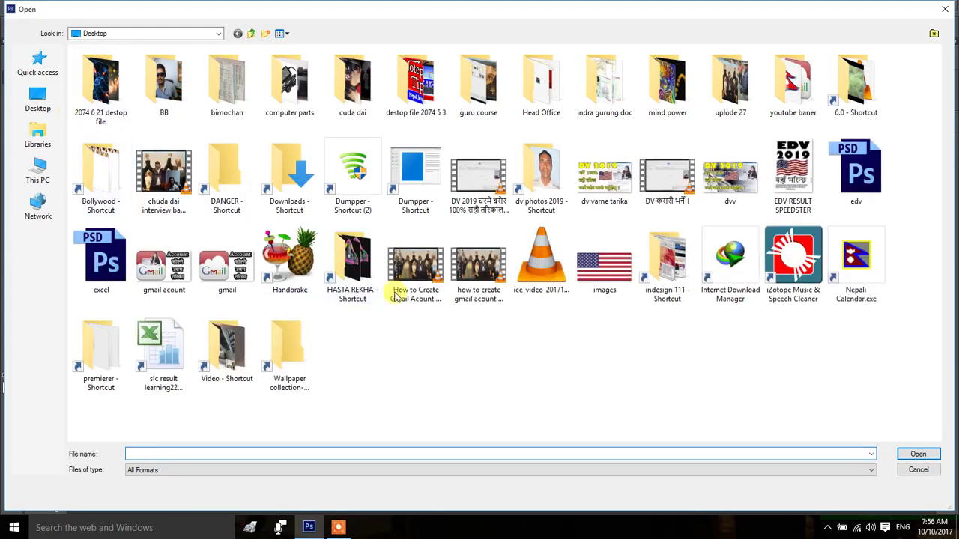
- Open the painted portrait, mountain portrait and schoolgirls reading images from the mind power folder
key("m")
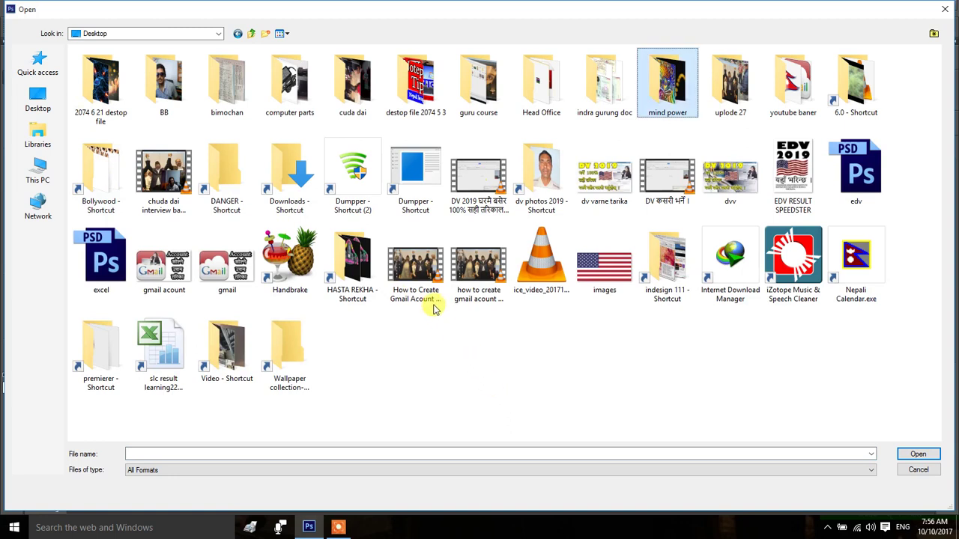
key("Return")
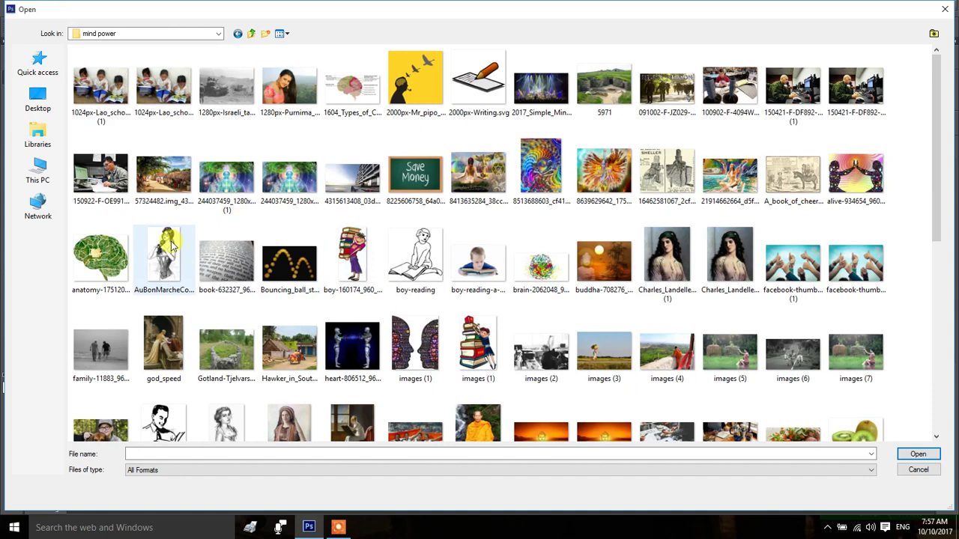
left_click(672, 257)
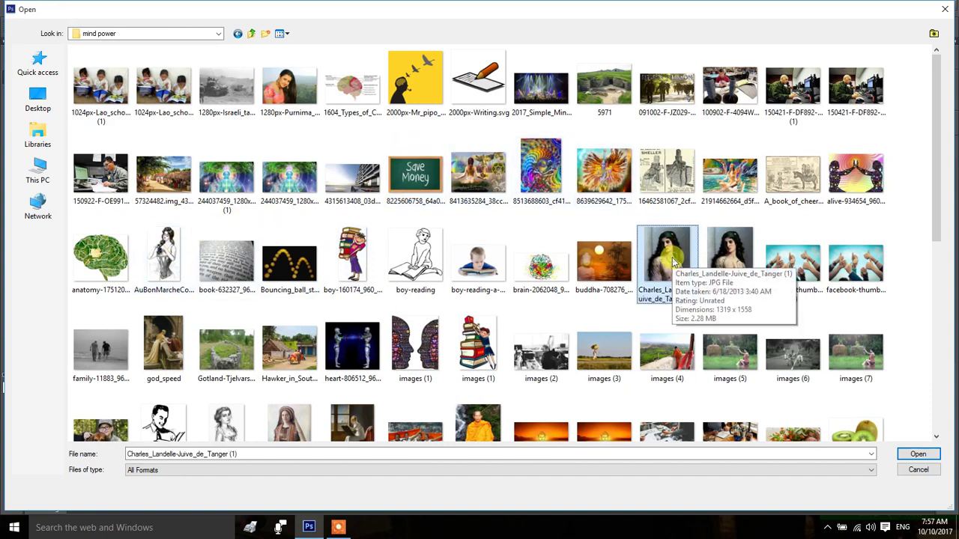
left_click(284, 86, "ctrl")
left_click(174, 88, "ctrl")
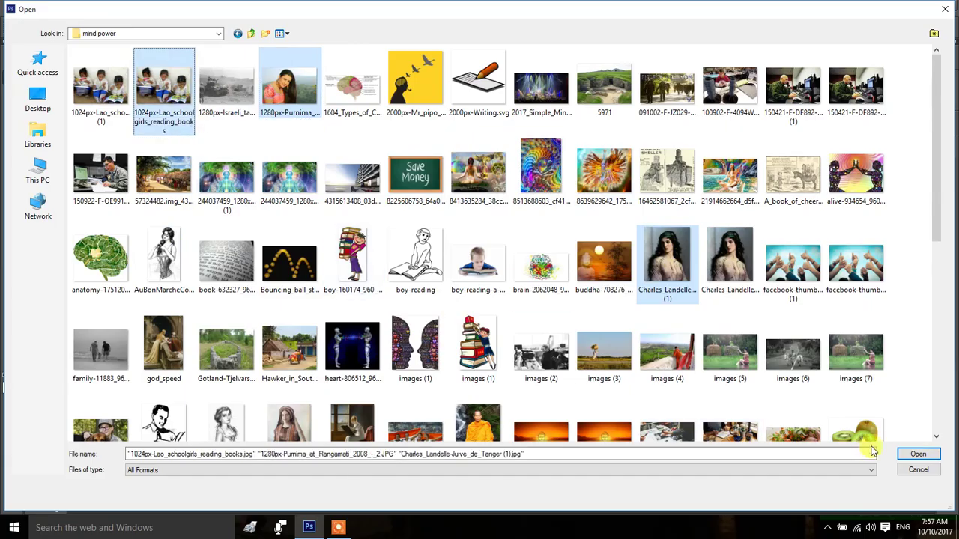
left_click(918, 454)
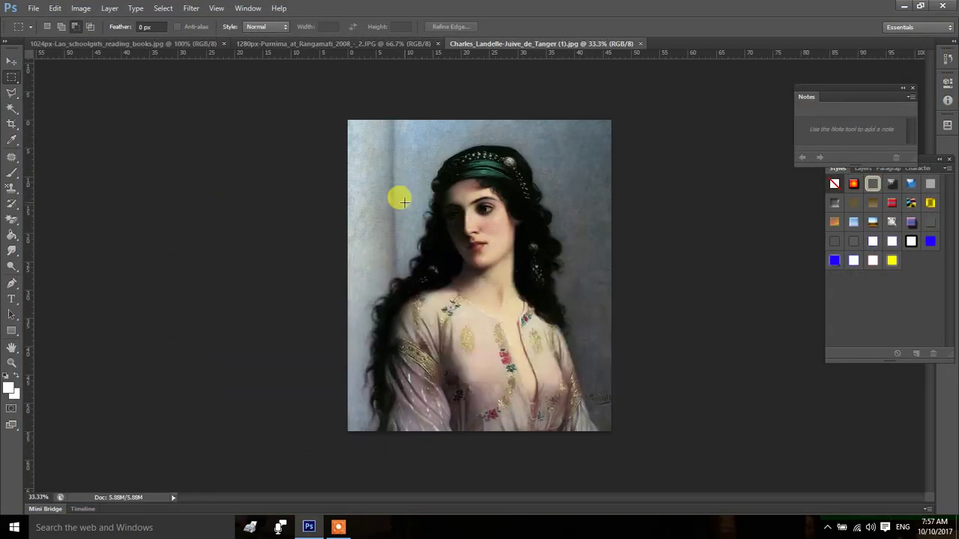
- On the schoolgirls photo, set the Crop tool to a 600×600 px Size & Resolution
left_click(336, 43)
left_click(182, 45)
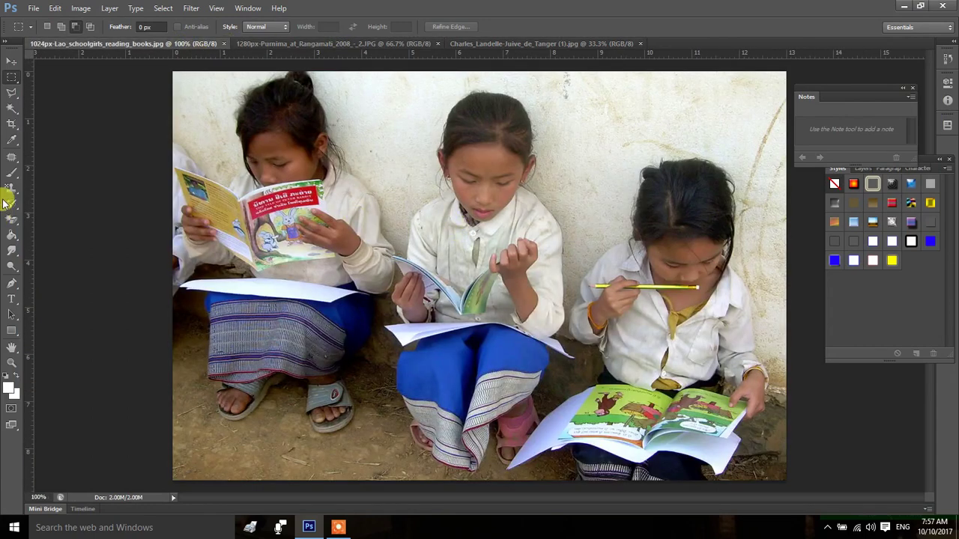
left_click(11, 126)
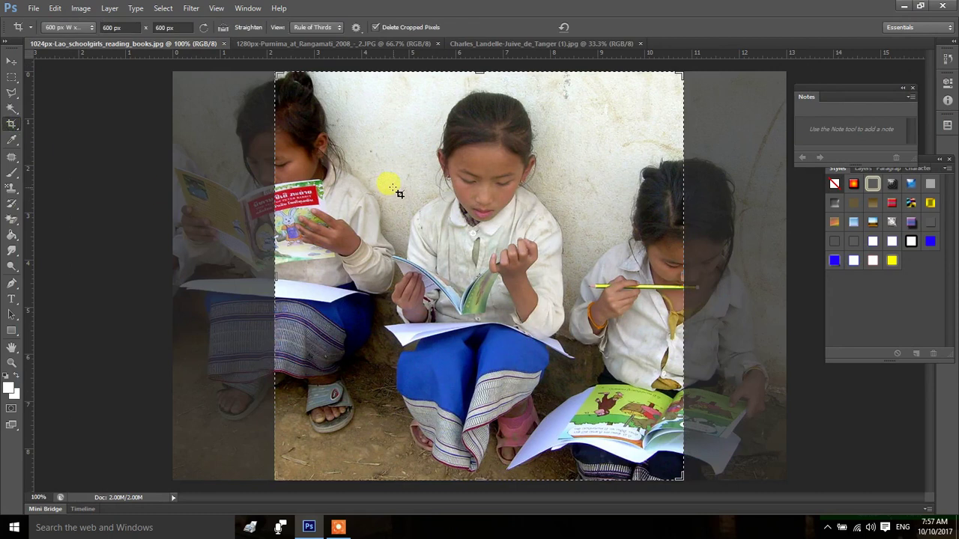
left_click(75, 27)
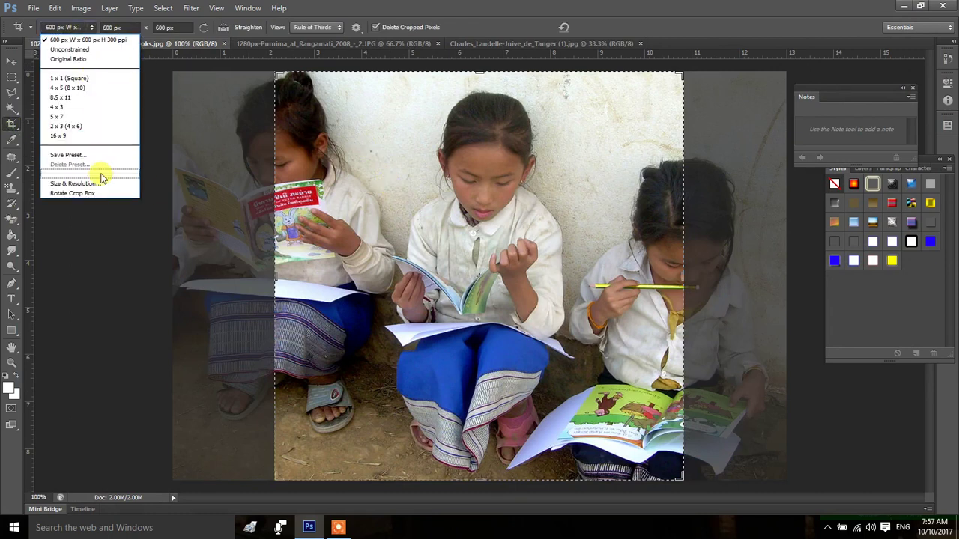
left_click(102, 182)
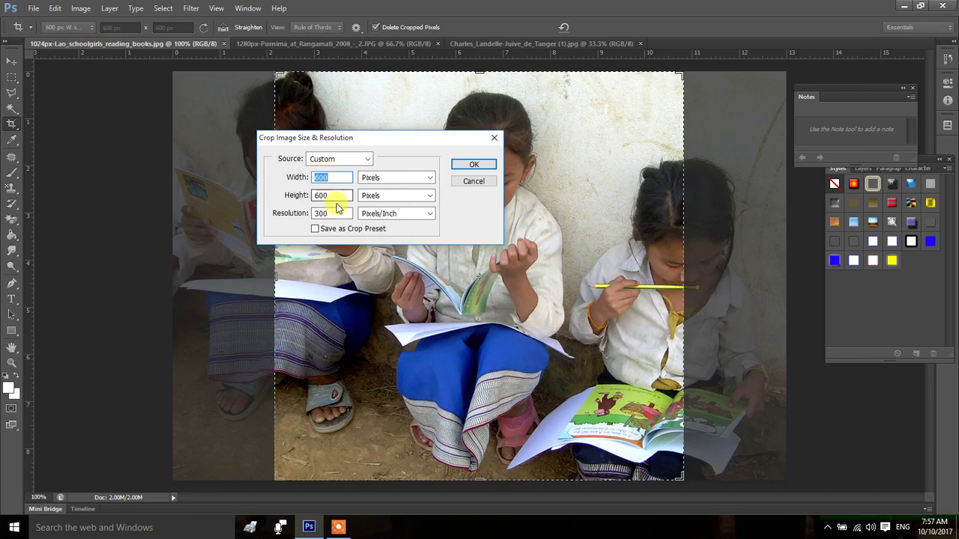
left_click(475, 166)
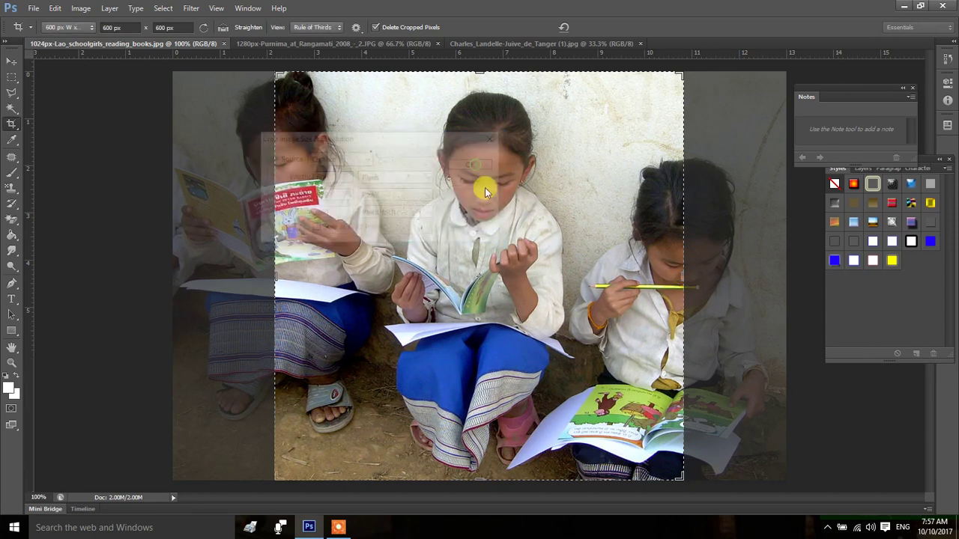
- Crop the square around the middle girl's face and float it in its own window
mouse_move(274, 480)
left_mouse_down()
mouse_move(288, 423)
mouse_move(352, 401)
left_mouse_up()
left_click_drag(595, 405, 528, 371)
left_click_drag(526, 284, 542, 277)
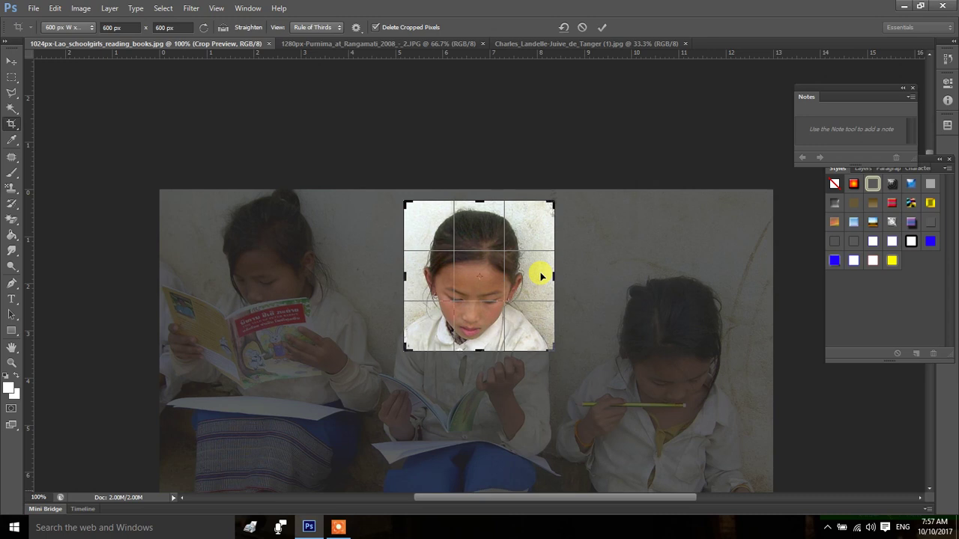
key("Return")
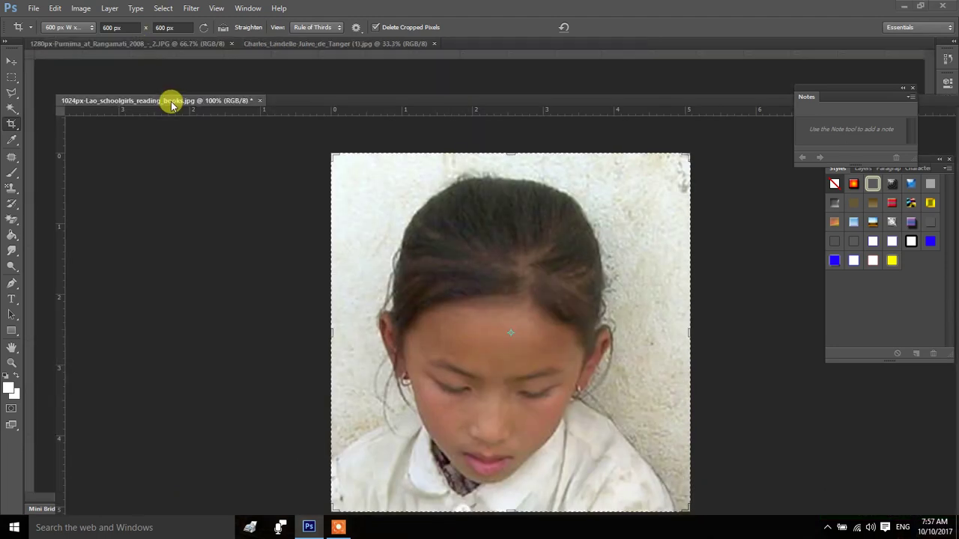
key("v")
mouse_move(141, 50)
left_mouse_down()
mouse_move(171, 101)
mouse_move(341, 112)
left_mouse_up()
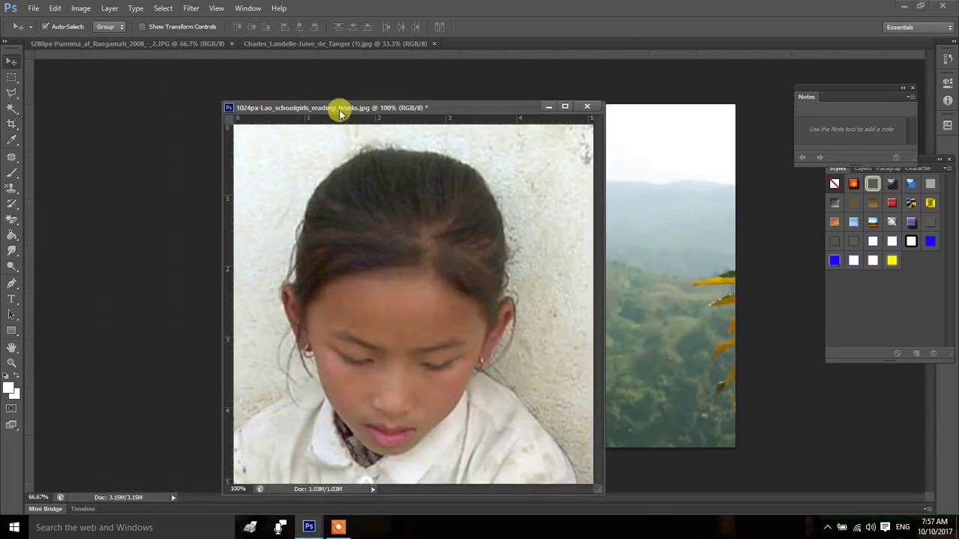
- Close the cropped schoolgirl document and float the painted portrait window over the mountain photo
right_click(340, 113)
left_click(361, 118)
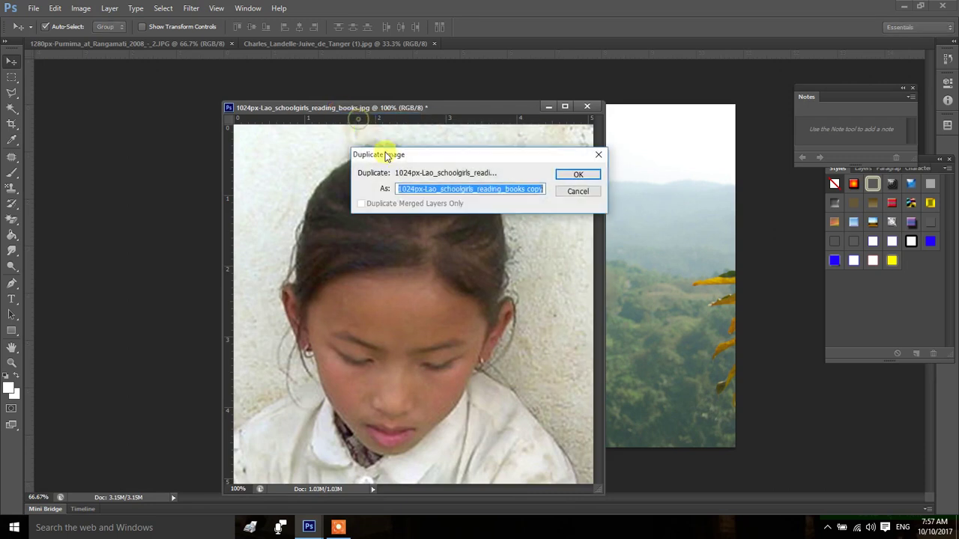
left_click(598, 155)
left_click(549, 108)
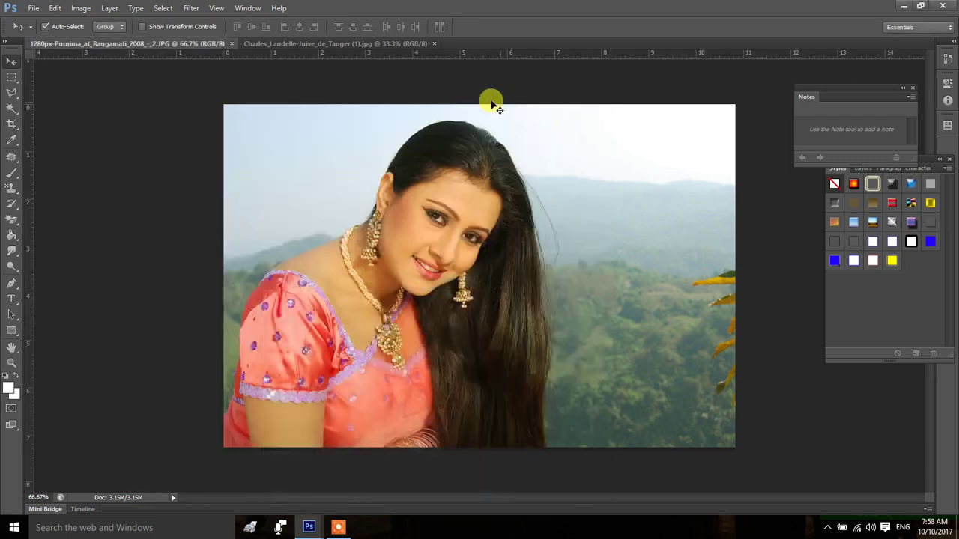
left_click_drag(342, 44, 350, 91)
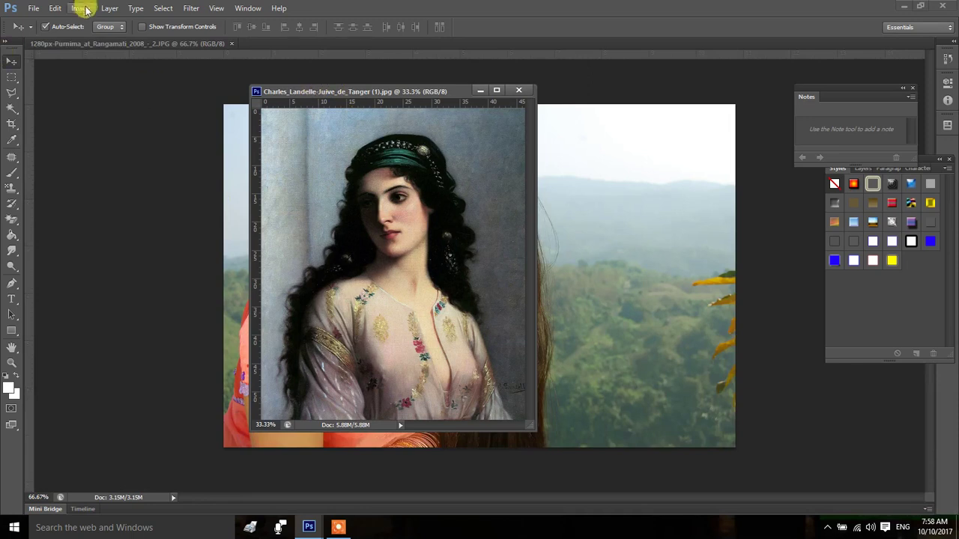
left_click(81, 8)
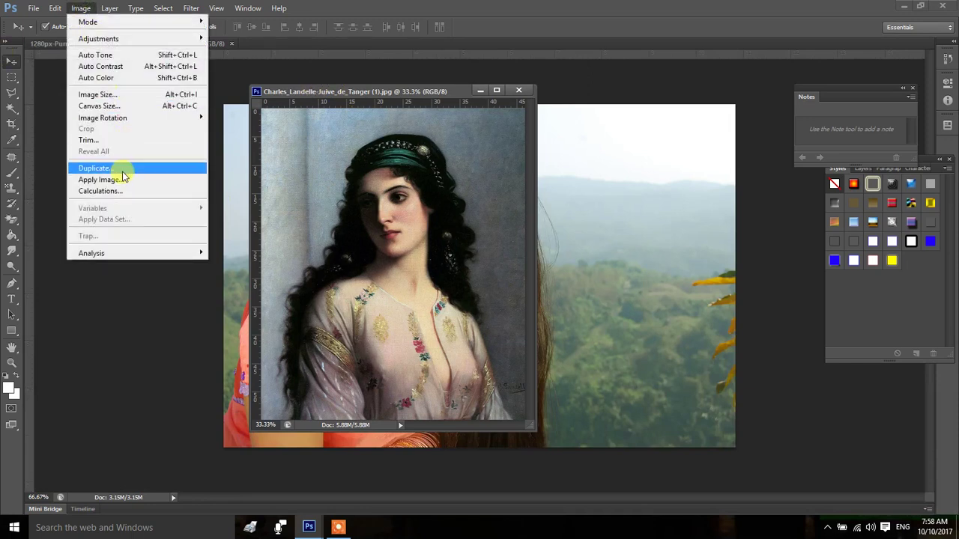
left_click_drag(344, 92, 367, 93)
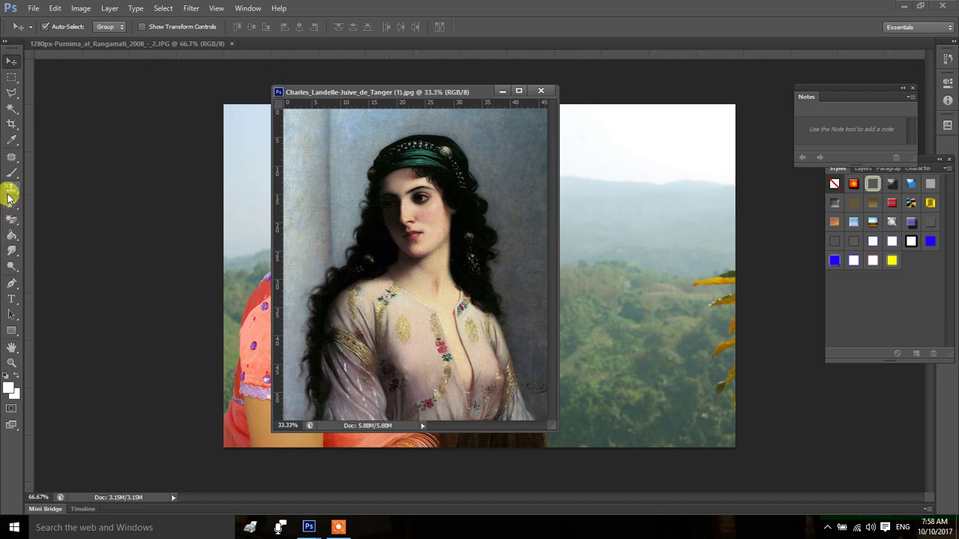
- Select the Clone Stamp tool after briefly trying the Pattern Stamp tool
left_click(10, 197)
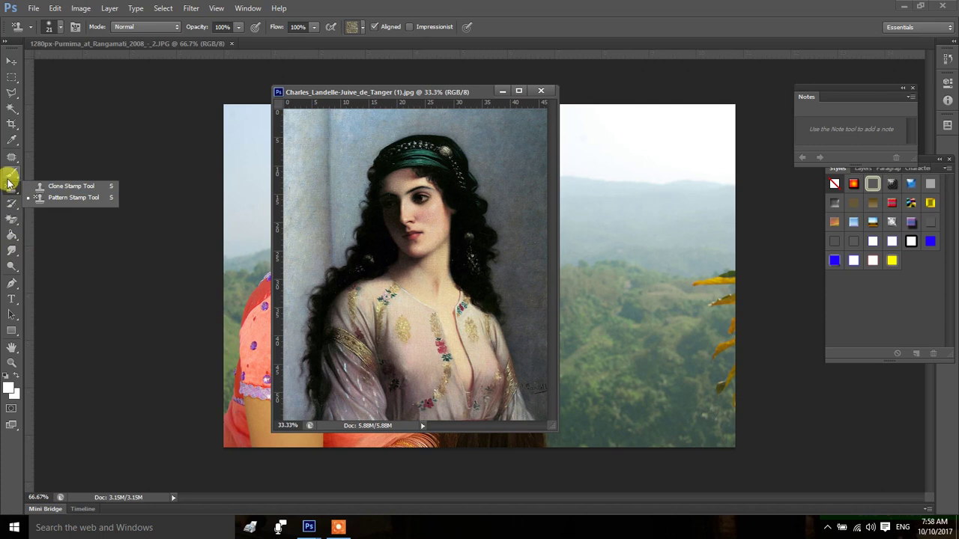
left_click_drag(11, 174, 74, 174)
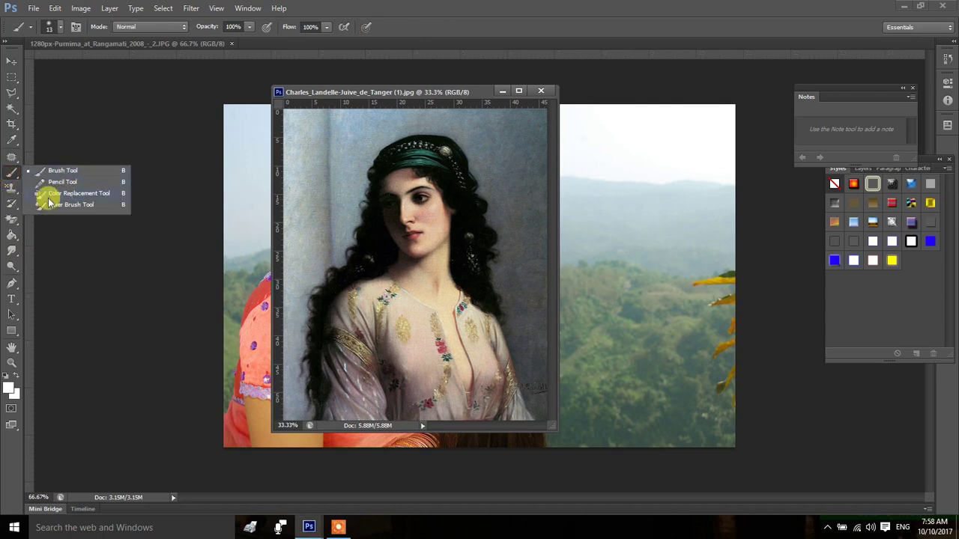
left_click_drag(10, 187, 62, 202)
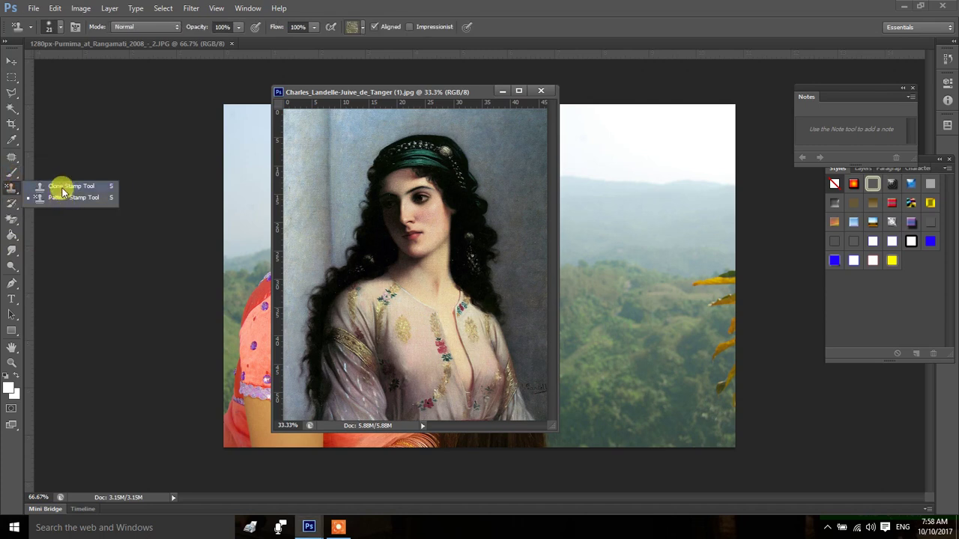
left_click(62, 192)
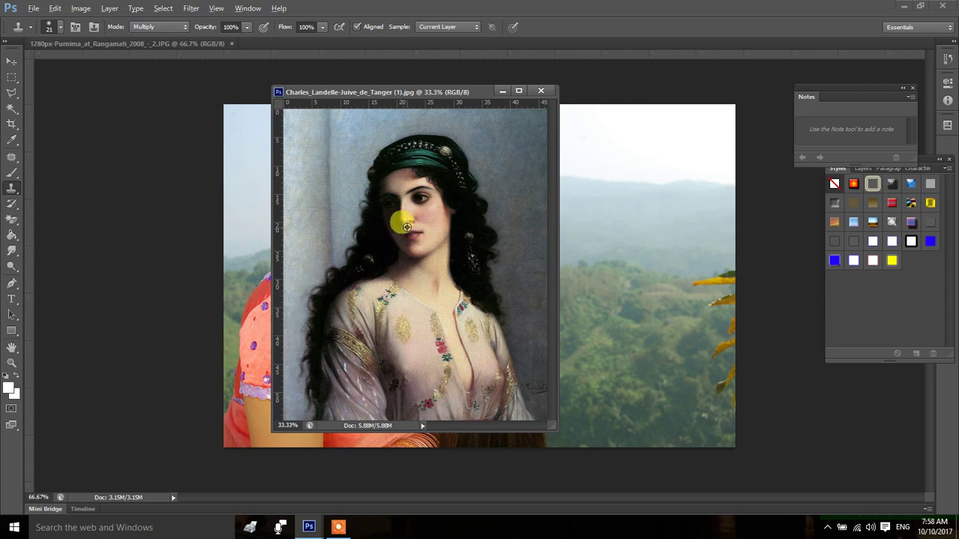
- Set Clone Stamp to Normal mode and cover the dark blob in the mountain photo's sky
left_click(614, 223)
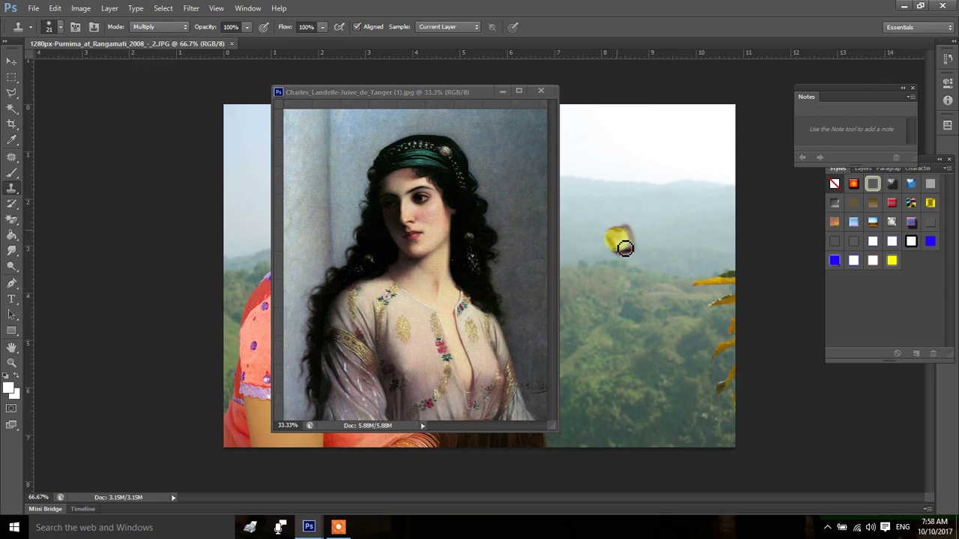
left_click(167, 27)
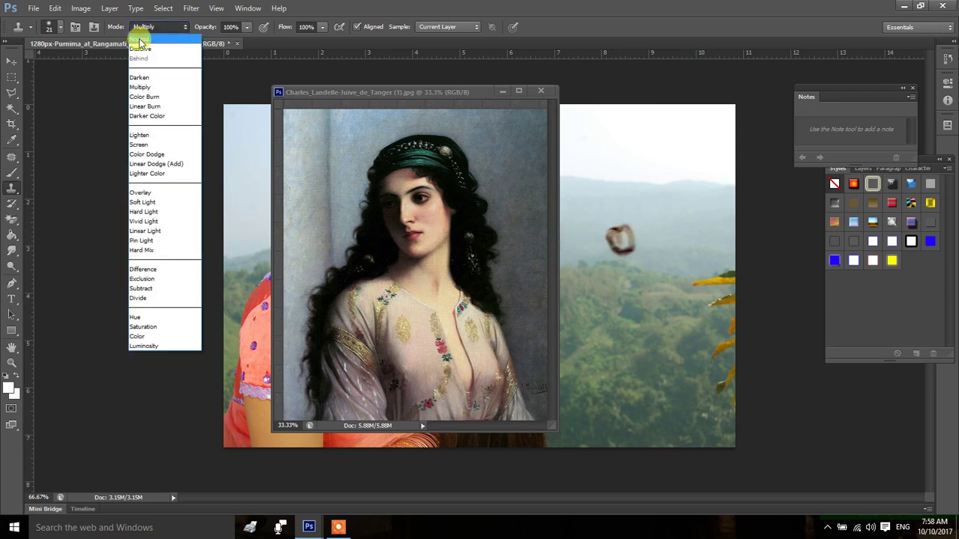
left_click(139, 39)
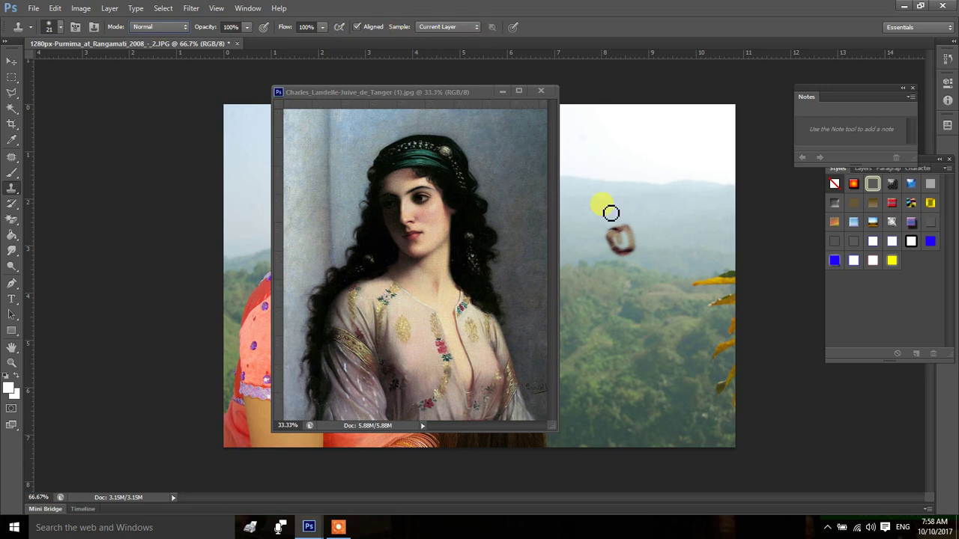
left_click_drag(611, 213, 616, 246)
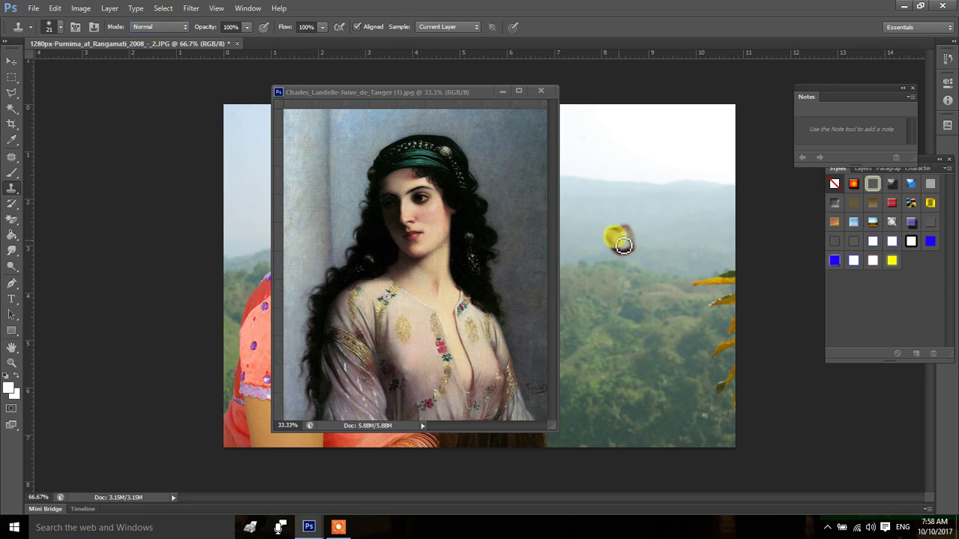
mouse_move(620, 240)
left_mouse_down()
mouse_move(585, 279)
mouse_move(619, 100)
mouse_move(622, 248)
mouse_move(610, 339)
mouse_move(555, 280)
left_mouse_up()
- Sample the painted portrait and clone her face and blouse onto the photo's right side
left_click(457, 93)
left_click_drag(457, 93, 244, 94)
mouse_move(603, 147)
left_mouse_down()
mouse_move(637, 101)
mouse_move(676, 133)
mouse_move(670, 274)
mouse_move(632, 389)
mouse_move(539, 357)
mouse_move(516, 79)
mouse_move(620, 123)
left_mouse_up()
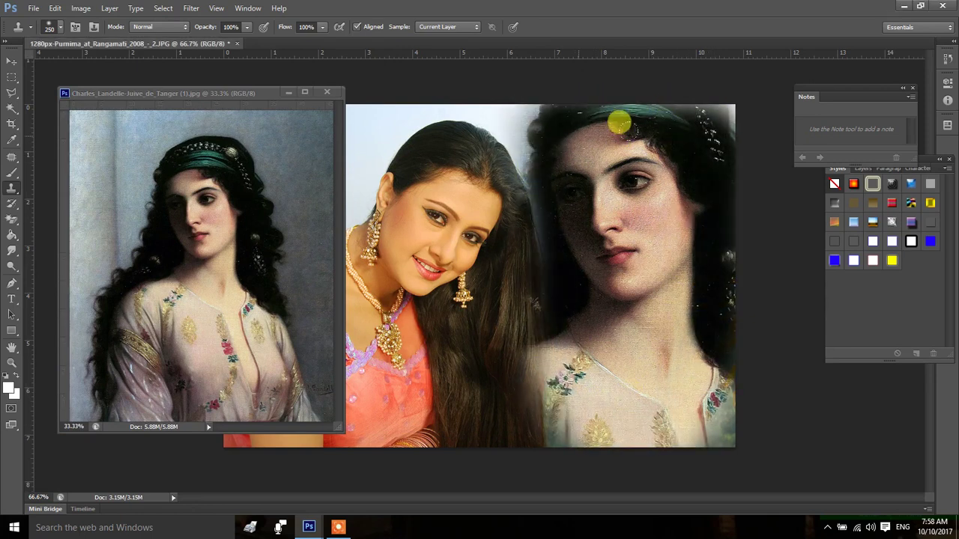
left_click_drag(664, 368, 439, 381)
left_click(439, 381)
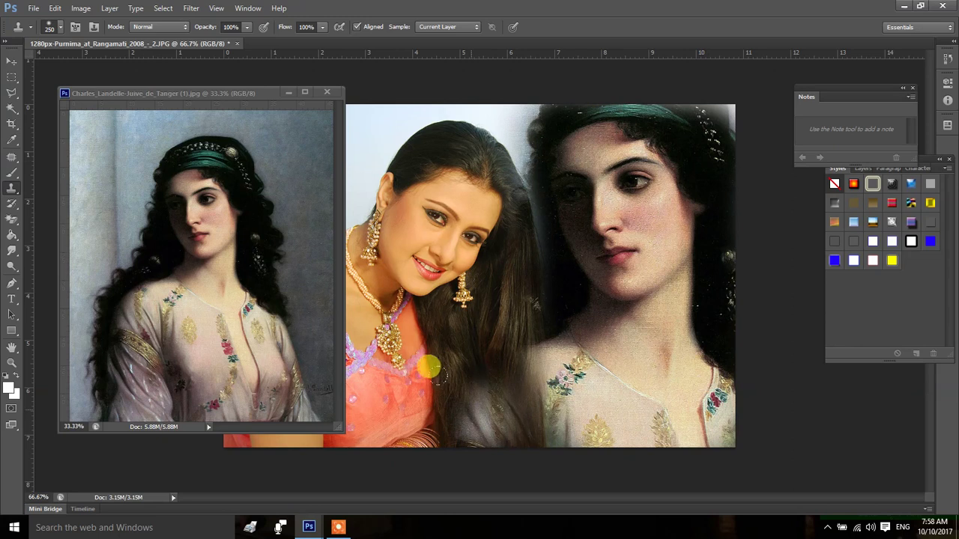
key("ctrl+z")
left_click_drag(201, 94, 270, 89)
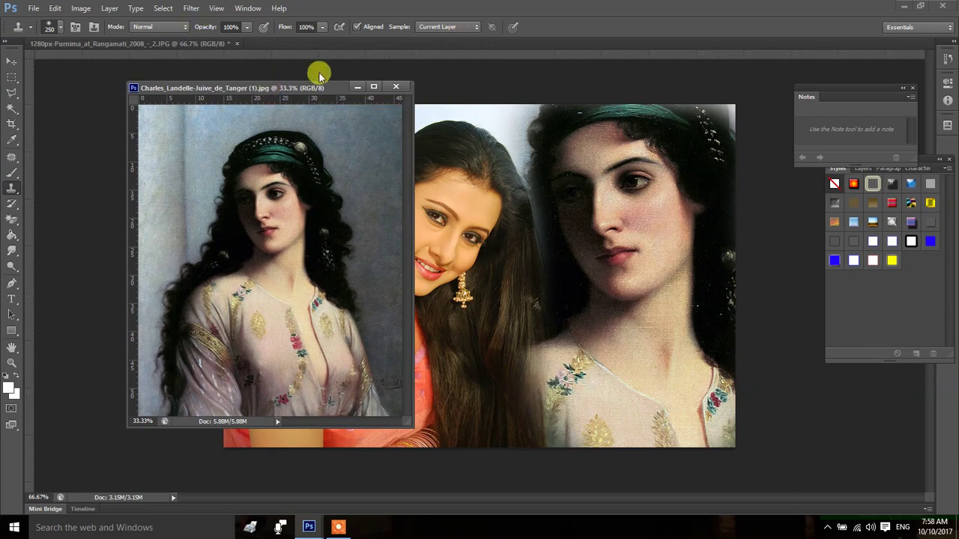
left_click_drag(285, 88, 330, 81)
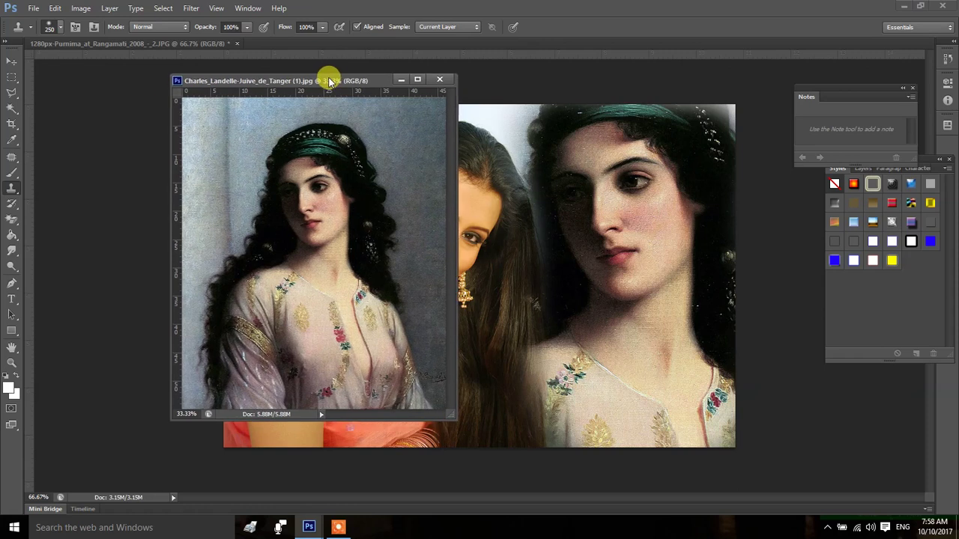
- Heal copies of the woman's face over the painting's top and left with a 300 px Healing Brush
left_click(11, 172)
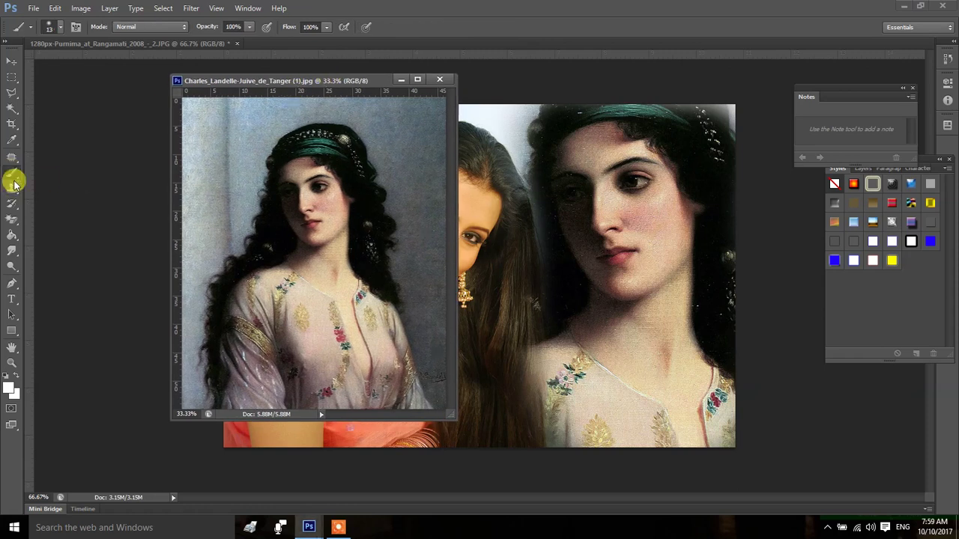
left_click(12, 188)
left_click(12, 156)
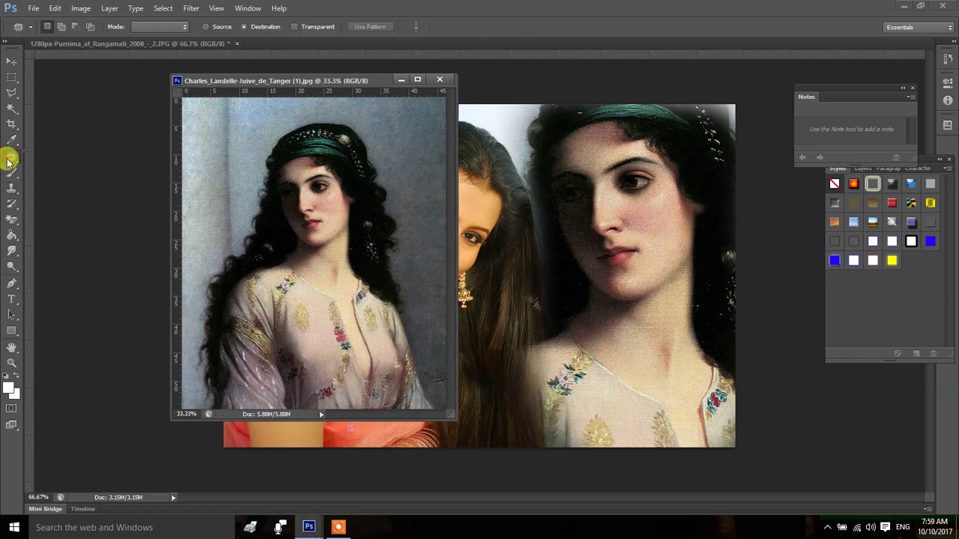
left_click(84, 168)
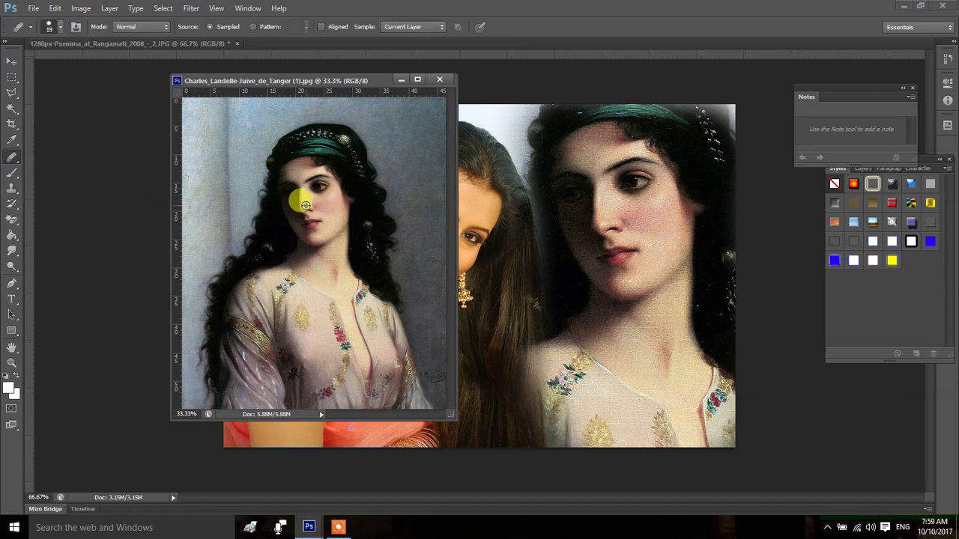
key("bracketright")
key("bracketright")
key("bracketright")
key("bracketright")
key("bracketright")
key("bracketright")
right_click(332, 155)
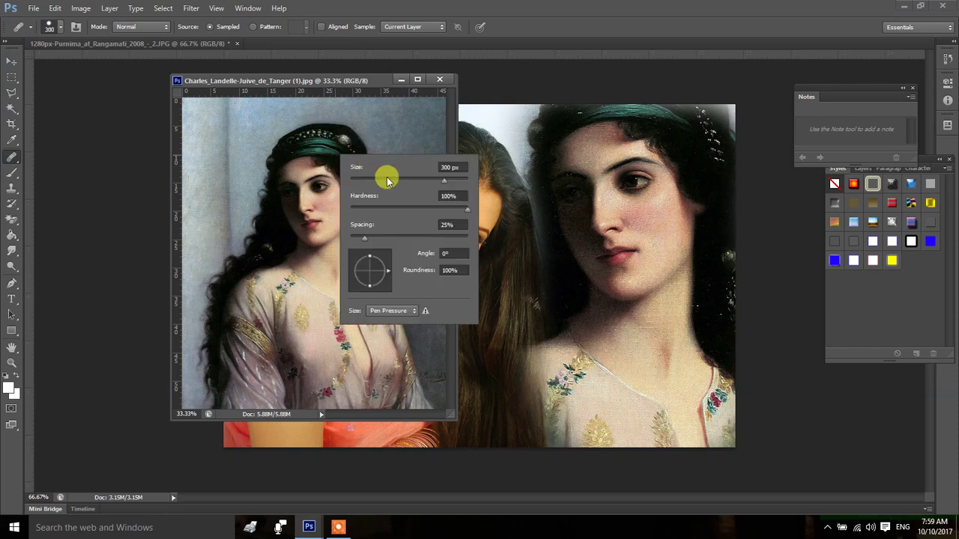
left_click_drag(330, 146, 268, 103)
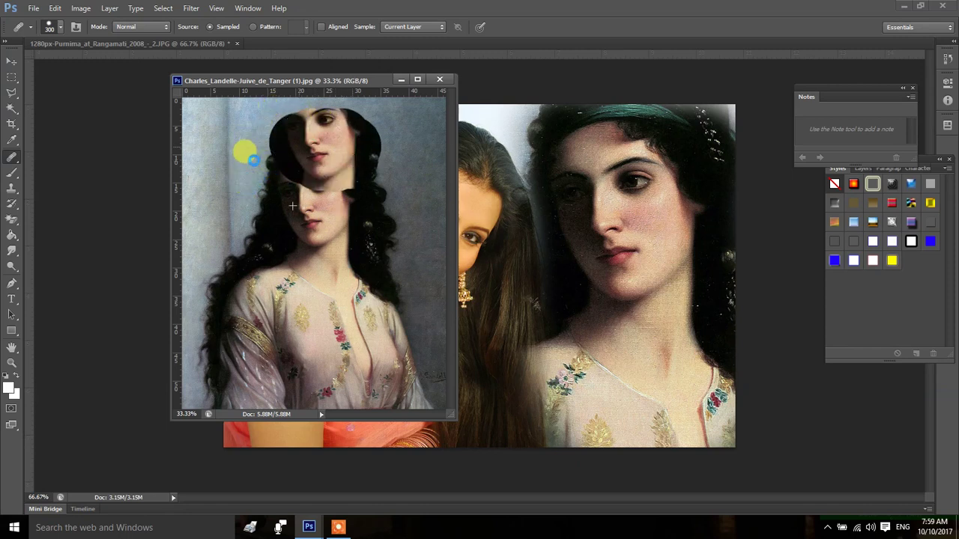
left_click(254, 159)
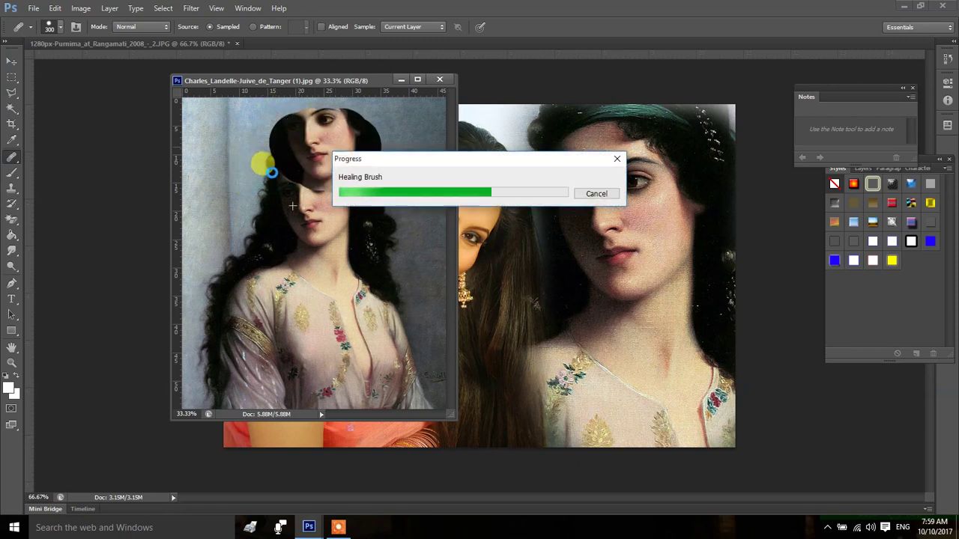
left_click_drag(244, 142, 240, 197)
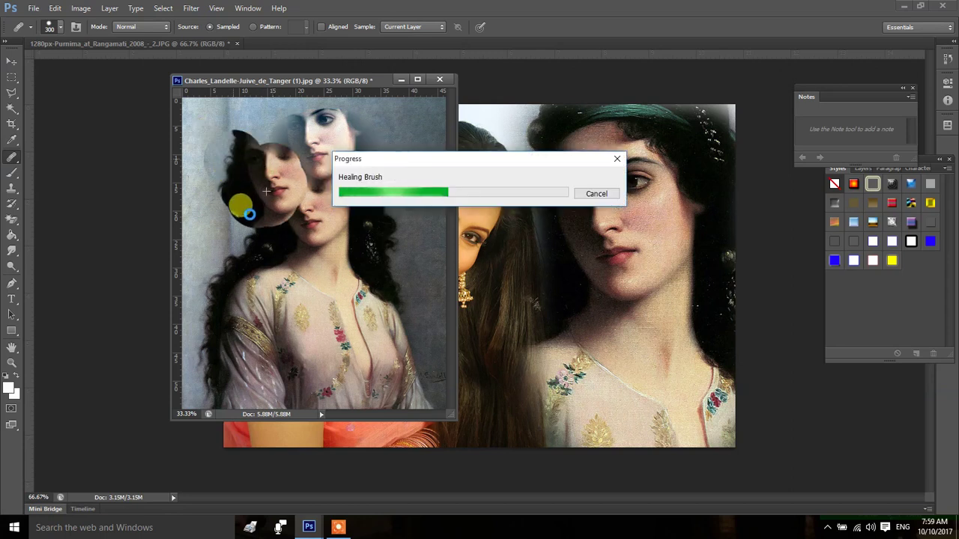
- Set brush spacing to 1% and angle to 78°, keeping size on Pen Pressure
right_click(249, 214)
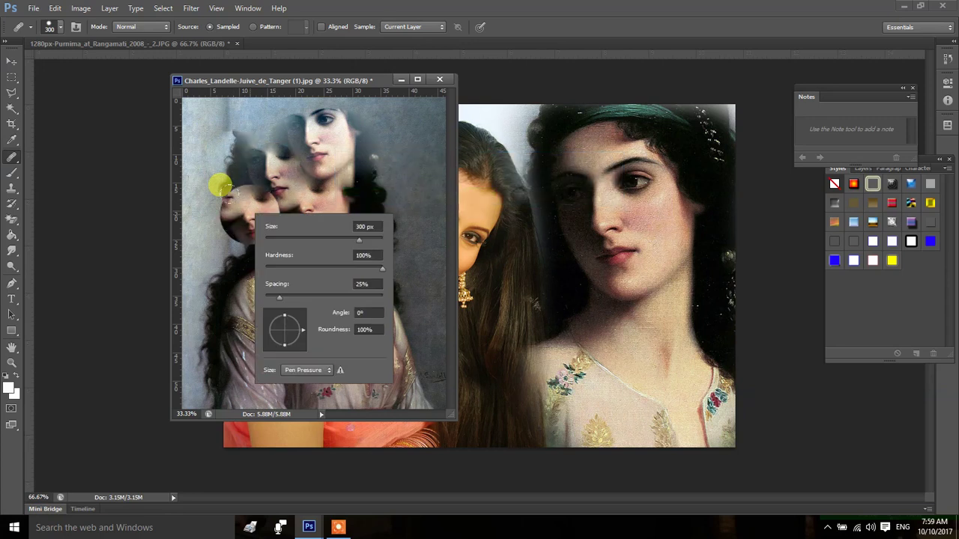
left_click_drag(280, 302, 263, 300)
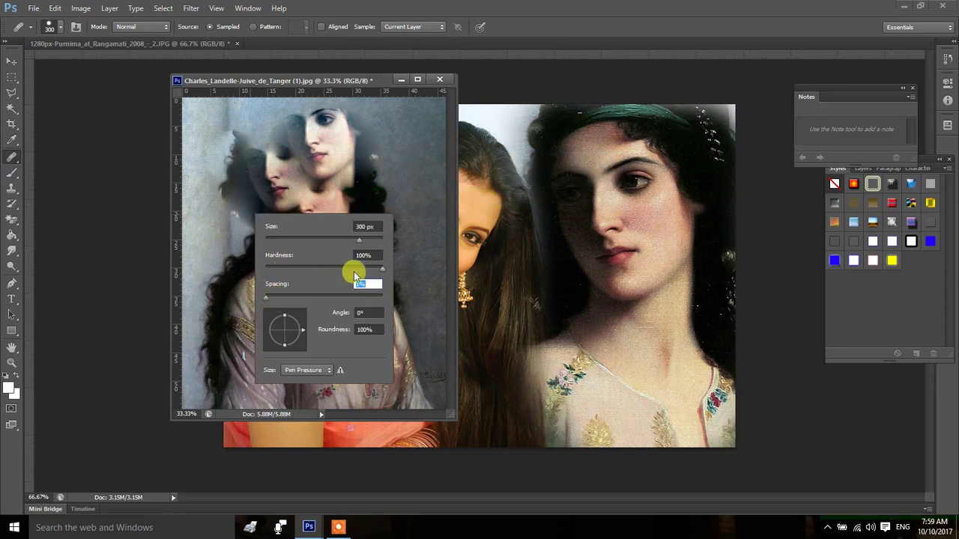
mouse_move(310, 327)
left_mouse_down()
mouse_move(304, 351)
mouse_move(267, 333)
mouse_move(283, 316)
left_mouse_up()
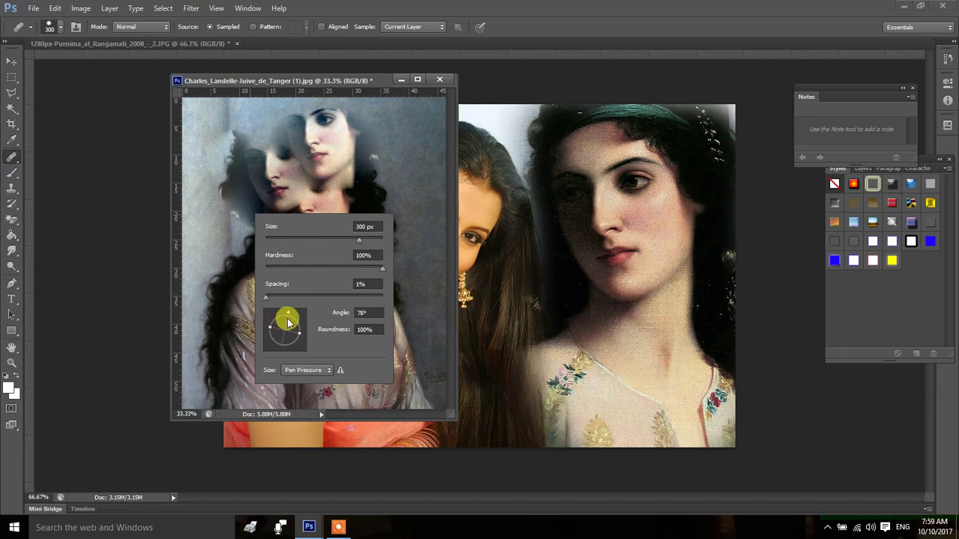
left_click(320, 372)
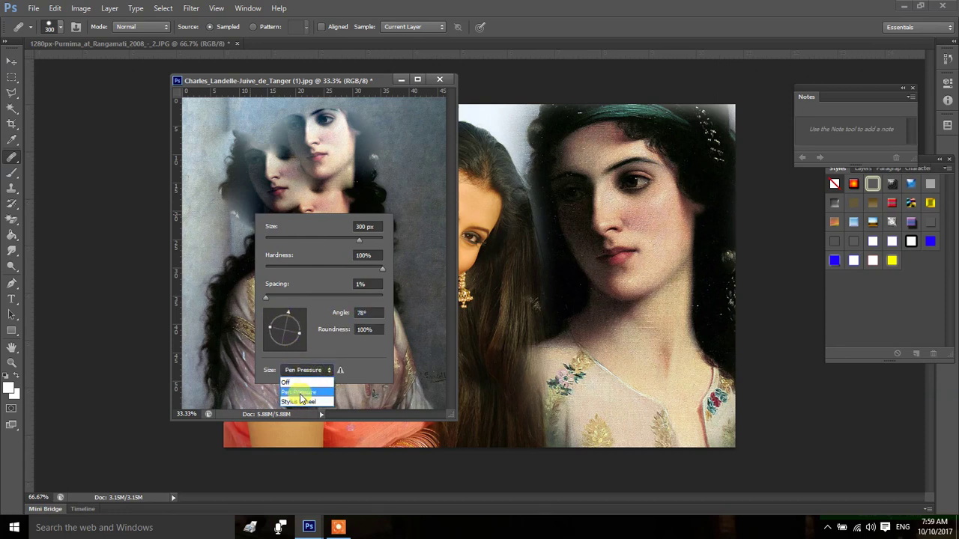
left_click(312, 373)
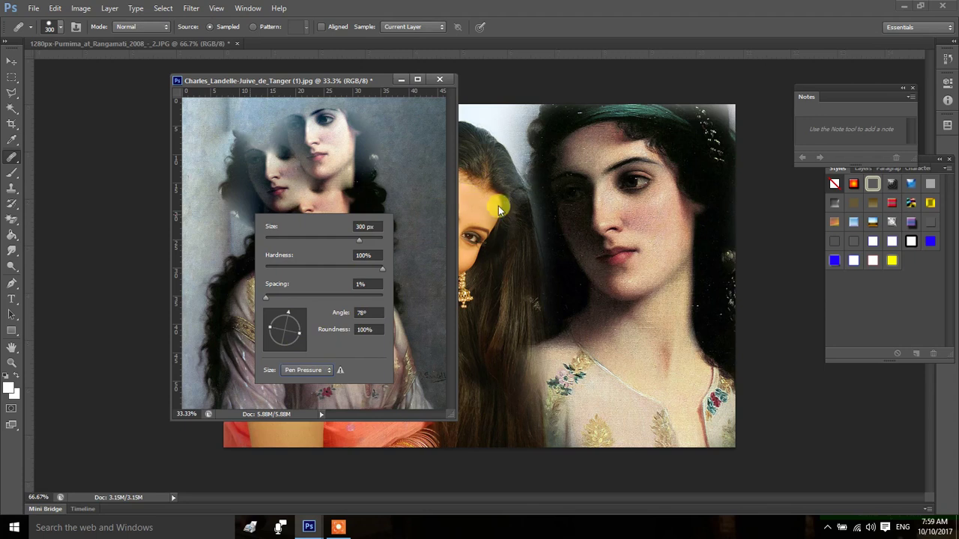
- Stamp extra face copies onto the painting's upper right and middle, undoing the last patch
left_click(383, 156)
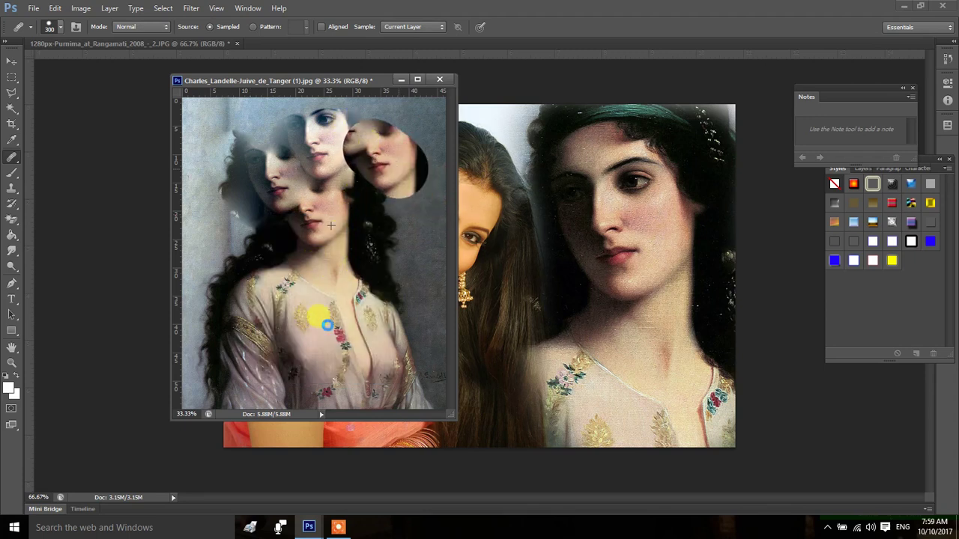
left_click_drag(386, 159, 371, 219)
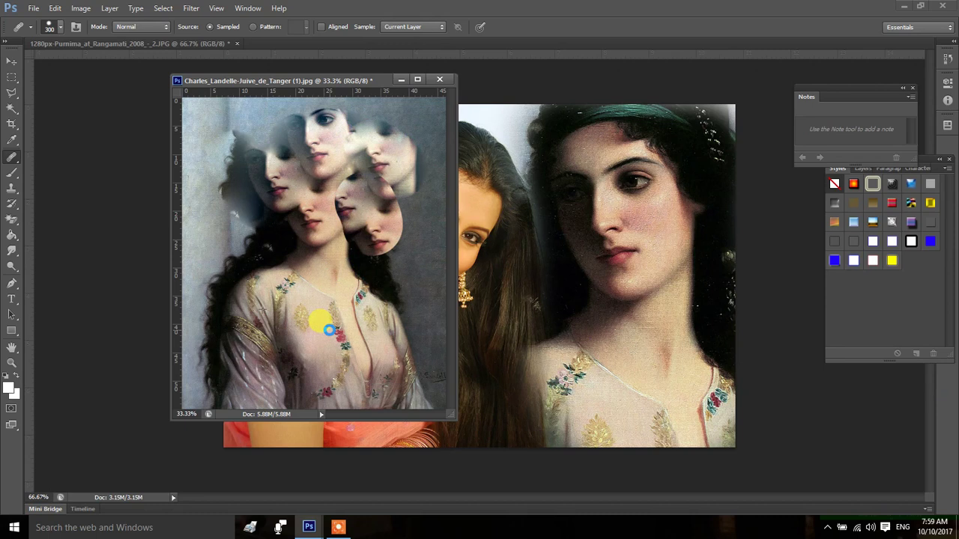
left_click(328, 330)
key("ctrl+z")
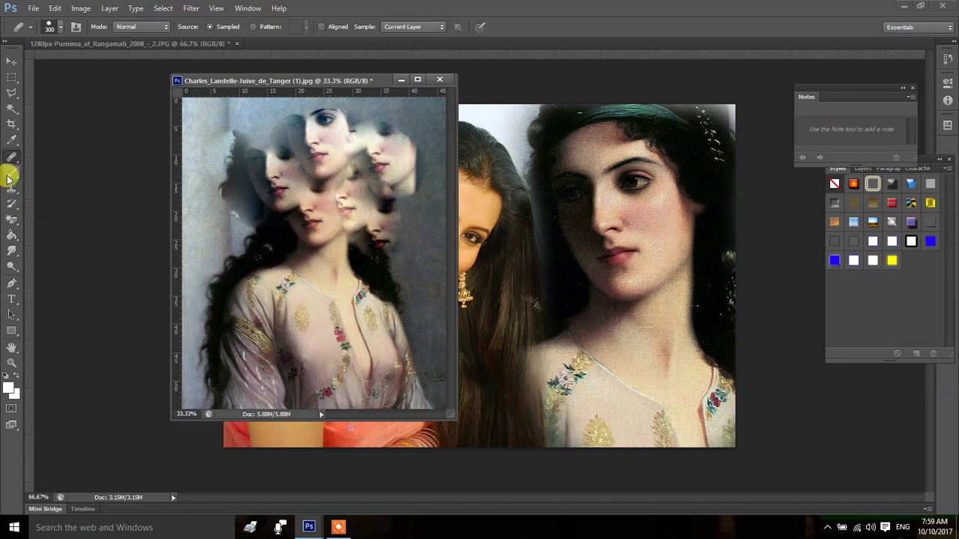
- Paint a white streak across the collage woman's face with the Brush tool and browse brush presets
left_click(10, 174)
left_click(61, 172)
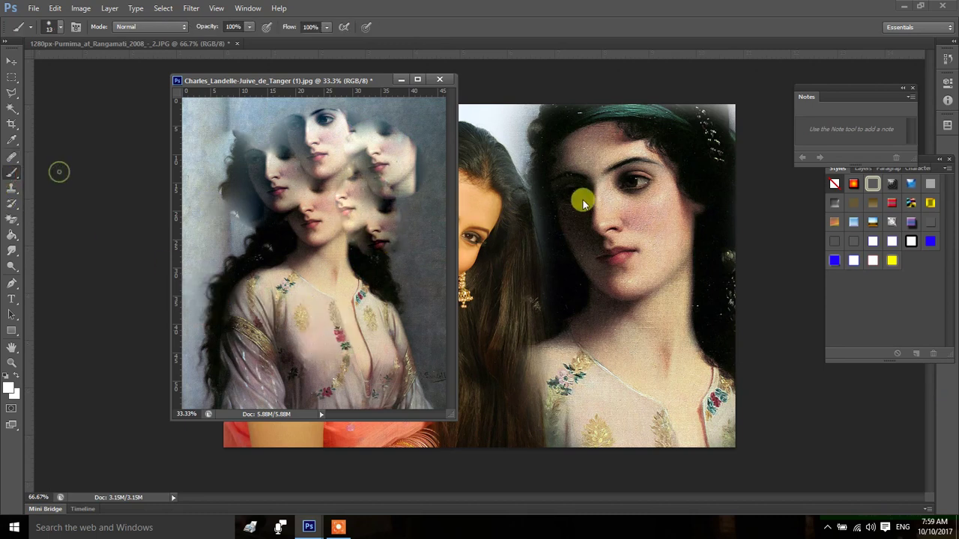
left_click(591, 221)
left_click(645, 298, "shift")
right_click(596, 270)
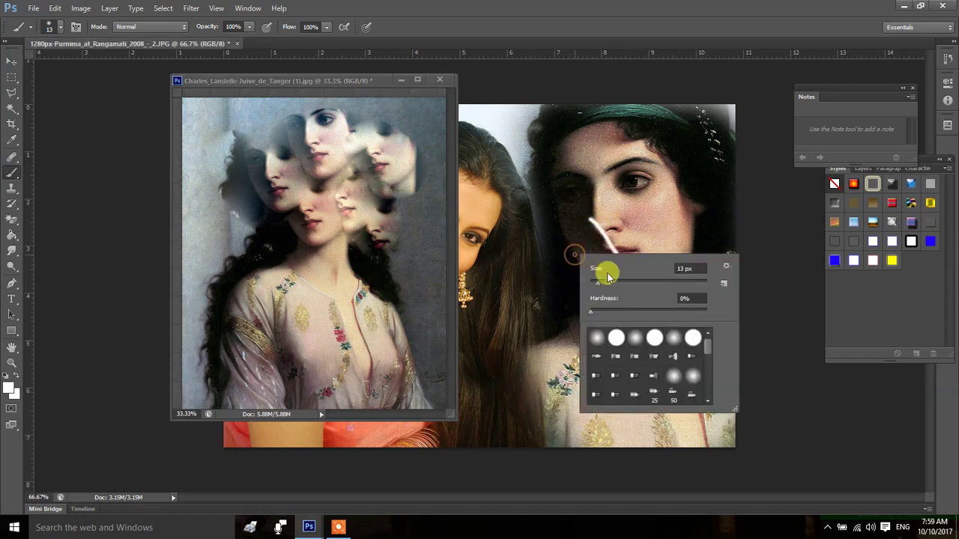
left_click(726, 266)
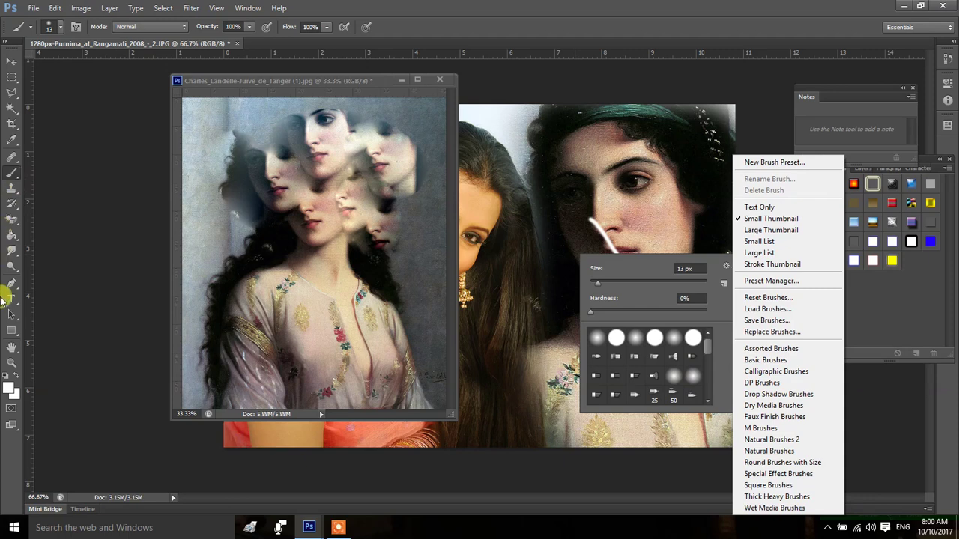
left_click(7, 167)
- Select the Pattern Stamp tool from the stamp tool group
right_click(12, 172)
left_click(51, 169)
left_click(15, 194)
left_click_drag(18, 197, 56, 198)
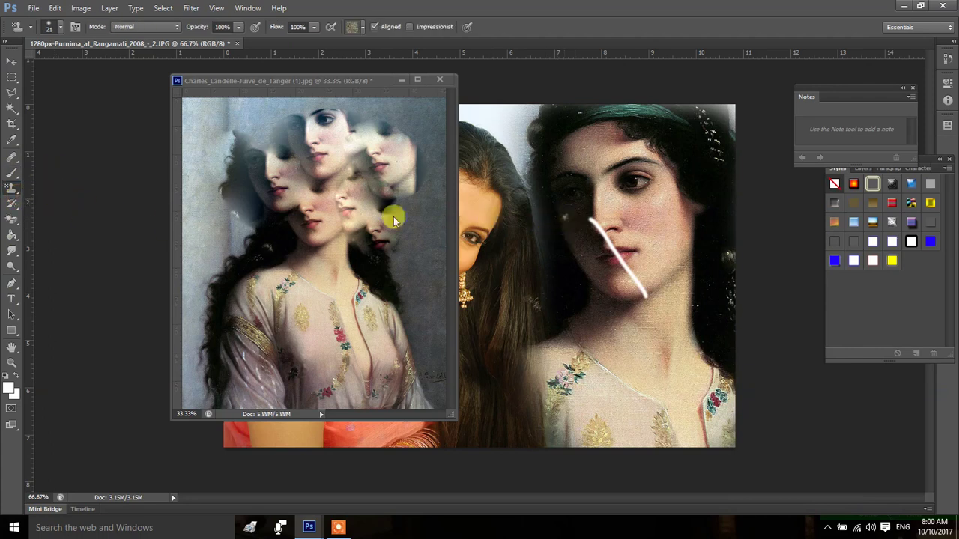
- Stamp a pattern loop on the painting, then cover the collage woman's nose and mouth at 88 px
left_click_drag(393, 216, 408, 196)
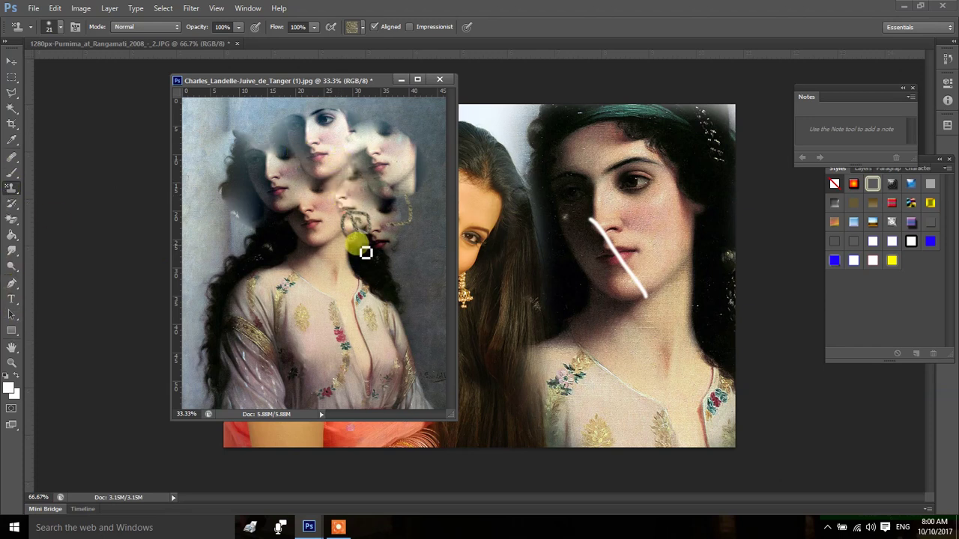
right_click(572, 220)
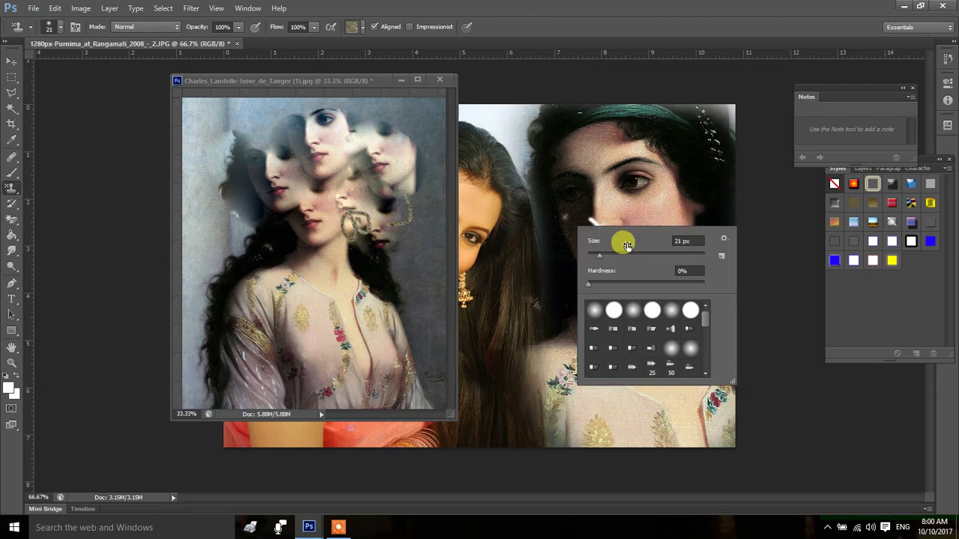
left_click(563, 197)
mouse_move(563, 197)
left_mouse_down()
mouse_move(563, 235)
mouse_move(625, 203)
mouse_move(647, 241)
mouse_move(634, 281)
left_mouse_up()
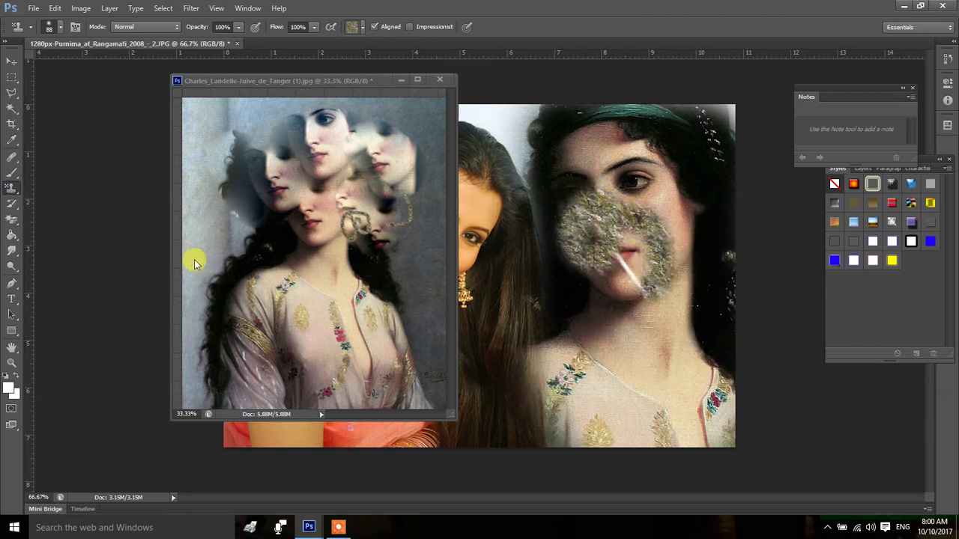
left_click(12, 172)
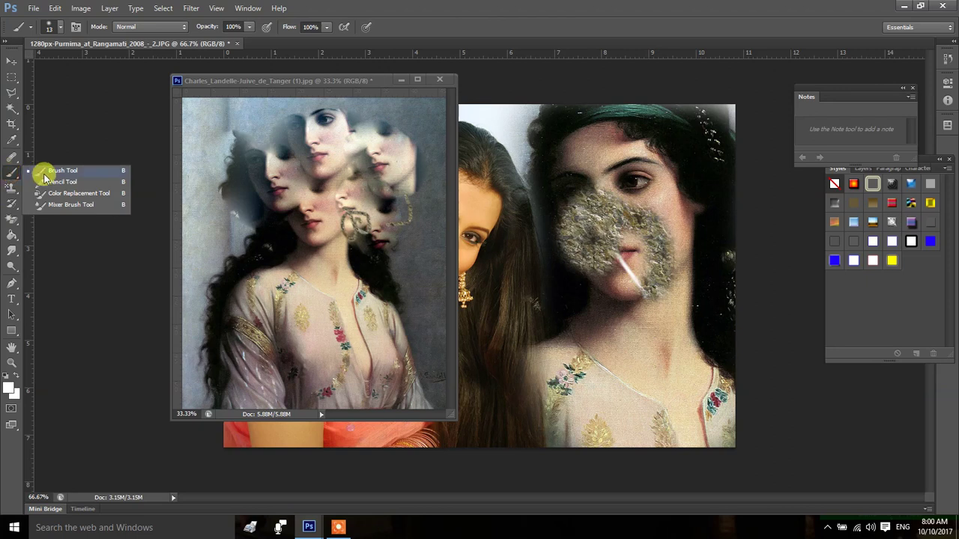
- Paint a short white streak on the painting's face and pick a numbered textured brush preset
left_click(45, 175)
left_click_drag(14, 172, 93, 174)
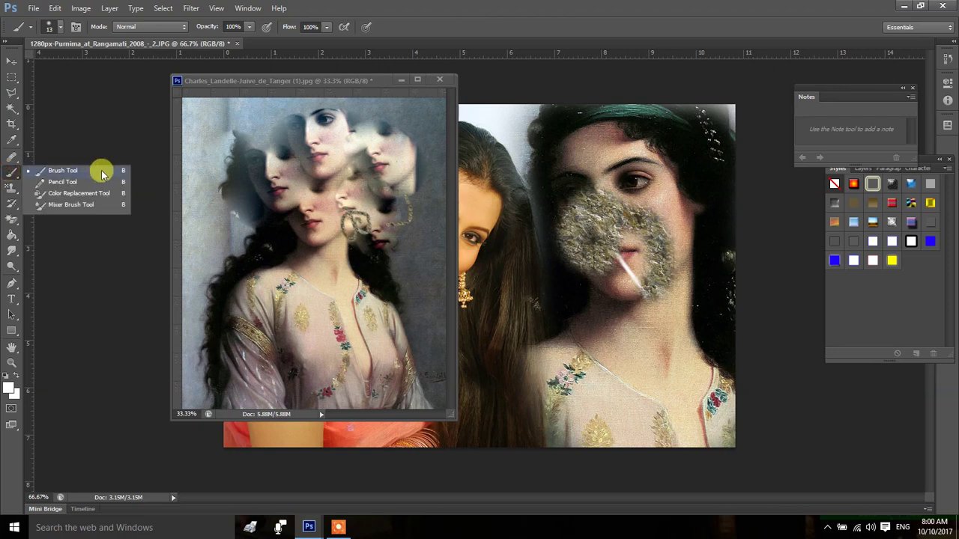
left_click(103, 173)
left_click(267, 188)
left_click_drag(274, 193, 292, 214)
right_click(291, 203)
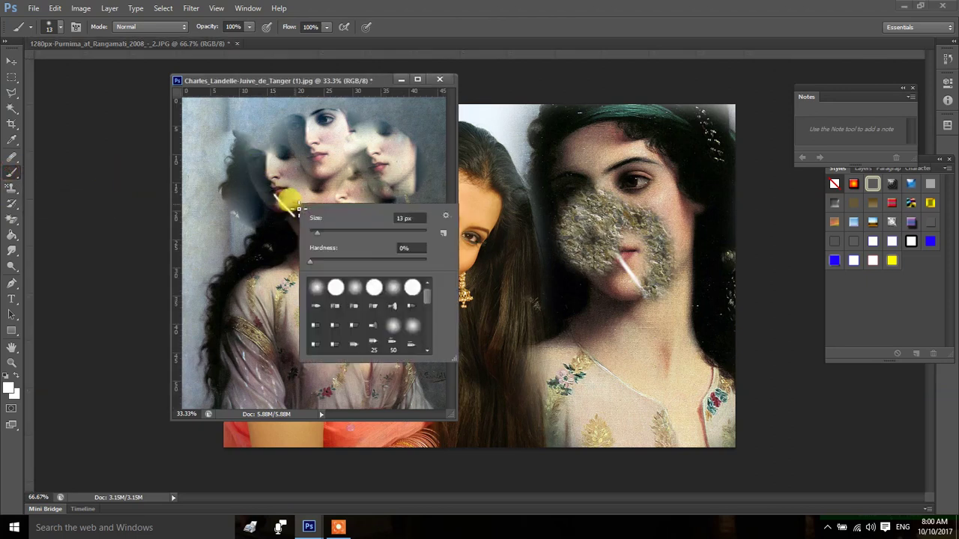
left_click_drag(427, 293, 428, 342)
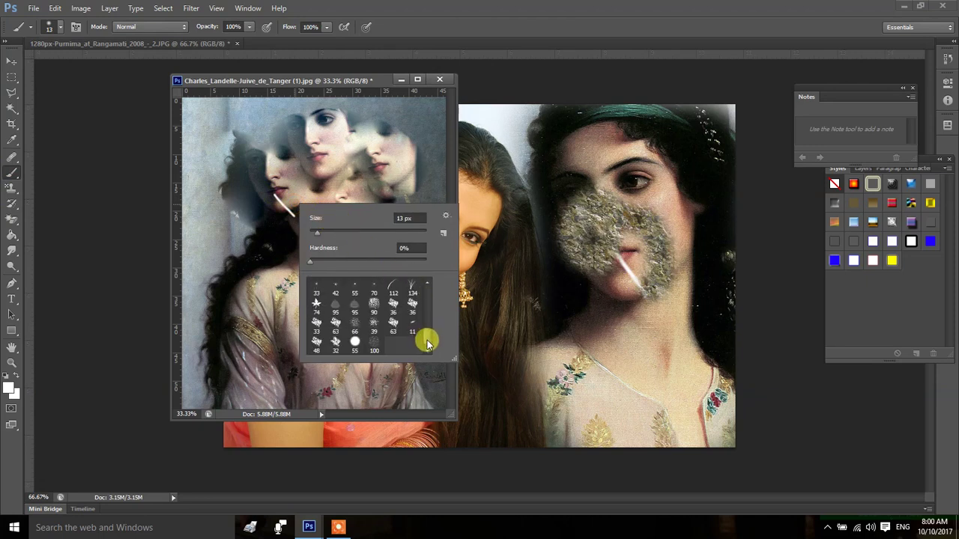
left_click(411, 290)
- Clone the painting's faces across the collage woman with the Clone Stamp
left_click(10, 204)
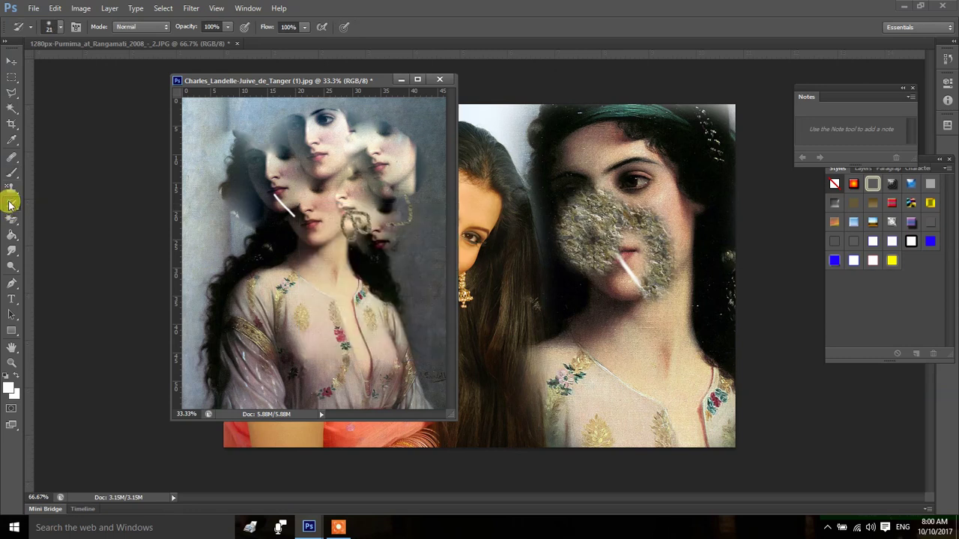
left_click(10, 187)
left_click(51, 186)
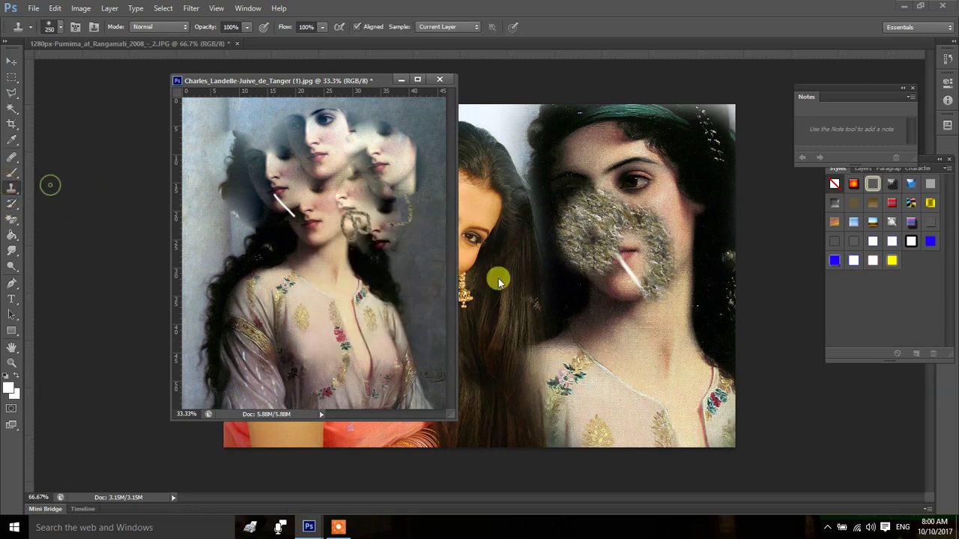
mouse_move(554, 287)
left_mouse_down()
mouse_move(570, 317)
mouse_move(621, 326)
mouse_move(633, 214)
mouse_move(628, 159)
mouse_move(532, 252)
mouse_move(598, 157)
mouse_move(555, 100)
mouse_move(439, 147)
mouse_move(522, 368)
mouse_move(465, 295)
mouse_move(640, 188)
mouse_move(631, 72)
mouse_move(690, 180)
mouse_move(719, 285)
left_mouse_up()
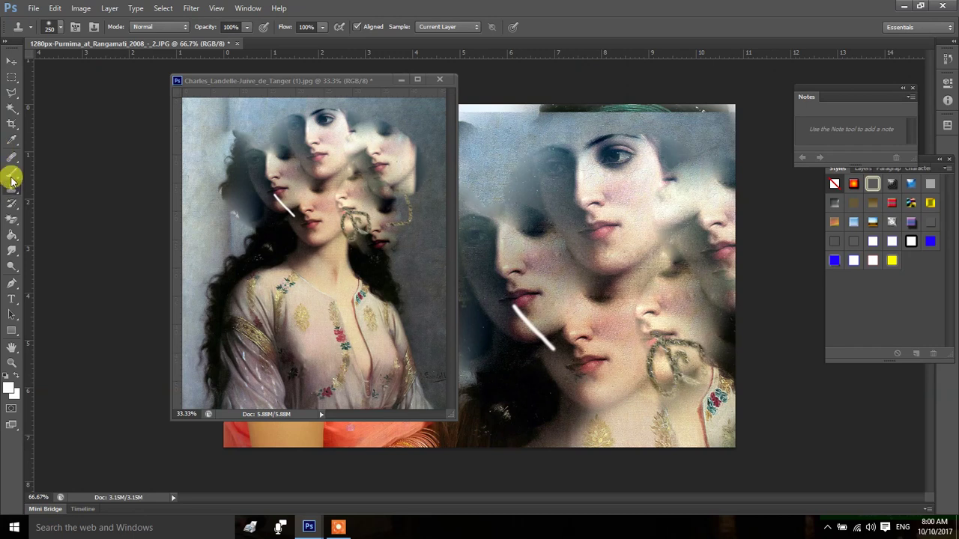
- Paint a white stroke across the collage faces, then clone over it to remove it
left_click(11, 178)
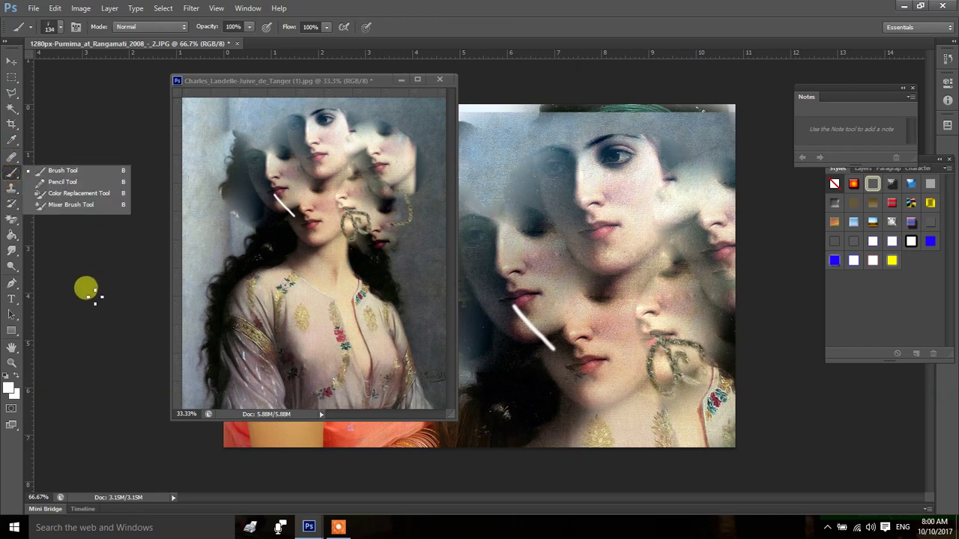
left_click(641, 189)
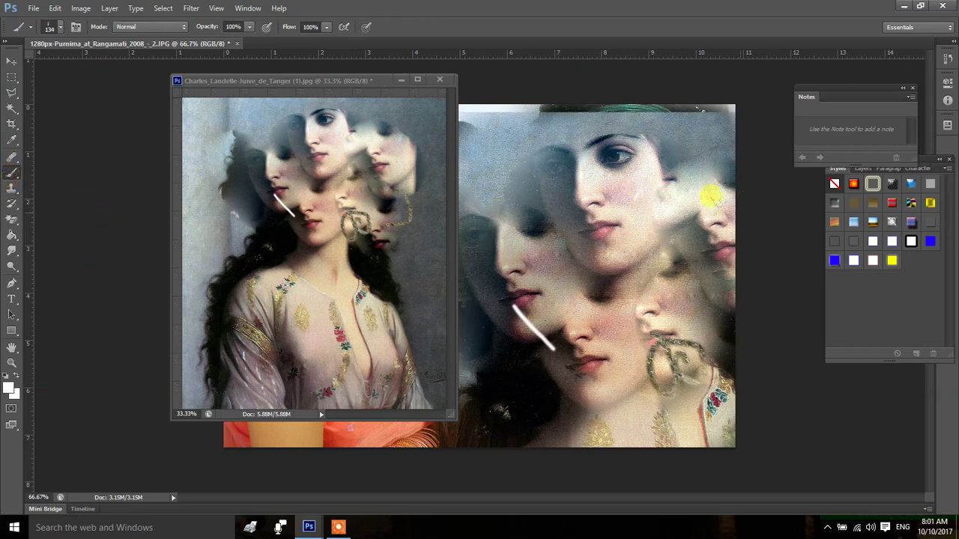
mouse_move(604, 275)
left_mouse_down()
mouse_move(621, 267)
mouse_move(637, 315)
mouse_move(655, 330)
left_mouse_up()
left_click(12, 187)
left_click(60, 186)
left_click(585, 150, "alt")
mouse_move(625, 225)
left_mouse_down()
mouse_move(573, 261)
mouse_move(552, 251)
left_mouse_up()
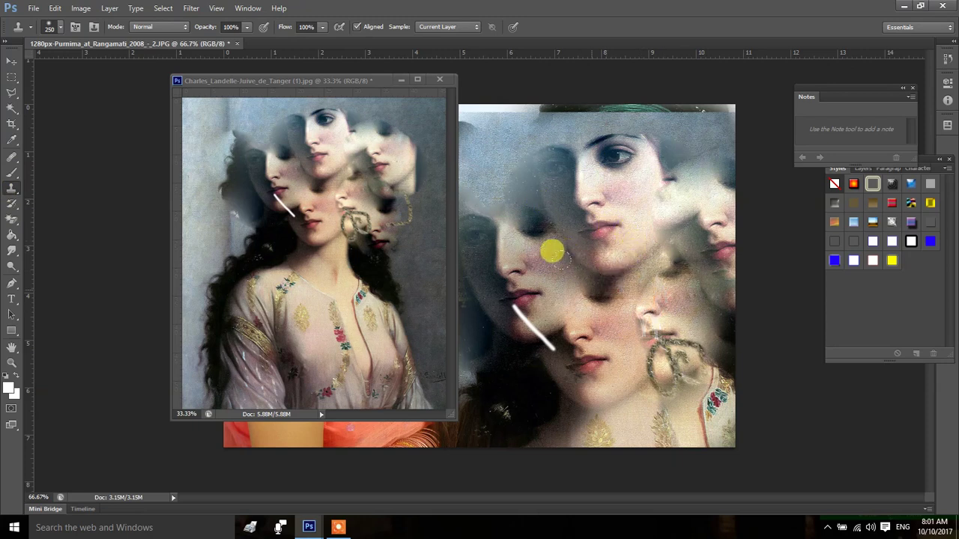
- Switch to the Pattern Stamp Tool and load the Patterns 2 set in place of the current patterns
right_click(19, 197)
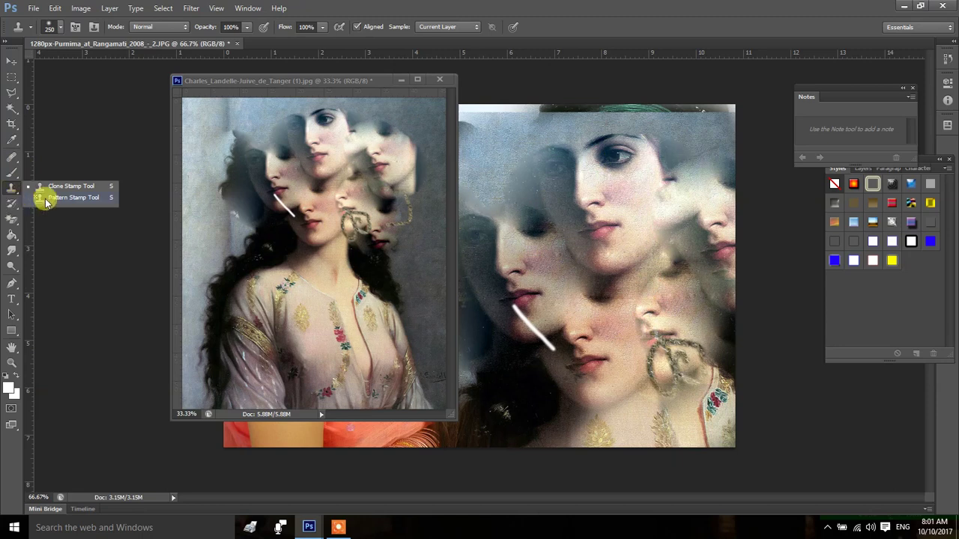
left_click(45, 197)
left_click(363, 28)
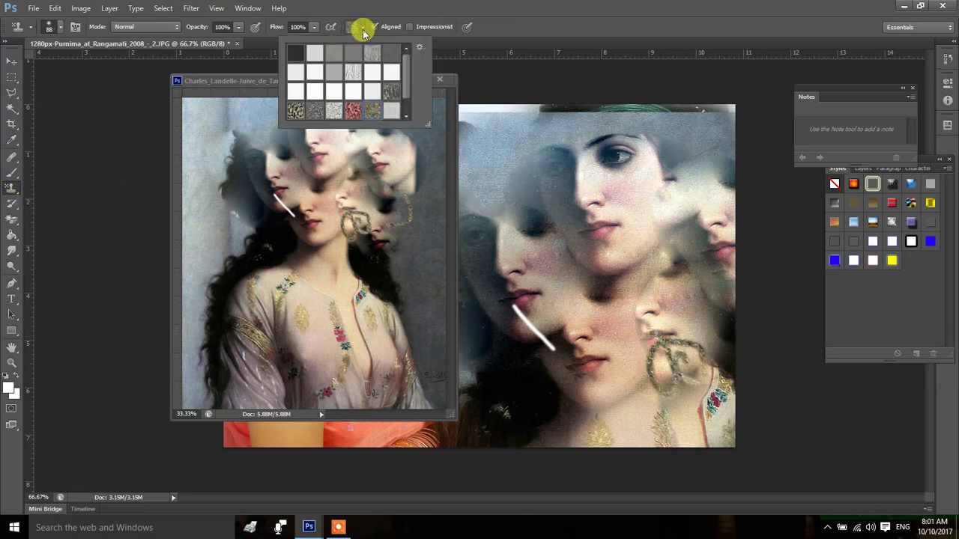
left_click(418, 50)
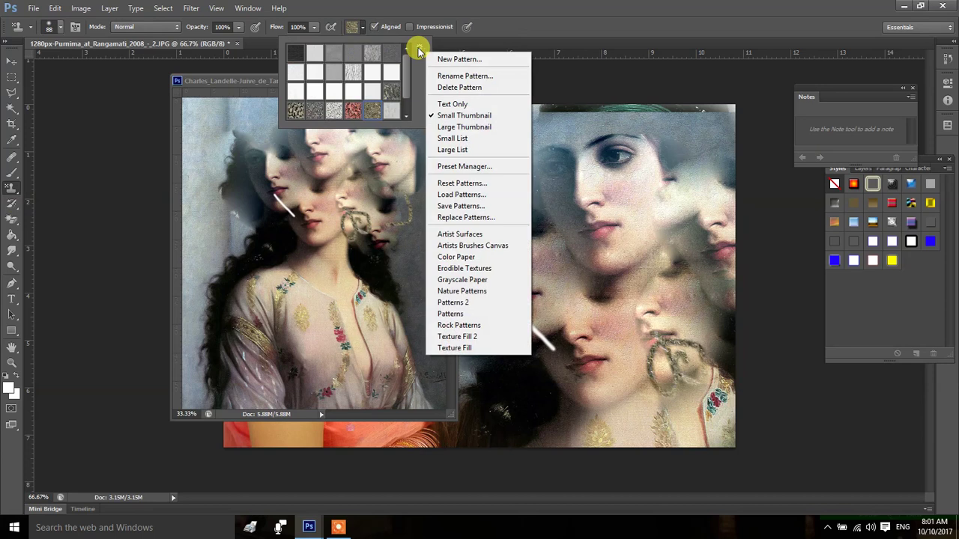
left_click(470, 302)
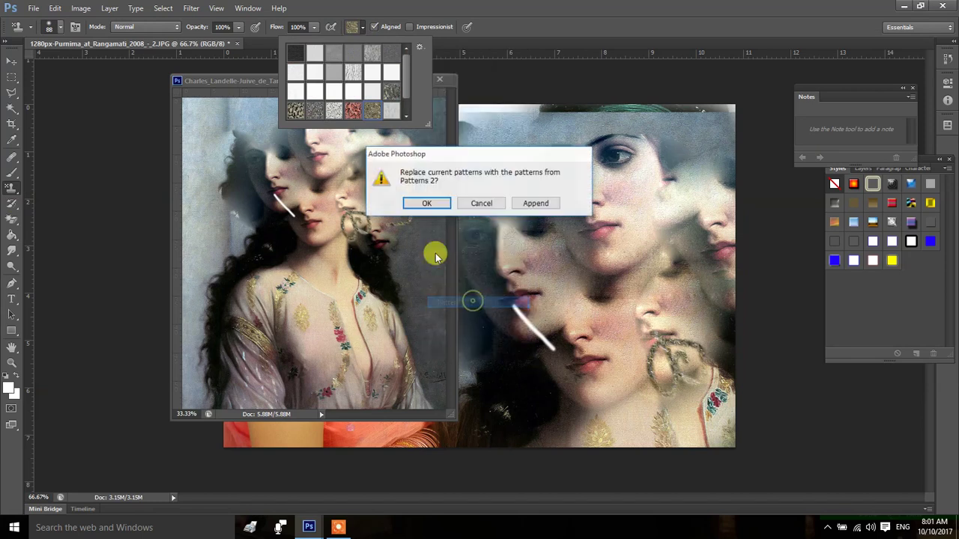
left_click(424, 202)
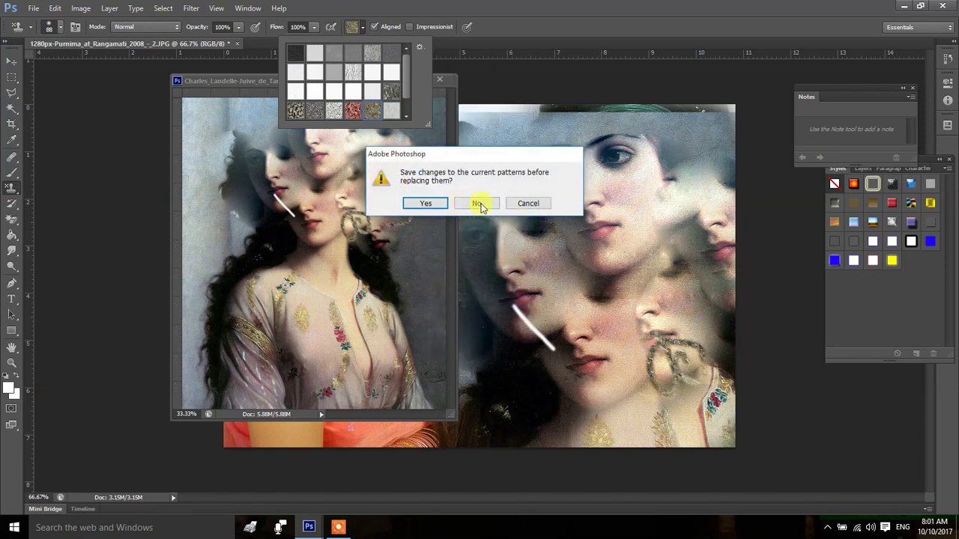
left_click(482, 207)
- With a 182 px brush, stamp the gold stone pattern over the upper faces
mouse_move(531, 188)
left_mouse_down()
mouse_move(558, 237)
mouse_move(574, 207)
left_mouse_up()
right_click(586, 218)
left_click_drag(656, 249, 681, 250)
mouse_move(543, 161)
left_mouse_down()
mouse_move(563, 122)
mouse_move(632, 93)
mouse_move(719, 99)
mouse_move(643, 157)
left_mouse_up()
mouse_move(494, 149)
left_mouse_down()
mouse_move(486, 105)
mouse_move(621, 163)
mouse_move(541, 177)
mouse_move(617, 182)
mouse_move(642, 171)
mouse_move(685, 252)
mouse_move(650, 342)
mouse_move(613, 197)
left_mouse_up()
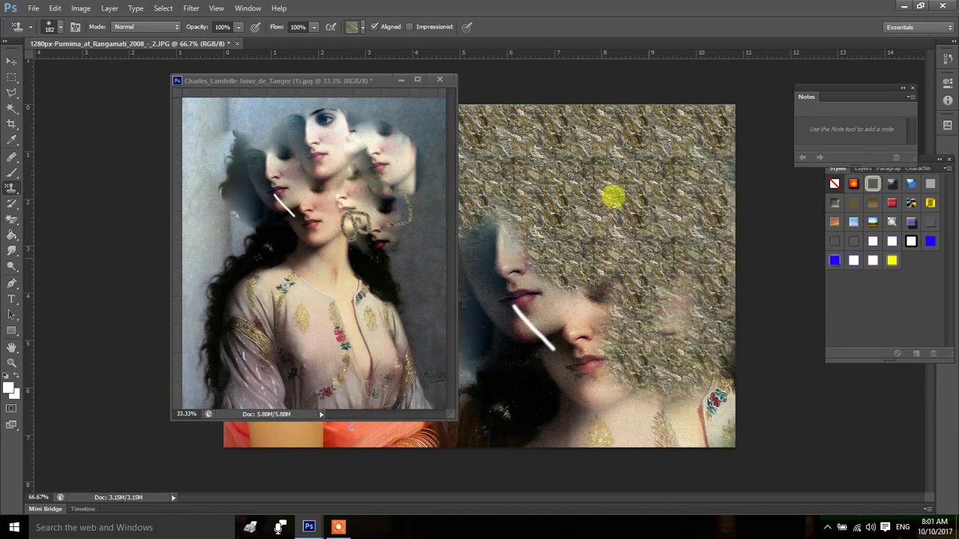
- Stamp the gold stone pattern over the Landelle painting's faces with a 178 px brush
left_click(362, 90)
mouse_move(283, 135)
left_mouse_down()
mouse_move(374, 125)
mouse_move(251, 112)
mouse_move(347, 107)
mouse_move(402, 77)
mouse_move(305, 165)
mouse_move(289, 135)
mouse_move(203, 124)
mouse_move(192, 112)
mouse_move(191, 90)
mouse_move(379, 170)
mouse_move(300, 221)
mouse_move(430, 125)
mouse_move(419, 250)
mouse_move(292, 200)
mouse_move(204, 230)
mouse_move(132, 225)
mouse_move(456, 223)
mouse_move(132, 278)
mouse_move(407, 248)
mouse_move(224, 329)
mouse_move(428, 325)
mouse_move(280, 365)
left_mouse_up()
right_click(267, 128)
key("Return")
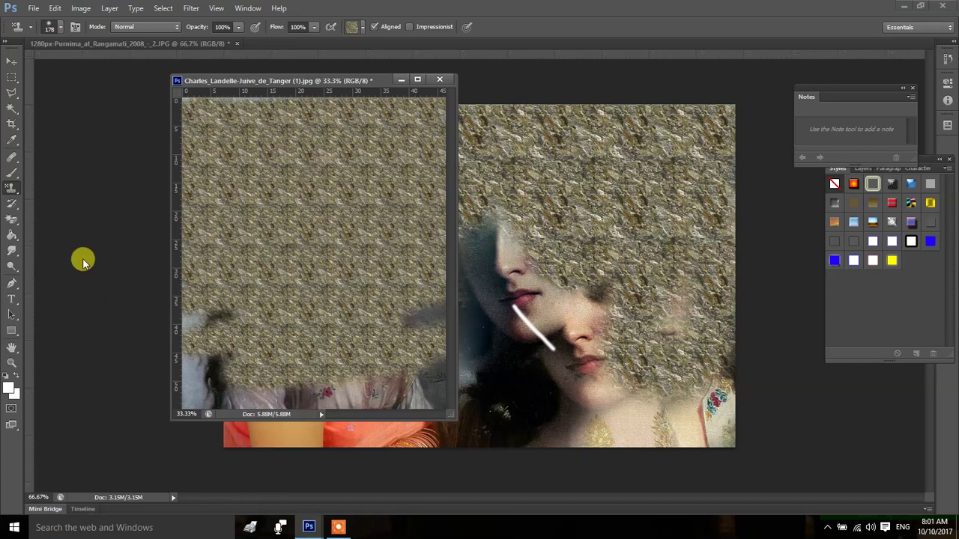
- Paint a grey streaky pattern over the painting and the girl's hair and sky
left_click(363, 27)
left_click(332, 70)
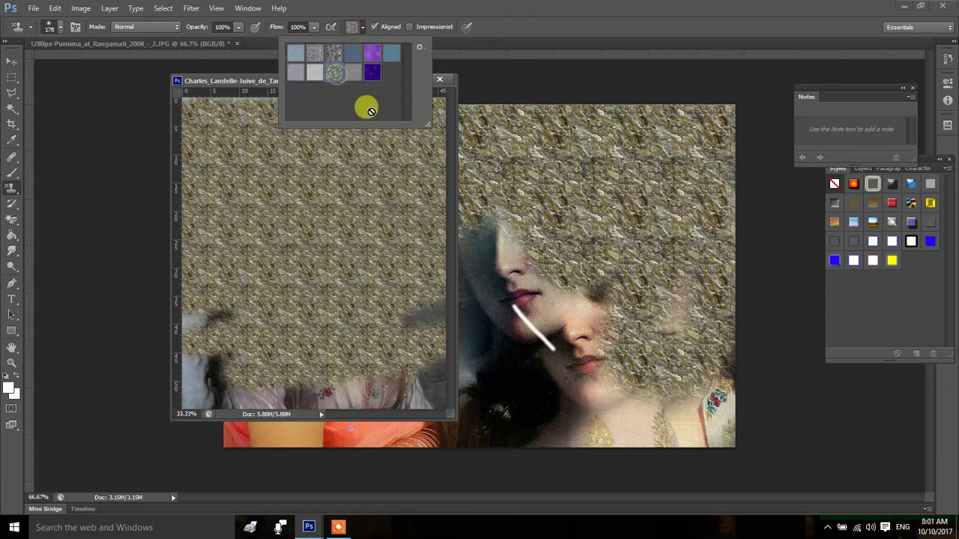
left_click_drag(380, 194, 330, 206)
left_click_drag(533, 294, 407, 413)
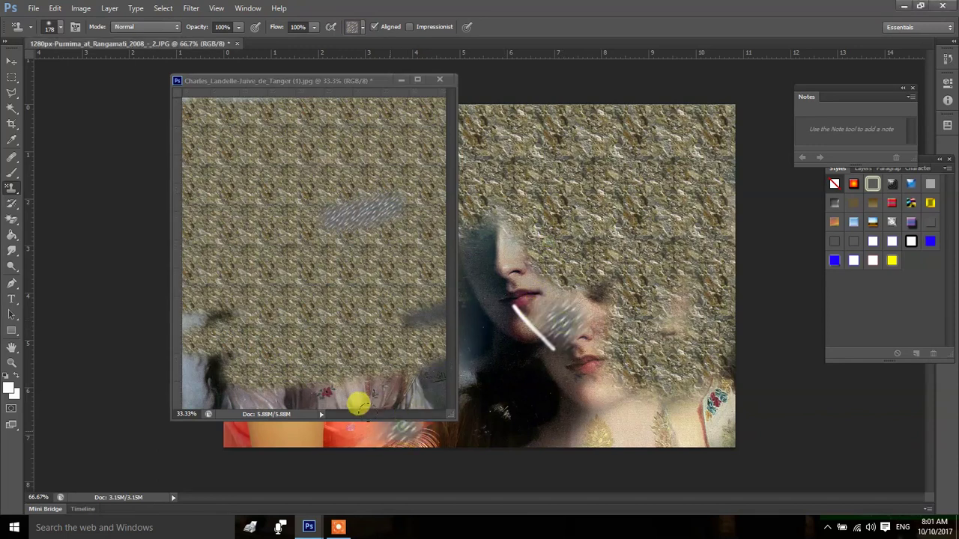
left_click_drag(334, 83, 627, 82)
mouse_move(344, 262)
left_mouse_down()
mouse_move(307, 221)
mouse_move(290, 92)
mouse_move(225, 246)
mouse_move(197, 120)
mouse_move(368, 80)
mouse_move(293, 222)
mouse_move(196, 271)
mouse_move(281, 215)
left_mouse_up()
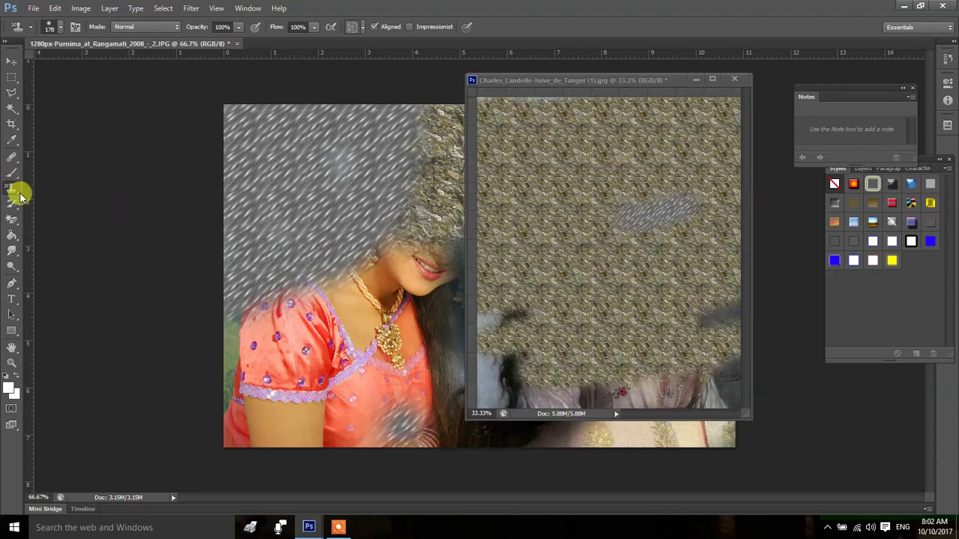
- Stamp more texture over the girl's necklace, neck, shirt and sleeve
left_click(59, 8)
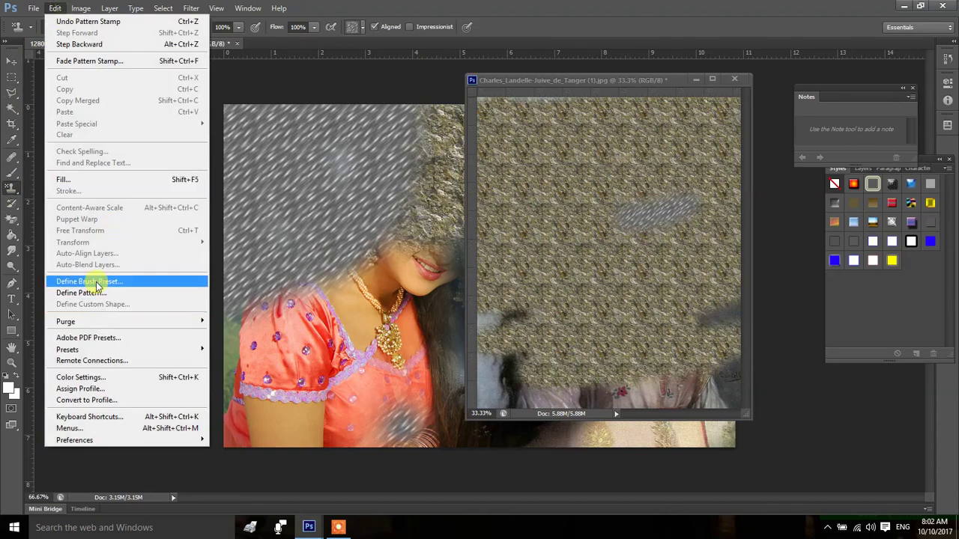
left_click(246, 314)
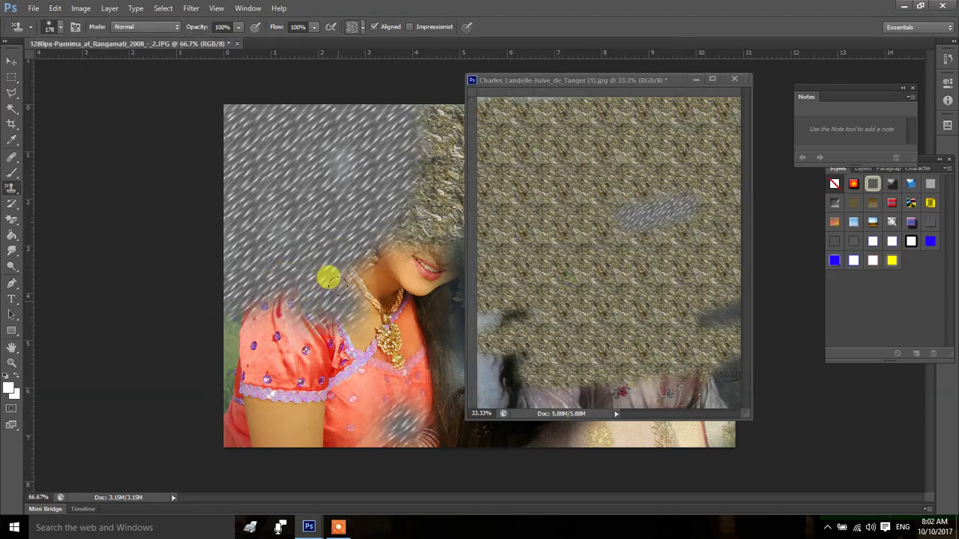
left_click_drag(280, 273, 312, 315)
left_click_drag(311, 185, 203, 322)
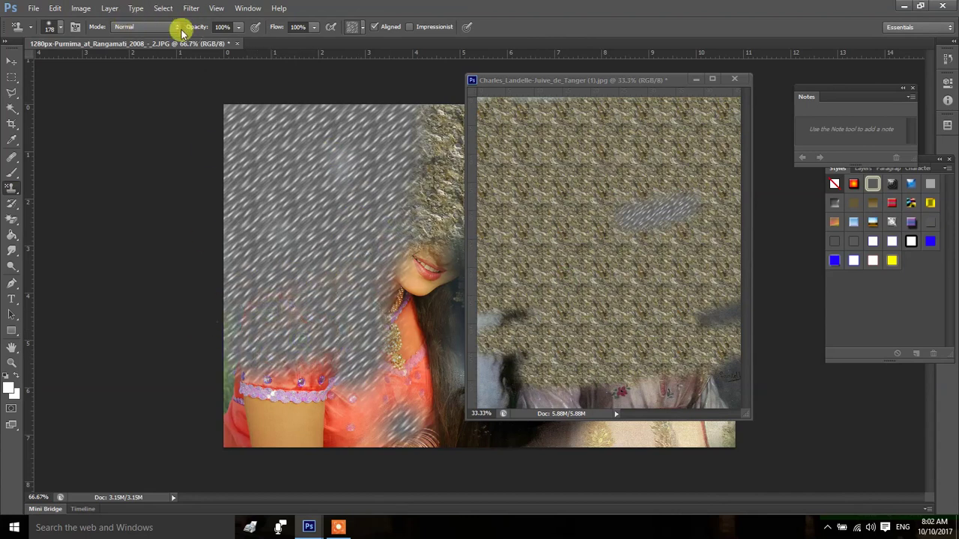
- With a 1000 px History Brush, paint the original photo back over the pattern strokes
left_click(10, 205)
right_click(11, 205)
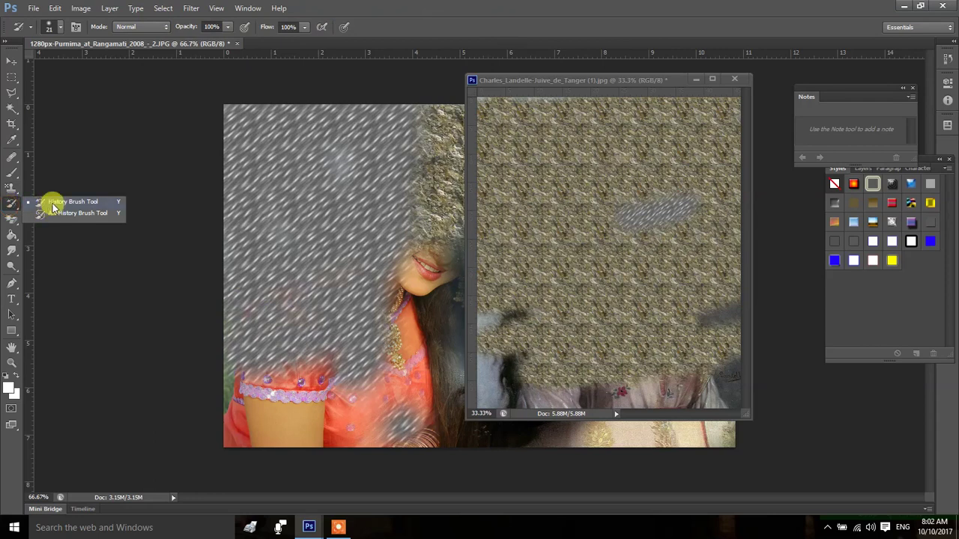
left_click(52, 208)
left_click_drag(262, 192, 345, 188)
left_click_drag(373, 225, 359, 257)
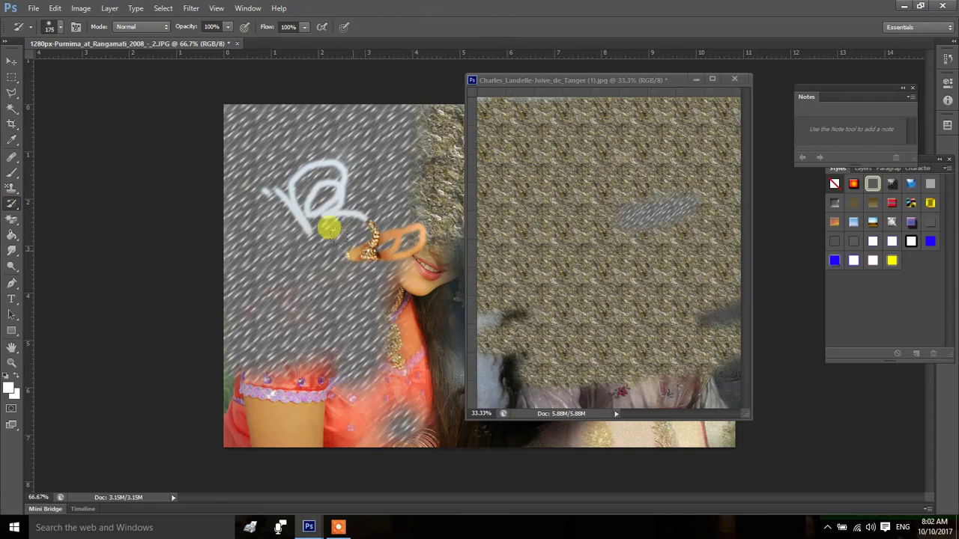
key("bracketright")
key("bracketright")
key("bracketright")
left_click(173, 64)
mouse_move(180, 68)
left_mouse_down()
mouse_move(204, 217)
mouse_move(167, 59)
left_mouse_up()
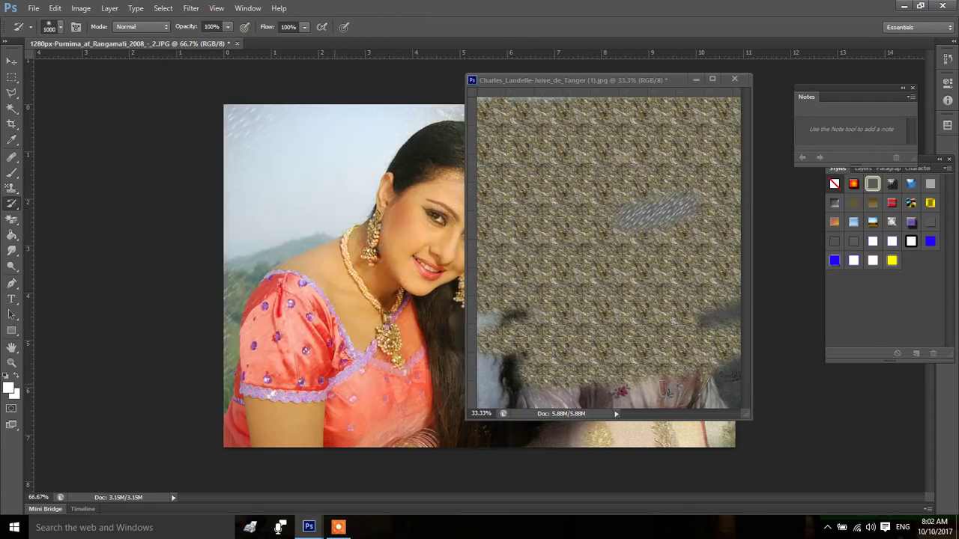
left_click_drag(182, 160, 68, 48)
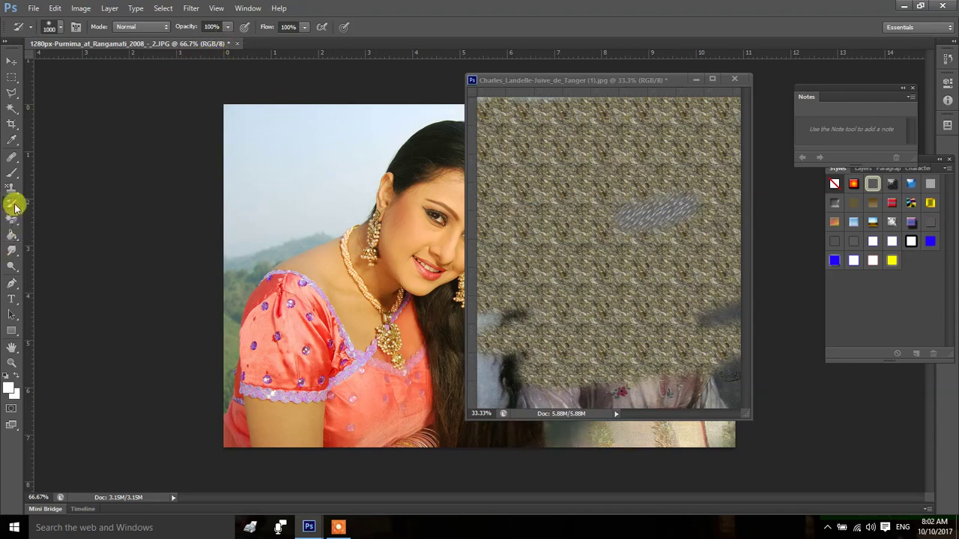
mouse_move(99, 69)
left_mouse_down()
mouse_move(145, 73)
mouse_move(159, 88)
left_mouse_up()
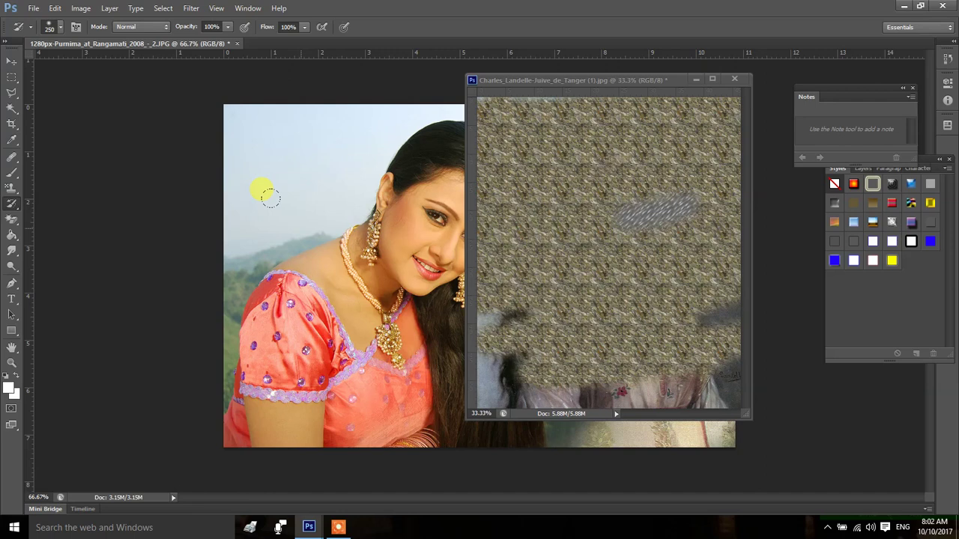
- Smear the woman's eye and cheek with the Art History Brush
left_click(11, 218)
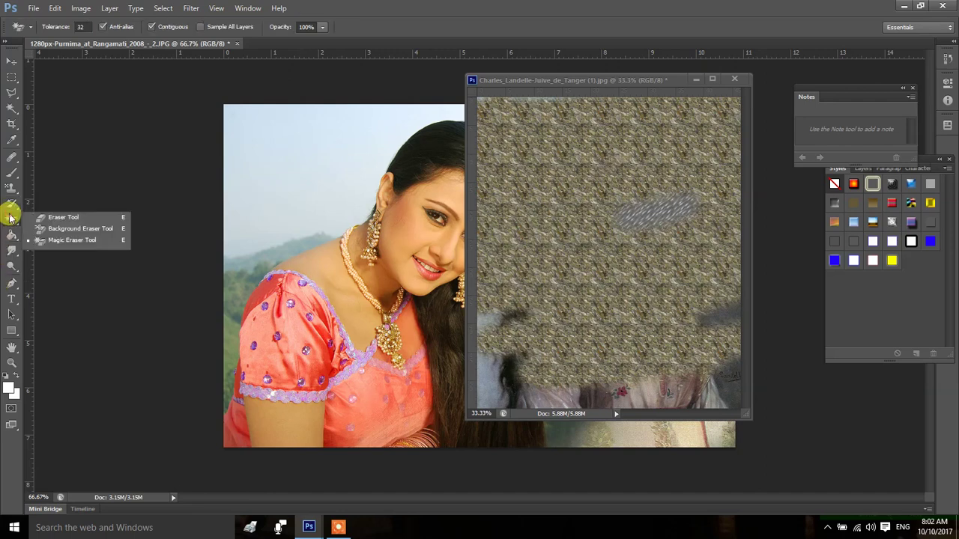
left_click(12, 204)
left_click(45, 214)
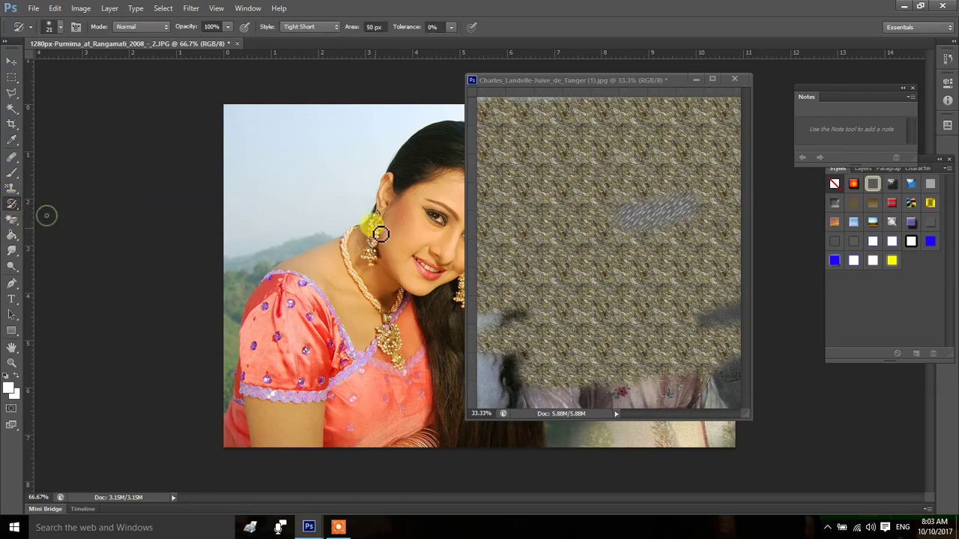
left_click_drag(407, 246, 435, 223)
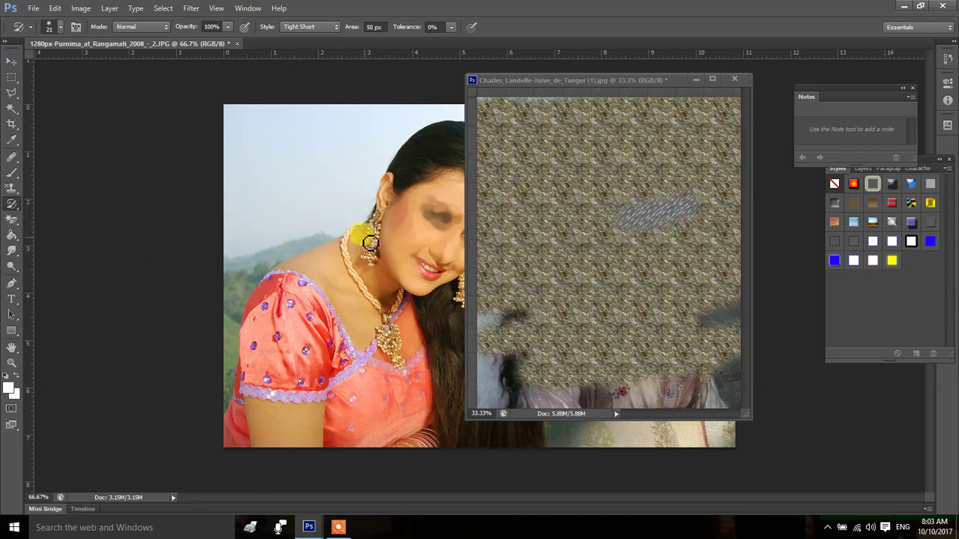
- Erase a wide white band across the face with the Eraser Tool
left_click(9, 224)
left_click(60, 218)
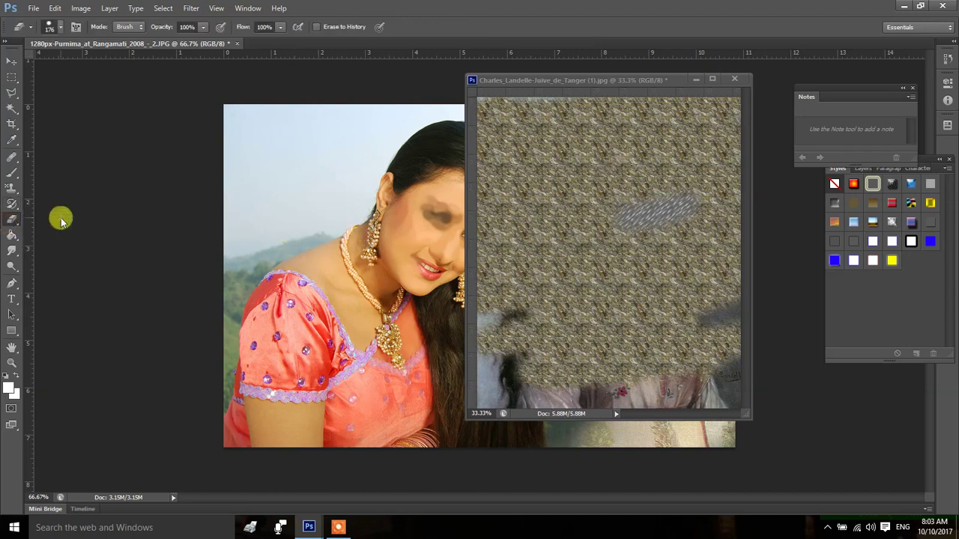
left_click_drag(335, 171, 428, 337)
- Cut a transparent strip toward the shoulder with the Background Eraser Tool
left_click(9, 228)
left_click(38, 227)
left_click_drag(279, 217, 335, 313)
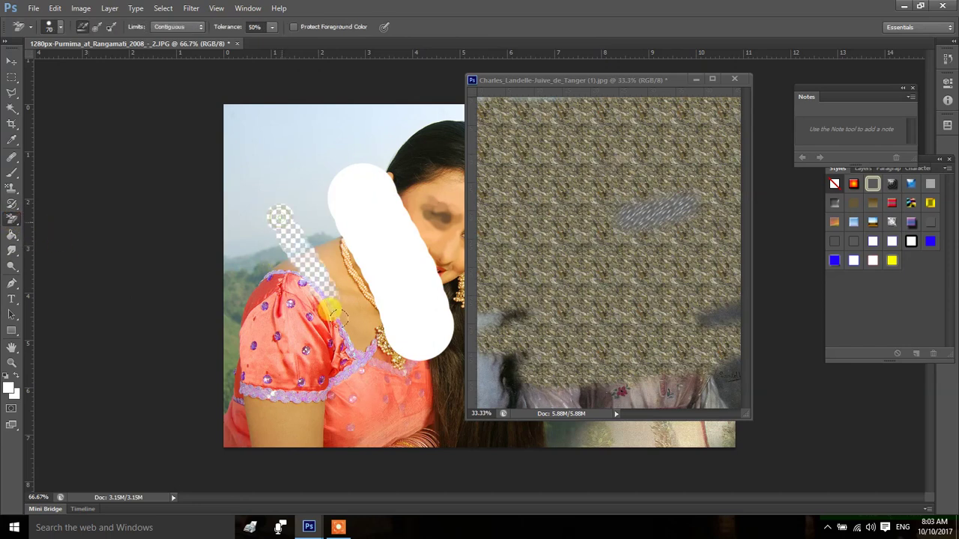
left_click(12, 219)
- Magic-erase the sky, the arm below the sleeve and part of the upper sleeve
left_click(50, 240)
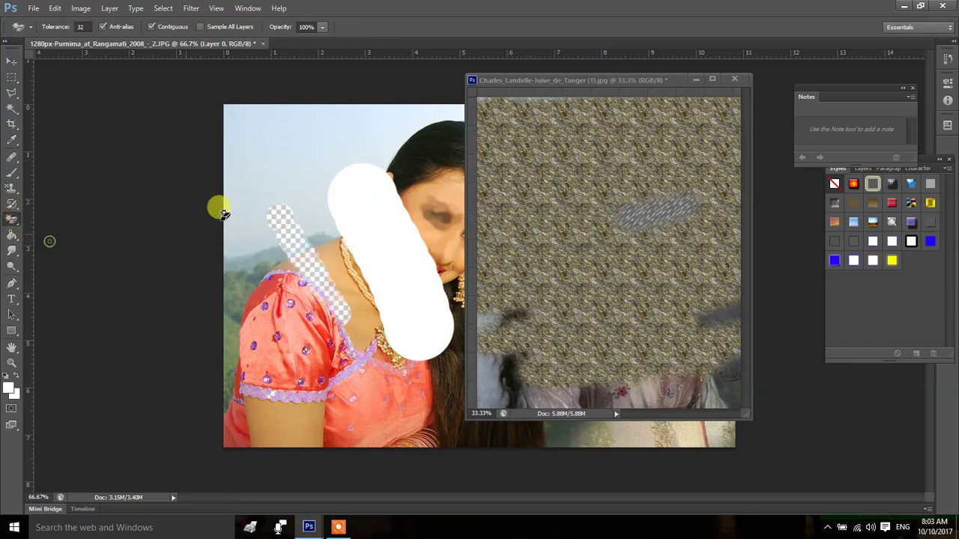
left_click(300, 201)
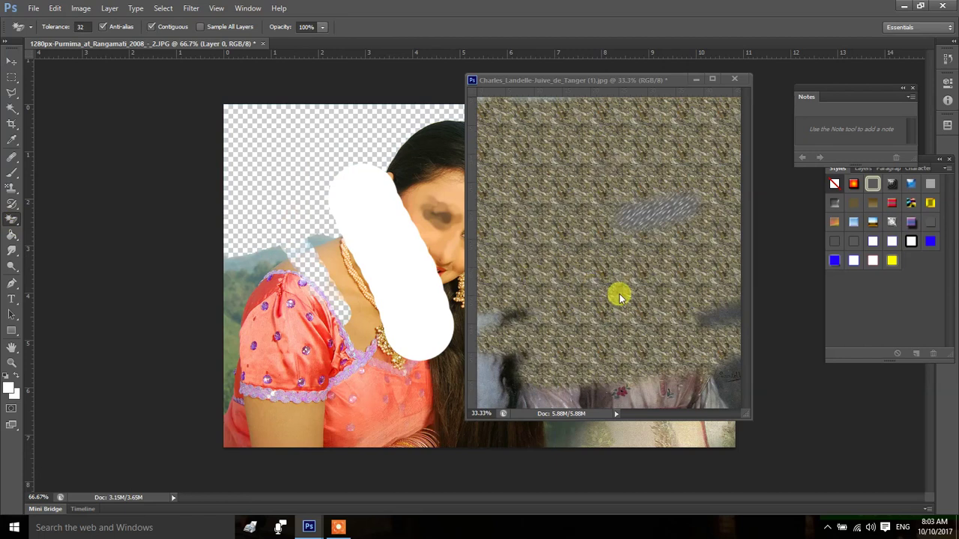
left_click(286, 427)
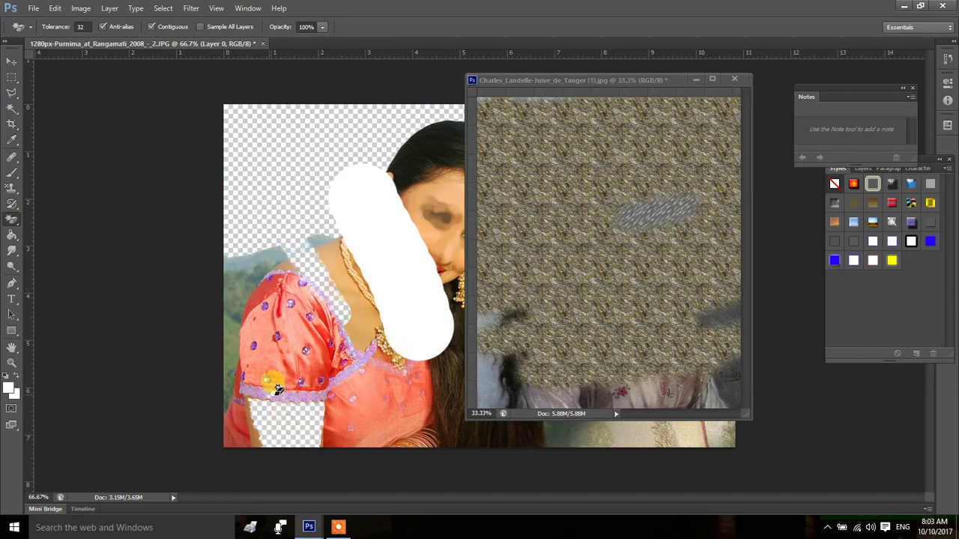
left_click(256, 318)
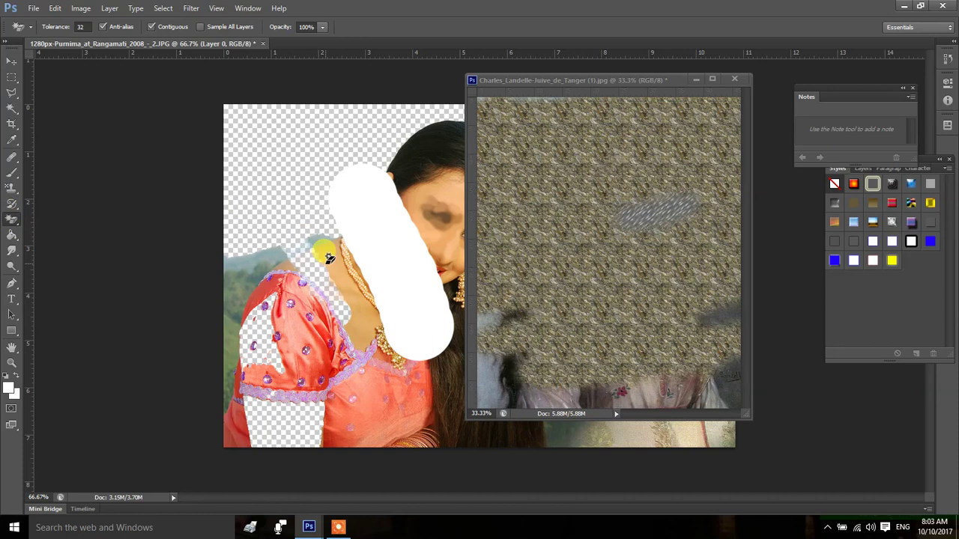
- Select the Gradient Tool and start a new blank document with Ctrl+N
left_click(11, 250)
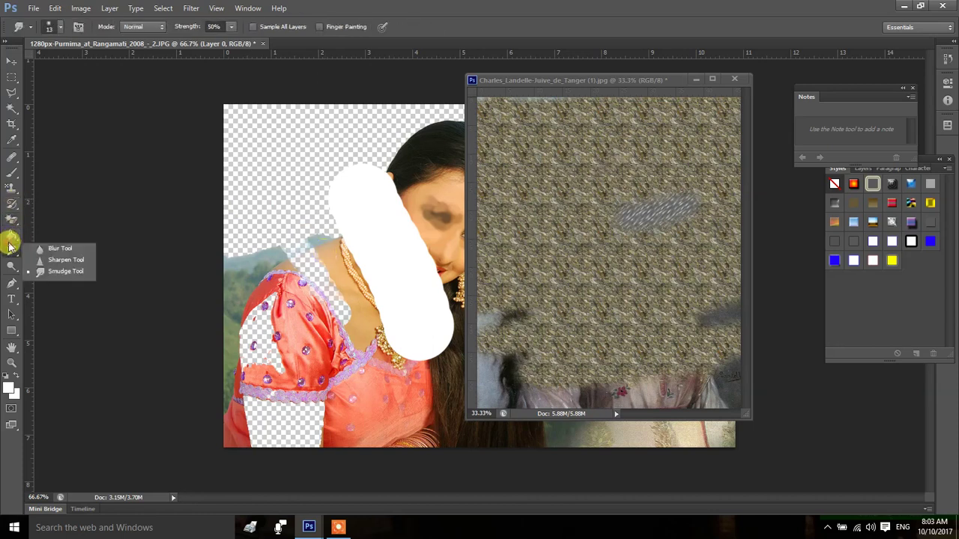
left_click(11, 219)
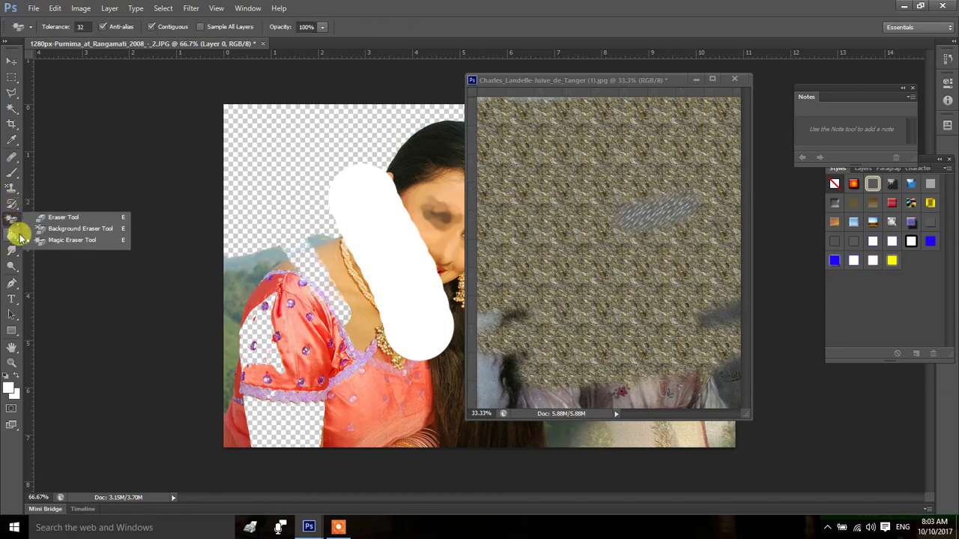
left_click(13, 236)
left_click(52, 233)
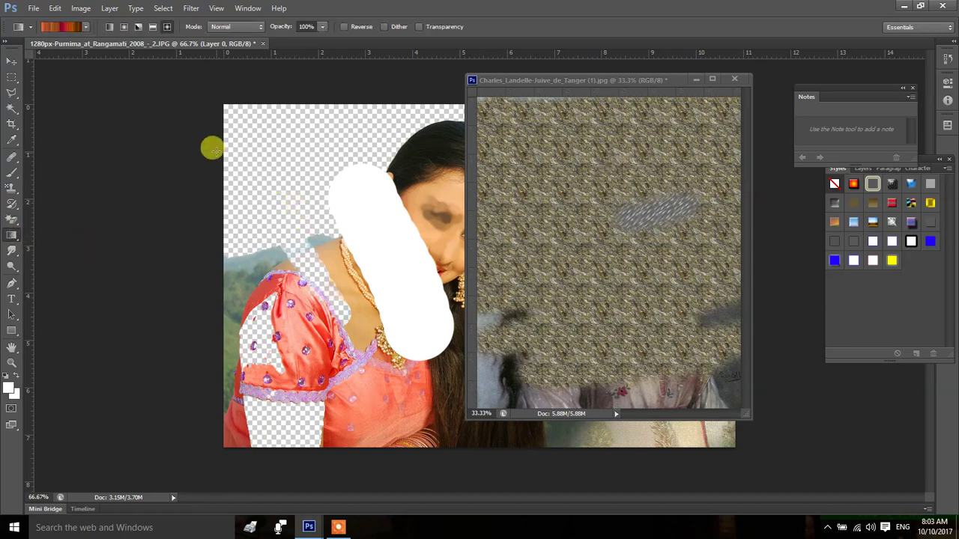
key("ctrl+n")
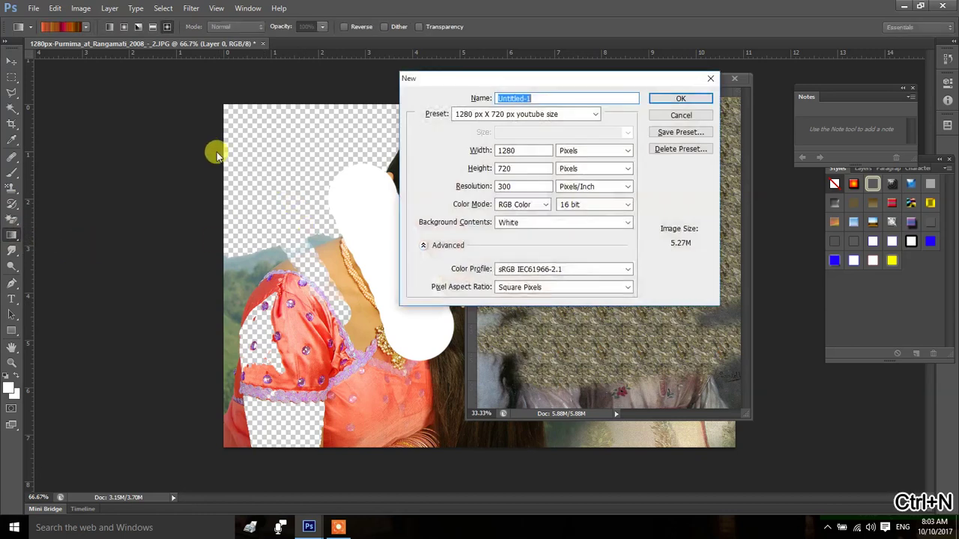
- Create the 1280 × 720 px Untitled-1 document and fill it with a diamond gradient
left_click(681, 98)
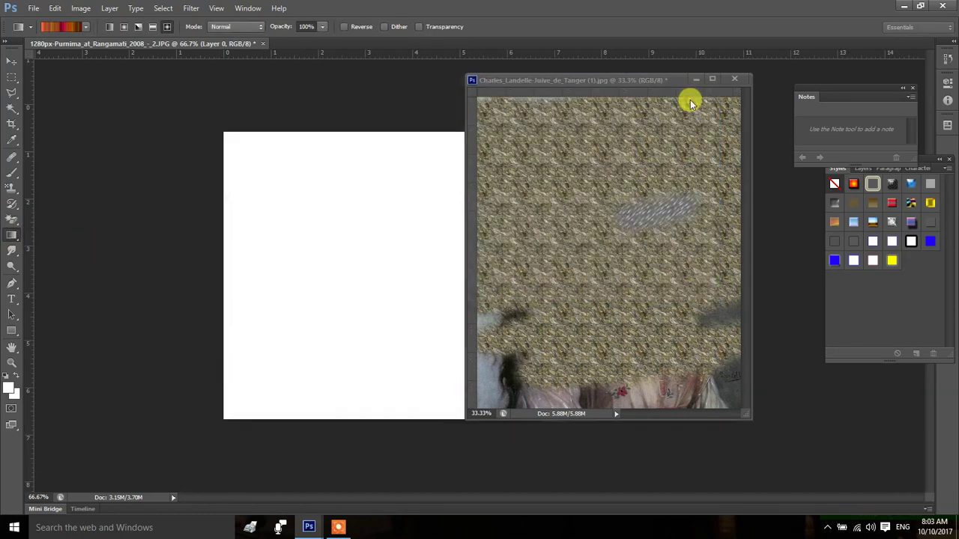
left_click_drag(605, 87, 717, 160)
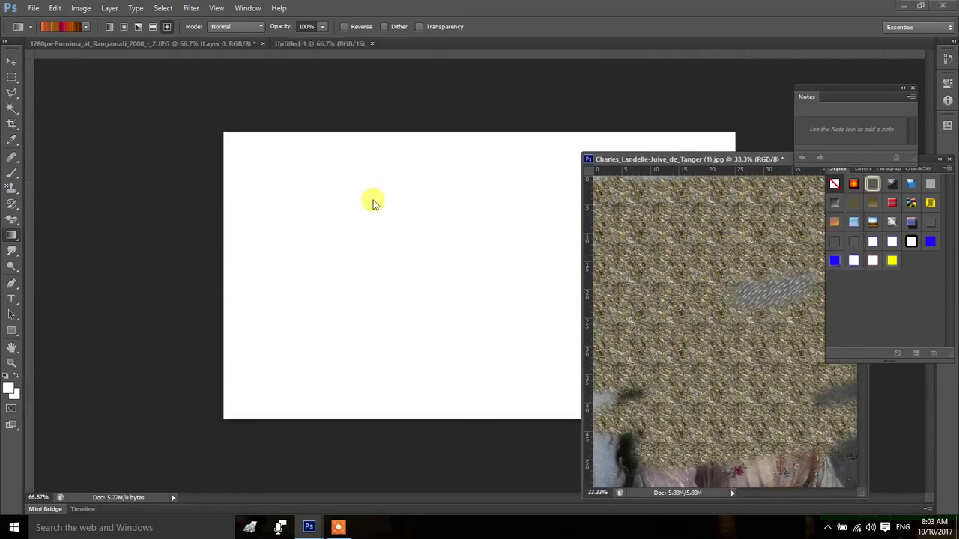
left_click_drag(640, 157, 333, 192)
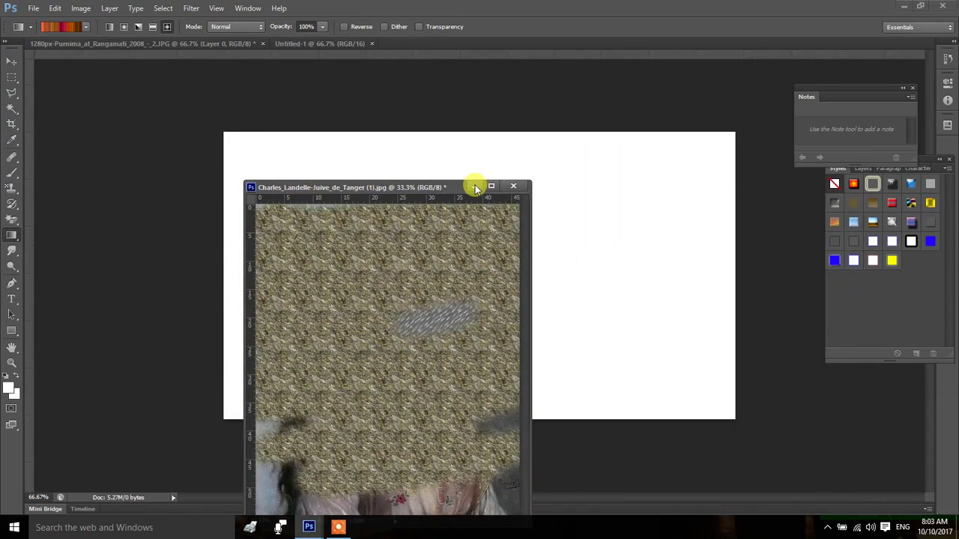
left_click(477, 183)
left_click_drag(379, 227, 550, 312)
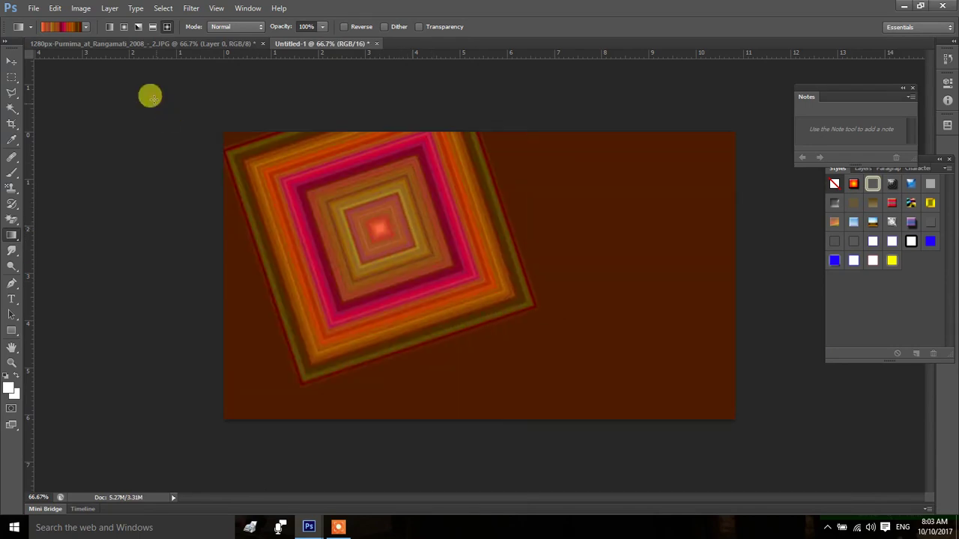
- Draw reflected gradients across the canvas at two different angles
left_click(152, 26)
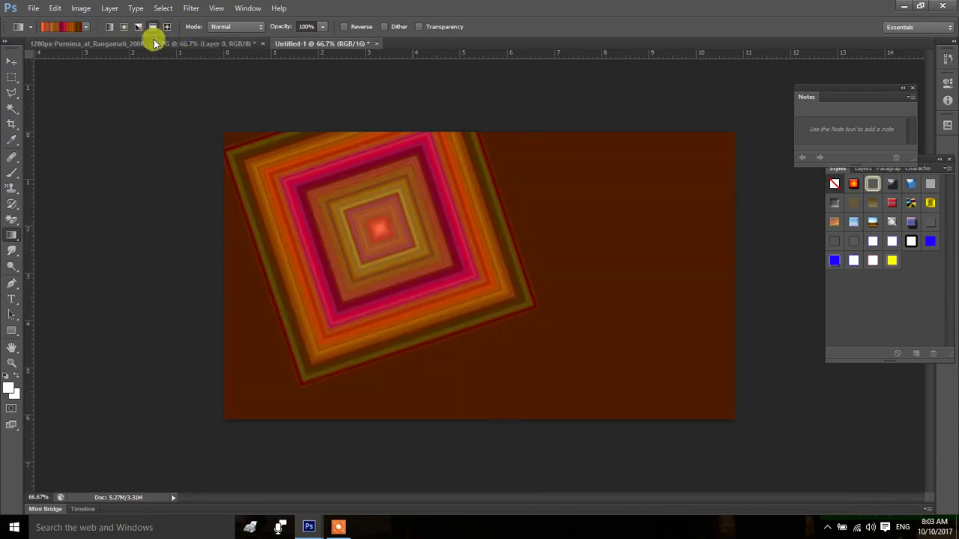
left_click_drag(386, 241, 571, 349)
left_click_drag(600, 234, 677, 347)
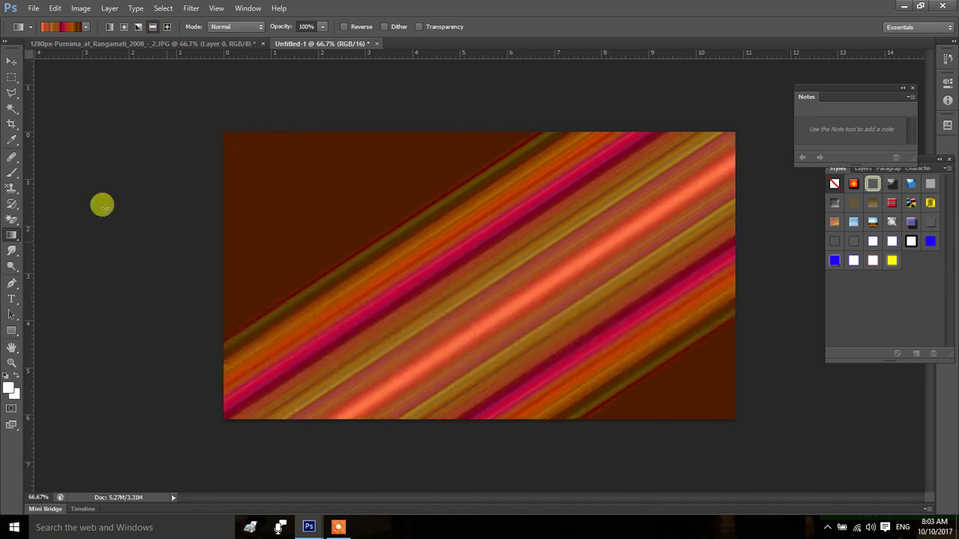
- Refill the canvas with the Orange, Yellow, Orange reflected gradient preset
left_click(83, 27)
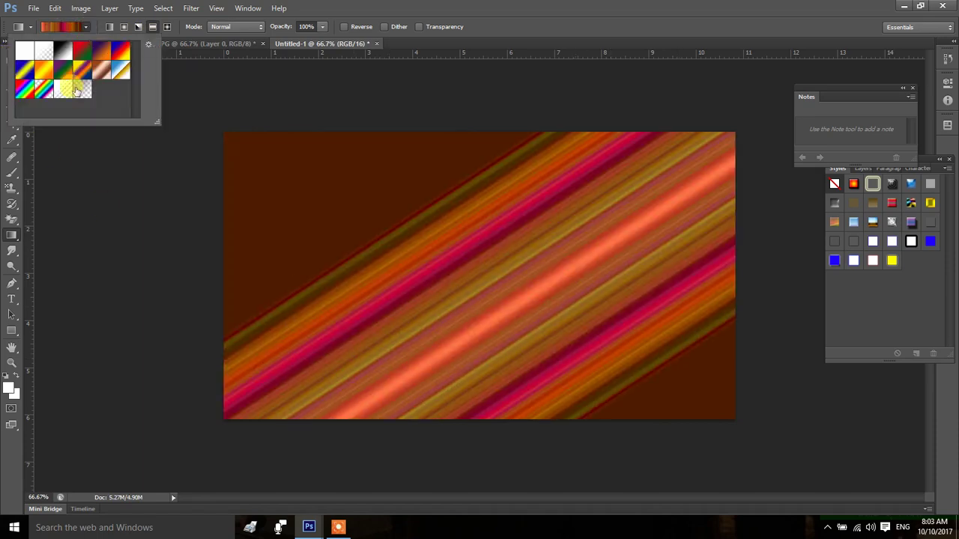
left_click(45, 70)
left_click(322, 212)
left_click_drag(355, 222, 525, 323)
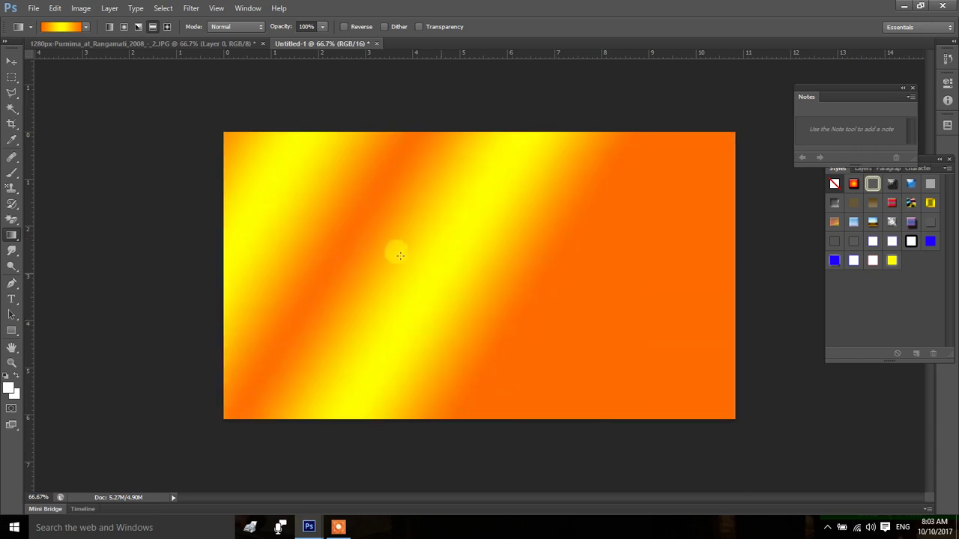
left_click(65, 28)
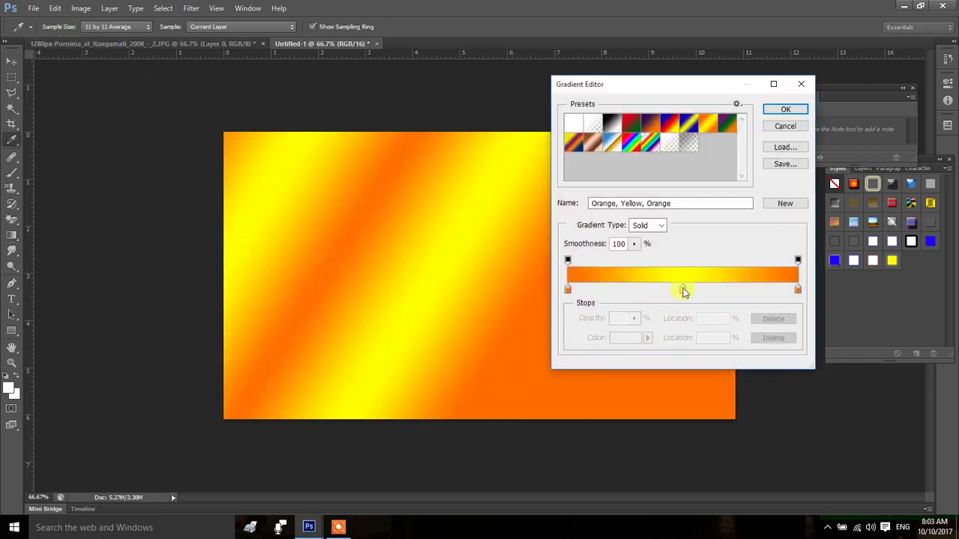
- Add new gradient stops and colour the 50% stop blue (#006cff)
left_click(644, 289)
left_click(750, 289)
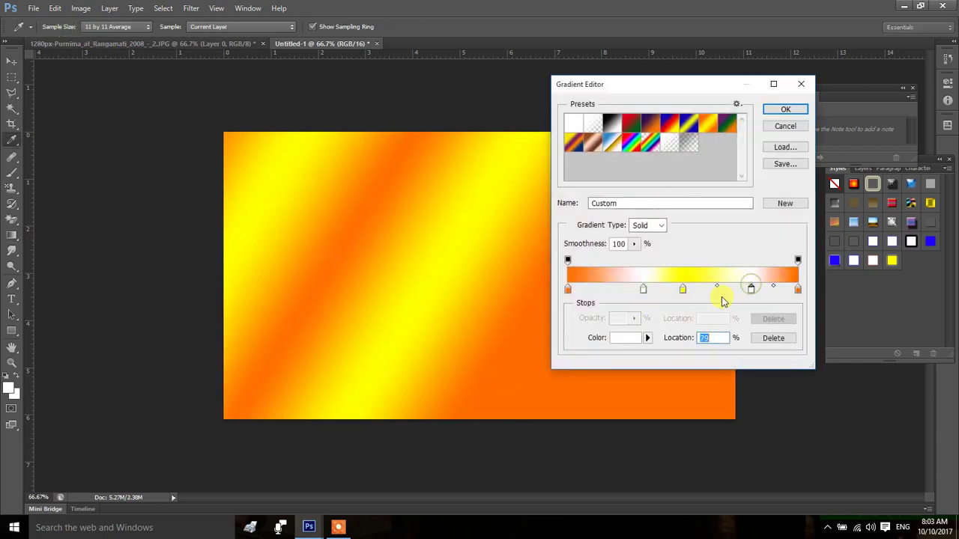
left_click(683, 290)
left_click(624, 338)
left_click(252, 278)
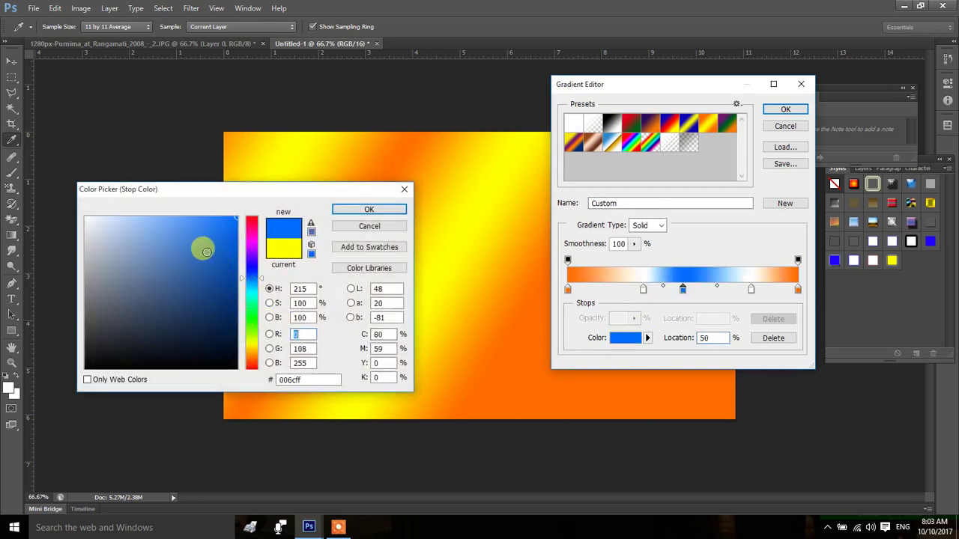
left_click(368, 209)
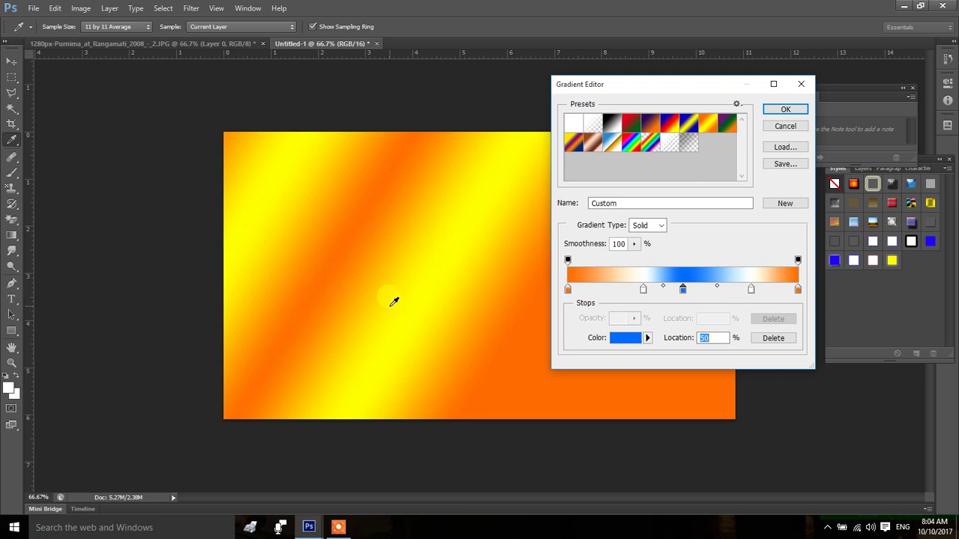
- Add a white stop at 20% and accept the custom orange–white–blue gradient
left_click(670, 289)
left_click(613, 289)
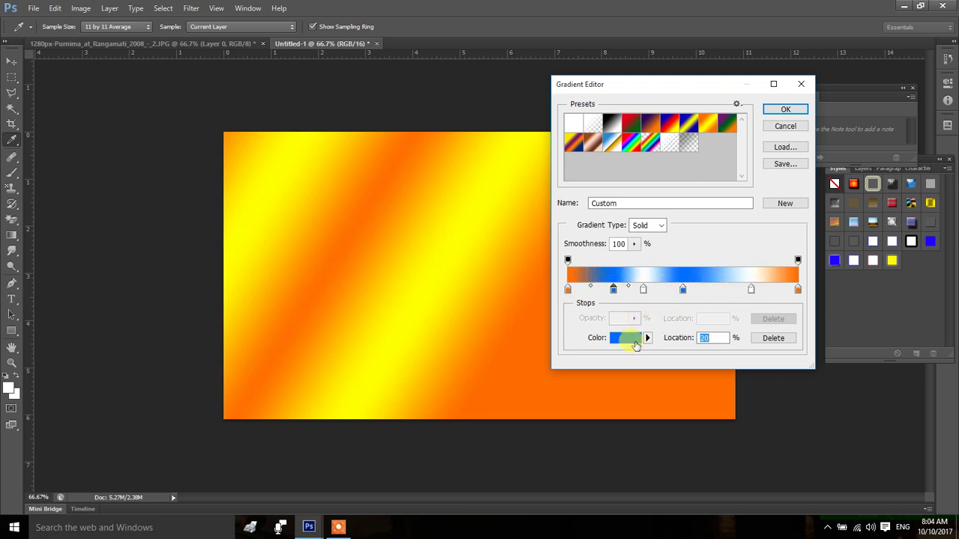
left_click(627, 337)
left_click_drag(157, 225, 68, 206)
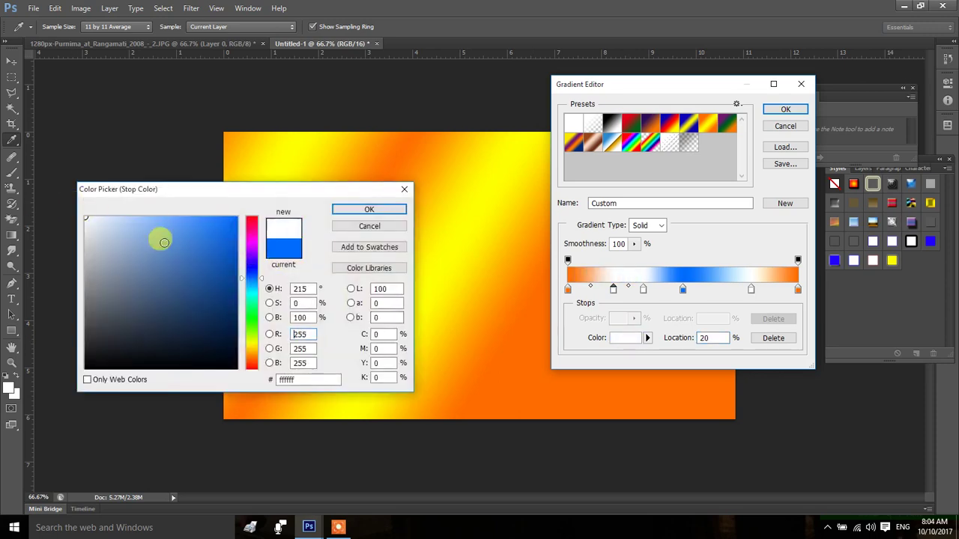
left_click(369, 211)
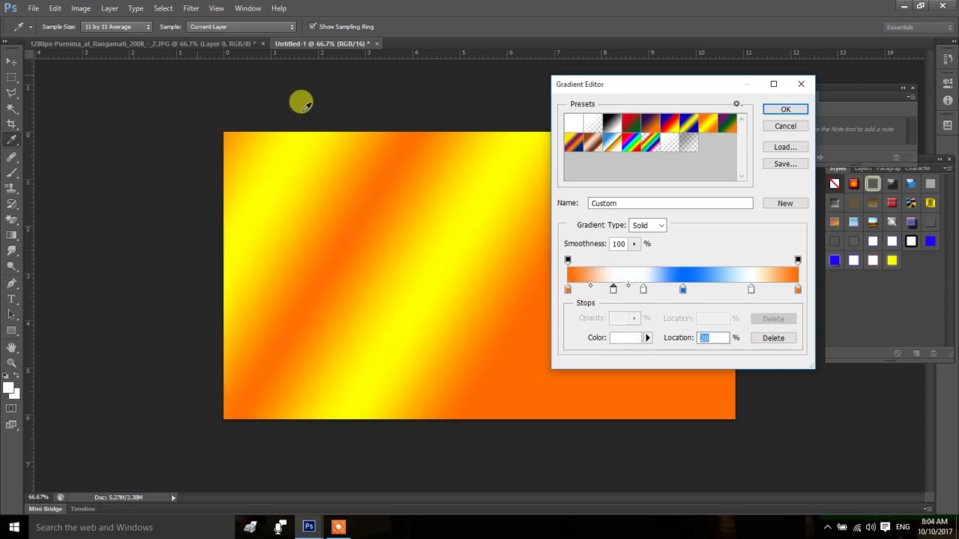
left_click(782, 111)
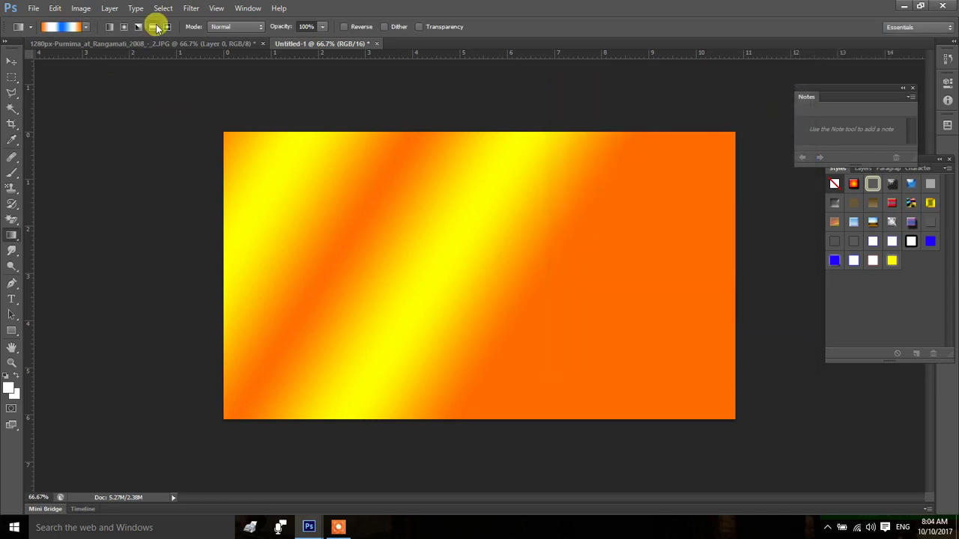
- Try radial and reflected versions of the gradient in horizontal, vertical and diagonal directions
left_click(124, 26)
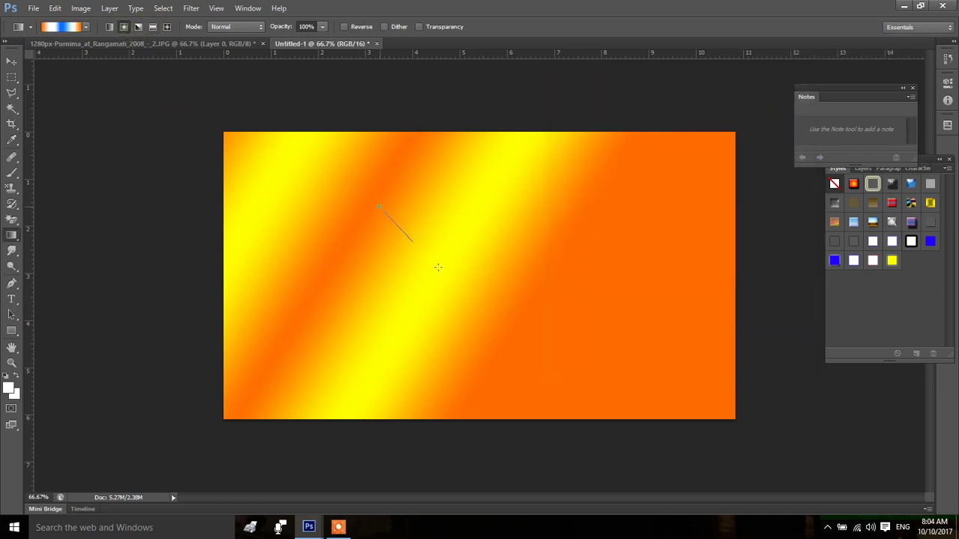
left_click_drag(380, 206, 467, 299)
left_click(152, 28)
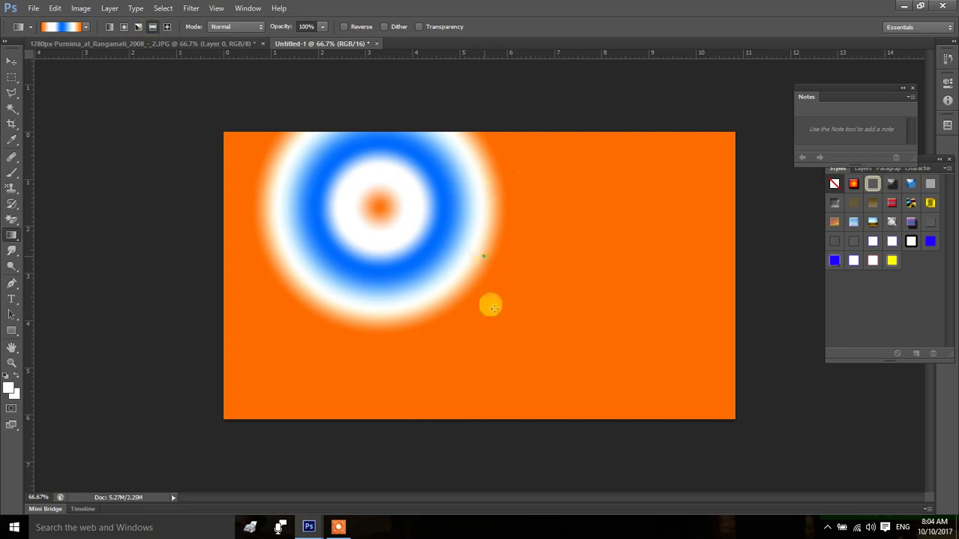
left_click_drag(490, 306, 503, 383)
left_click_drag(546, 268, 721, 267)
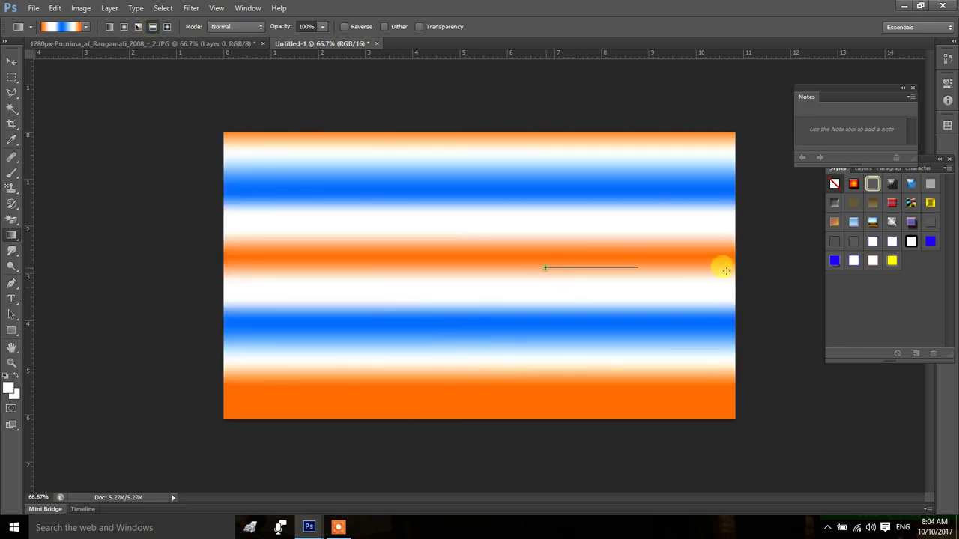
left_click_drag(534, 293, 192, 304)
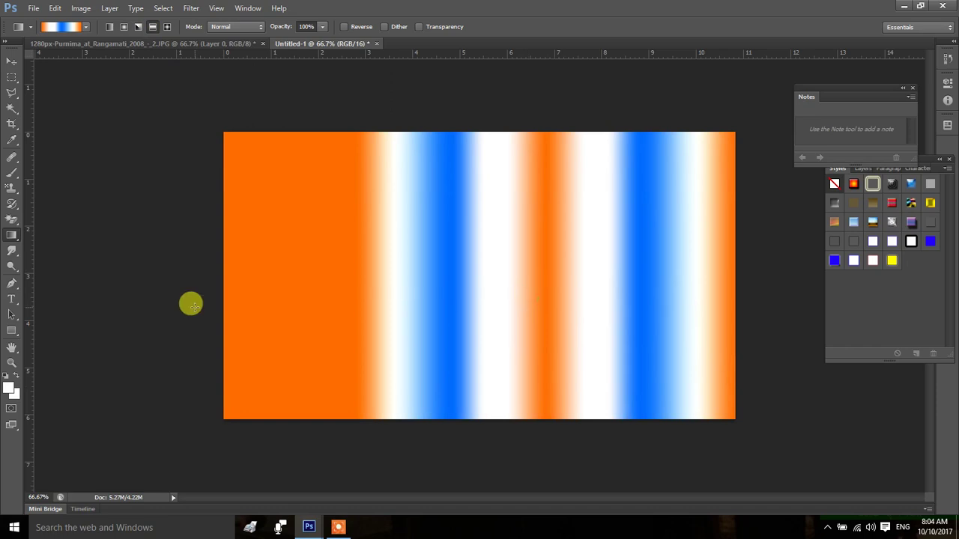
left_click_drag(400, 260, 216, 332)
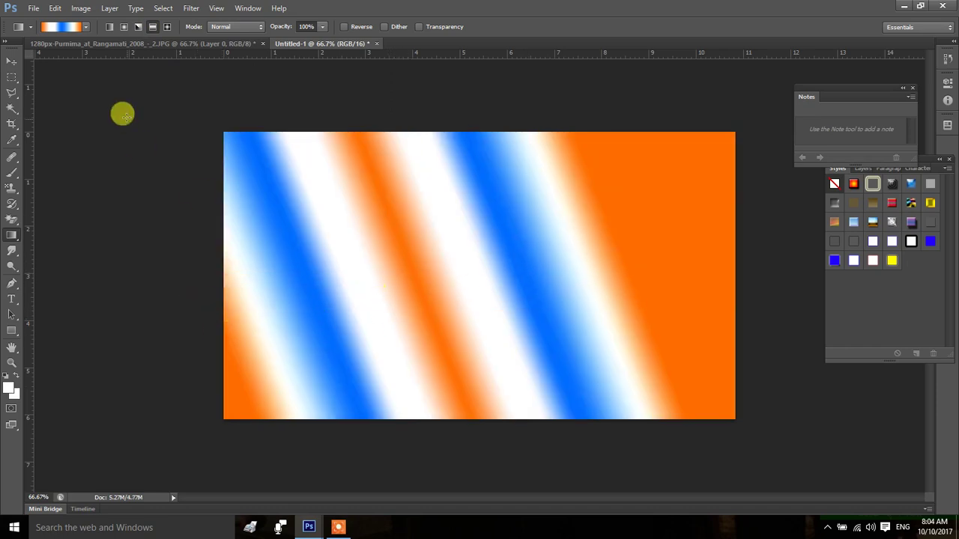
- Draw radial orange–white–blue rings centred on the canvas
left_click(124, 27)
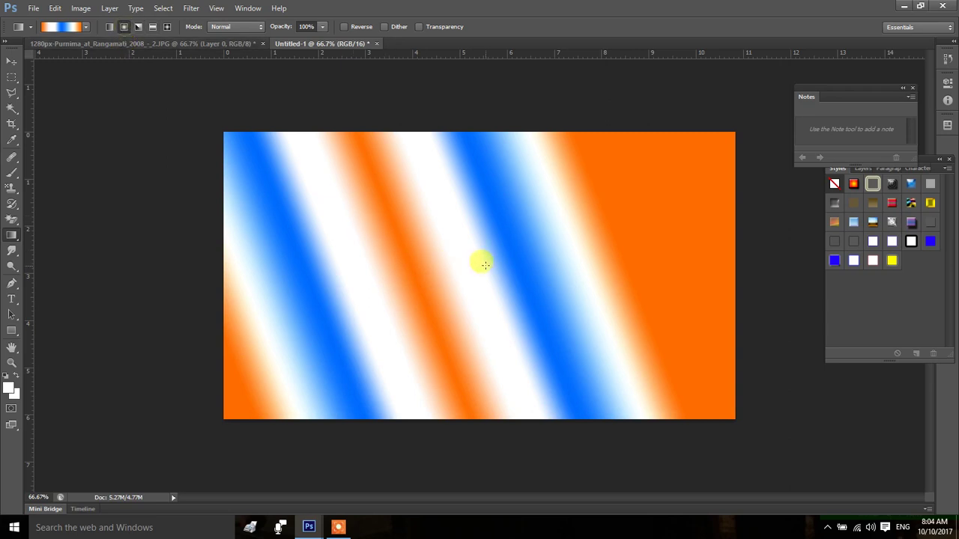
left_click_drag(479, 262, 511, 387)
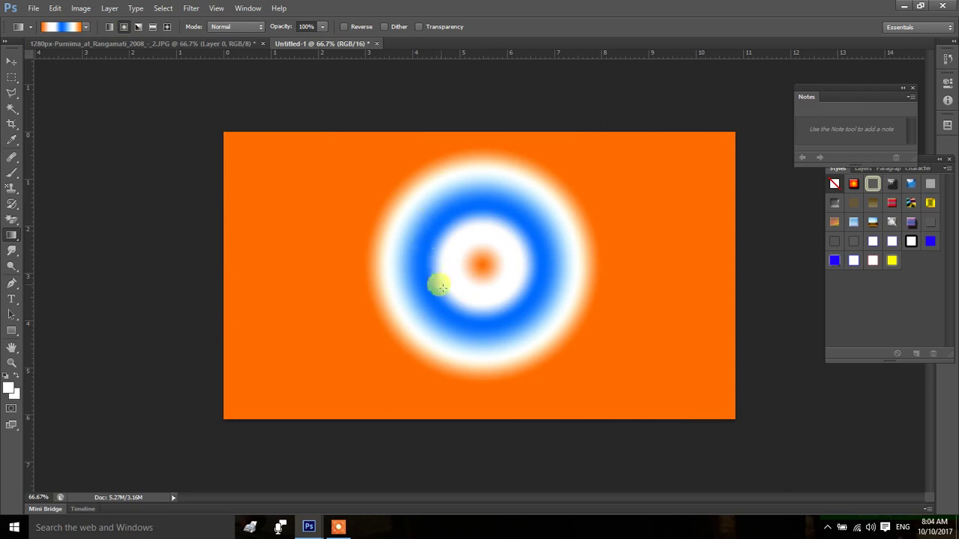
left_click(64, 26)
- Change the blue gradient stop to yellow and redraw the radial rings from the centre
left_click(682, 291)
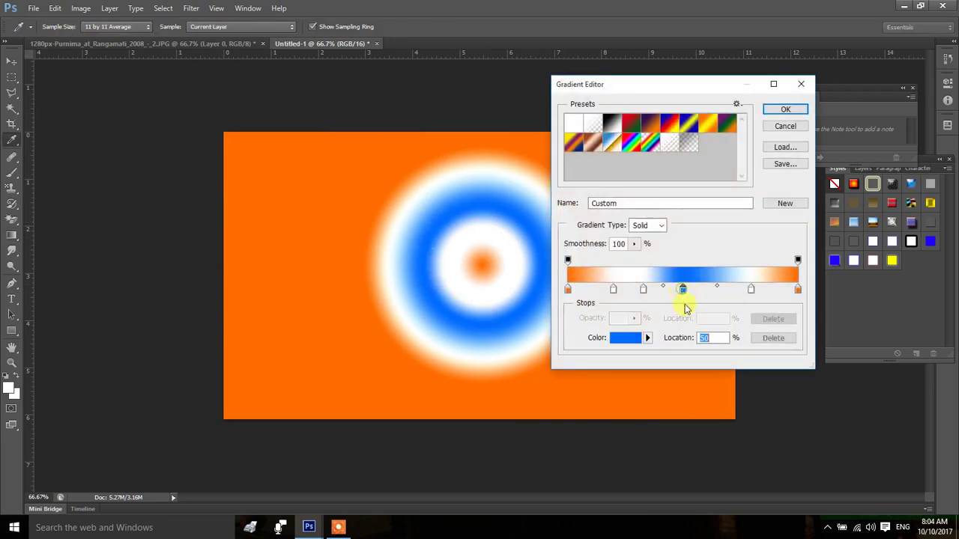
left_click(627, 343)
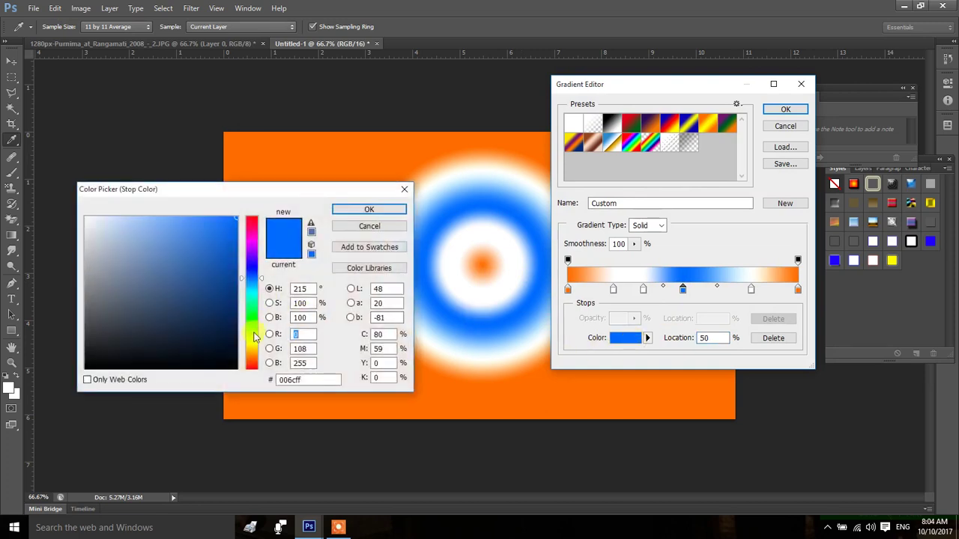
left_click(251, 343)
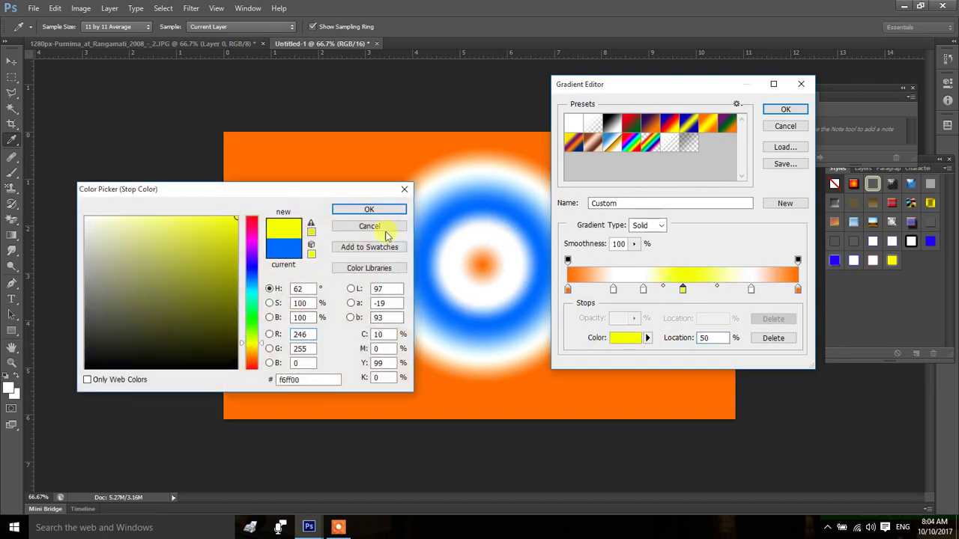
left_click(376, 209)
left_click(773, 109)
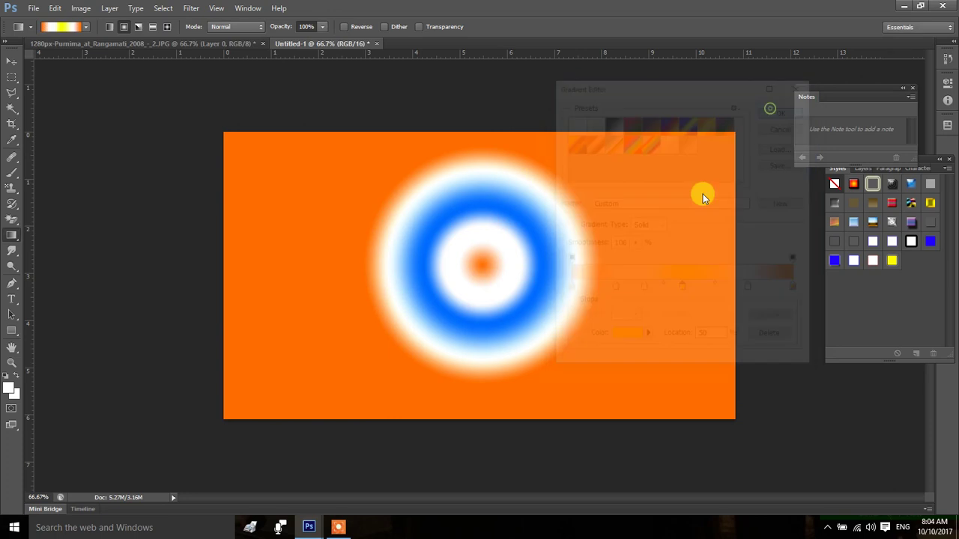
left_click_drag(482, 257, 558, 342)
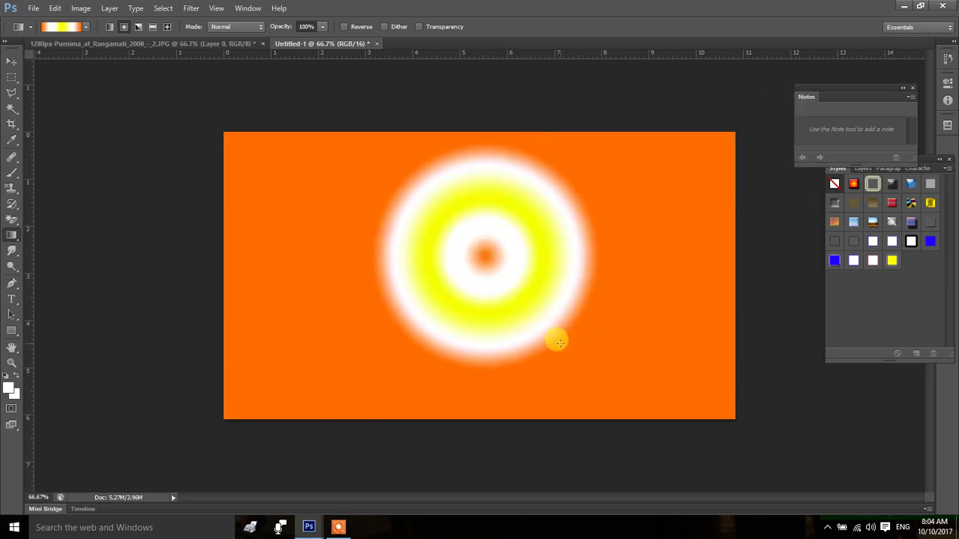
- Shift the yellow-to-white midpoint left and lower the gradient smoothness to 53%
left_click(64, 26)
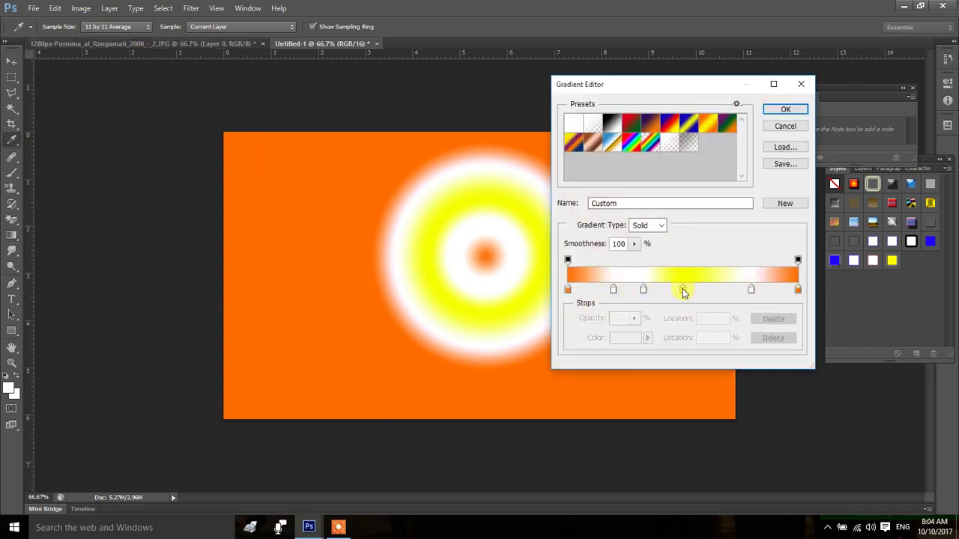
left_click(681, 290)
left_click_drag(717, 287, 705, 288)
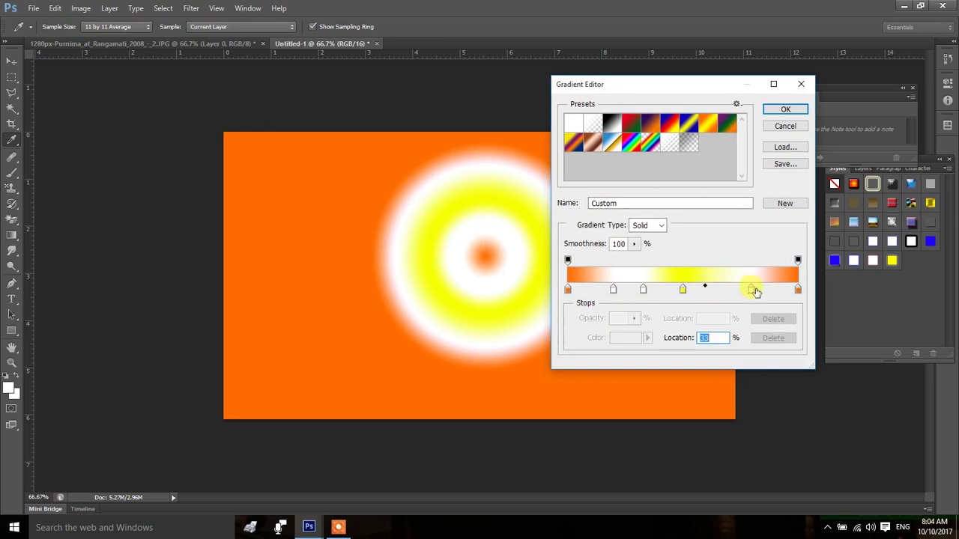
left_click(633, 245)
left_click_drag(634, 260, 604, 261)
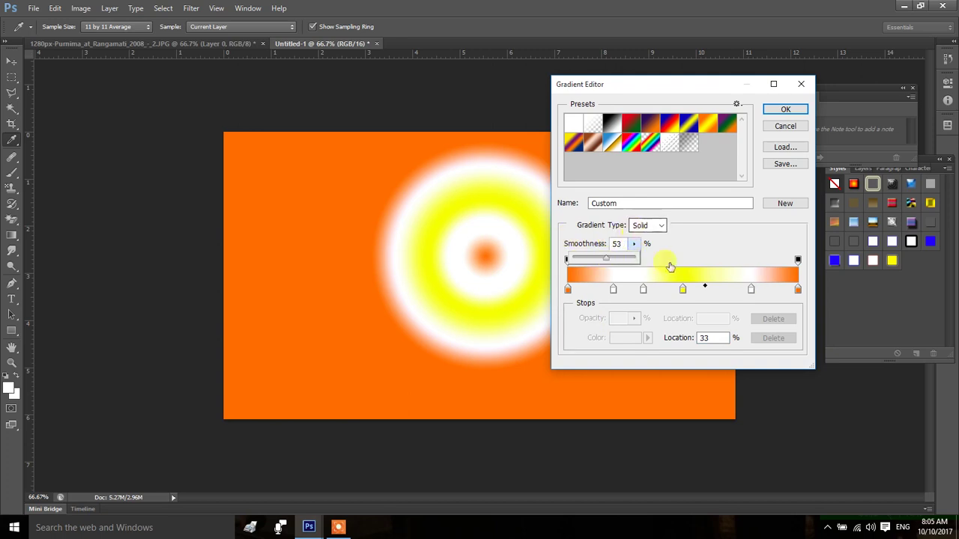
left_click(784, 110)
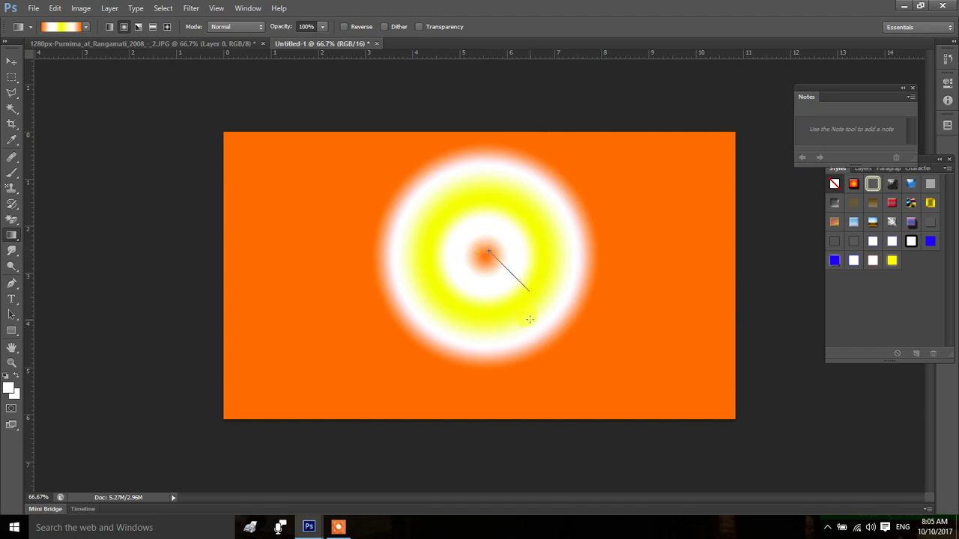
- Drag the radial gradient from the canvas centre outward so its white and yellow rings fill most of the canvas
left_click_drag(529, 320, 576, 404)
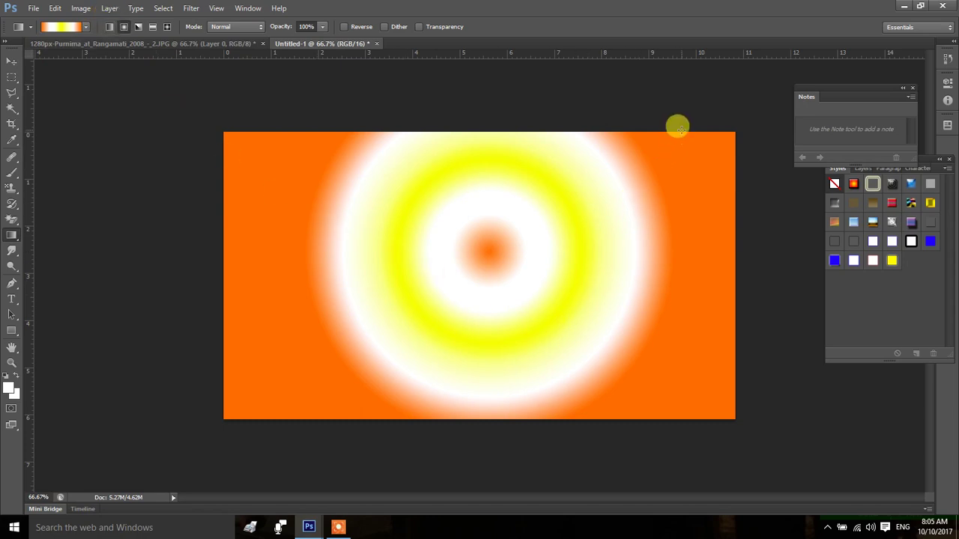
left_click(682, 201)
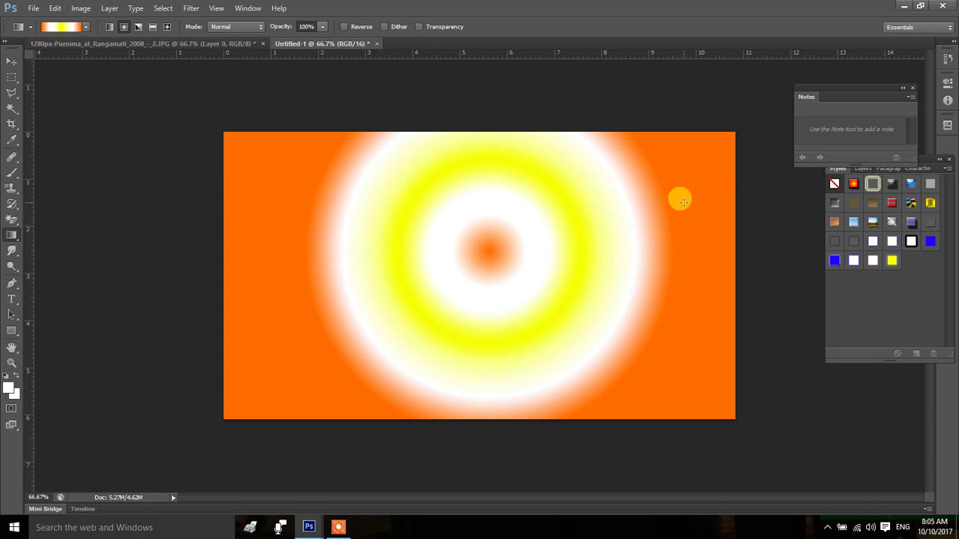
- Copy a rectangle around the woman's head to a new layer and drop it onto the orange canvas
left_click(12, 60)
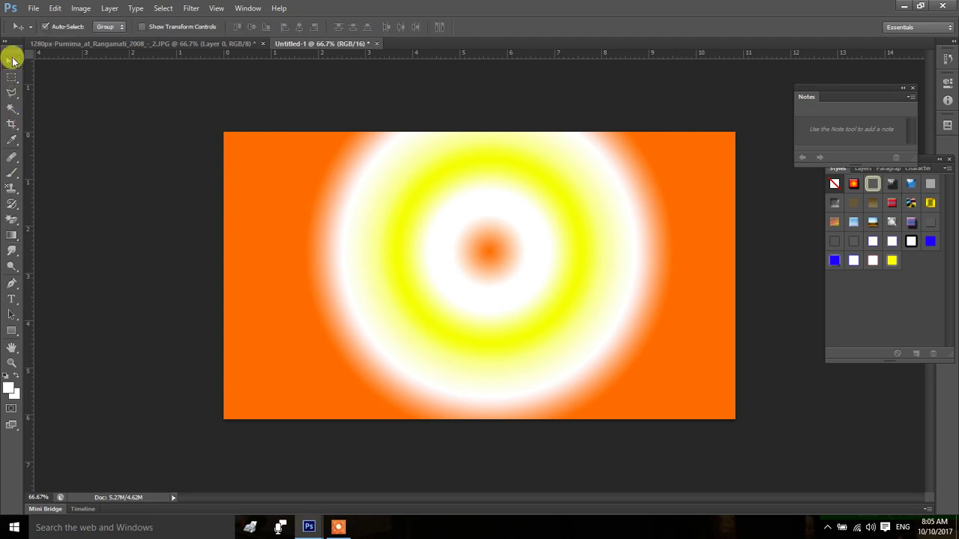
left_click_drag(240, 43, 225, 81)
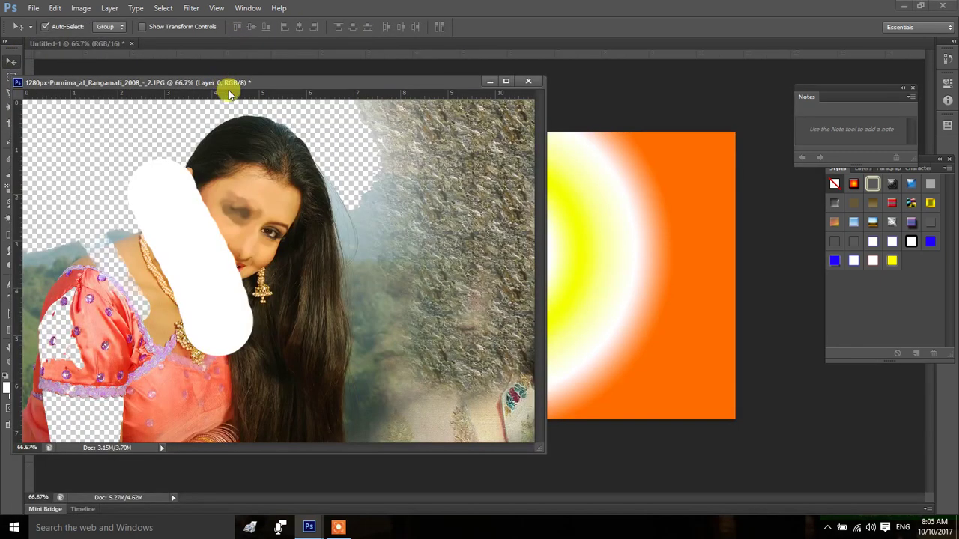
key("m")
mouse_move(227, 120)
left_mouse_down()
mouse_move(294, 208)
mouse_move(485, 240)
mouse_move(639, 228)
mouse_move(687, 186)
mouse_move(673, 186)
left_mouse_up()
key("ctrl+j")
key("v")
left_click(469, 217)
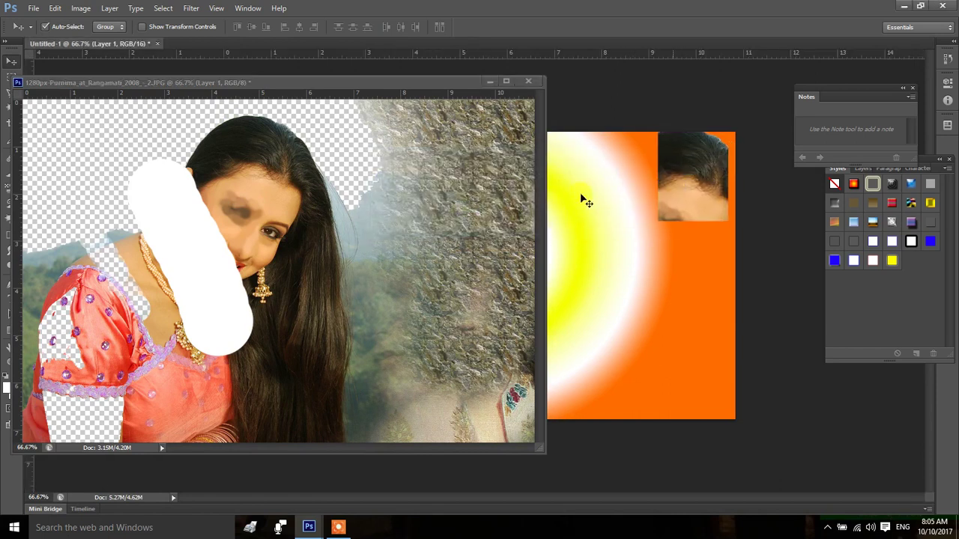
- Minimize the woman's photo and place a second head copy in the canvas's top-left corner
left_click(487, 82)
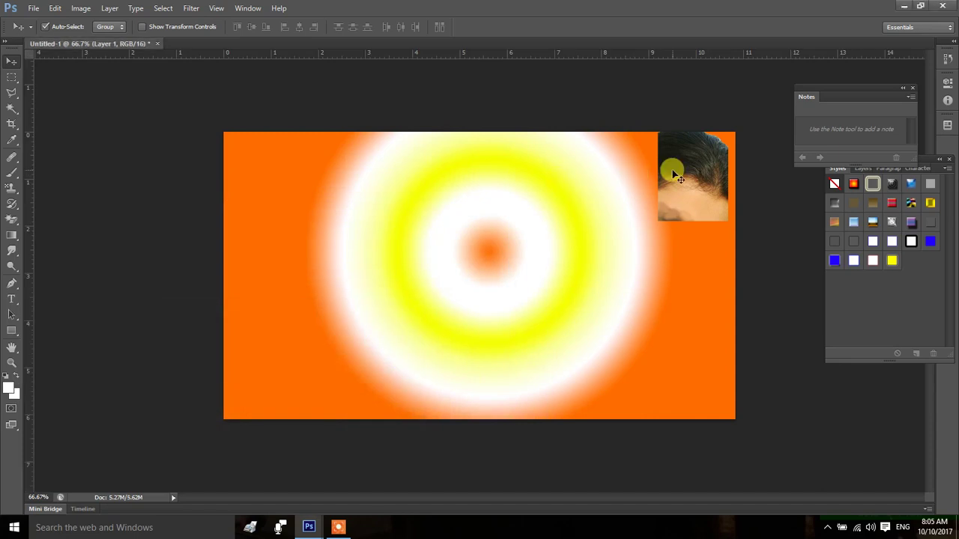
left_click_drag(674, 171, 251, 175)
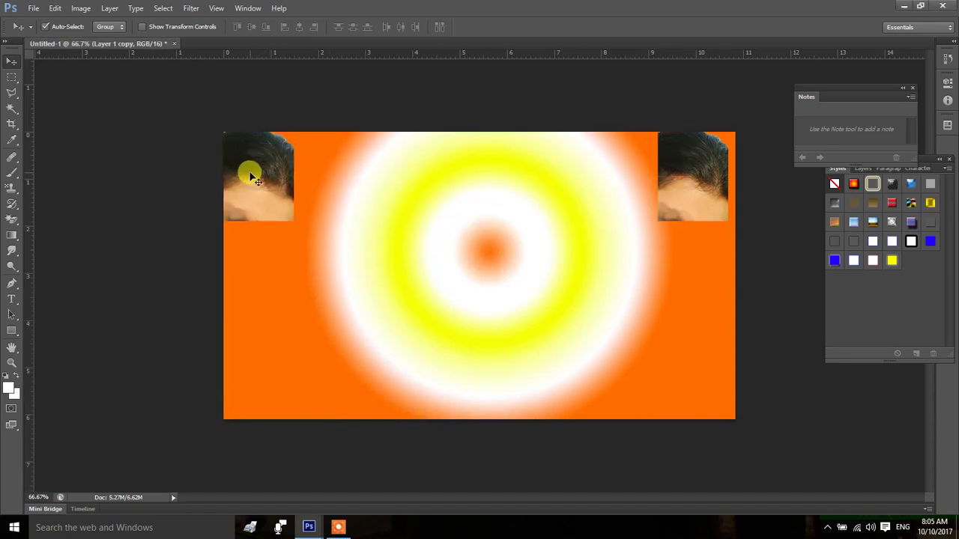
left_click(187, 172)
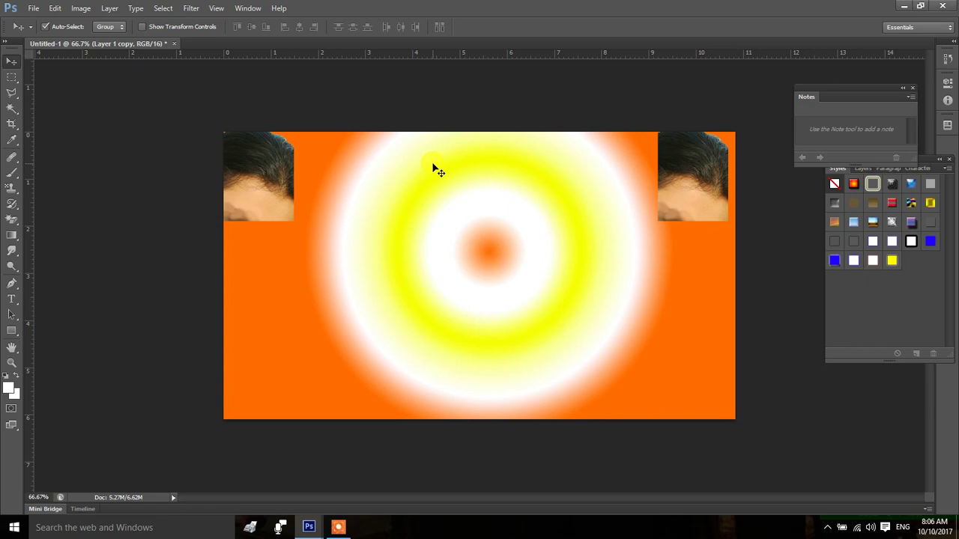
- Reselect the Gradient tool and bring up the Open dialog on the mind power folder thumbnails
left_click(9, 208)
left_click(12, 248)
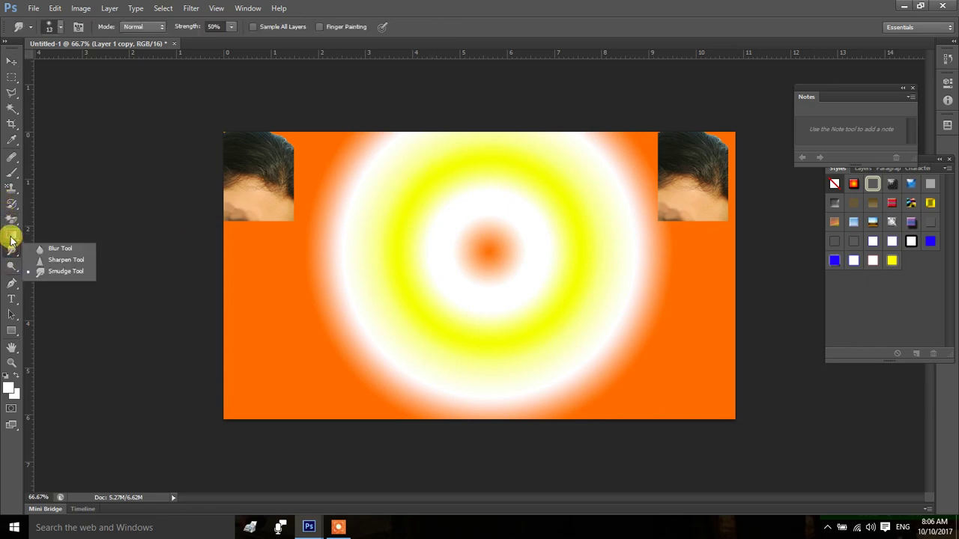
left_click_drag(11, 235, 64, 238)
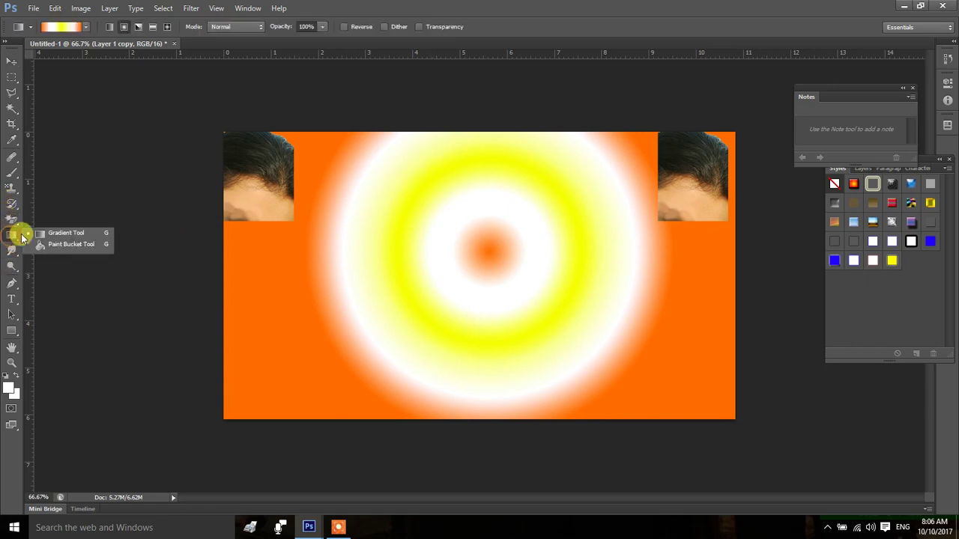
left_click(63, 238)
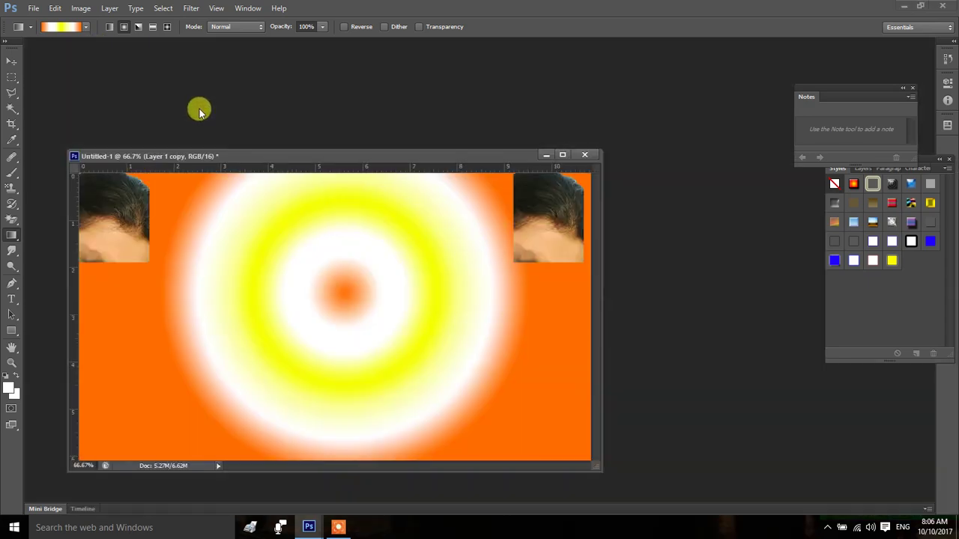
double_click(197, 108)
scroll(433, 330, "down", 10)
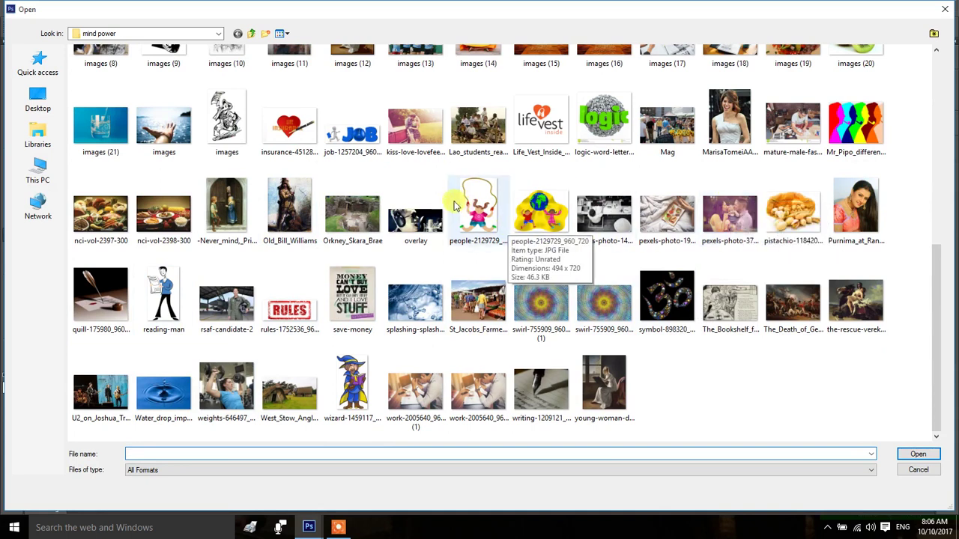
scroll(390, 202, "up", 5)
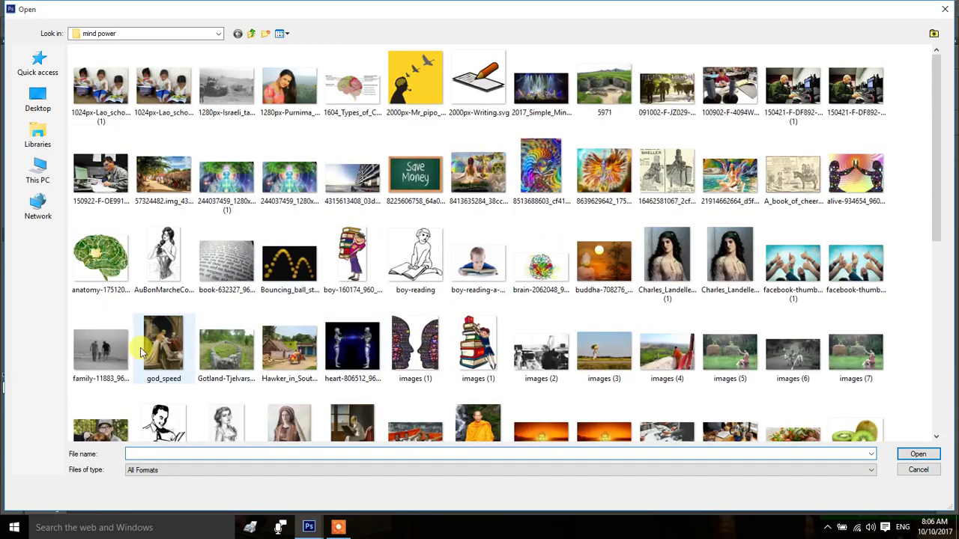
left_click(347, 180)
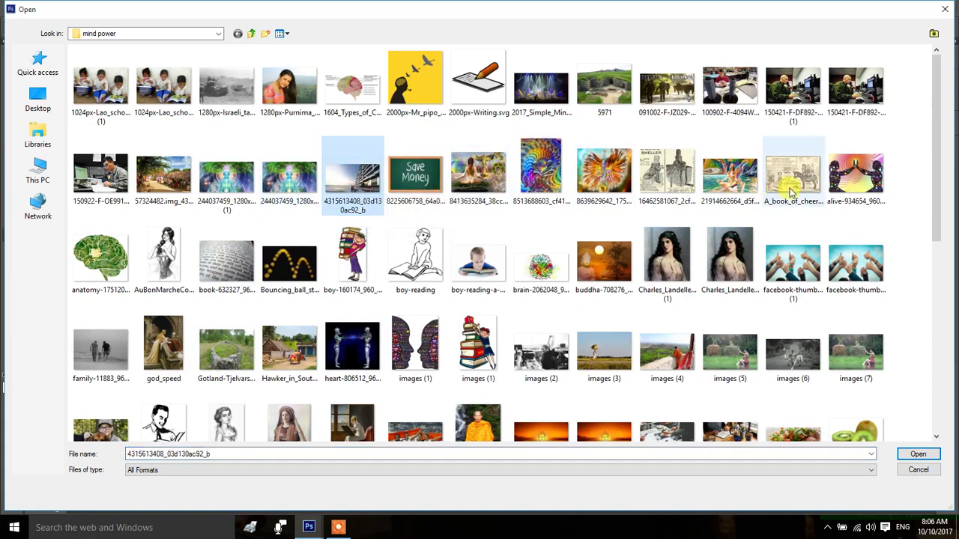
left_click(858, 193, "ctrl")
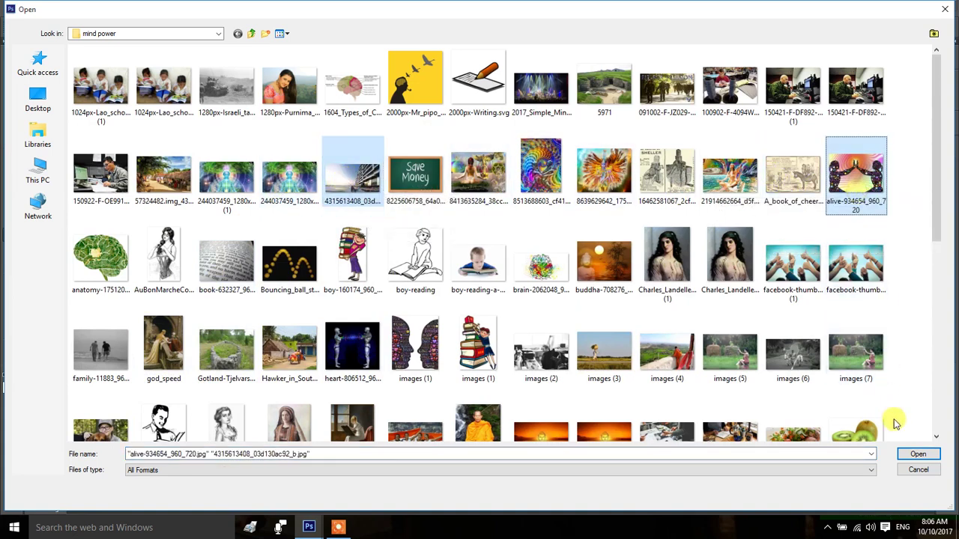
left_click(918, 454)
- Float the building photo in its own window, then test a dark gradient preset on it and undo
left_click_drag(430, 291, 432, 286)
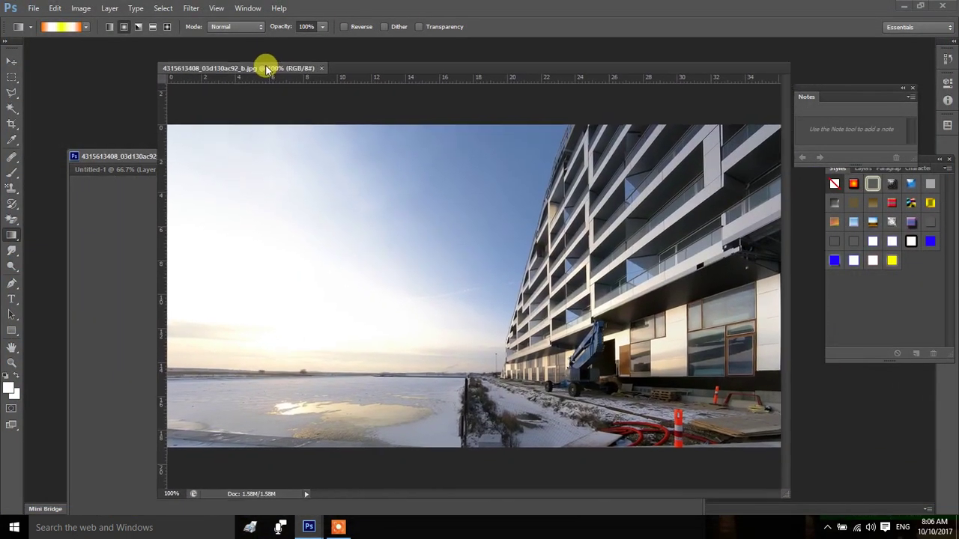
left_click_drag(341, 174, 262, 61)
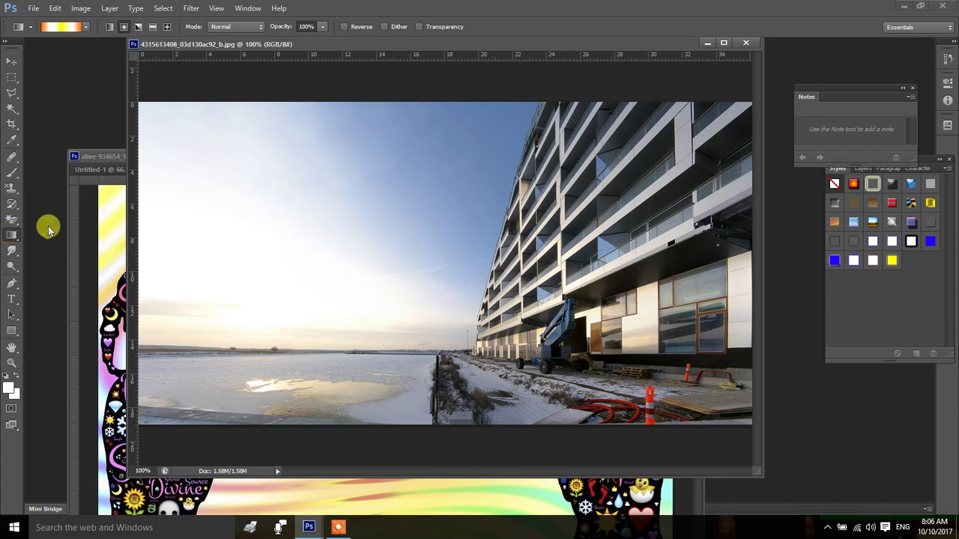
left_click(86, 27)
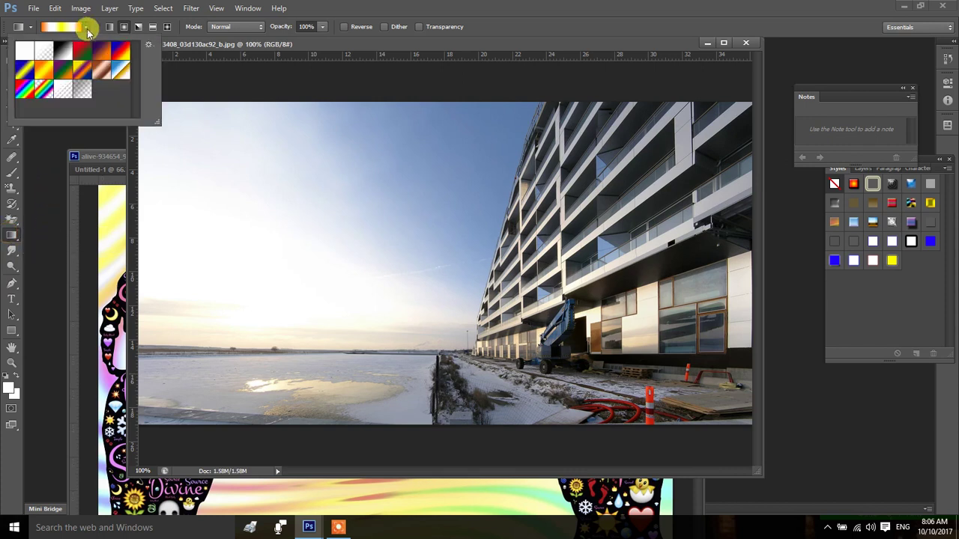
left_click(77, 91)
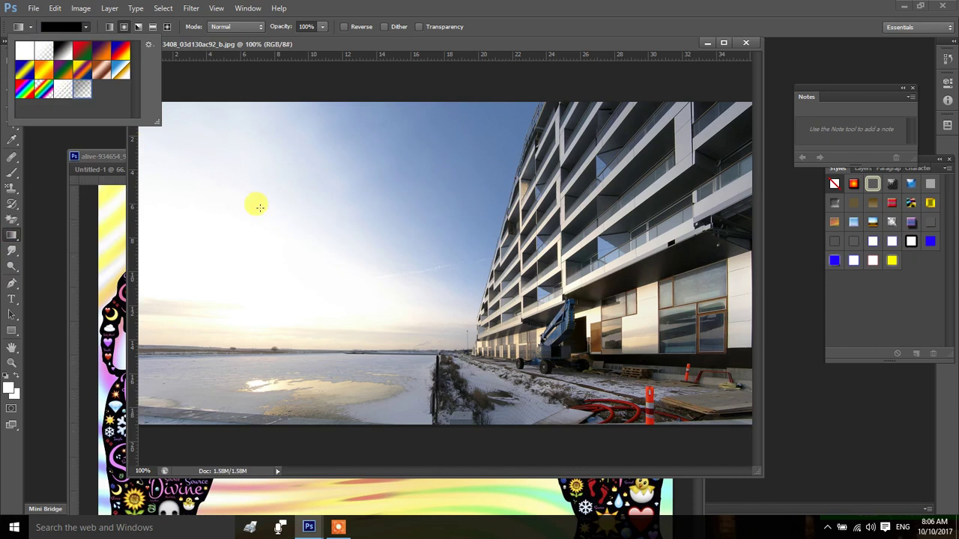
left_click_drag(431, 394, 417, 312)
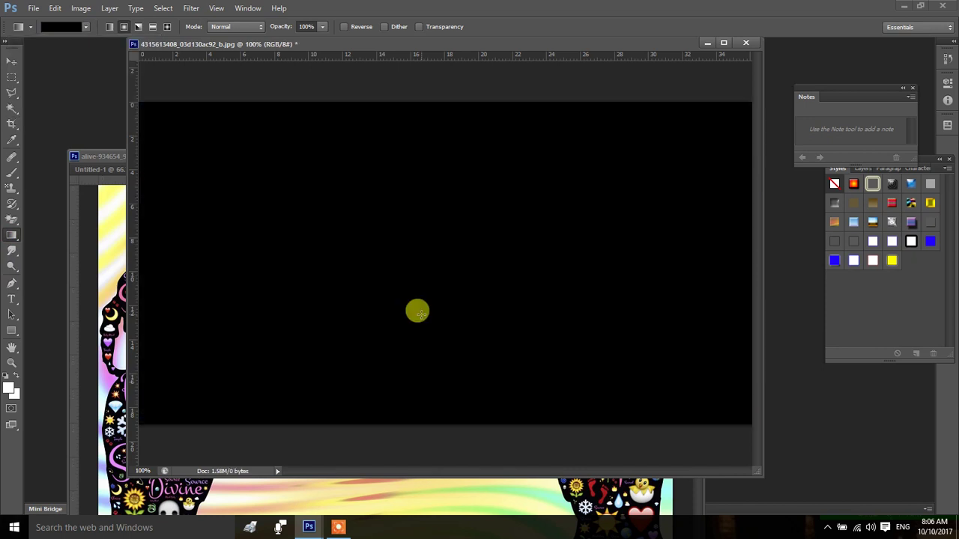
key("ctrl+z")
- Set the gradient to the Black, White preset in Multiply mode, test a radial stroke and undo
left_click(64, 27)
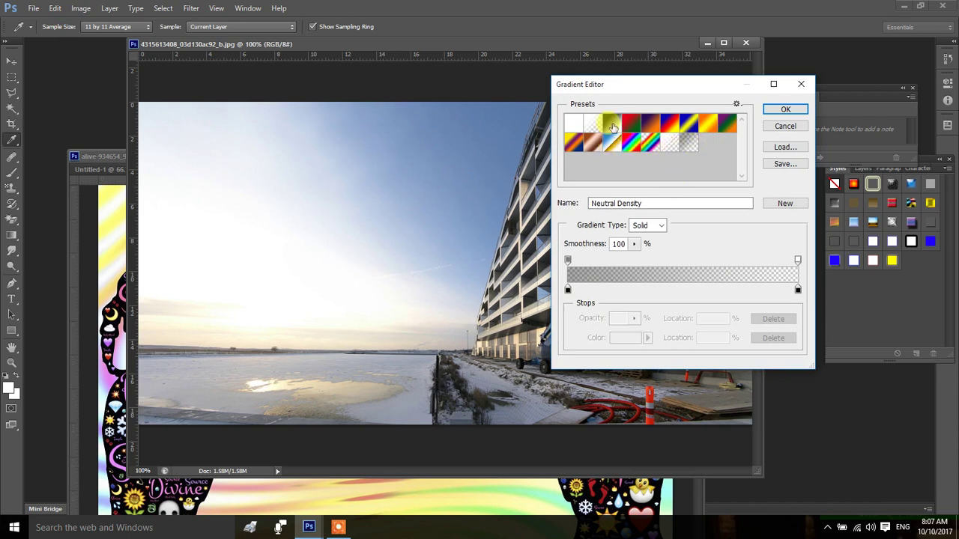
left_click(613, 127)
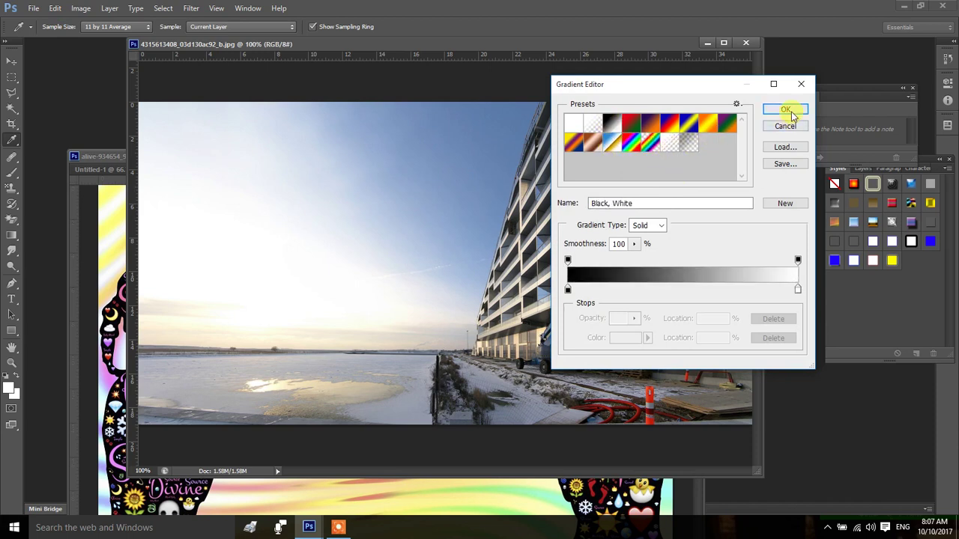
left_click(785, 110)
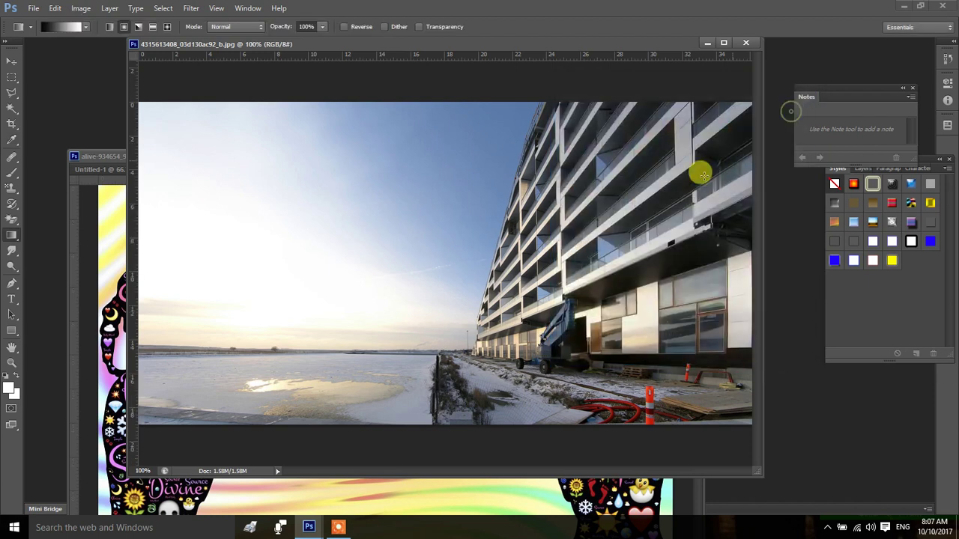
left_click(238, 26)
left_click(229, 76)
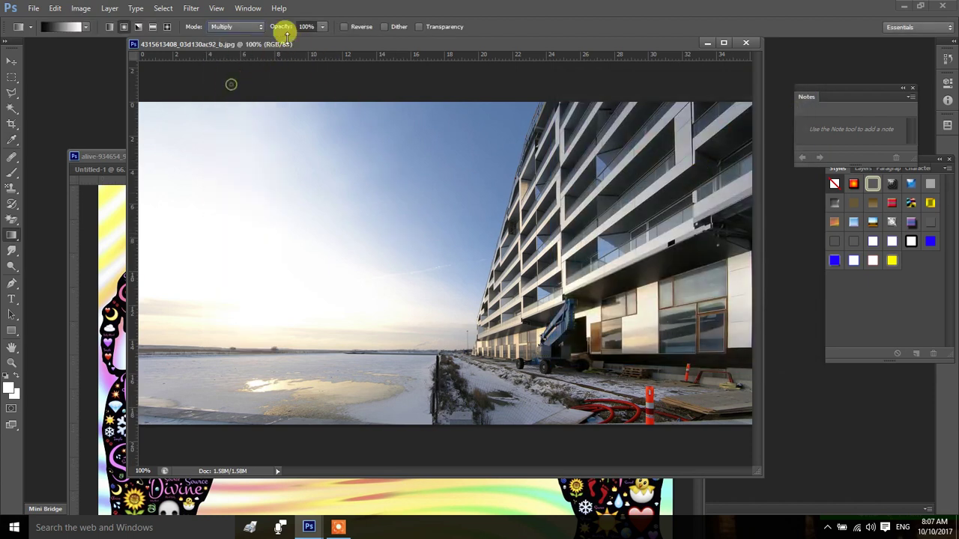
left_click_drag(383, 392, 381, 279)
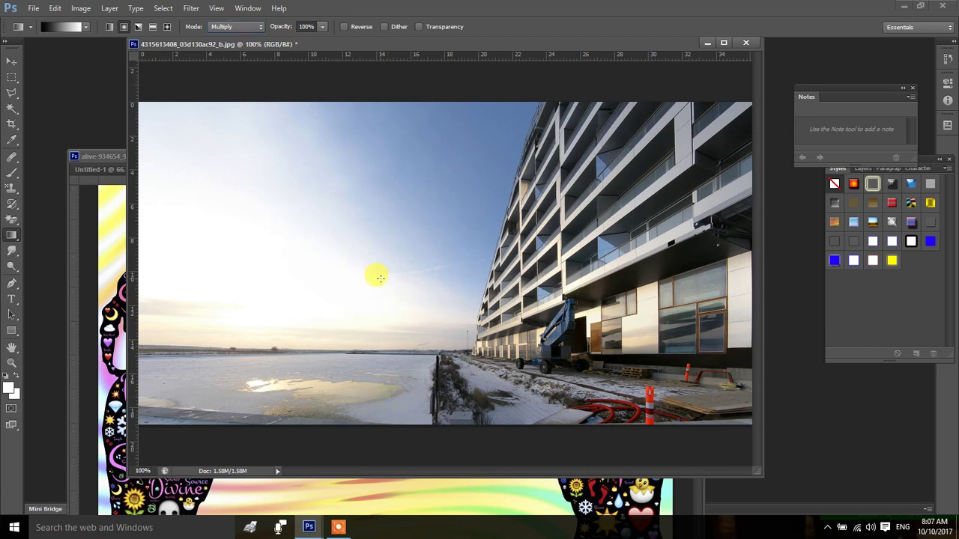
key("ctrl+z")
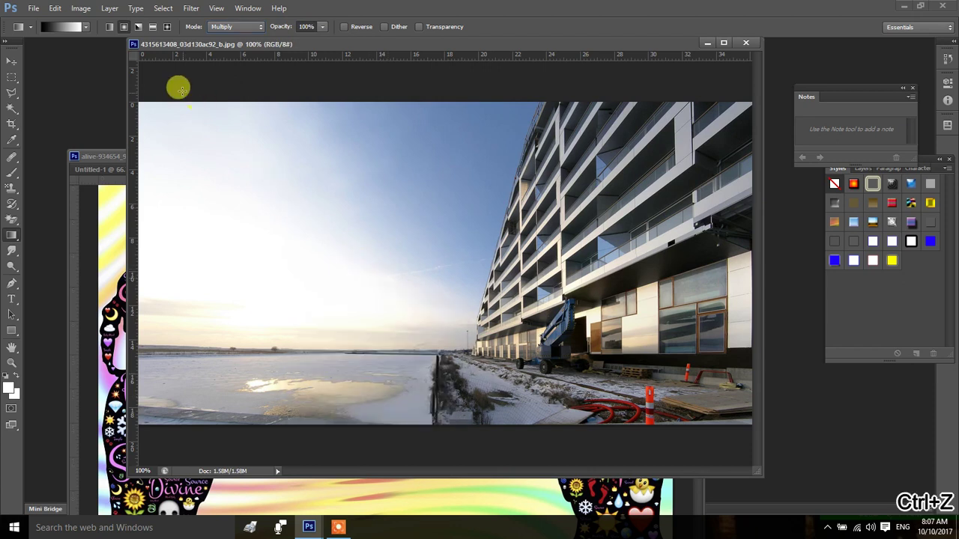
- Switch to a linear gradient at 35% opacity, test darkening the photo's bottom, and undo it
left_click(152, 28)
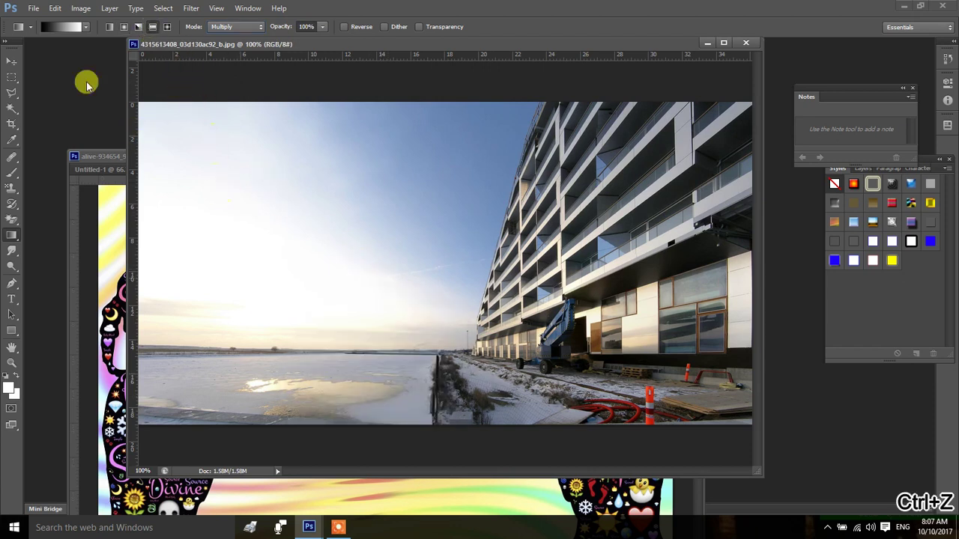
left_click(110, 28)
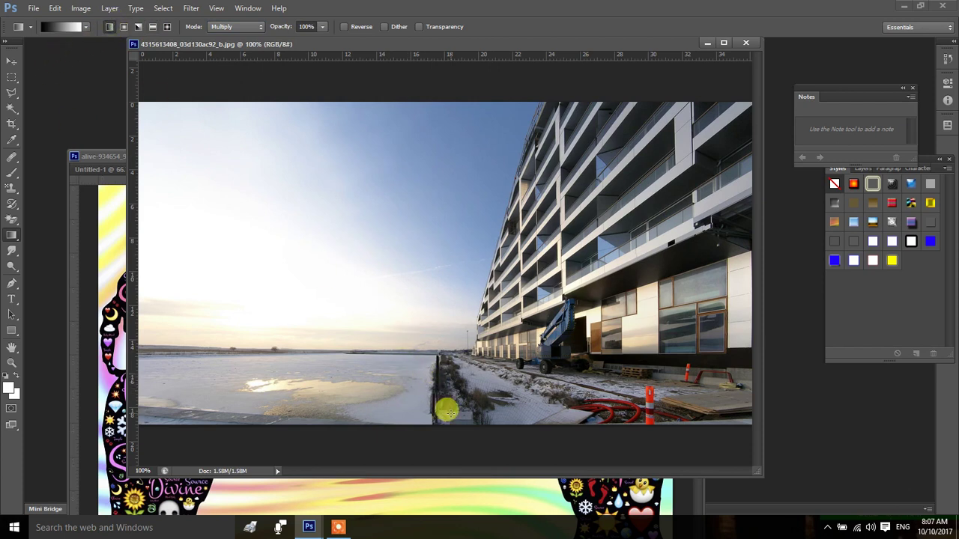
left_click_drag(446, 411, 450, 321)
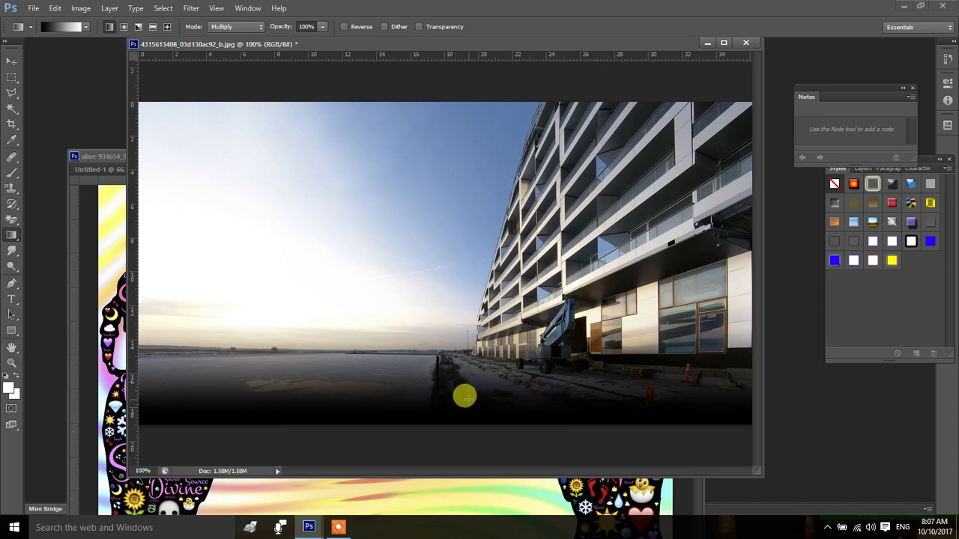
key("ctrl+z")
left_click(322, 27)
left_click_drag(318, 38, 284, 39)
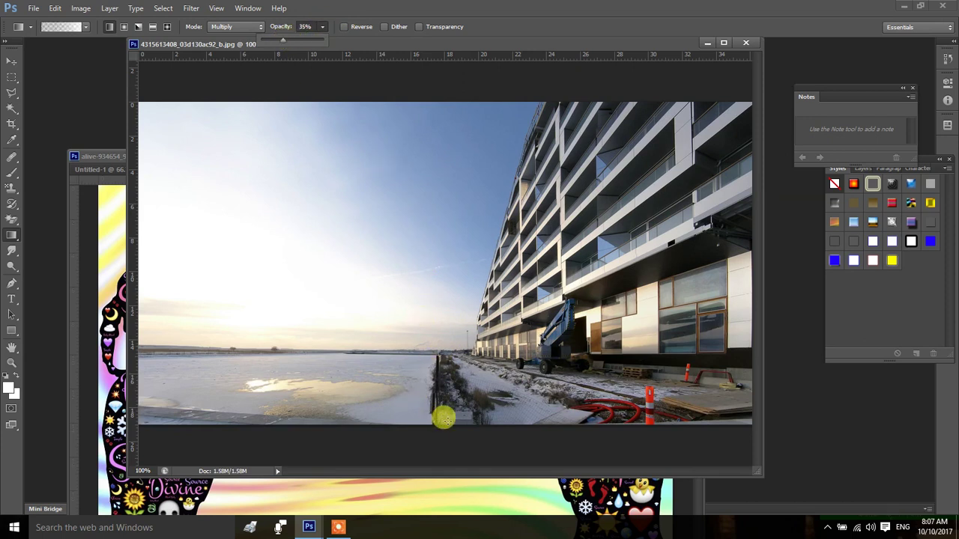
left_click_drag(444, 419, 430, 311)
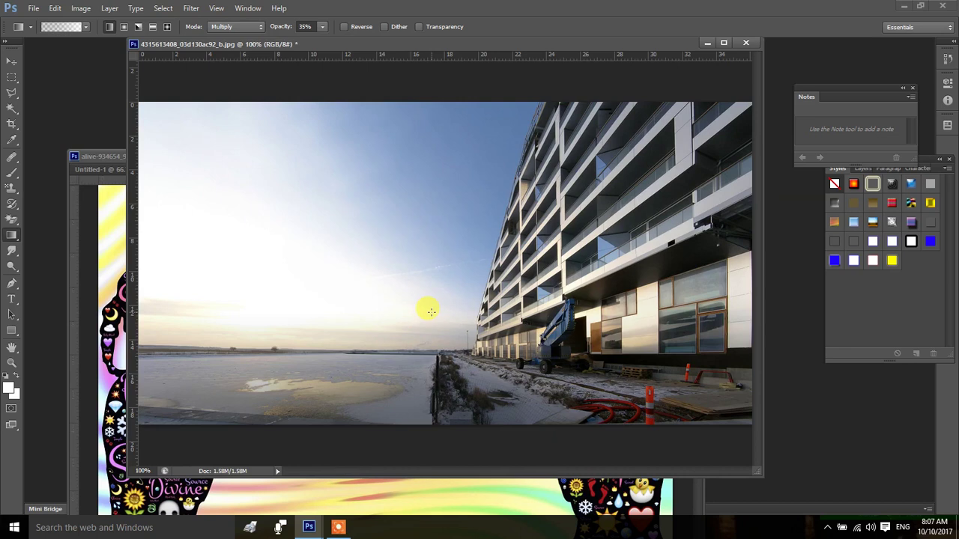
key("ctrl+z")
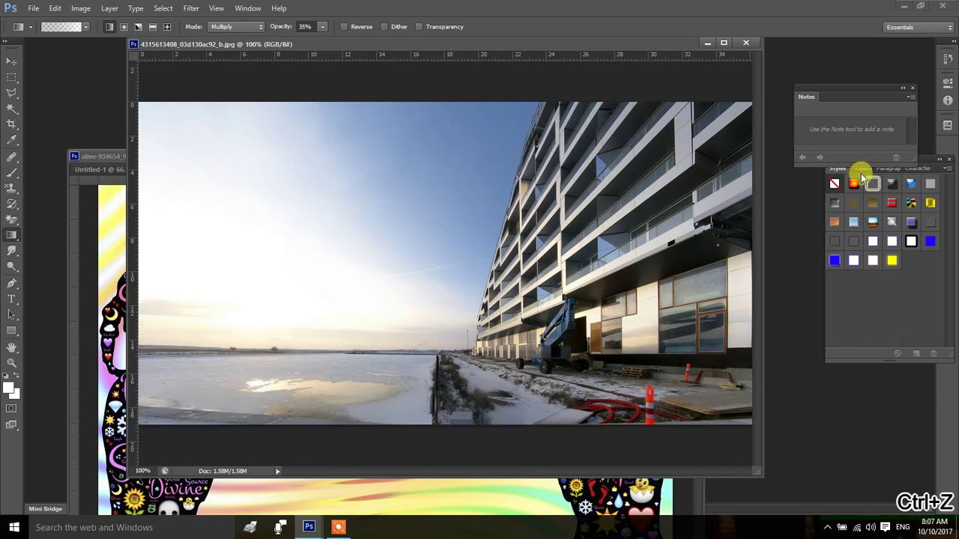
- Add Layer 1 with a Multiply gradient at 77% opacity, toggling its visibility to compare
left_click(863, 173)
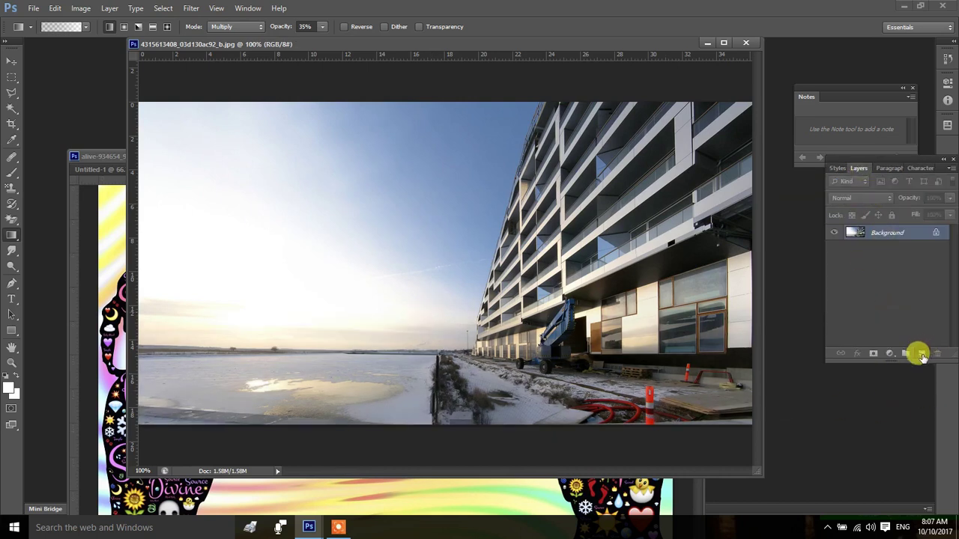
left_click(921, 353)
left_click_drag(404, 416, 403, 315)
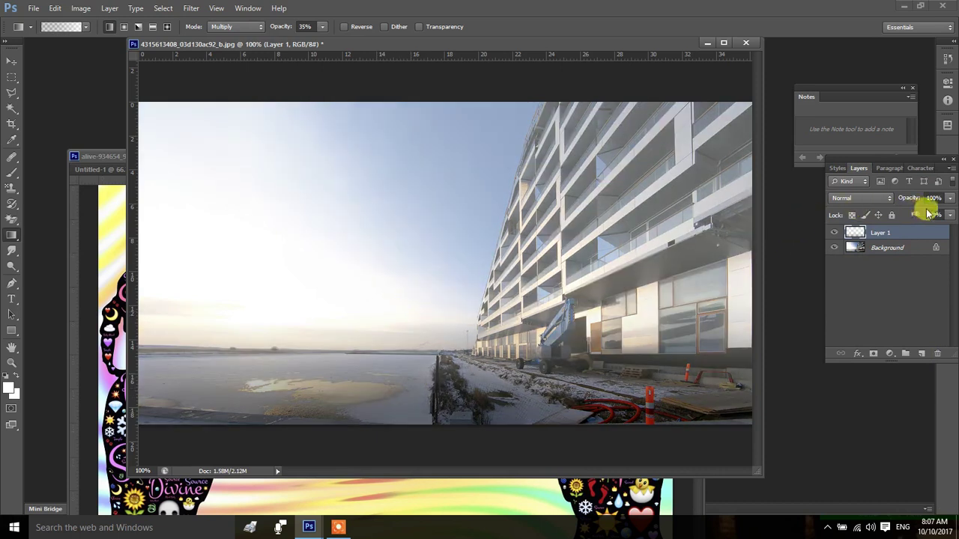
left_click(949, 198)
left_click_drag(946, 211, 927, 213)
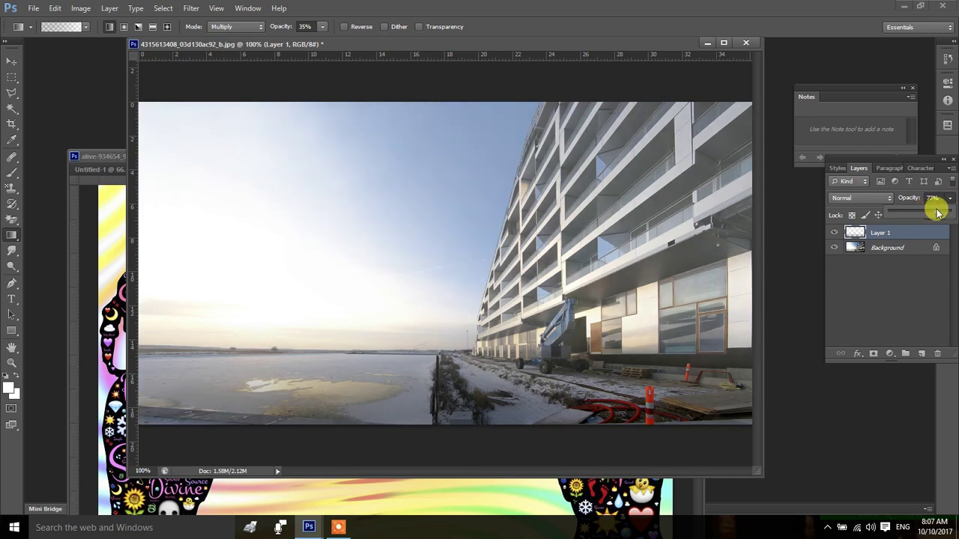
left_click(835, 232)
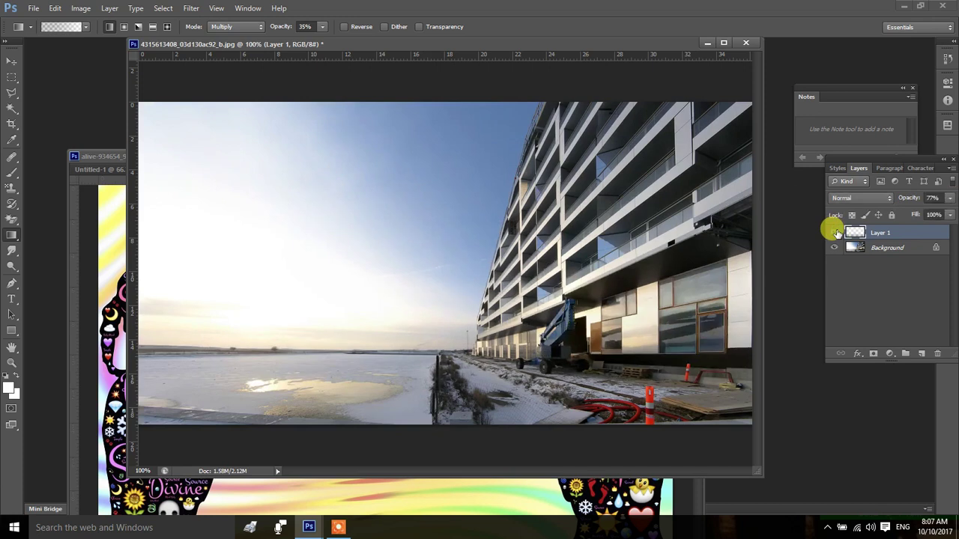
left_click(834, 232)
left_click(834, 232)
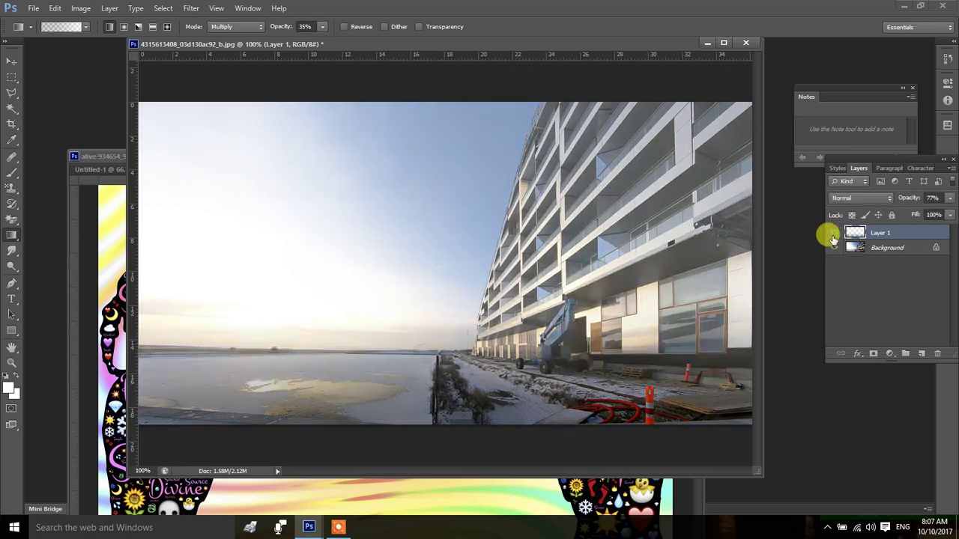
- Try nudging the gradient overlay with the Move tool, then undo the move
key("v")
mouse_move(550, 367)
left_mouse_down()
mouse_move(464, 311)
mouse_move(553, 361)
left_mouse_up()
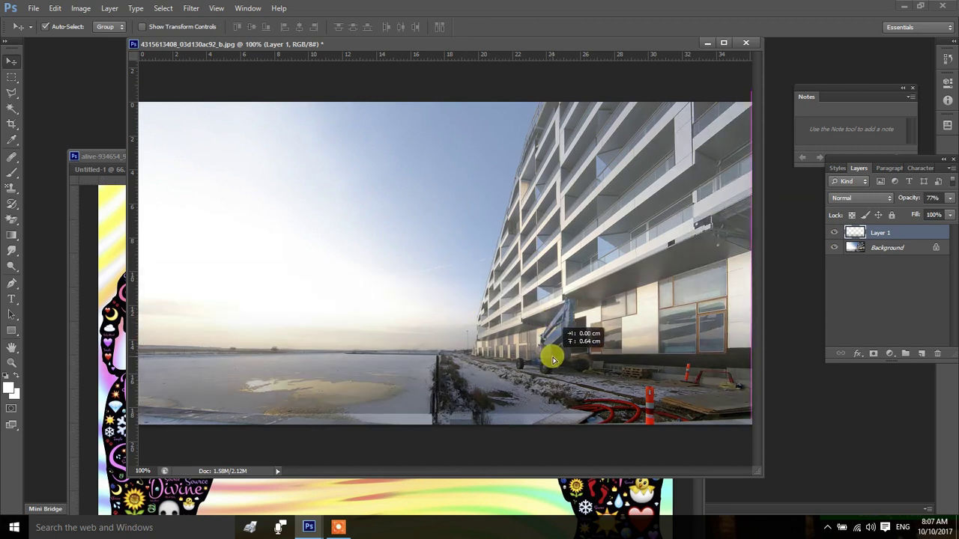
key("ctrl+z")
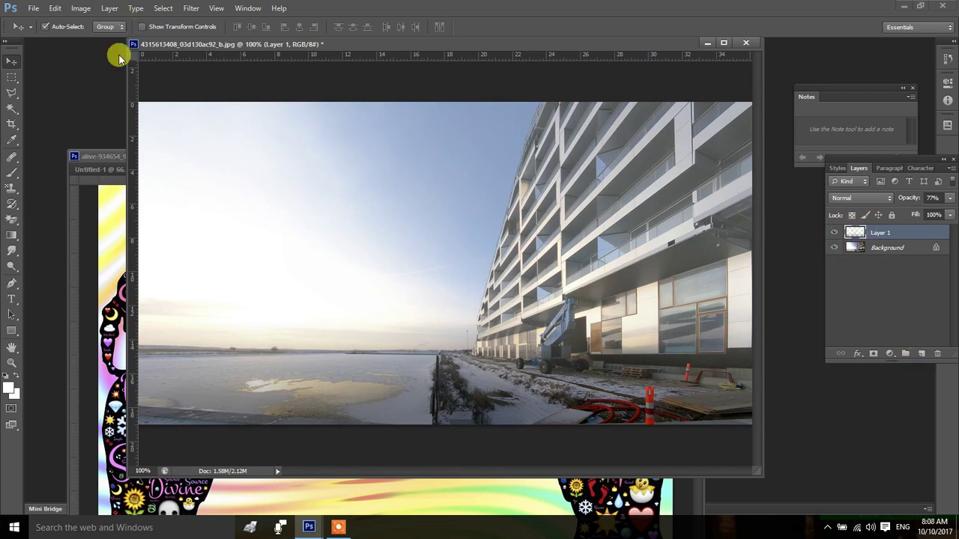
- Try Layer 1 at 59% fill with Screen, then Multiply blending
left_click(834, 234)
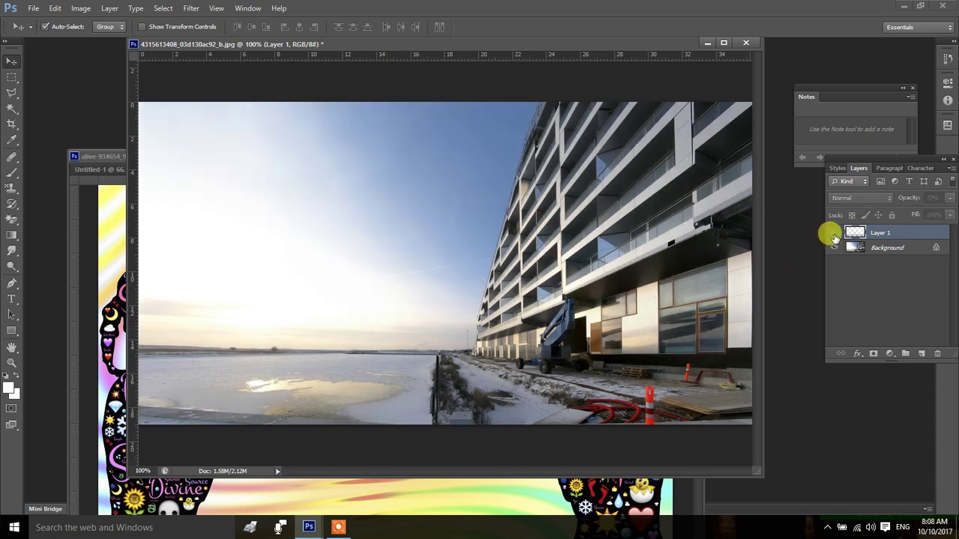
left_click(833, 238)
left_click(950, 215)
mouse_move(948, 228)
left_mouse_down()
mouse_move(926, 233)
mouse_move(948, 235)
left_mouse_up()
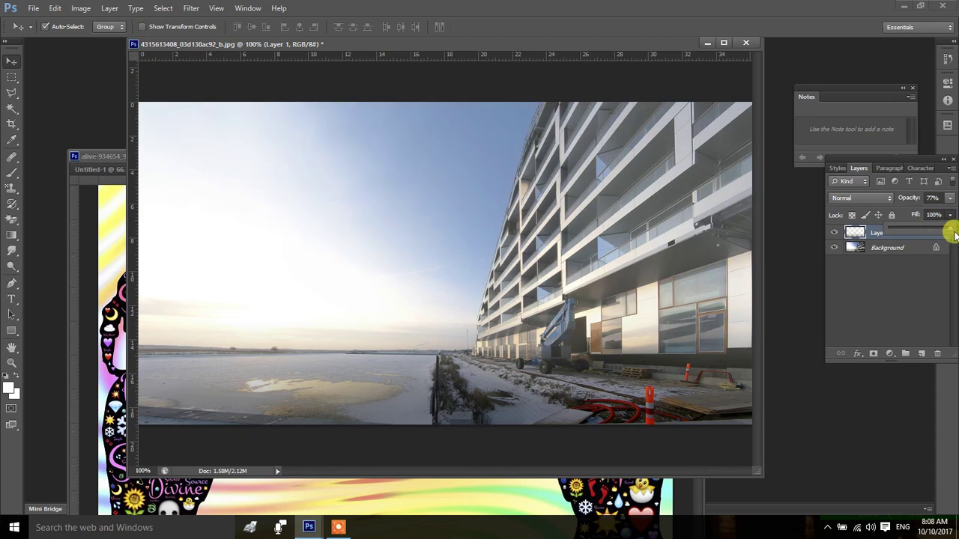
left_click(867, 198)
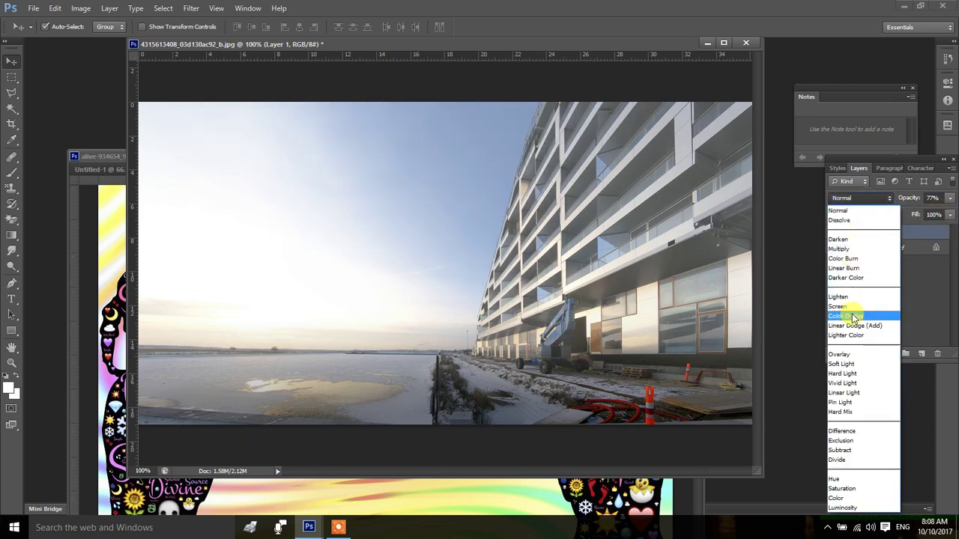
left_click(850, 308)
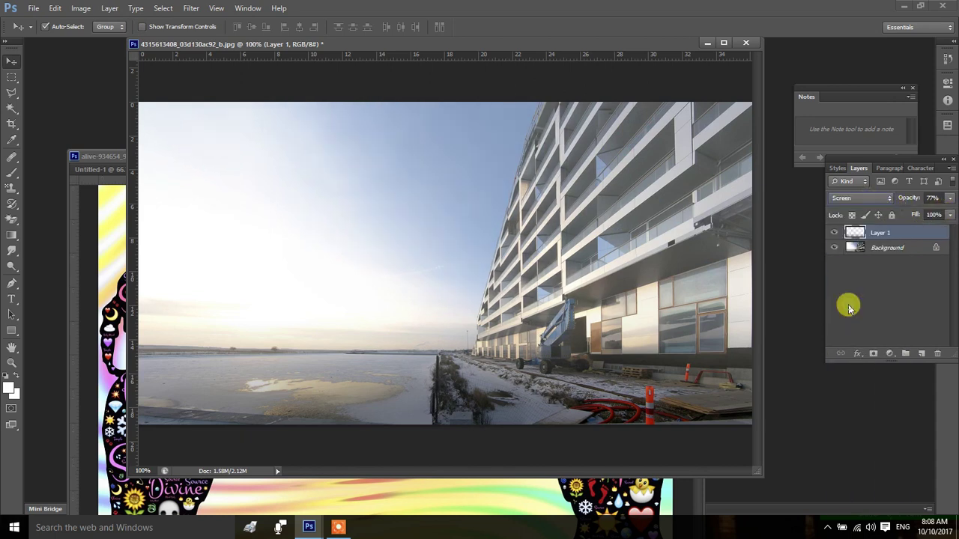
left_click(854, 199)
left_click(854, 248)
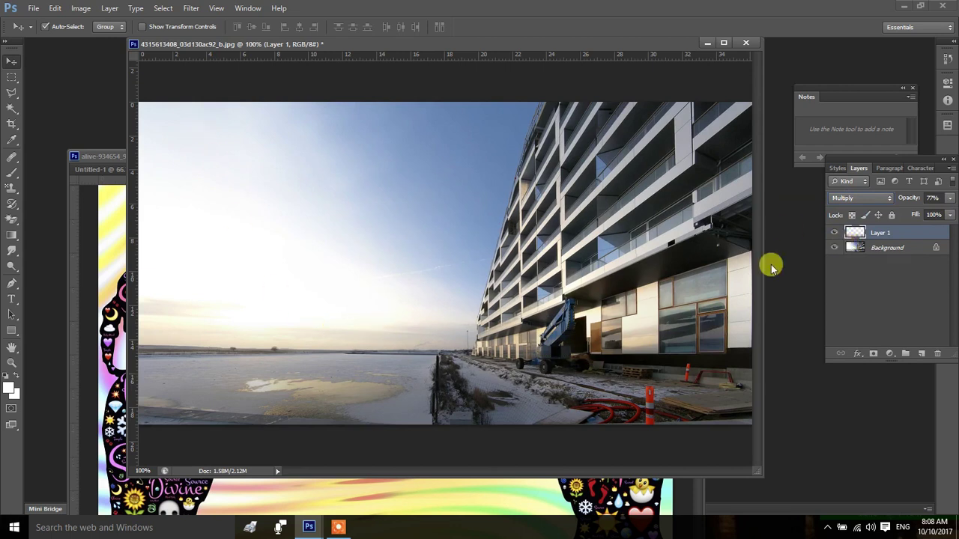
- Set Layer 1 to Normal blending at 100% opacity
left_click(873, 198)
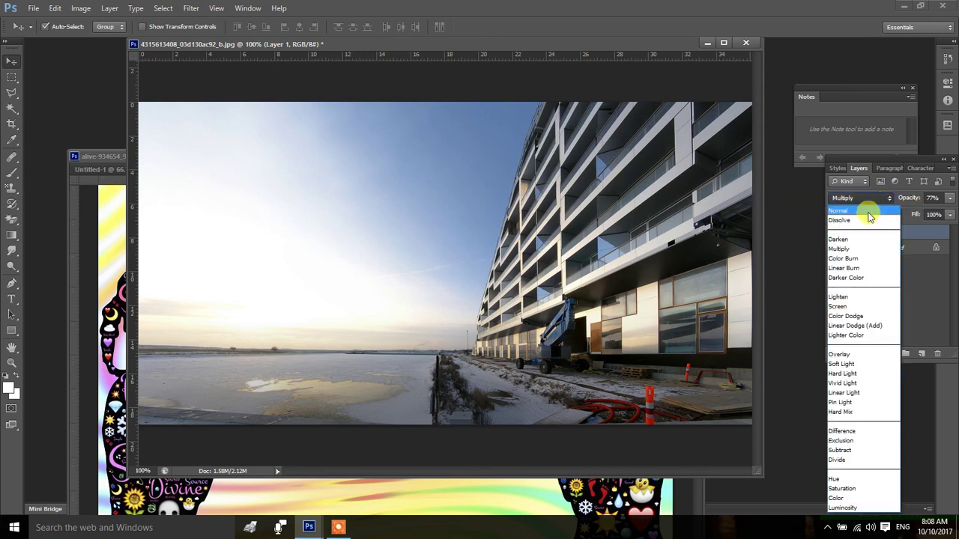
left_click(868, 212)
left_click(949, 198)
left_click_drag(938, 212, 952, 213)
left_click(846, 240)
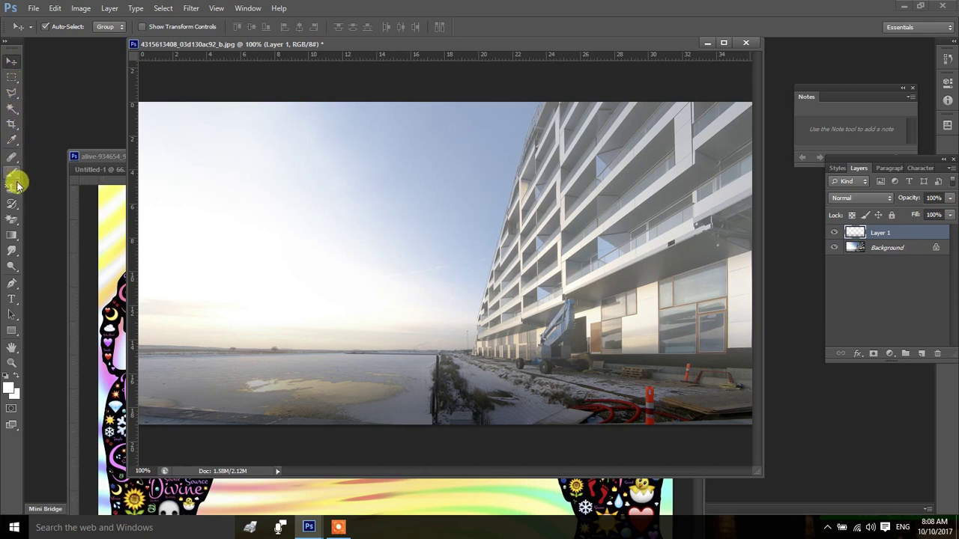
- Set the Gradient tool to Normal mode, pick the yellow preset and tint the photo from the bottom
left_click(11, 235)
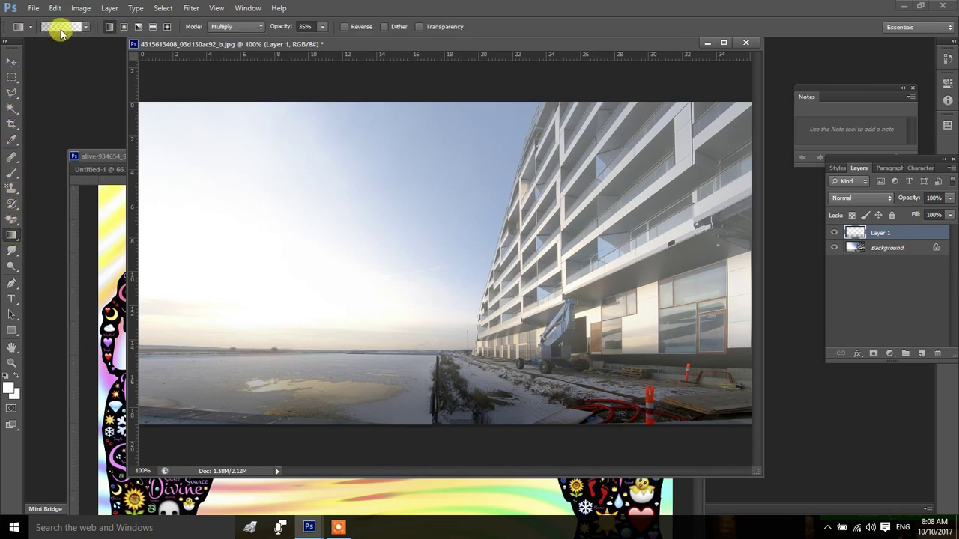
left_click(225, 27)
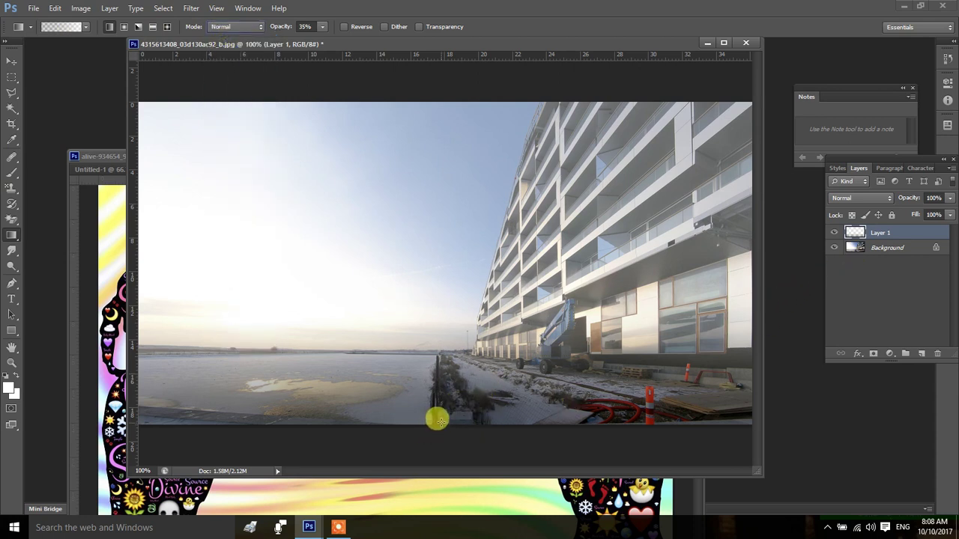
left_click_drag(437, 424, 441, 363)
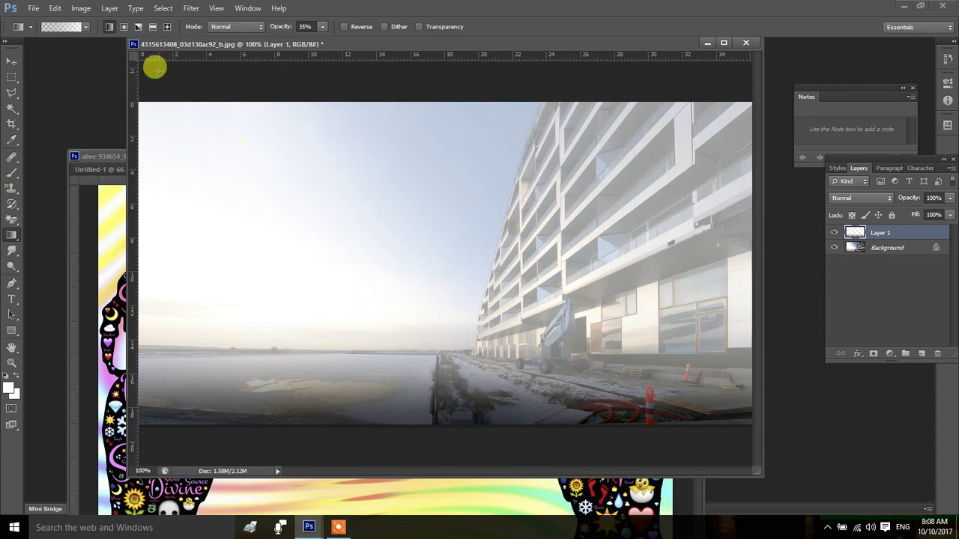
left_click(86, 27)
left_click(43, 72)
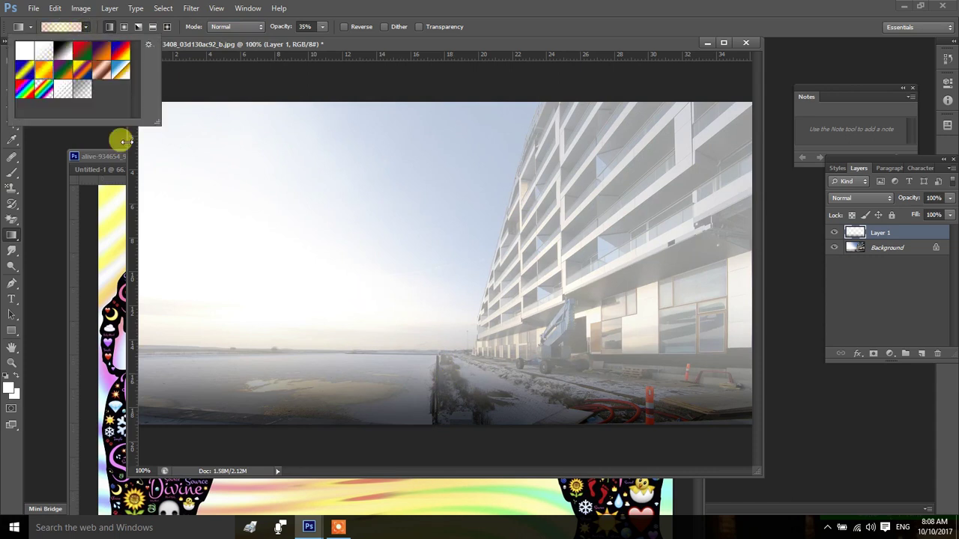
left_click(454, 427)
mouse_move(457, 425)
left_mouse_down()
mouse_move(441, 328)
mouse_move(450, 315)
left_mouse_up()
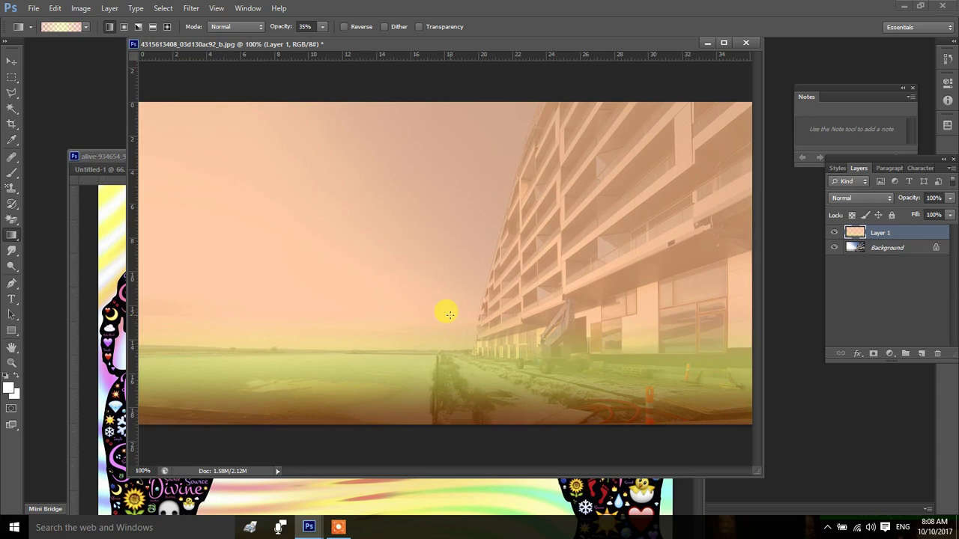
- Raise gradient opacity to 100% and fill Layer 1 with an opaque orange-to-yellow gradient
left_click(86, 26)
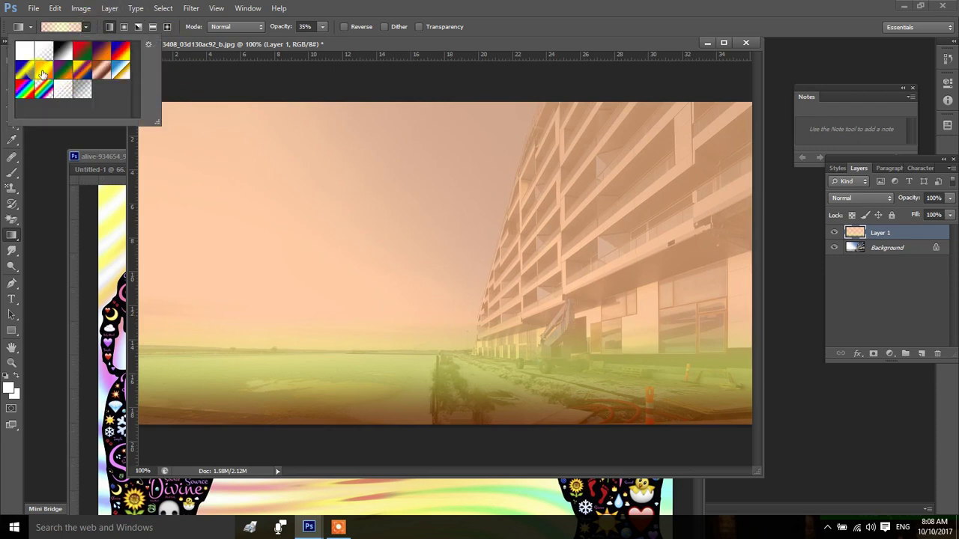
left_click(322, 27)
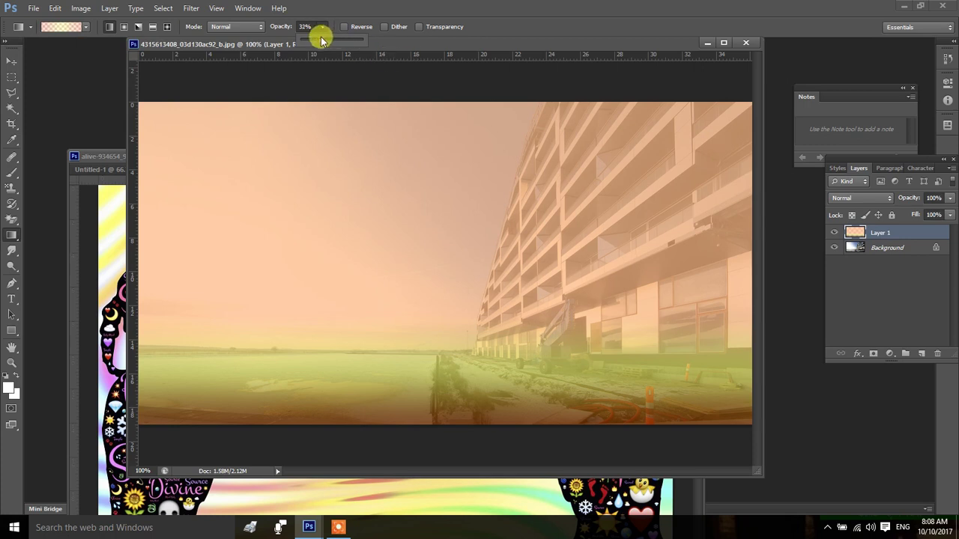
left_click_drag(320, 28, 402, 50)
left_click_drag(453, 424, 441, 367)
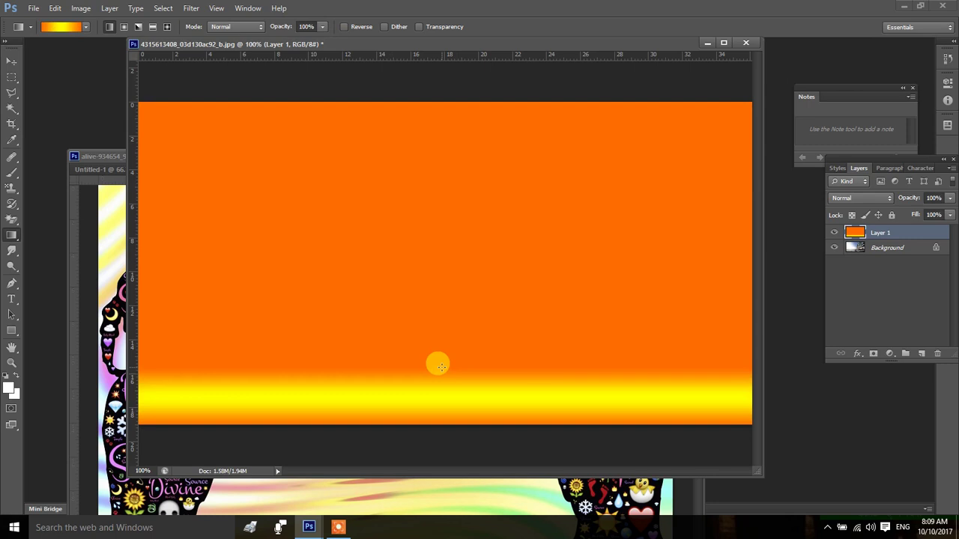
- Undo the orange-yellow gradient and turn off Layer 1's visibility to show the untouched building photo
key("ctrl+z")
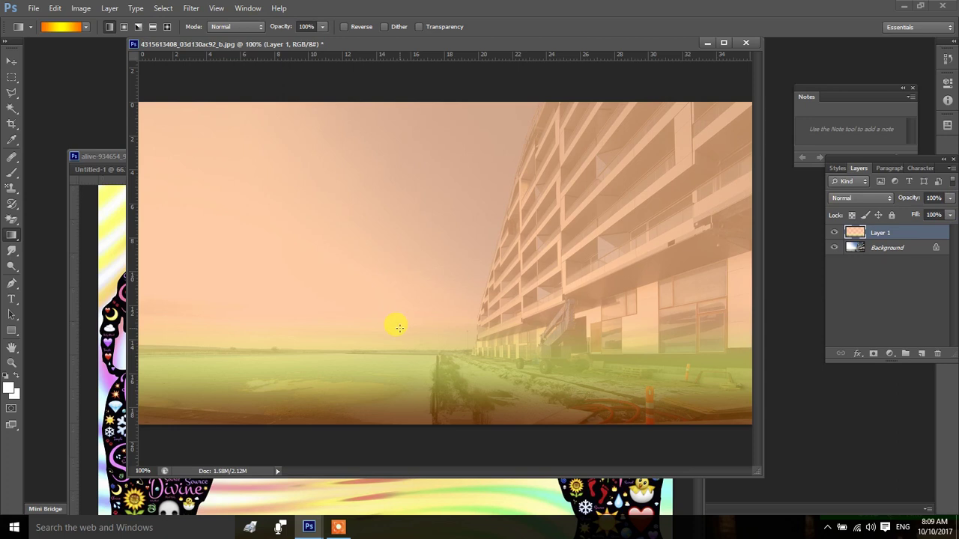
left_click(833, 233)
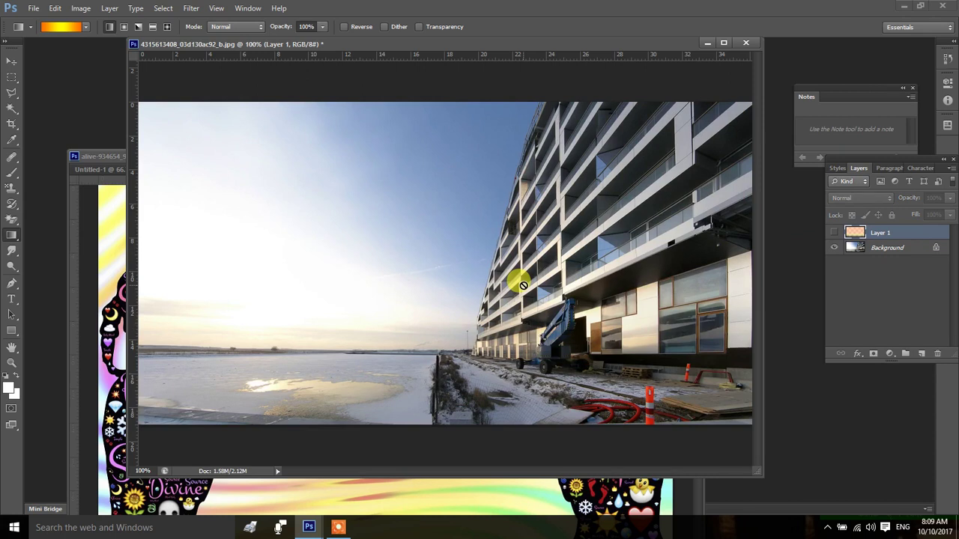
- Click several areas of the building photo's sky and walls
left_click(338, 528)
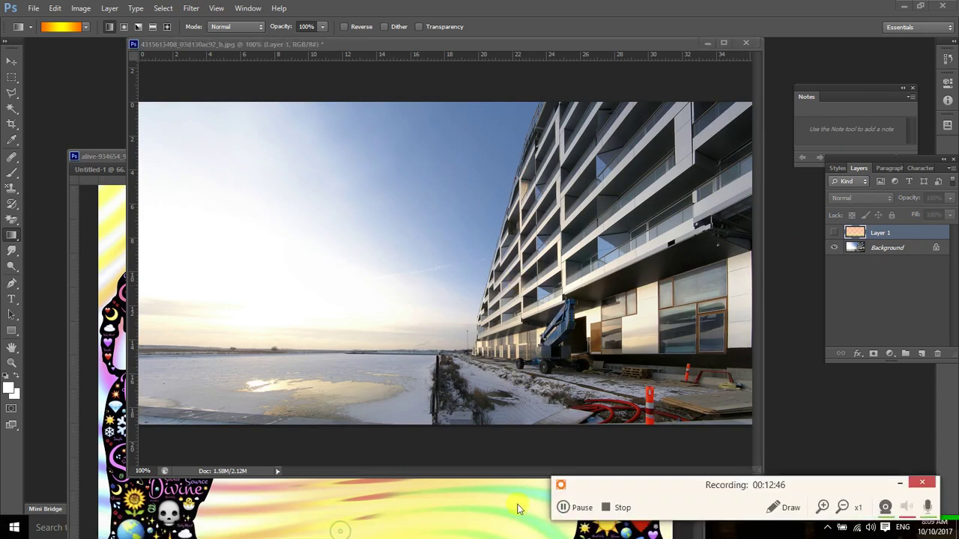
left_click(899, 483)
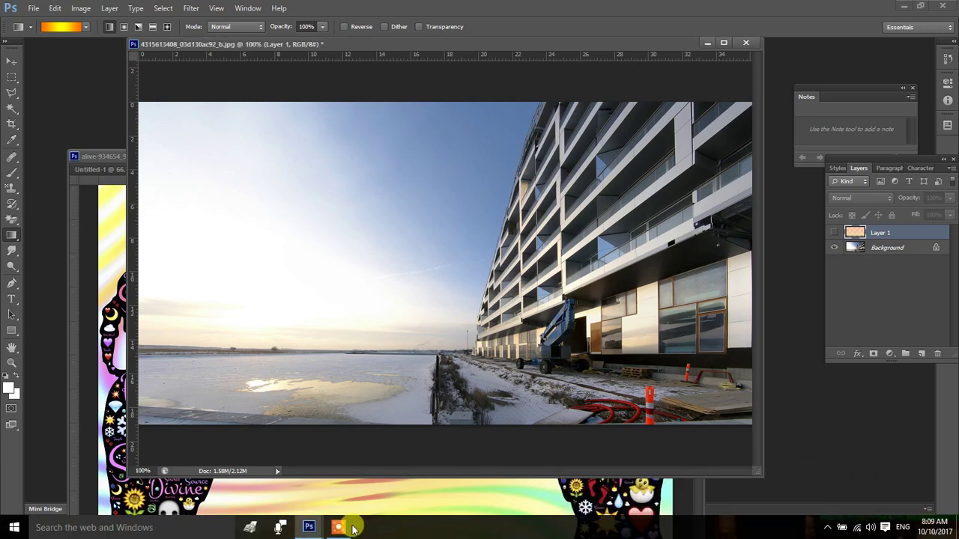
left_click(338, 527)
left_click(927, 509)
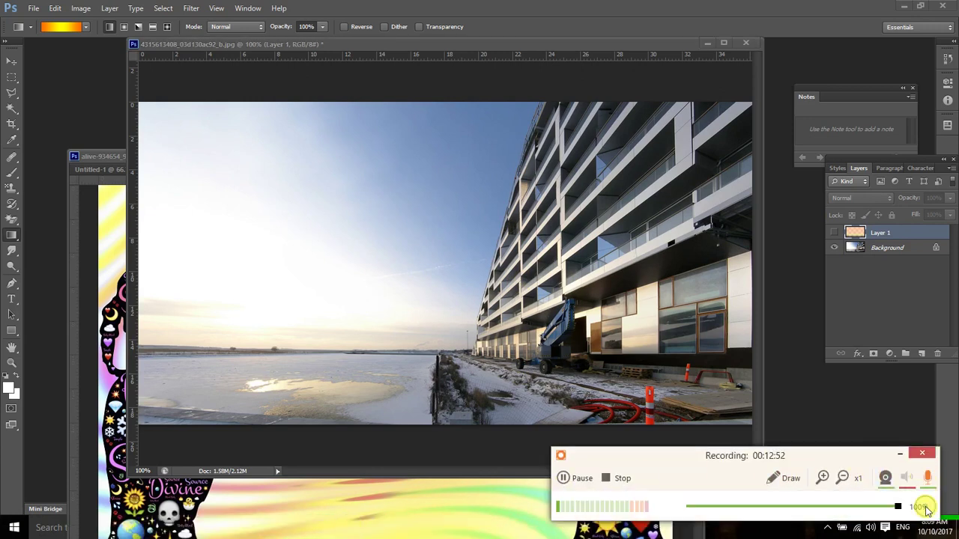
left_click(899, 454)
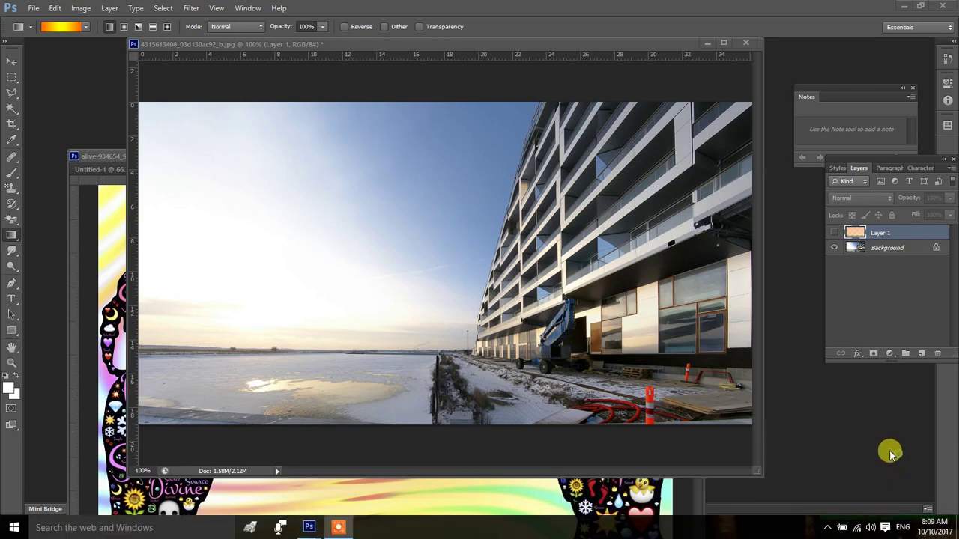
- With the Paint Bucket on the Background layer, fill the sky gaps white
right_click(11, 234)
left_click(75, 242)
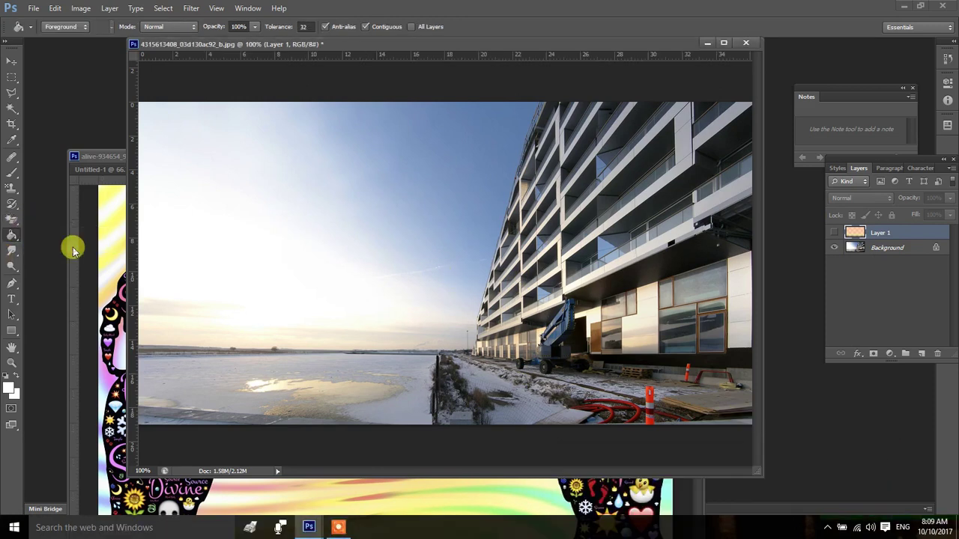
left_click(364, 222)
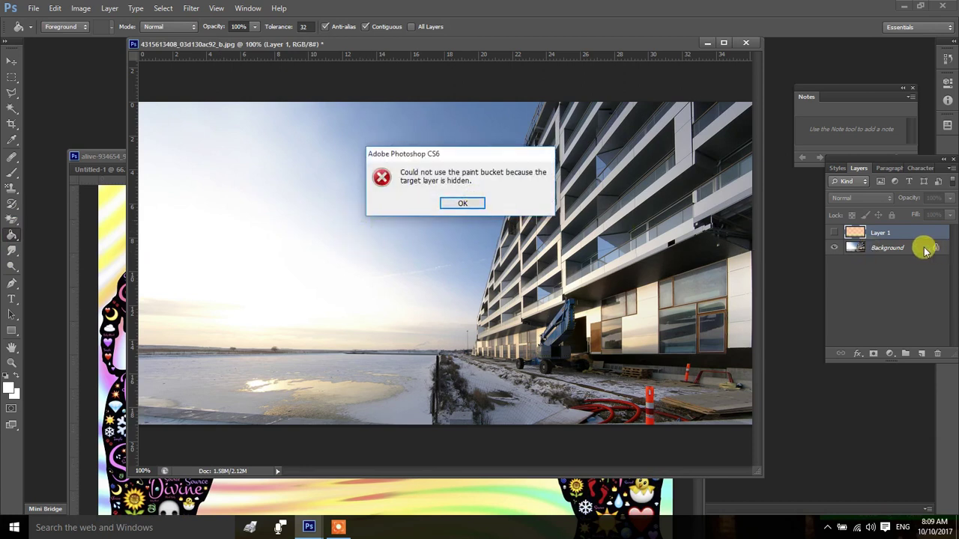
left_click(465, 202)
left_click(869, 248)
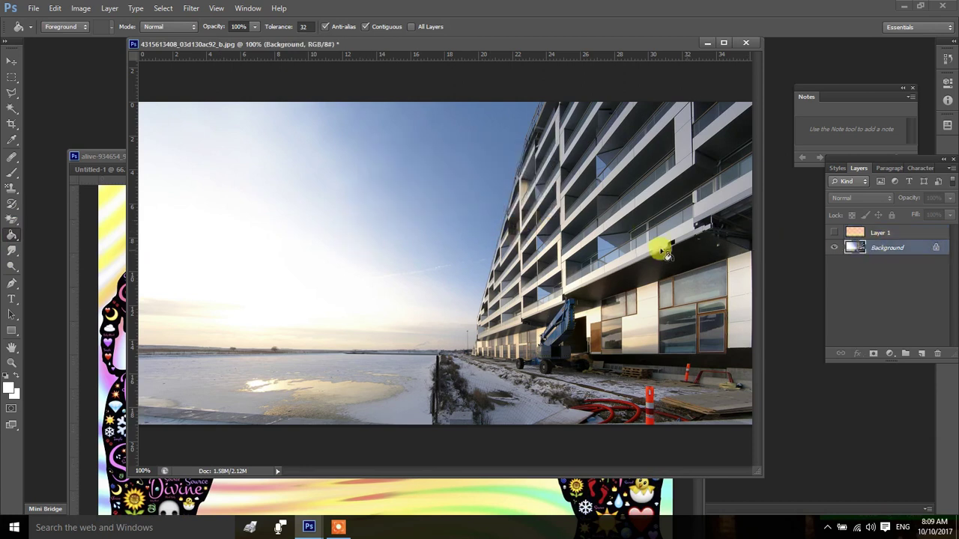
left_click(393, 219)
left_click(422, 170)
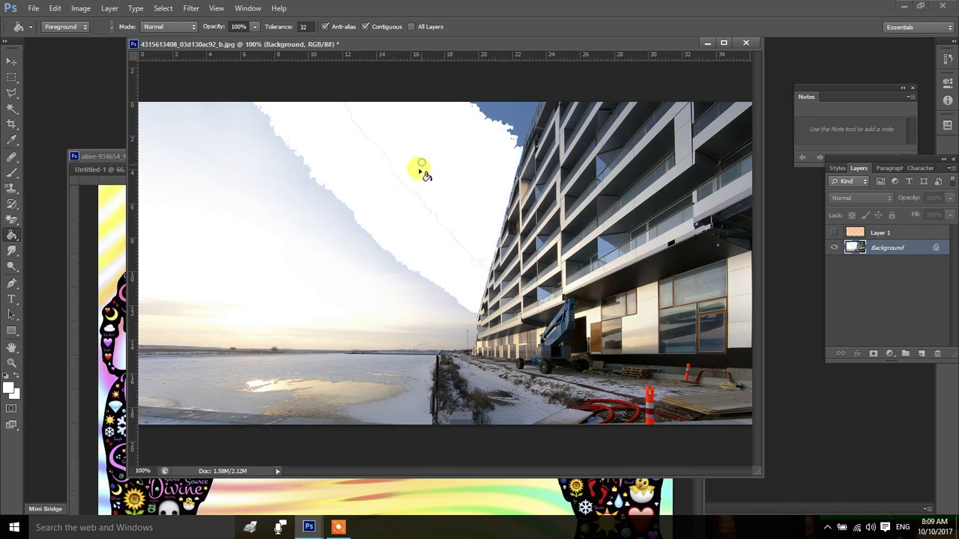
left_click(307, 253)
left_click(281, 162)
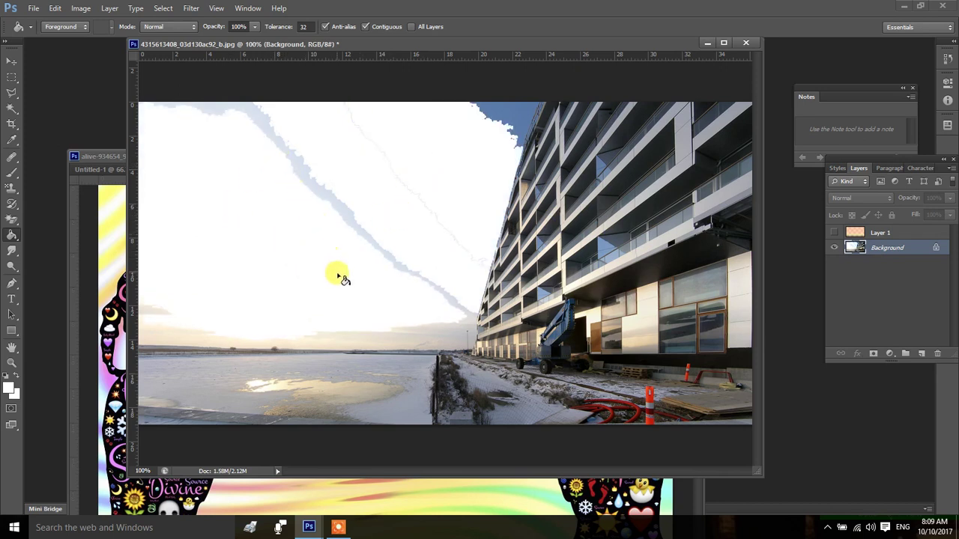
- Whiten building panels, a window, the balcony band and frozen water; set foreground to #ff0000
left_click(637, 327)
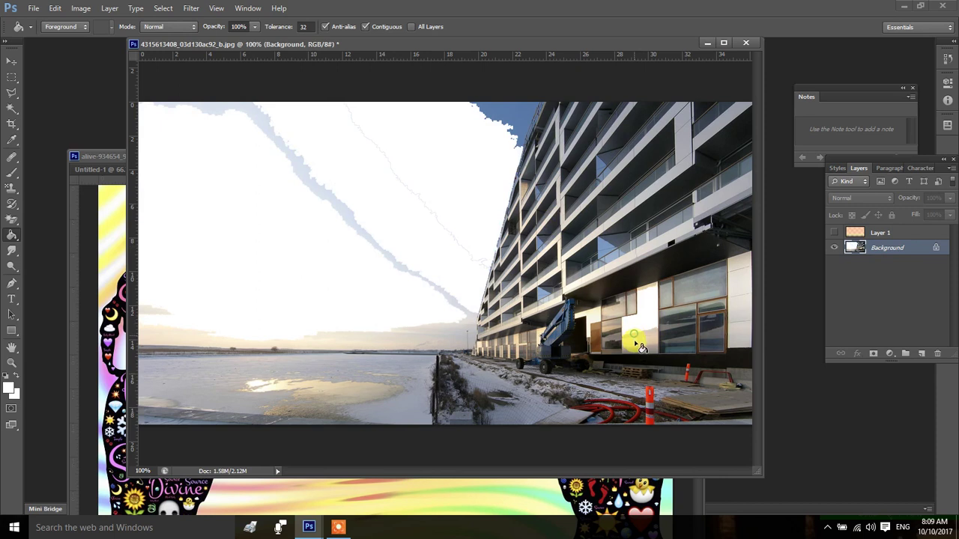
left_click(636, 342)
left_click(722, 329)
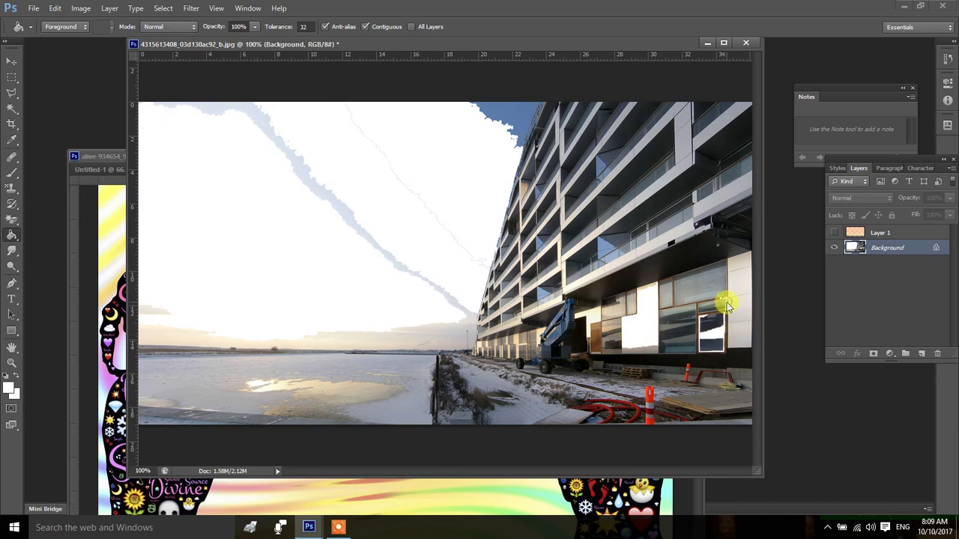
left_click(744, 317)
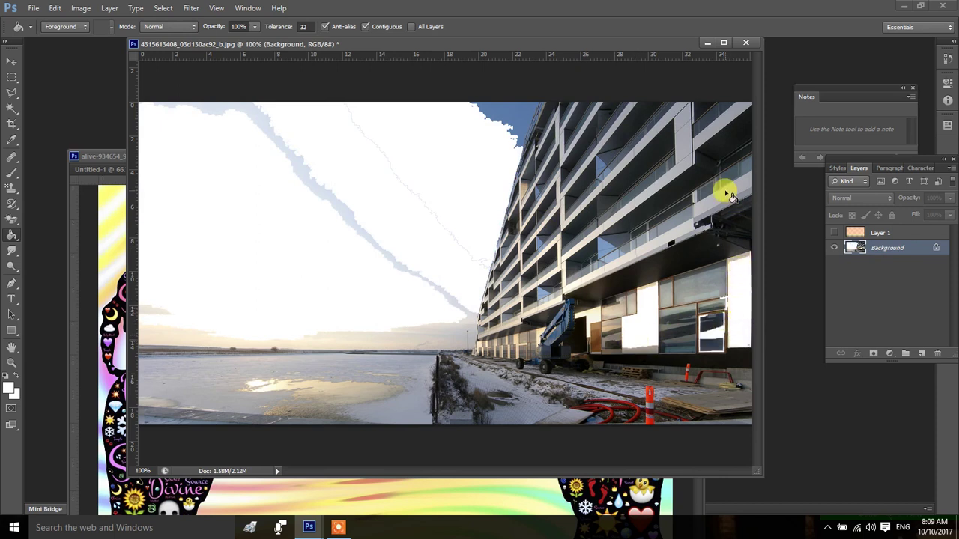
left_click(717, 216)
left_click(611, 326)
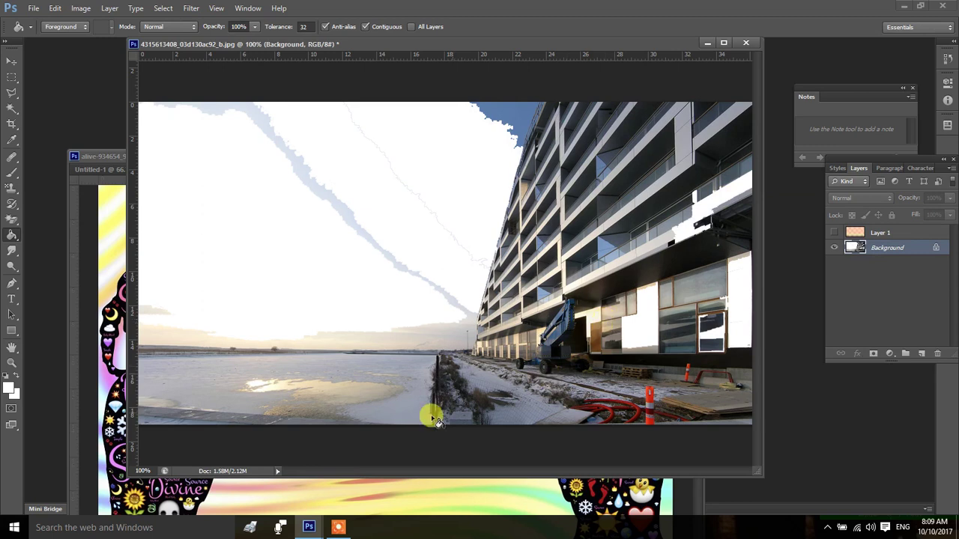
left_click(385, 412)
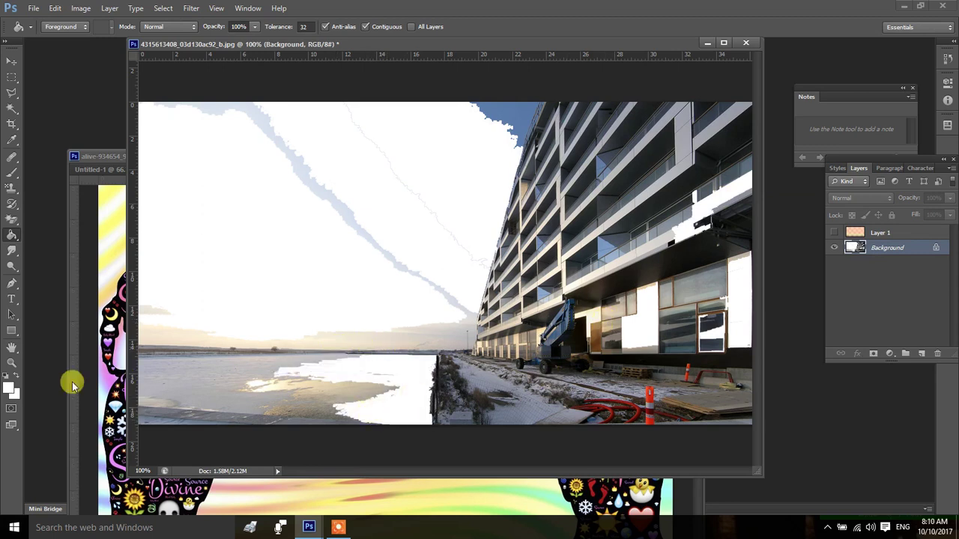
left_click(9, 387)
left_click(375, 209)
- Fill the sky, right wall, balcony band and wall strip red, then the ground at tolerance 50
key("g")
left_click(465, 195)
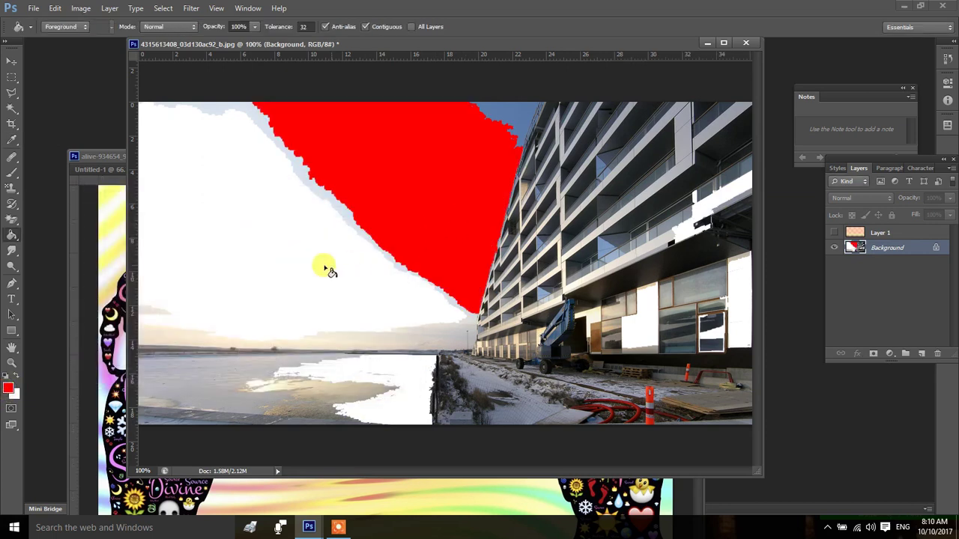
left_click(307, 270)
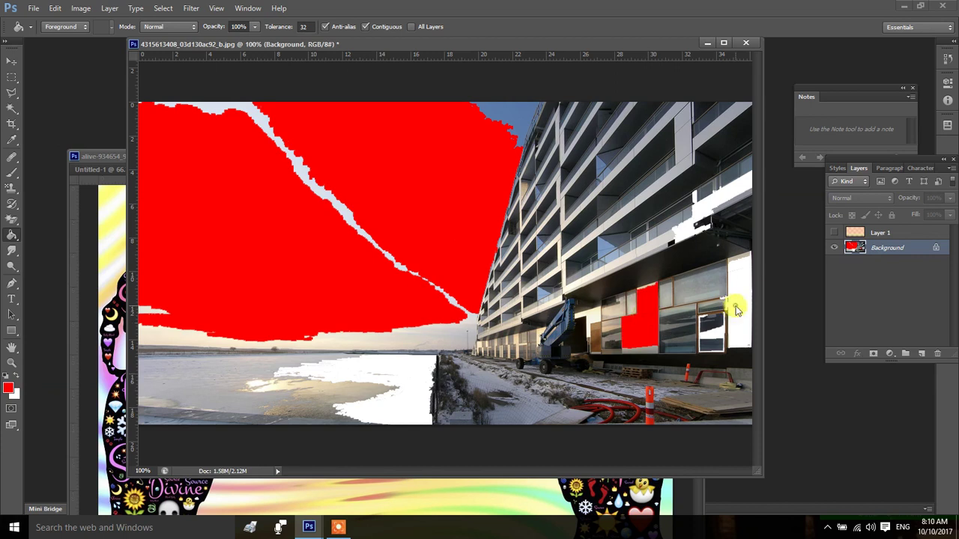
left_click(735, 306)
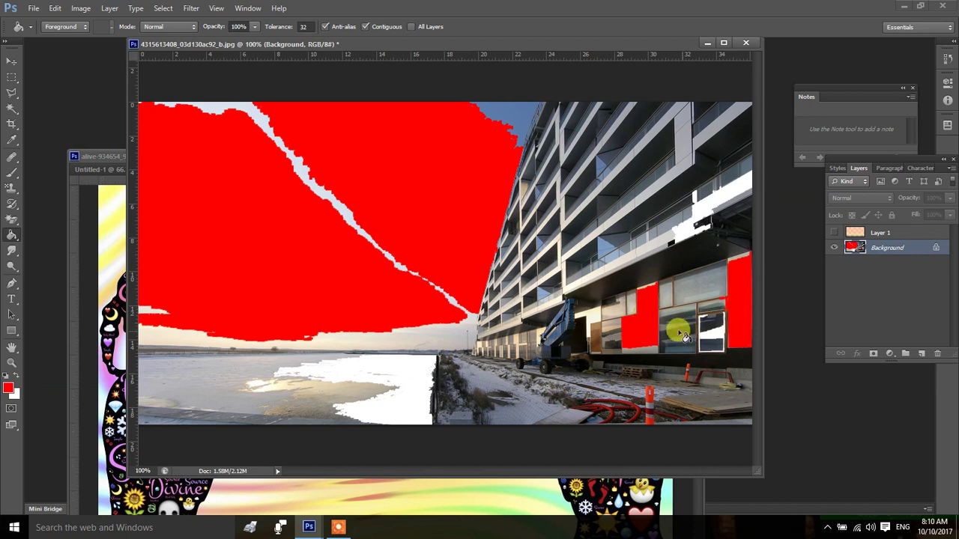
left_click(647, 193)
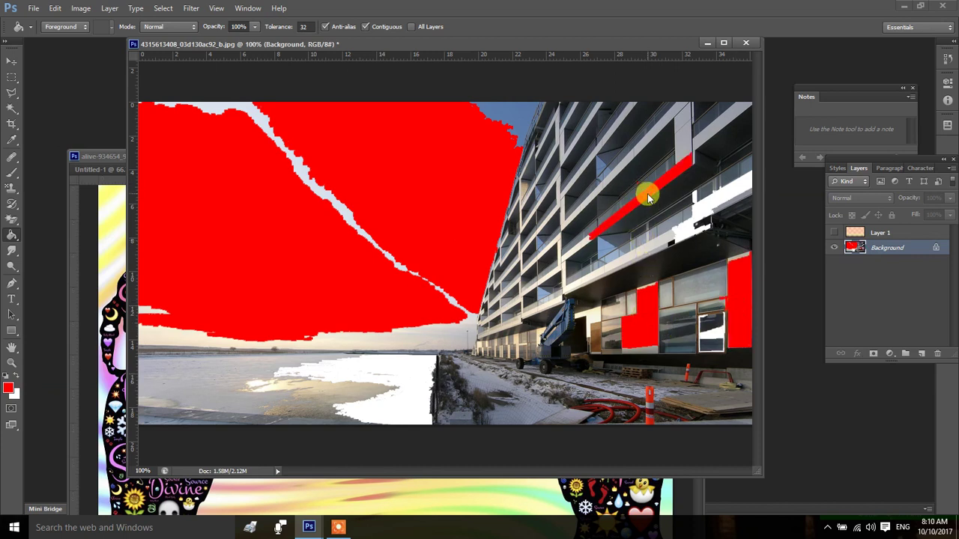
left_click(684, 142)
double_click(303, 26)
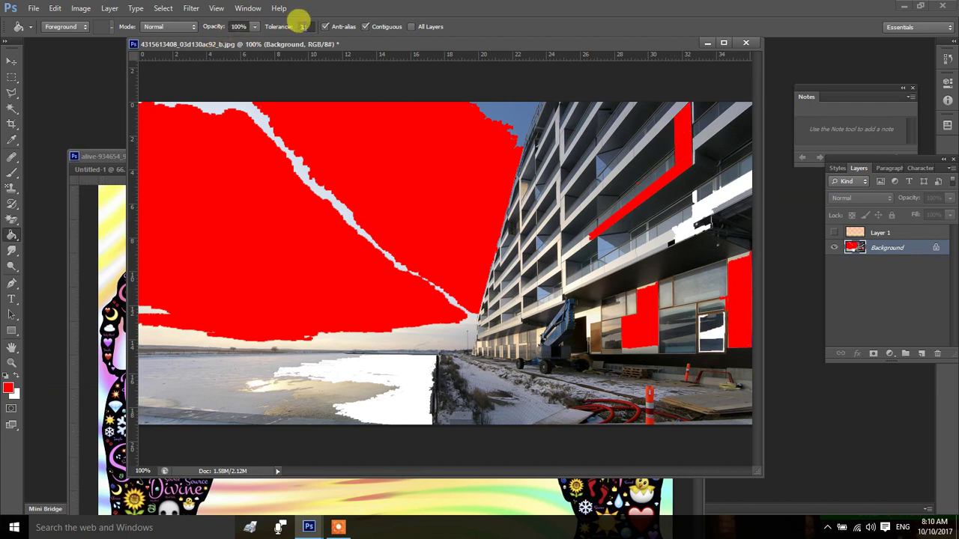
type("50")
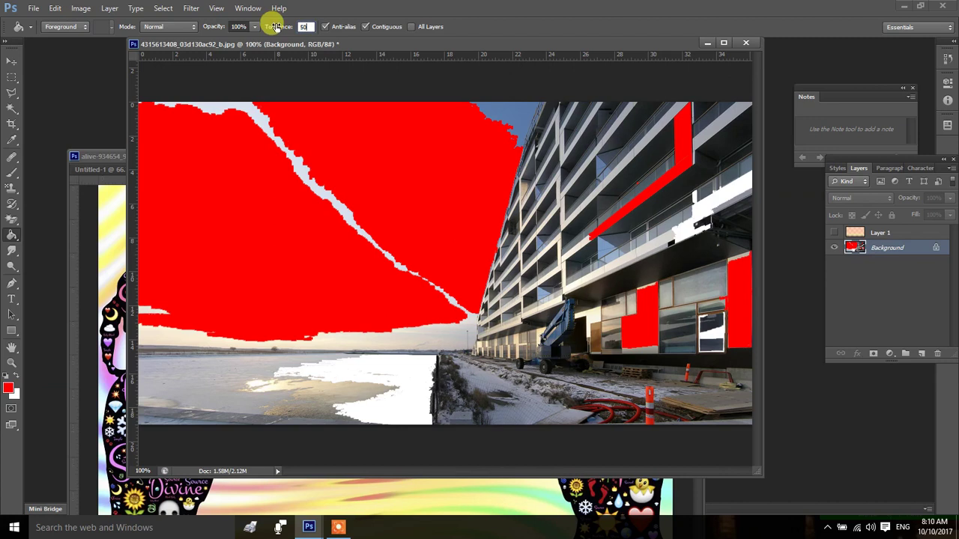
left_click(517, 414)
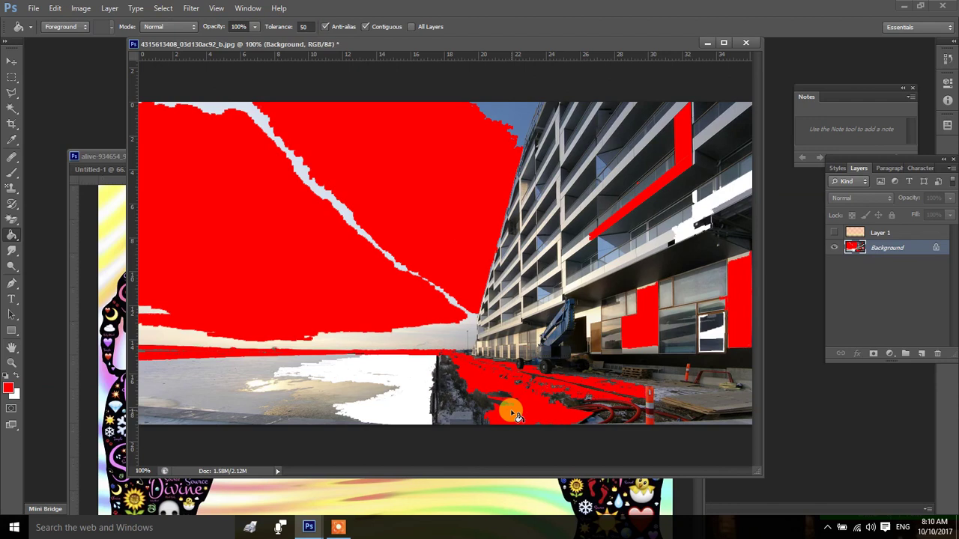
- Fill the dark window and sandy beach with green #00ff84, then bring up the Open dialog
left_click(8, 387)
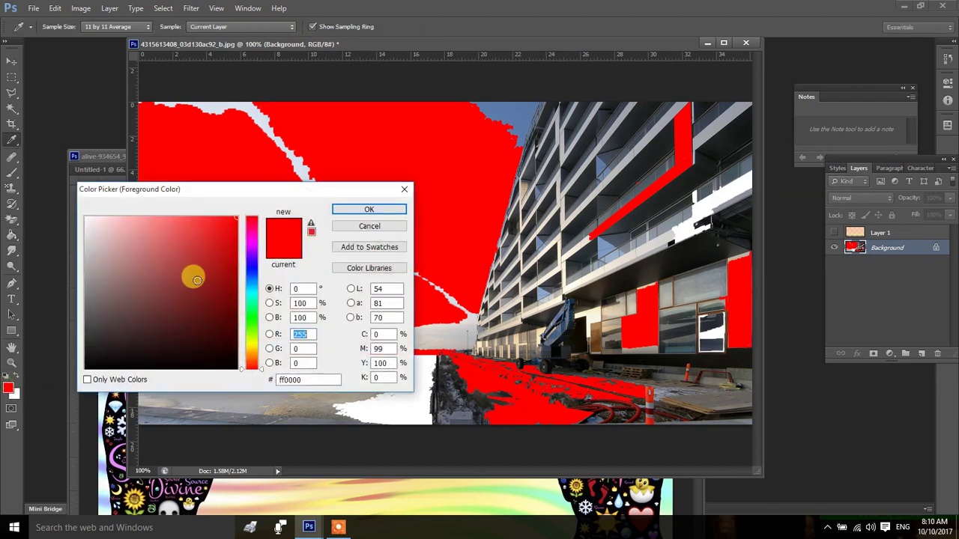
left_click(252, 305)
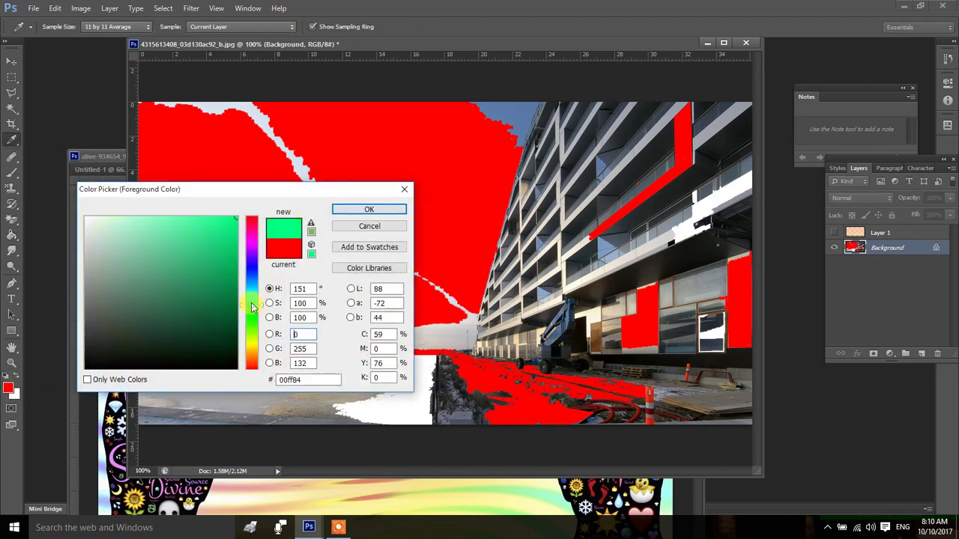
left_click(369, 210)
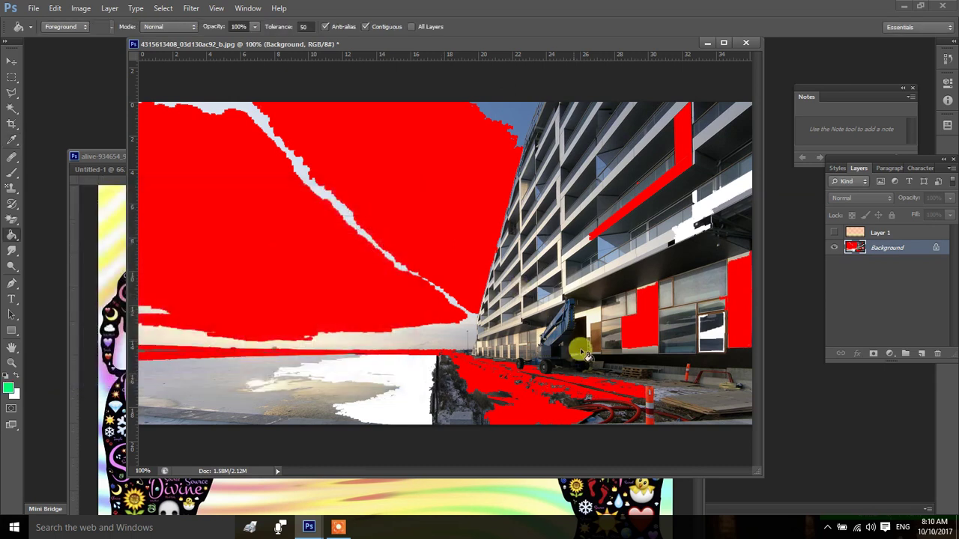
left_click(687, 290)
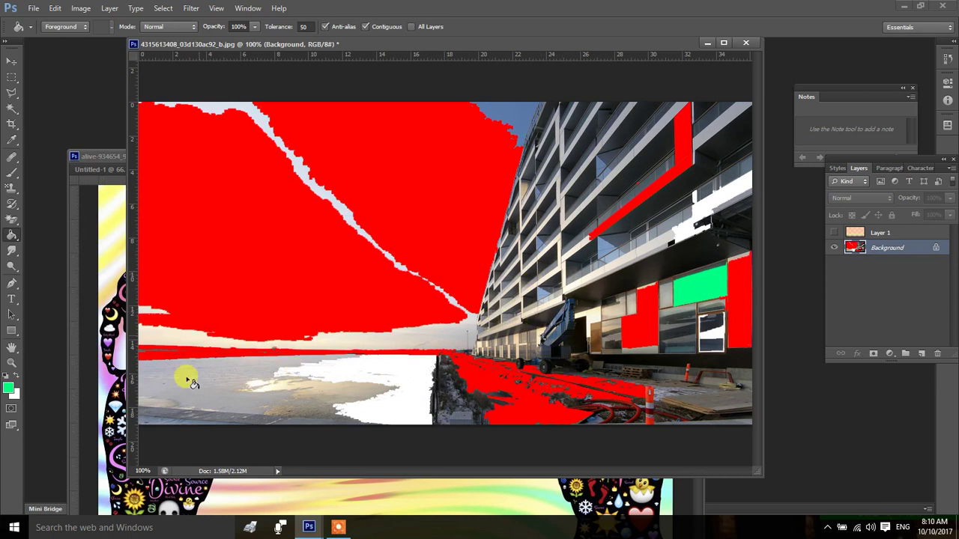
left_click(215, 383)
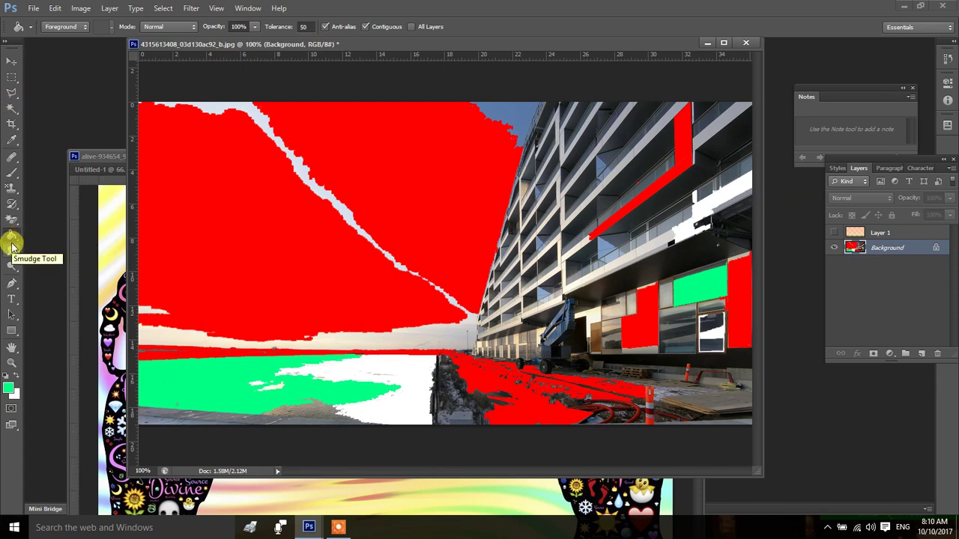
double_click(38, 118)
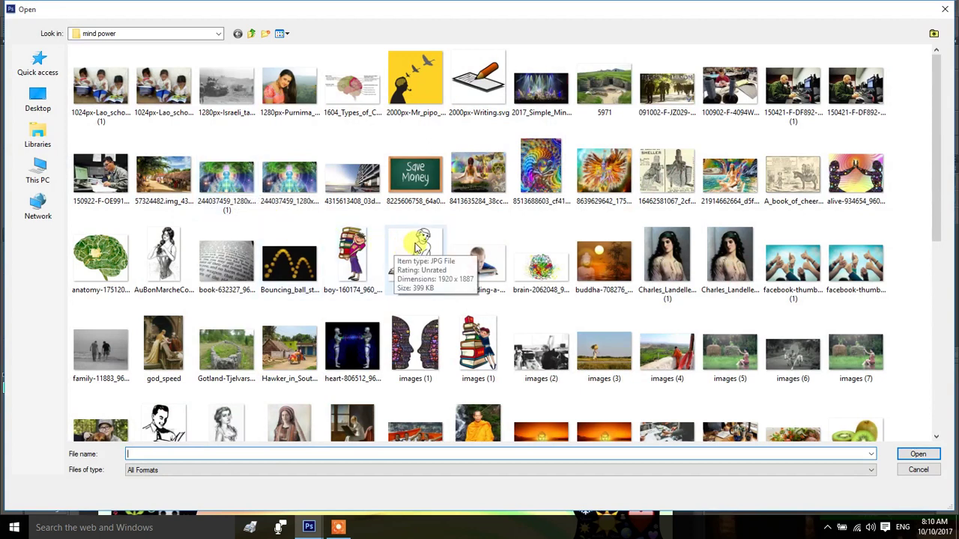
- Open facebook-thumbs-up (1) from the mind power folder
scroll(417, 247, "down", 5)
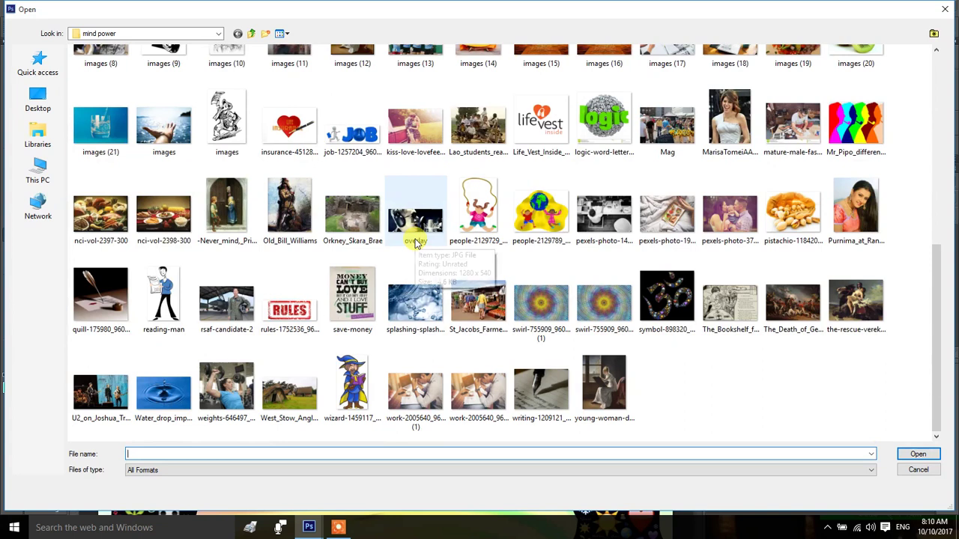
scroll(416, 244, "up", 5)
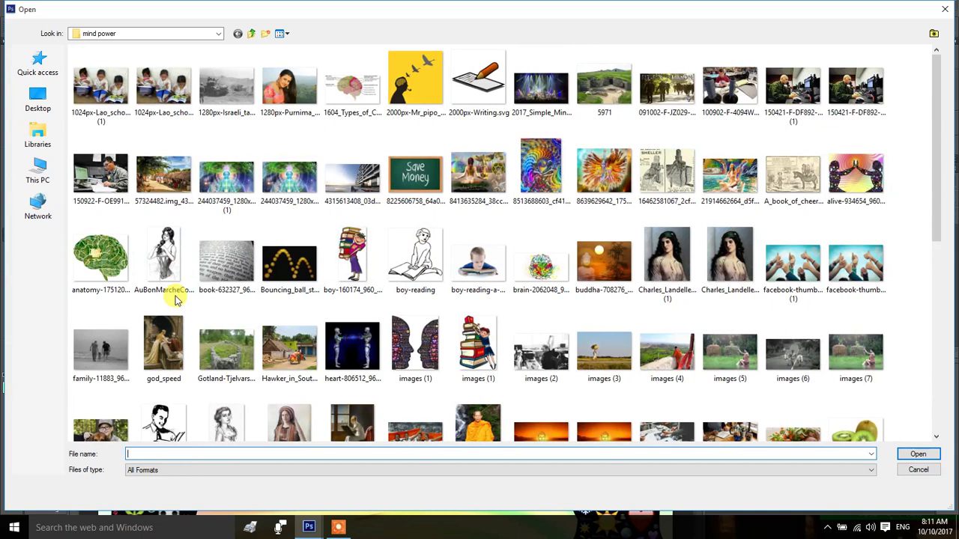
left_click(793, 262)
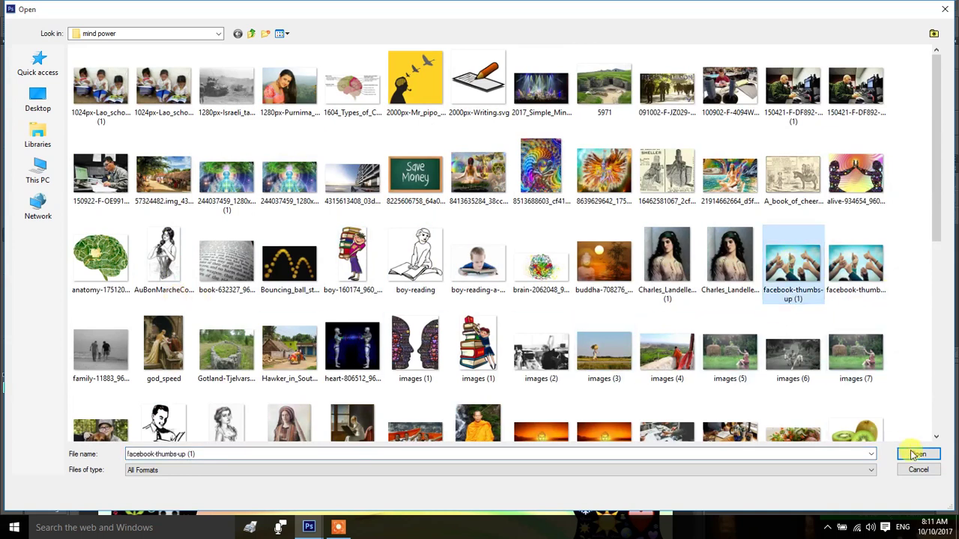
left_click(919, 455)
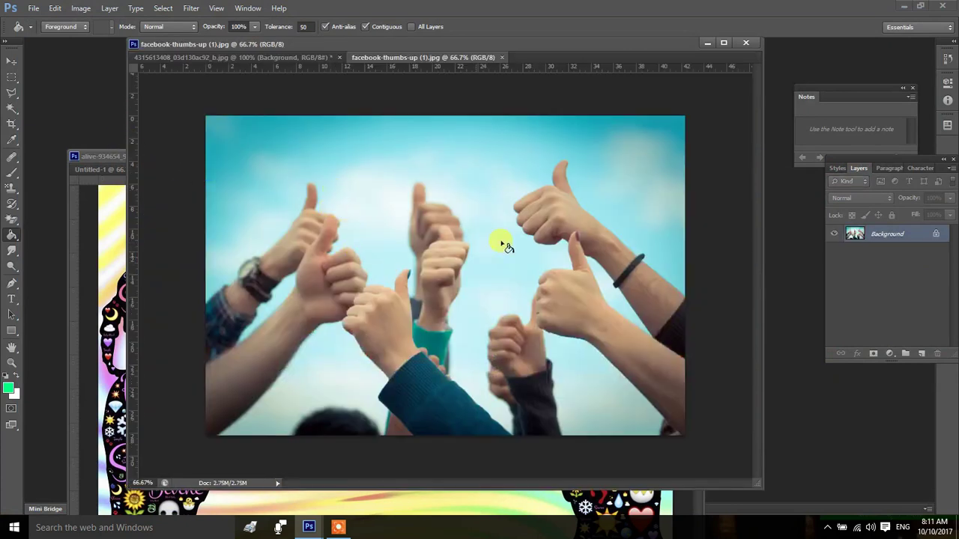
- Blur around the hand with a 300 px Blur brush, then set Strength to 100%
left_click(11, 253)
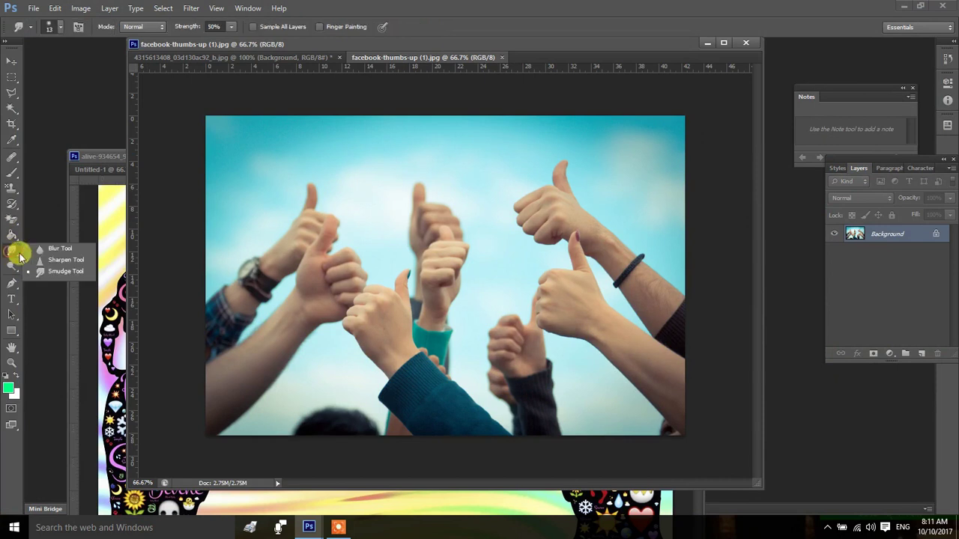
left_click(66, 249)
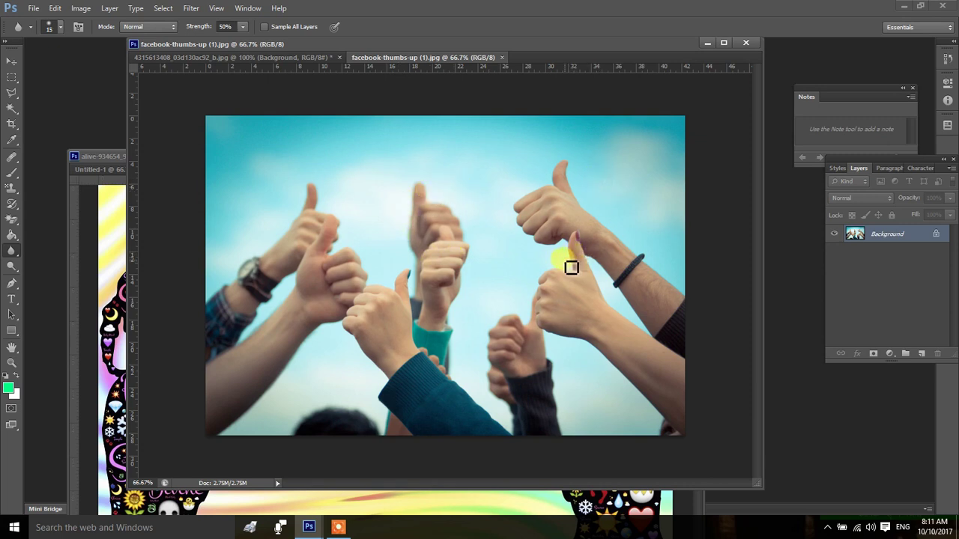
key("bracketright")
key("bracketright")
key("bracketright")
left_click_drag(532, 201, 529, 253)
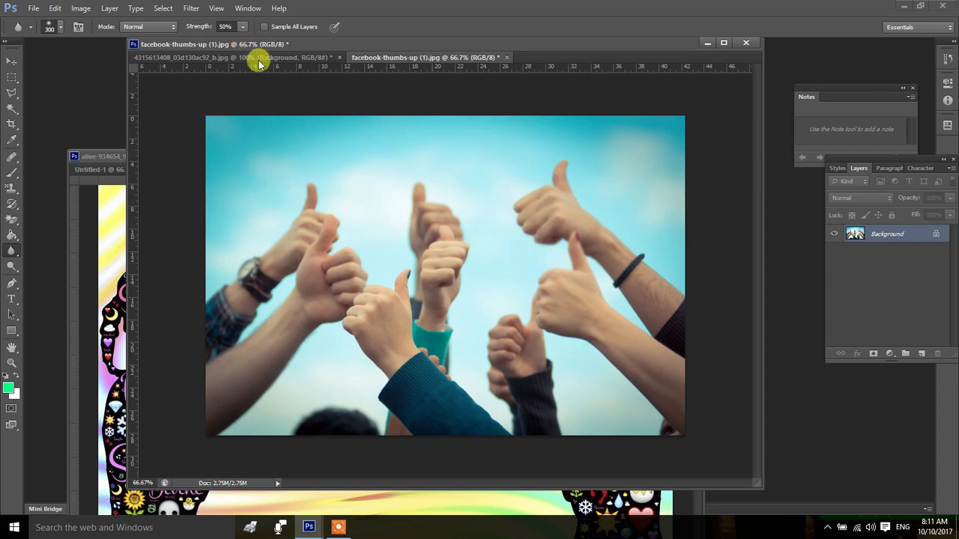
left_click(242, 27)
left_click_drag(243, 39, 413, 189)
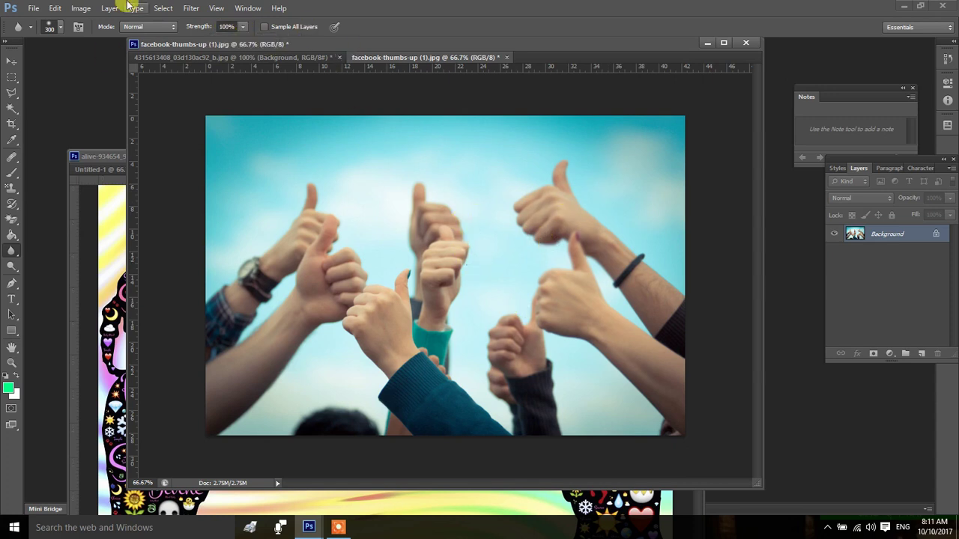
- Switch the Blur tool's blend mode from Darken to Saturation
left_click(148, 27)
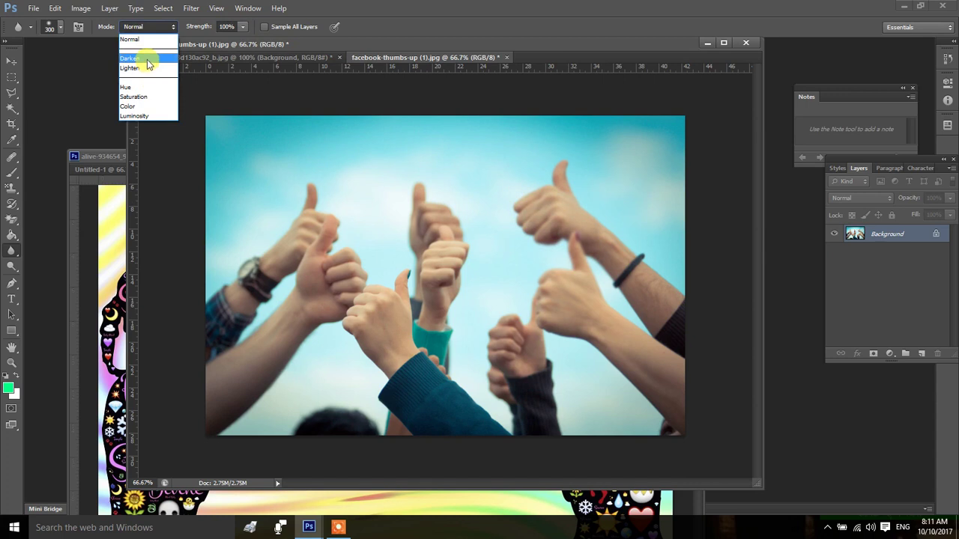
left_click(148, 58)
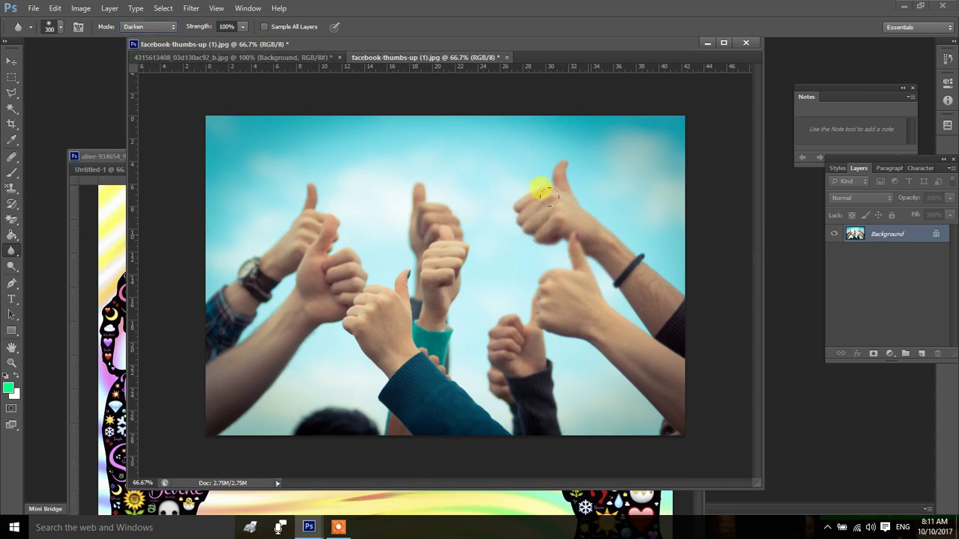
left_click(150, 27)
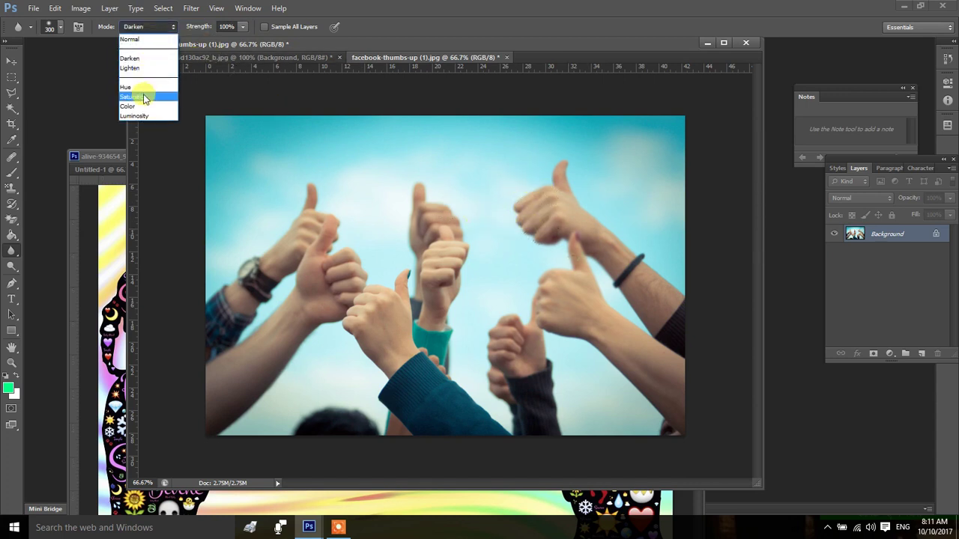
left_click(144, 95)
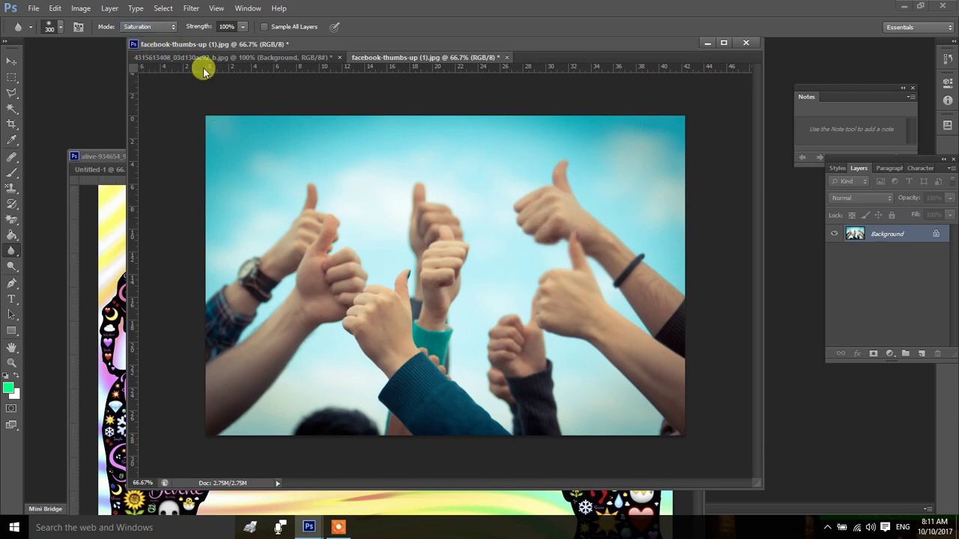
- Try hard and soft round brush tips at 30 and 300 px
right_click(523, 161)
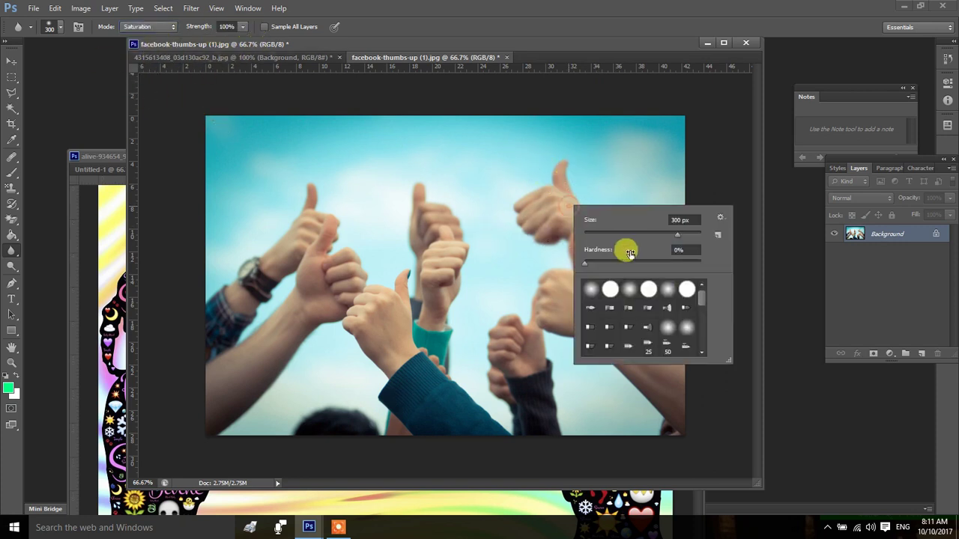
left_click(646, 296)
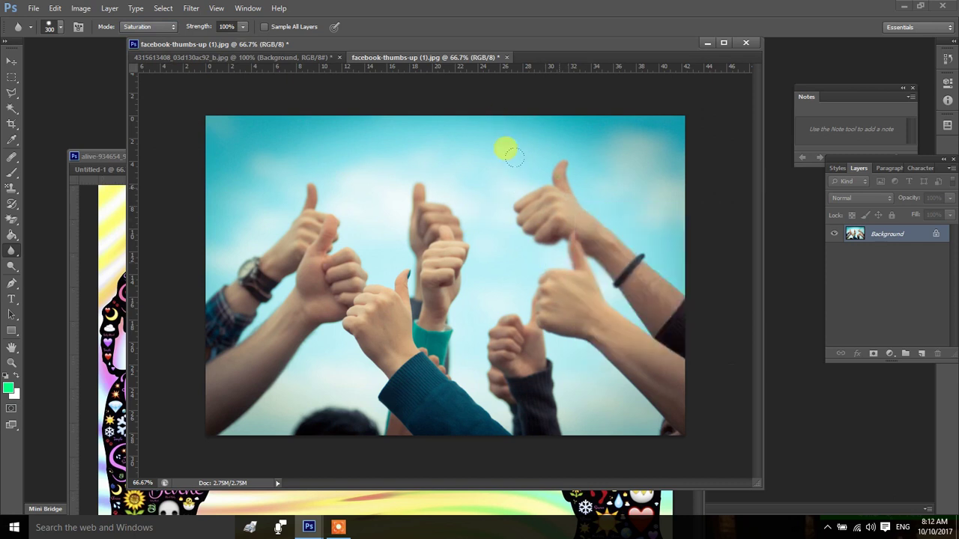
right_click(453, 148)
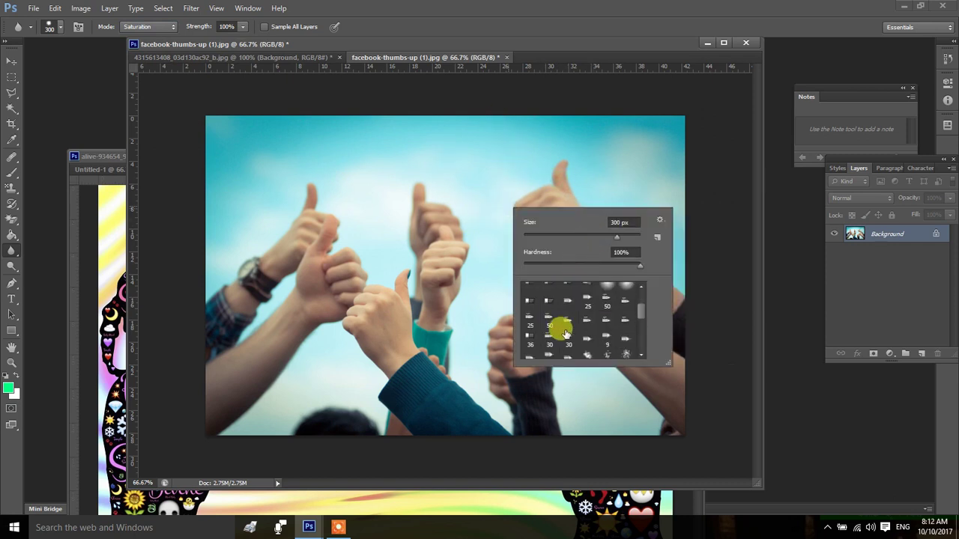
double_click(567, 327)
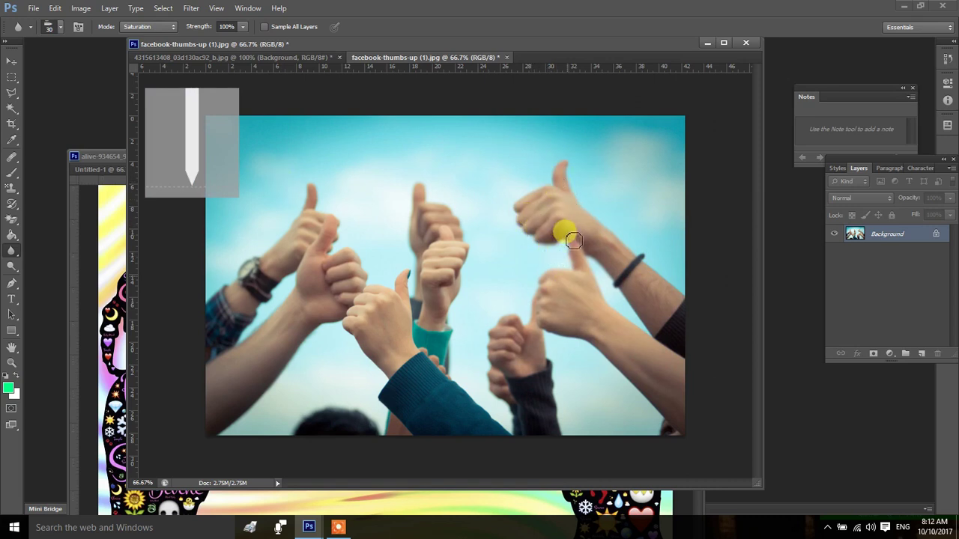
right_click(565, 270)
scroll(592, 326, "up", 3)
left_click(587, 330)
left_click(543, 204)
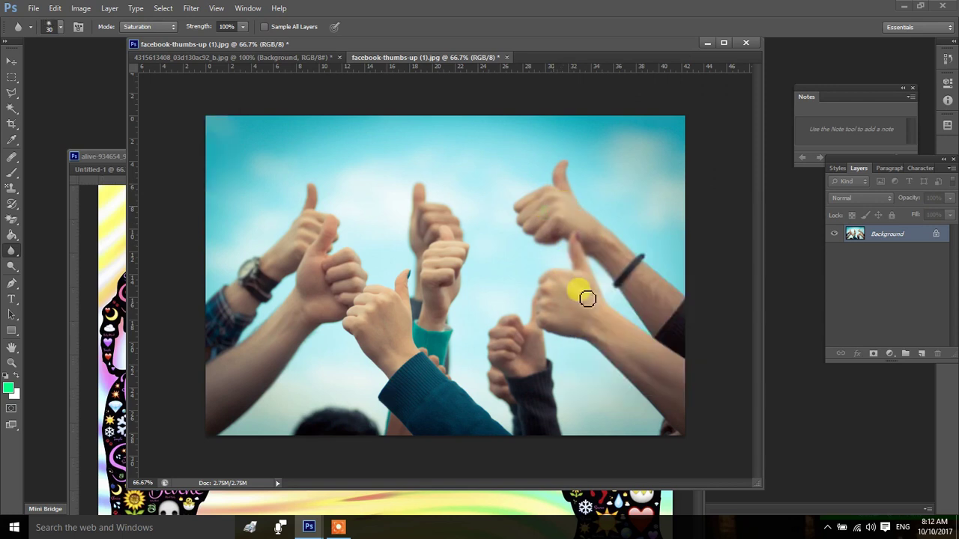
right_click(571, 216)
left_click(559, 187)
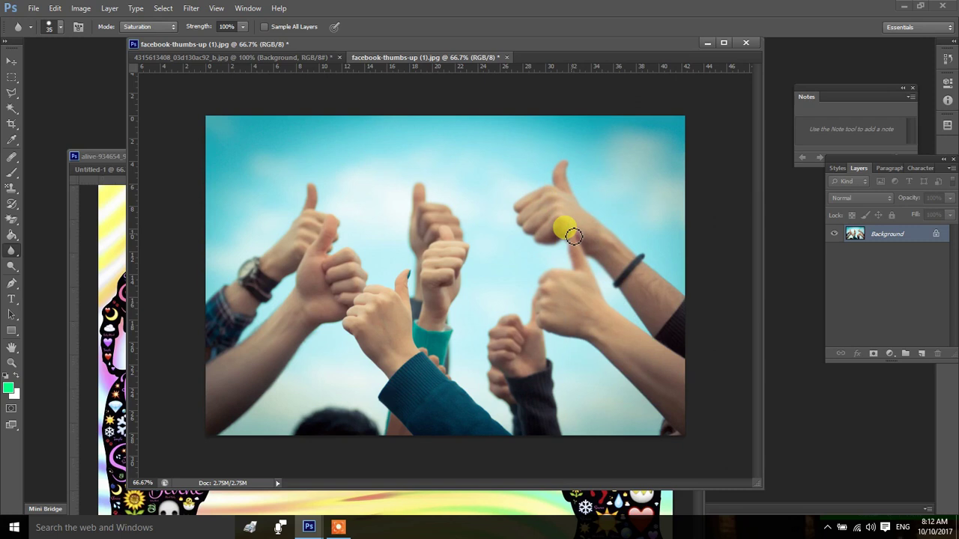
left_click(522, 179)
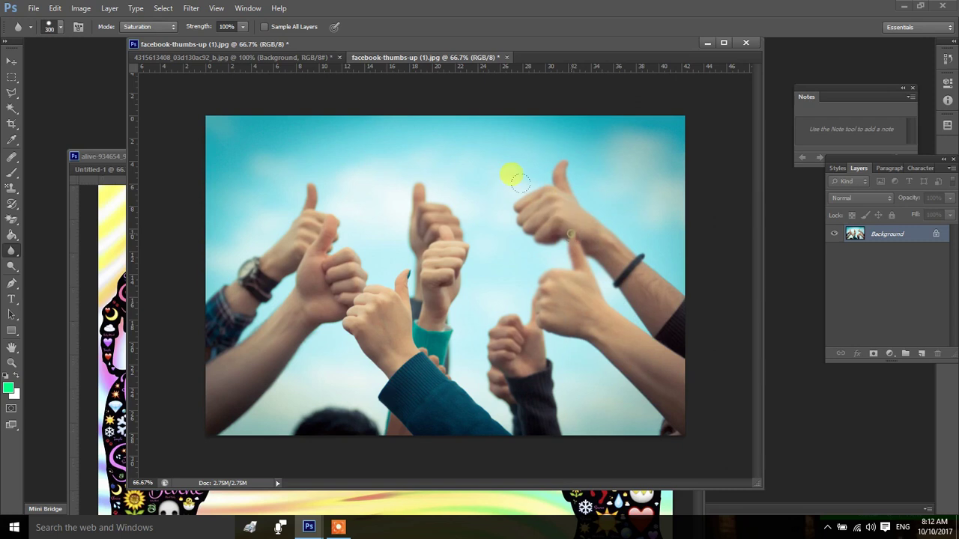
left_click_drag(11, 235, 52, 248)
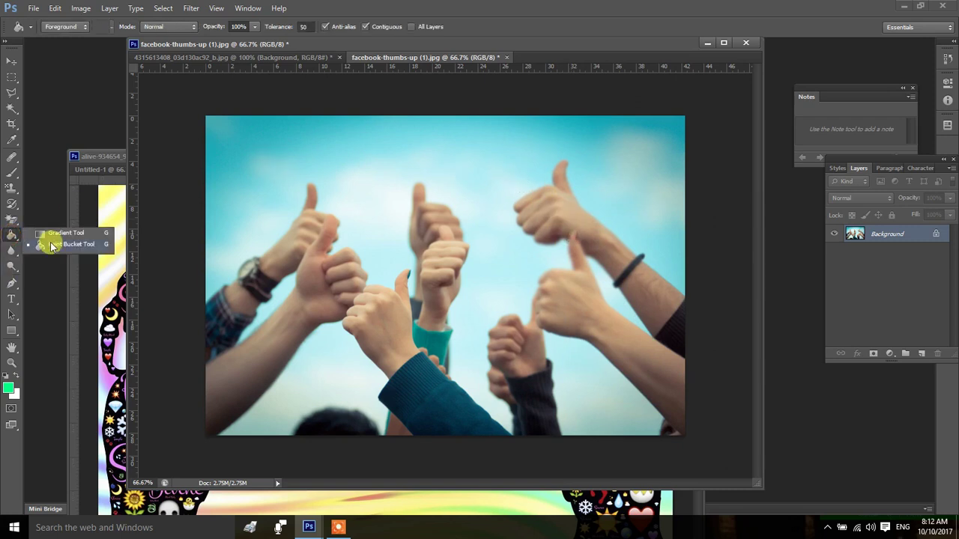
- Test a bright green fill on the dark sleeve twice, undoing it each time
left_click(422, 405)
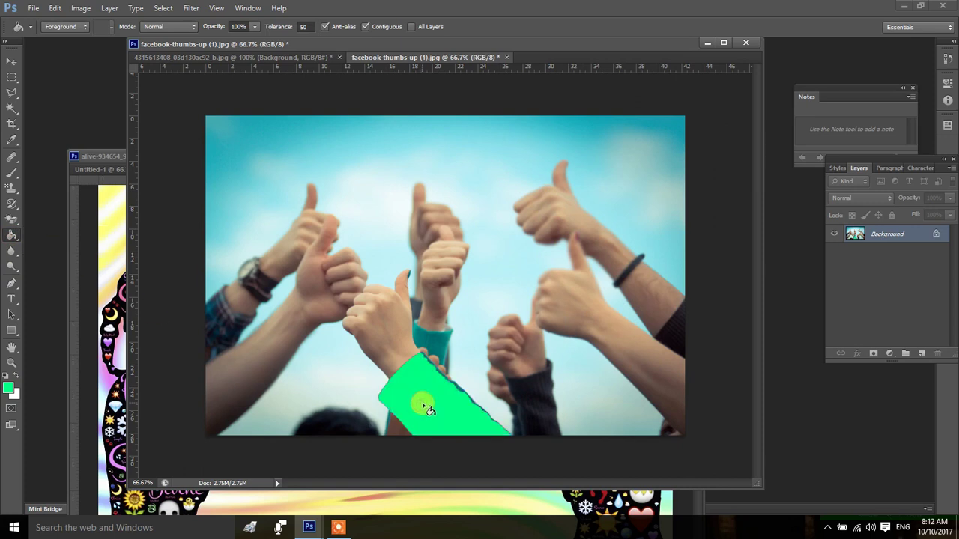
left_click(13, 389)
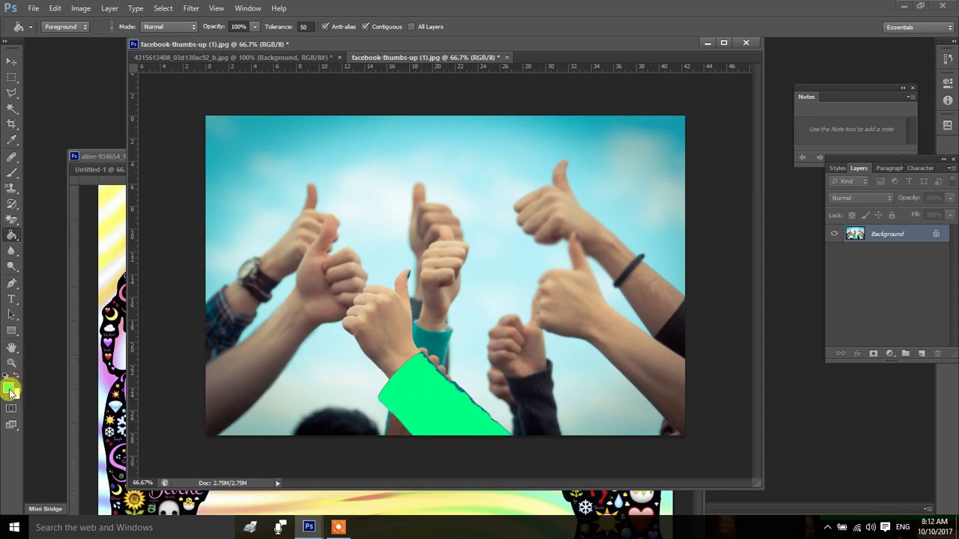
key("ctrl+z")
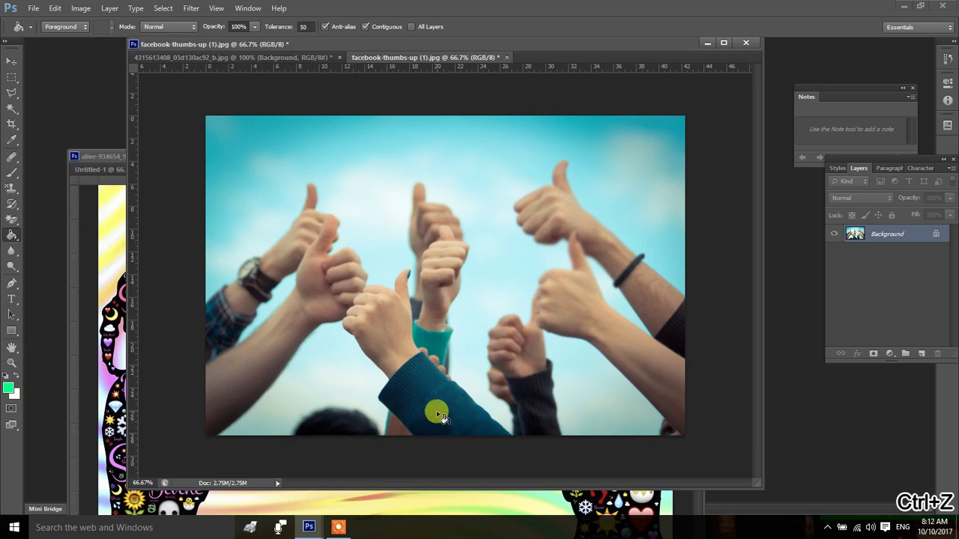
left_click(431, 406)
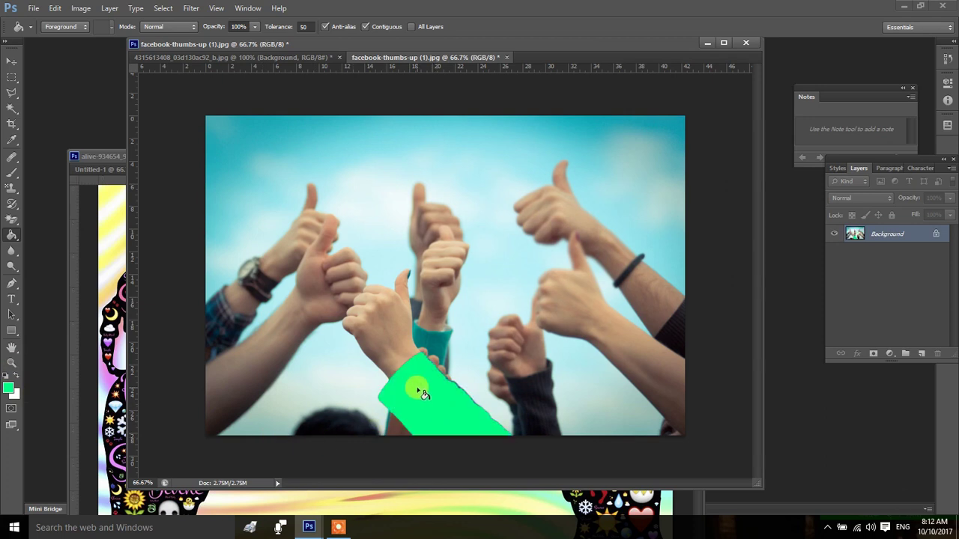
key("ctrl+z")
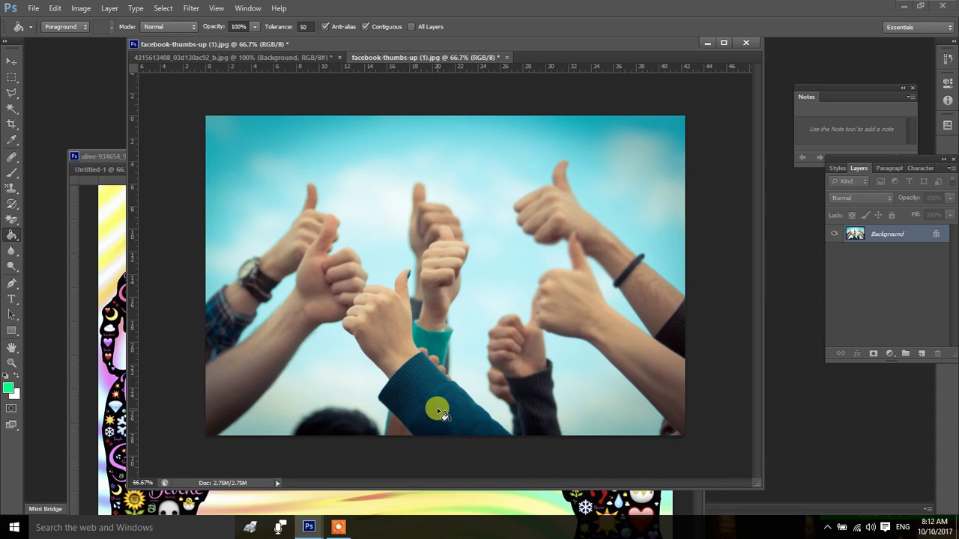
- Zoom to 200% on the sleeve and select the Magnetic Lasso tool
left_click(437, 409, "ctrl+space")
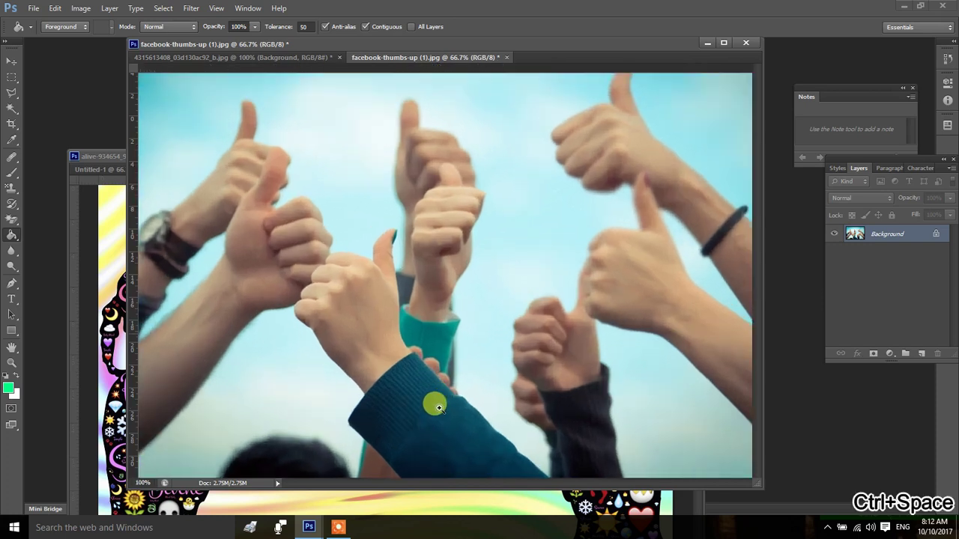
left_click_drag(439, 411, 442, 243)
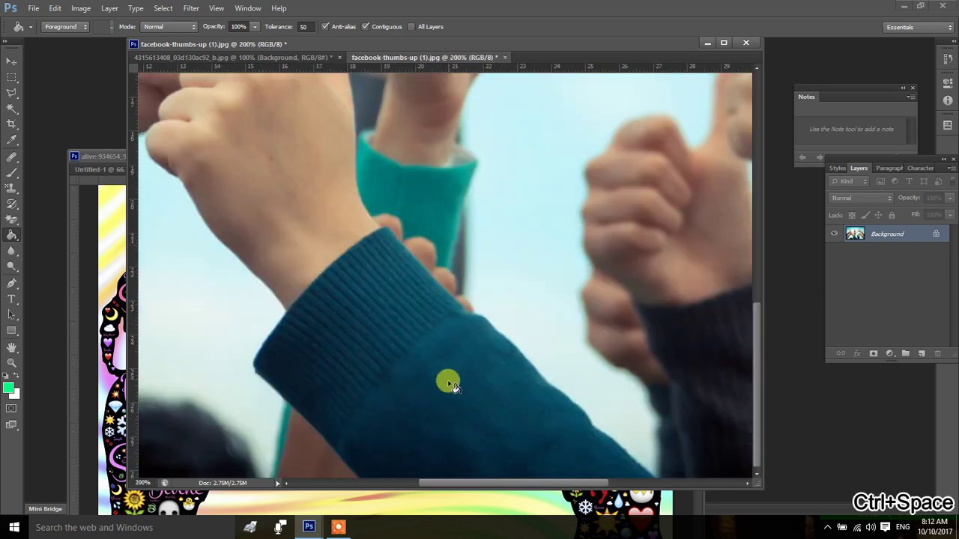
key("l")
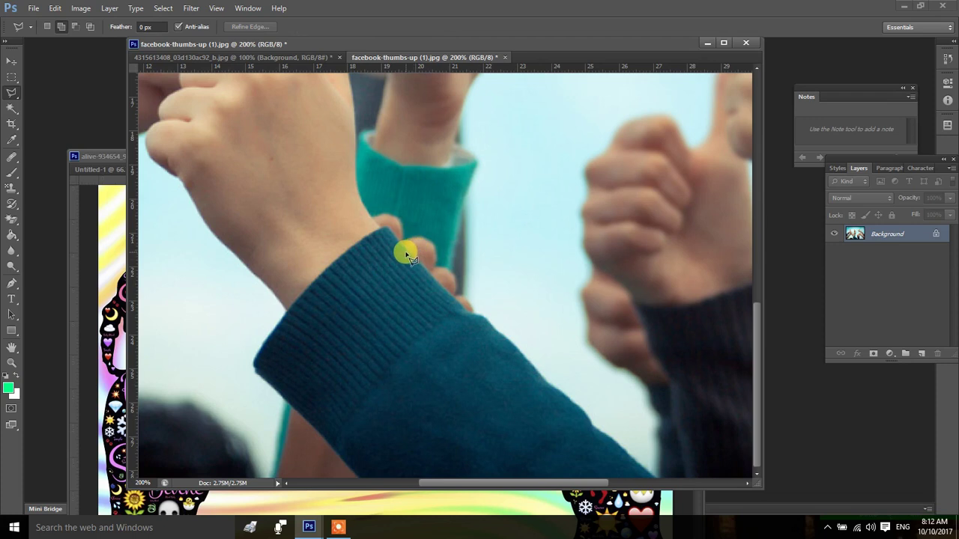
key("shift+l")
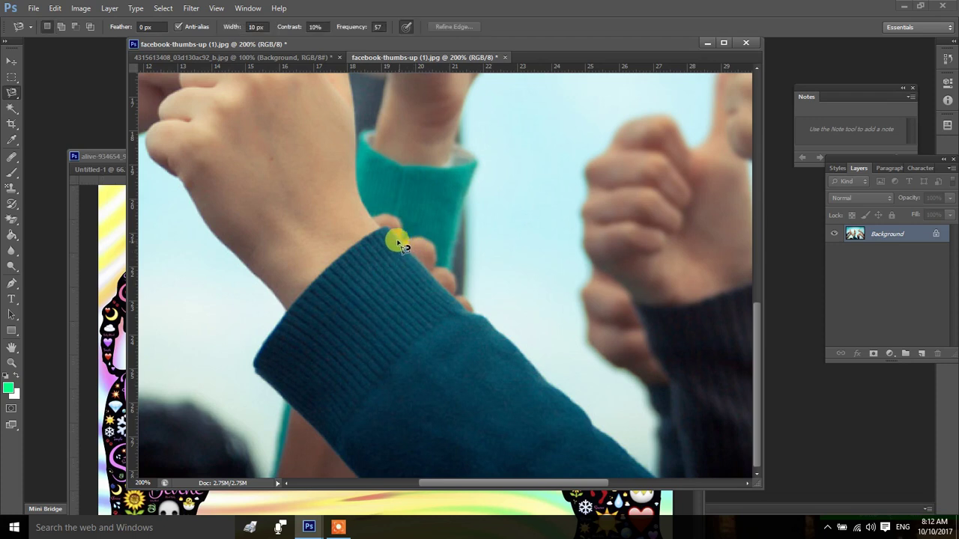
- Trace the dark teal sleeve with the Magnetic Lasso, removing stray anchors, and close it
left_click(390, 228)
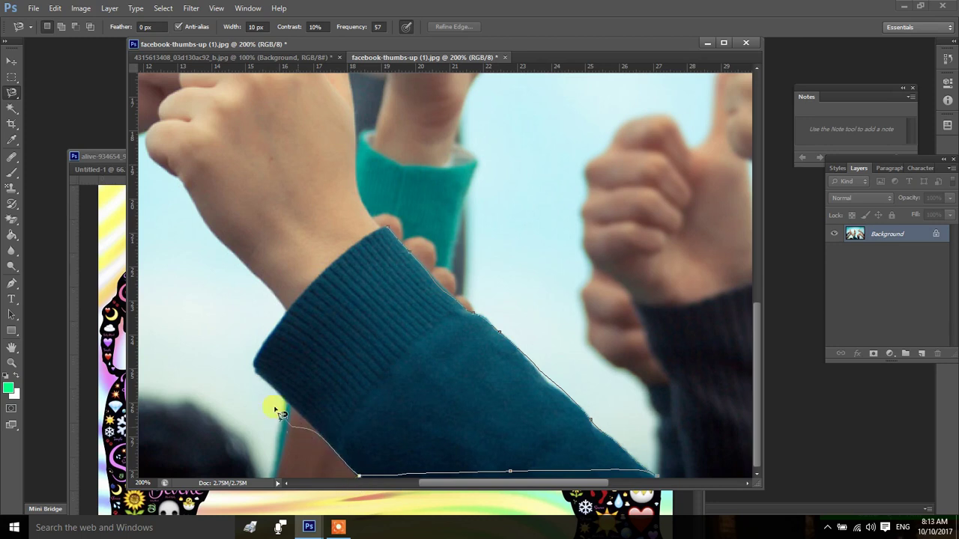
key("BackSpace")
key("BackSpace")
key("BackSpace")
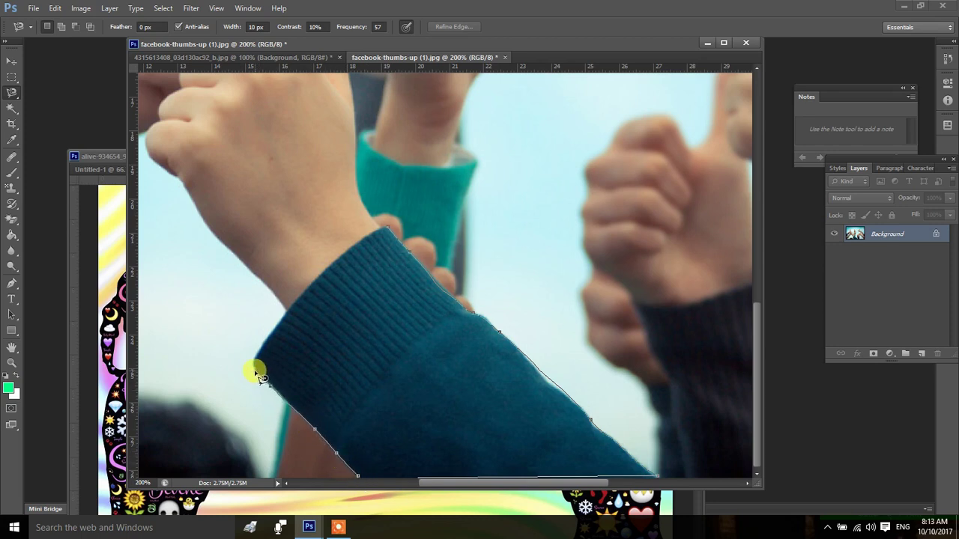
left_click(376, 234)
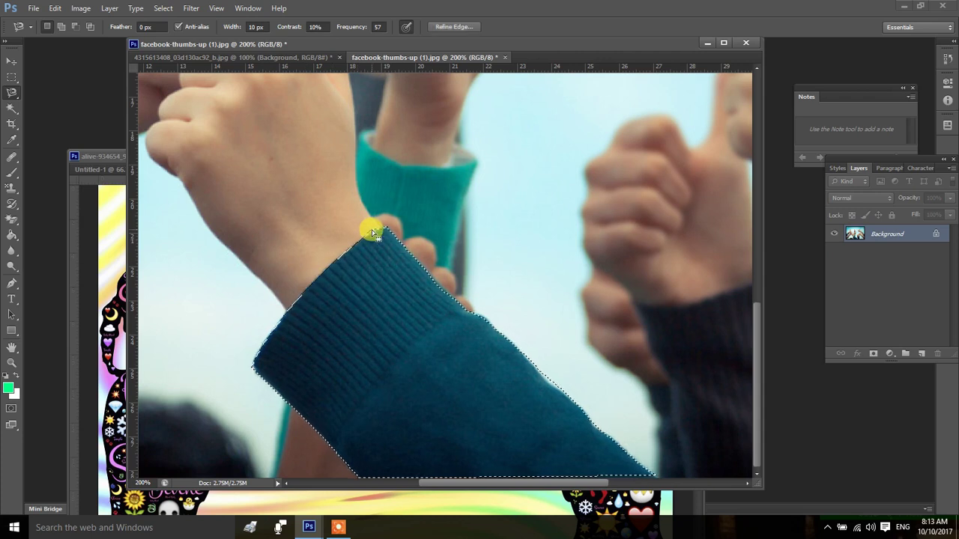
left_click(80, 8)
mouse_move(98, 38)
left_click(248, 105)
left_click_drag(334, 106, 713, 89)
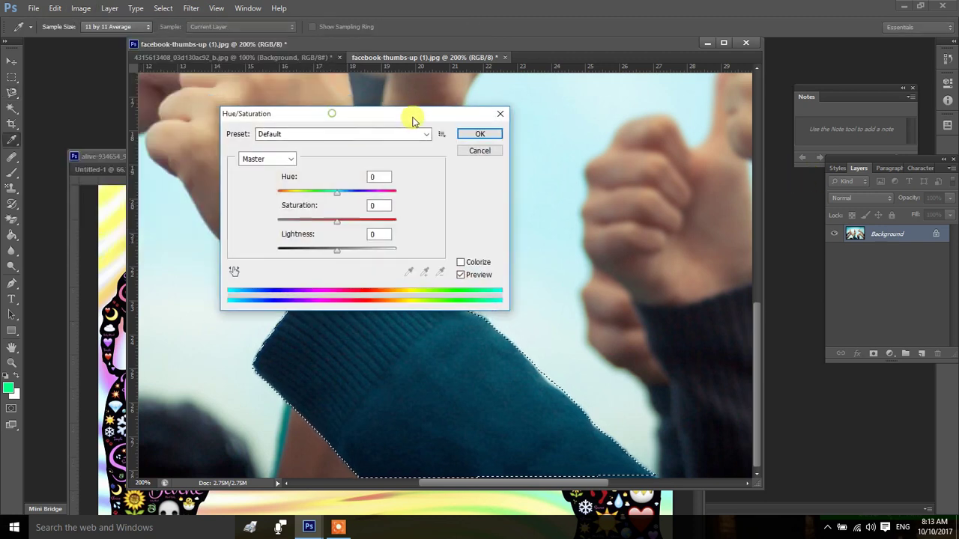
left_click_drag(695, 167, 673, 169)
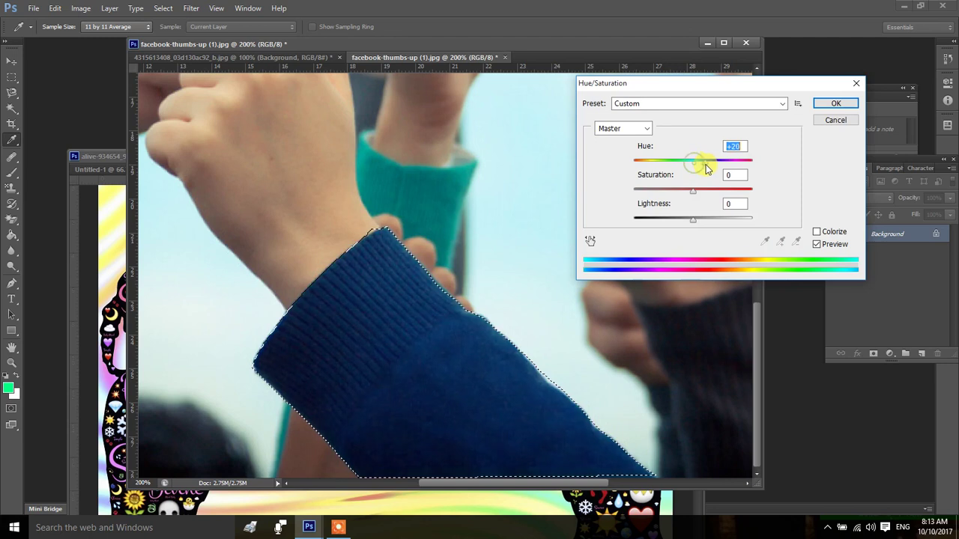
mouse_move(652, 164)
left_mouse_down()
mouse_move(766, 167)
mouse_move(658, 154)
left_mouse_up()
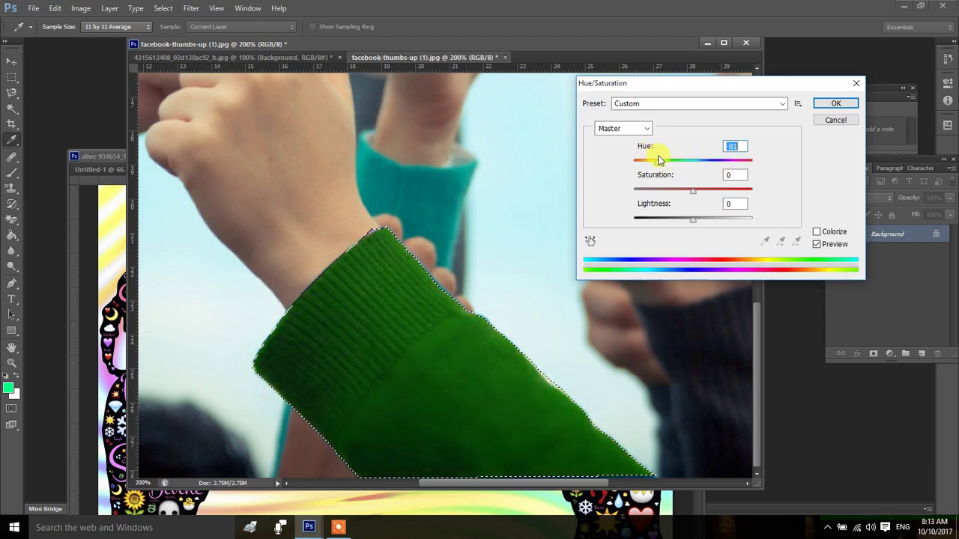
mouse_move(691, 191)
left_mouse_down()
mouse_move(701, 192)
mouse_move(699, 225)
left_mouse_up()
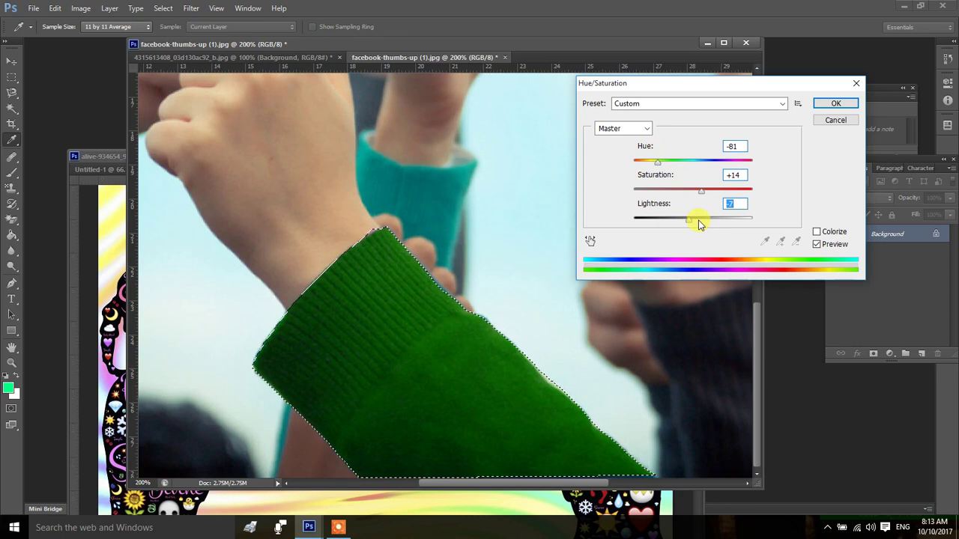
left_click(627, 126)
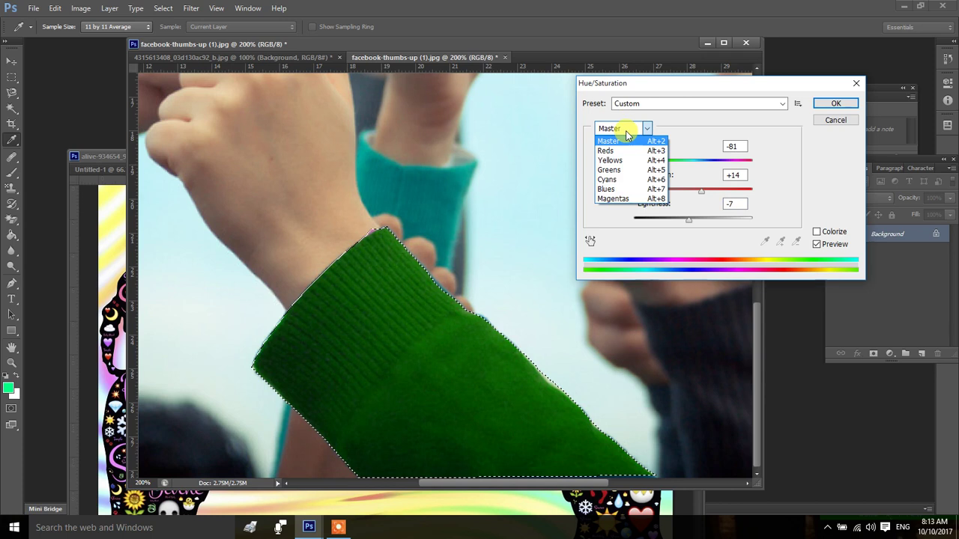
left_click(834, 116)
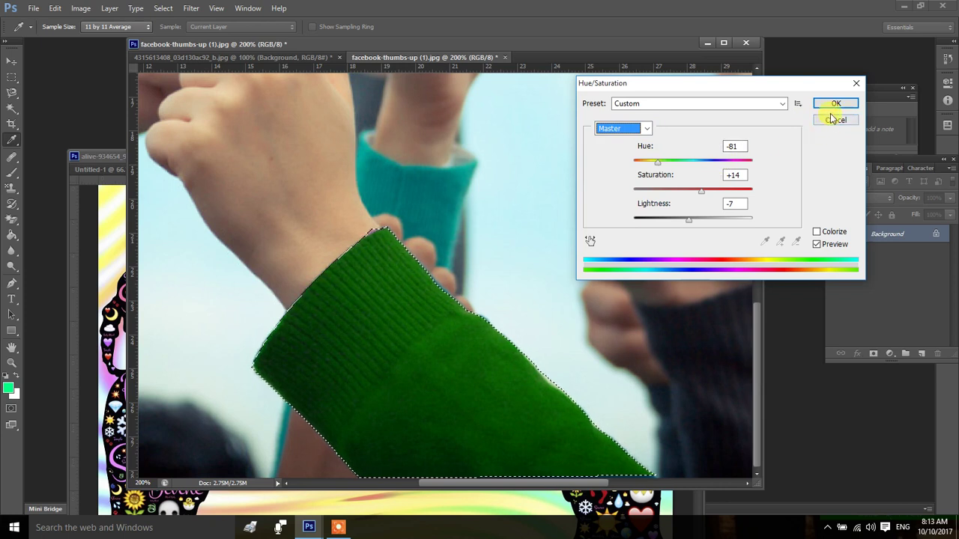
left_click(833, 118)
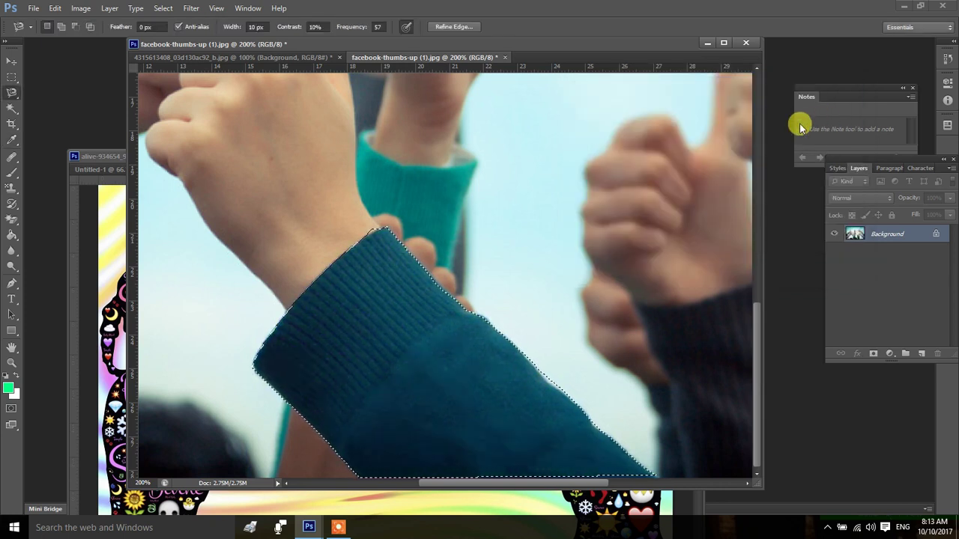
key("ctrl+d")
- Fit the photo in view, try rectangular selections over the sleeve, then deselect
key("ctrl+0")
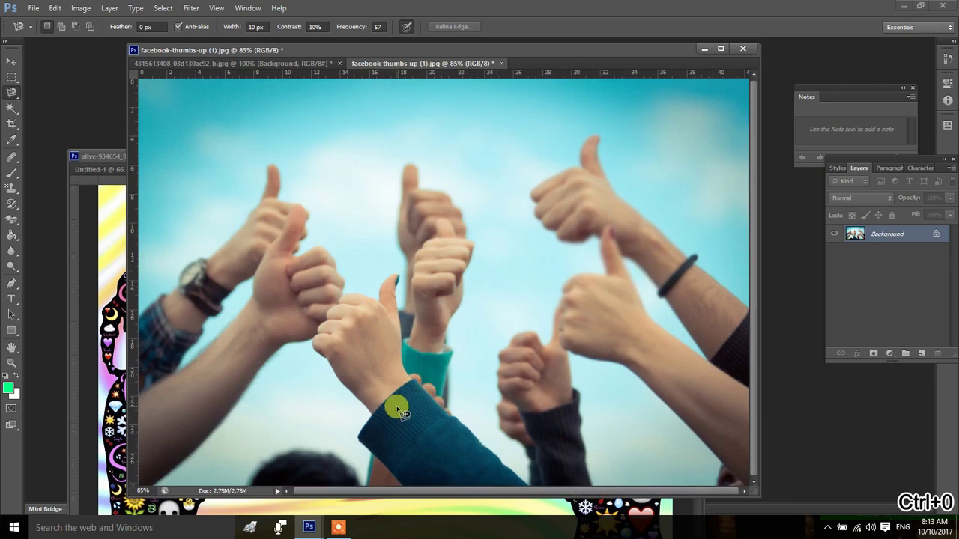
key("m")
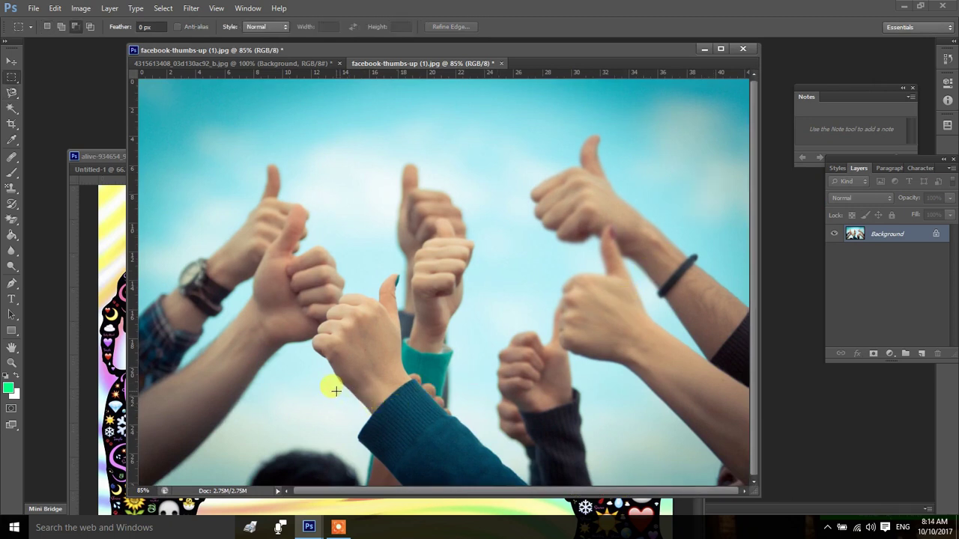
left_click_drag(333, 391, 510, 502)
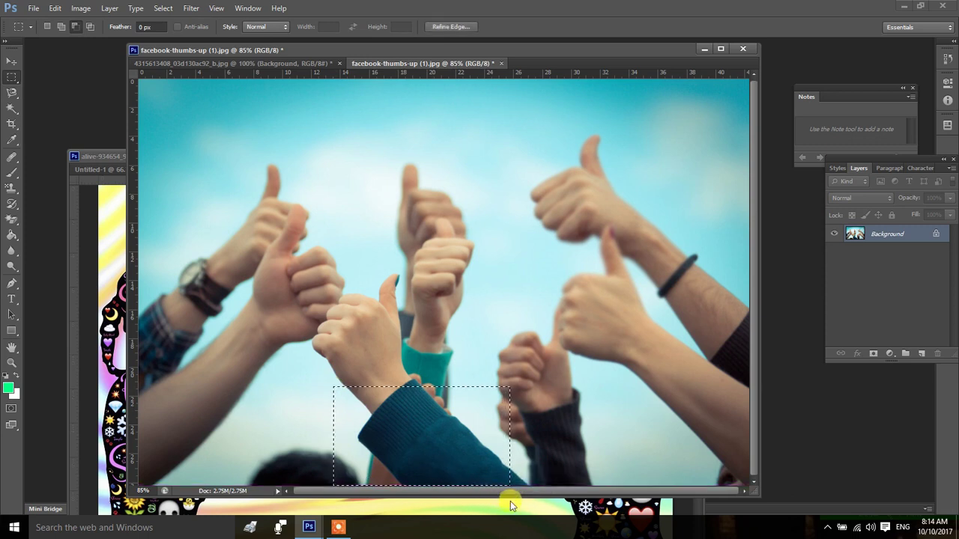
key("ctrl+d")
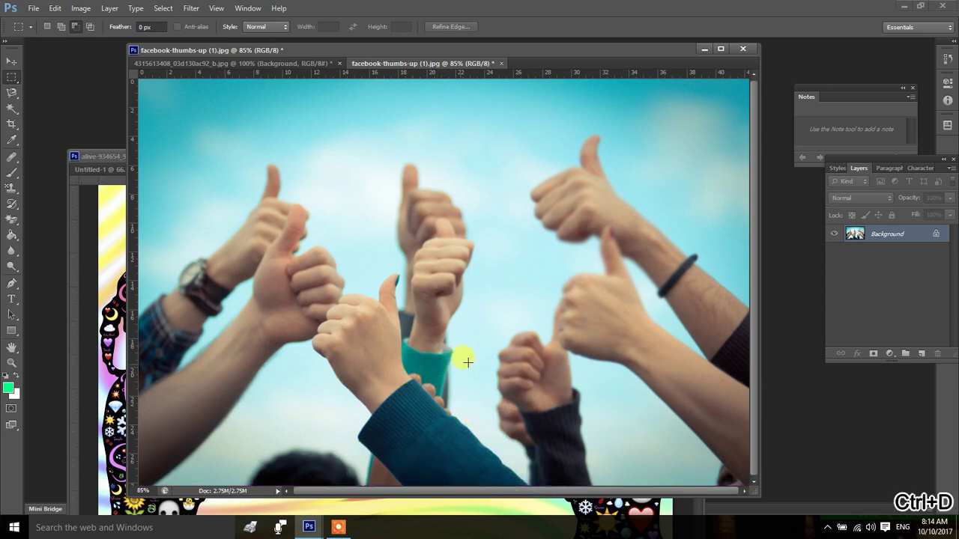
left_click_drag(498, 359, 350, 505)
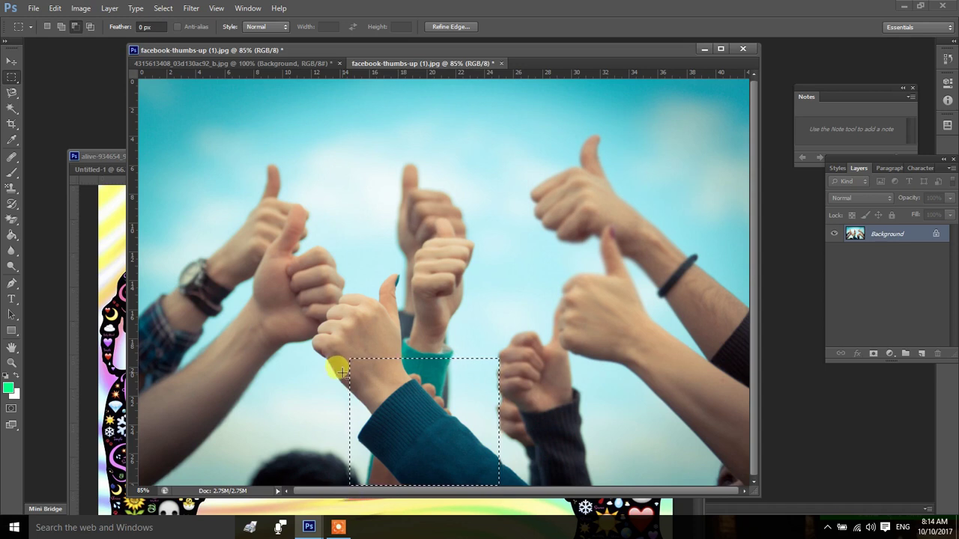
key("ctrl+d")
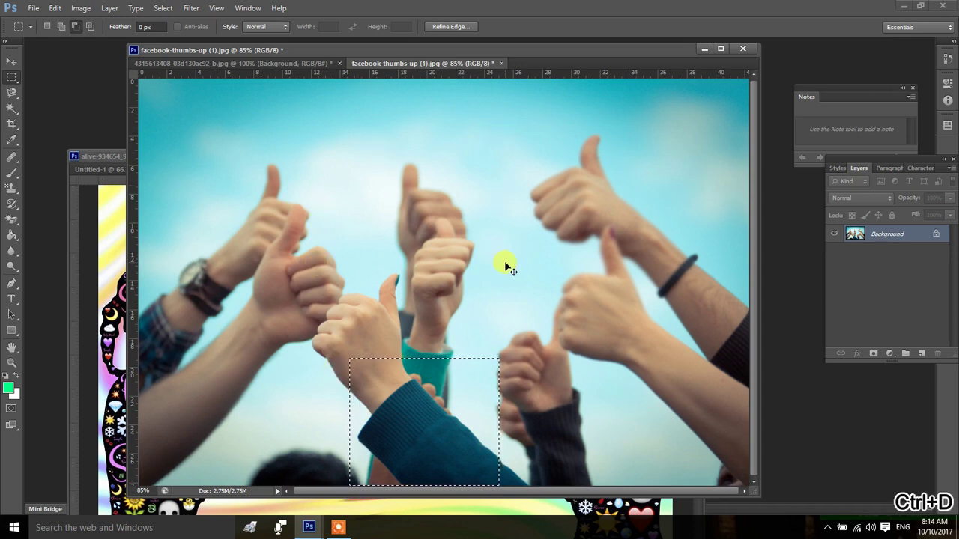
- In Hue/Saturation, shift the Blues hue to -180 and lower their saturation
left_click(81, 8)
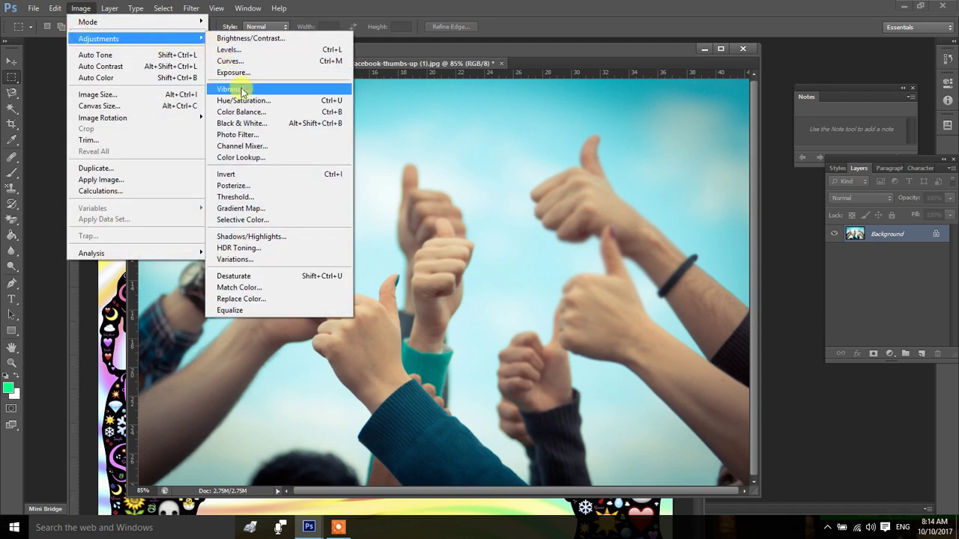
left_click(243, 101)
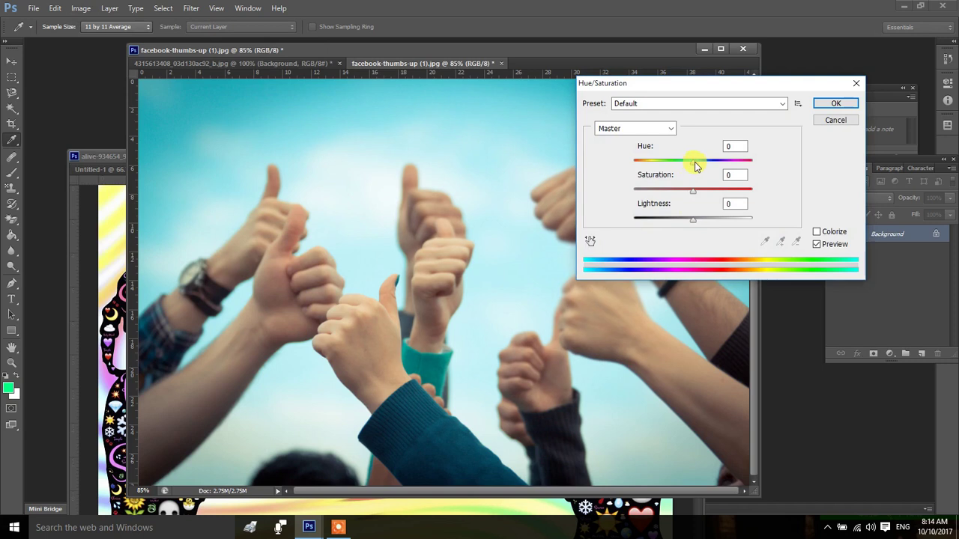
left_click(655, 136)
left_click(609, 185)
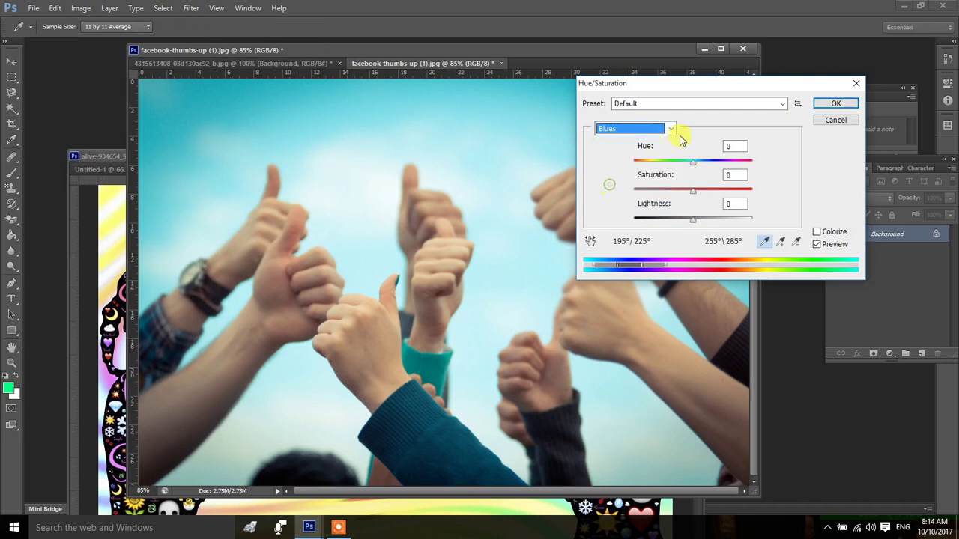
mouse_move(692, 162)
left_mouse_down()
mouse_move(634, 163)
mouse_move(745, 162)
mouse_move(675, 154)
mouse_move(613, 162)
left_mouse_up()
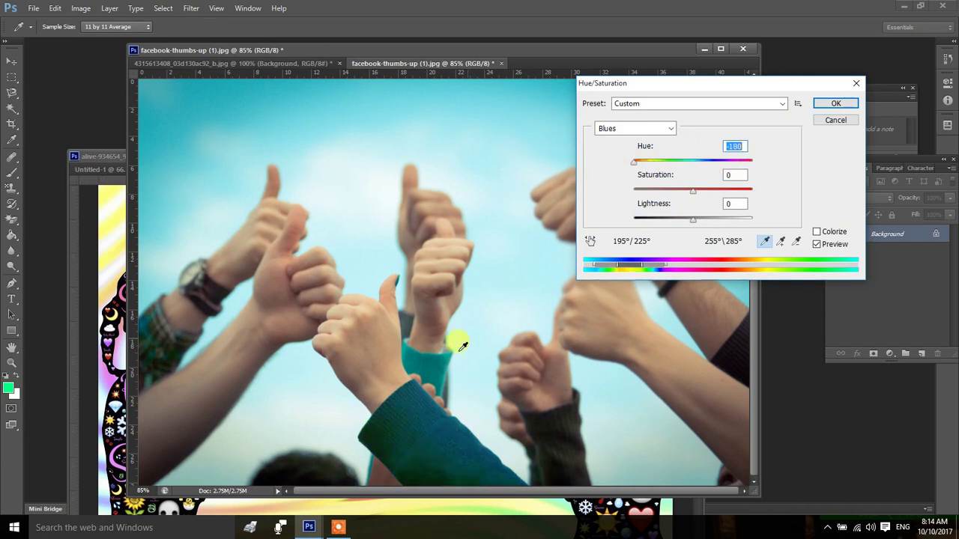
left_click_drag(697, 193, 720, 194)
left_click(851, 120)
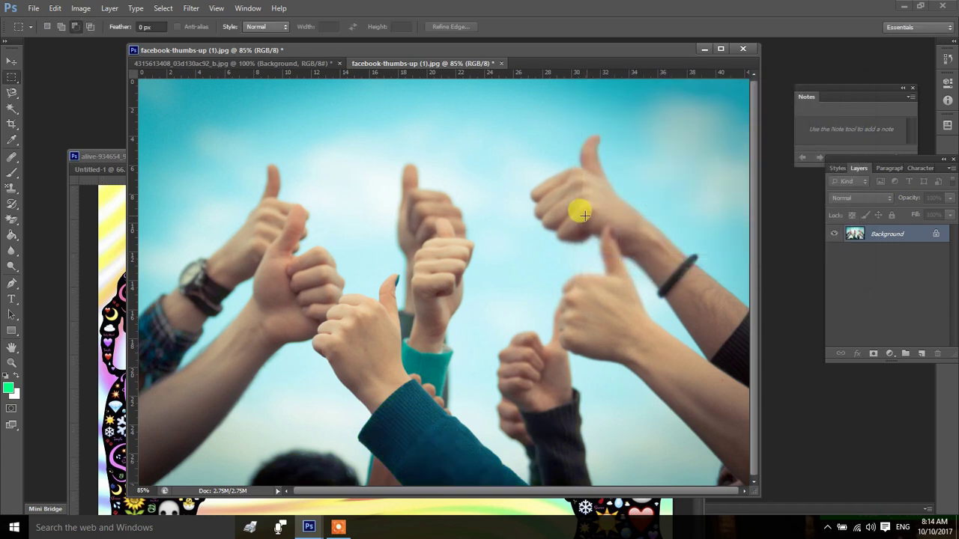
- Return to the thumbs-up photo and select the Sharpen Tool from the Blur flyout
left_click(312, 64)
left_click(367, 66)
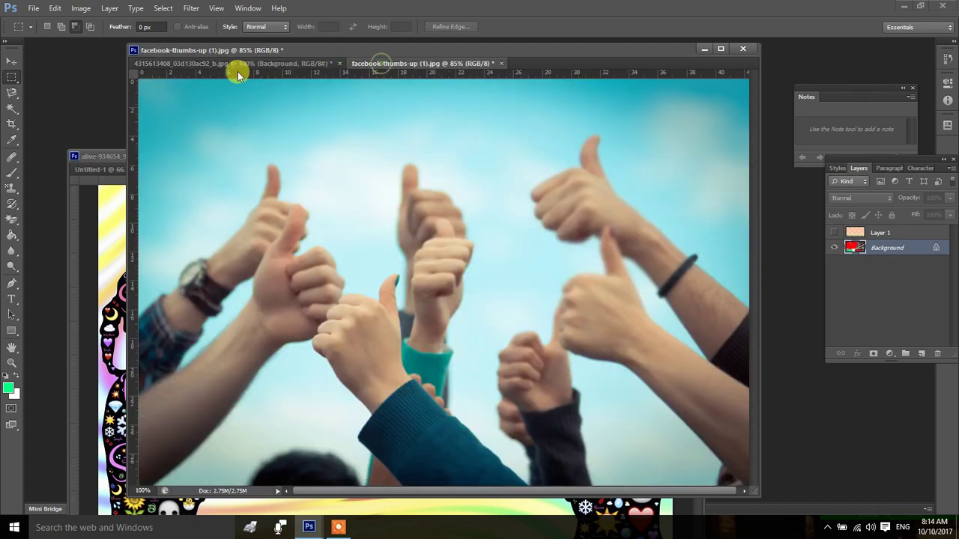
left_click(188, 65)
left_click(410, 63)
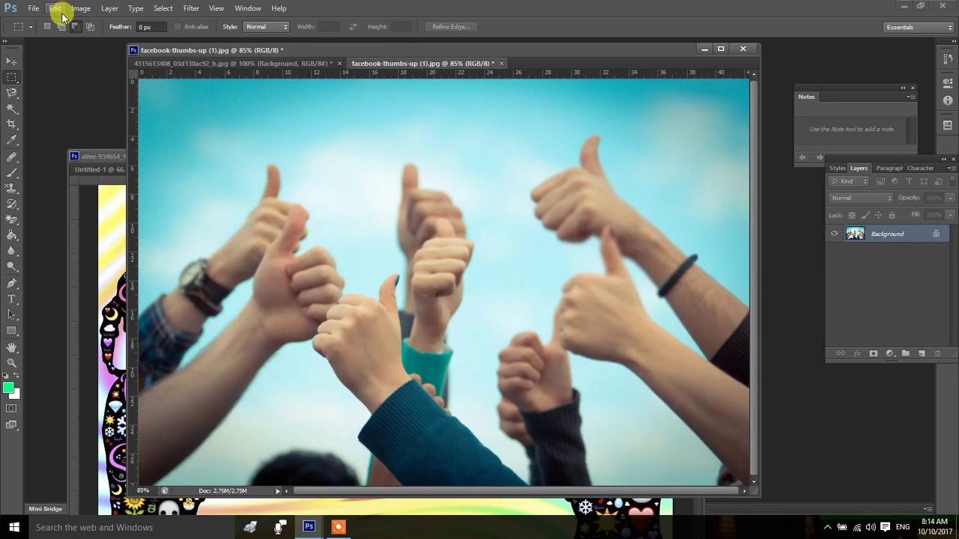
left_click(11, 235)
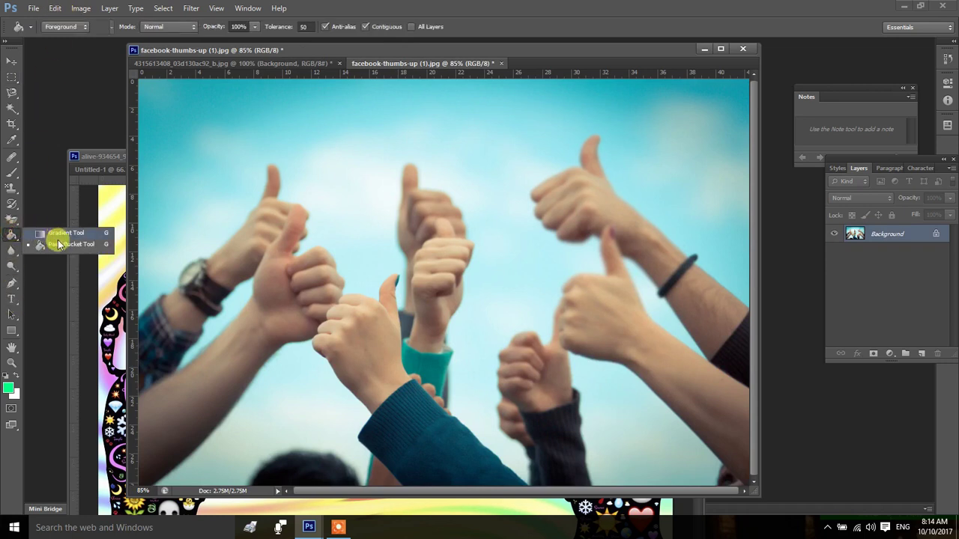
left_click(13, 251)
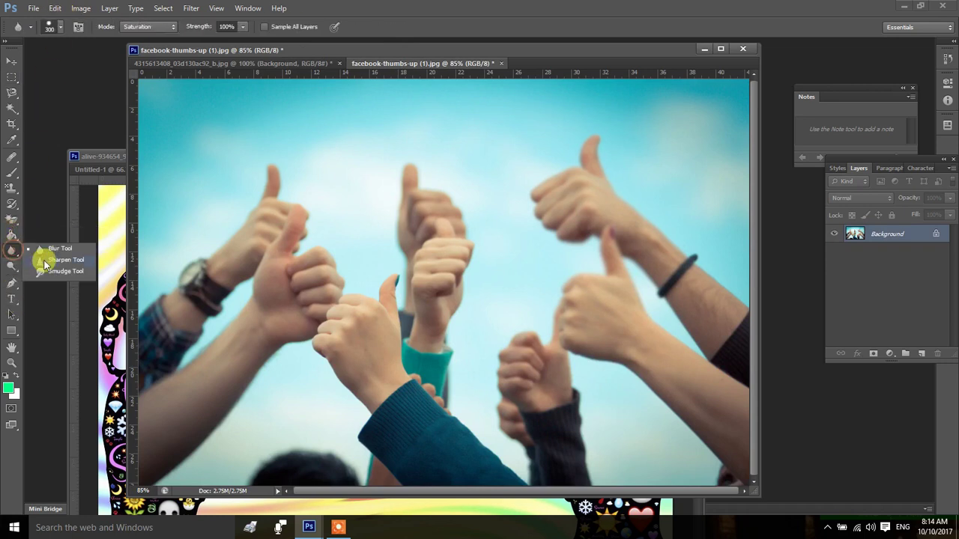
left_click(51, 265)
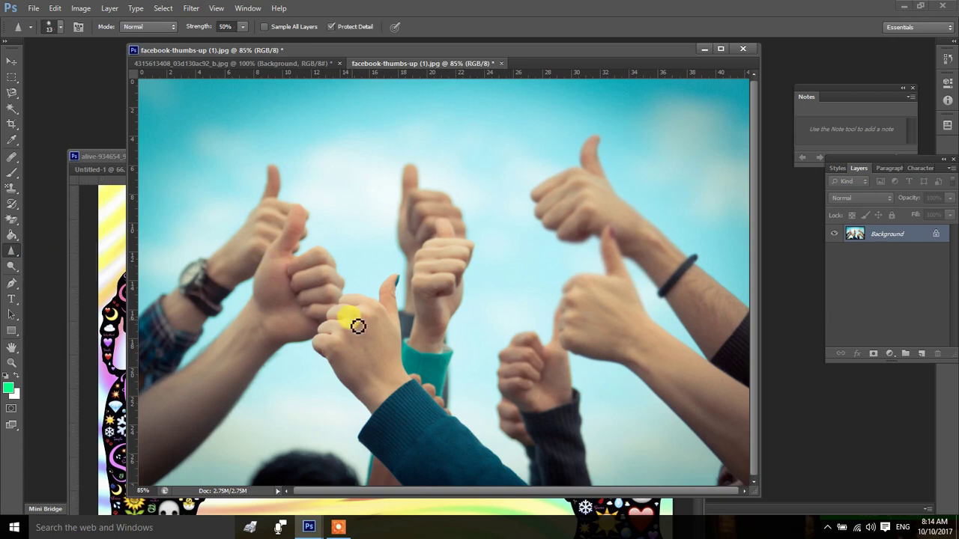
- Zoom to 200% and sharpen along the teal cuff edge at the wrist
left_click_drag(338, 343, 399, 418)
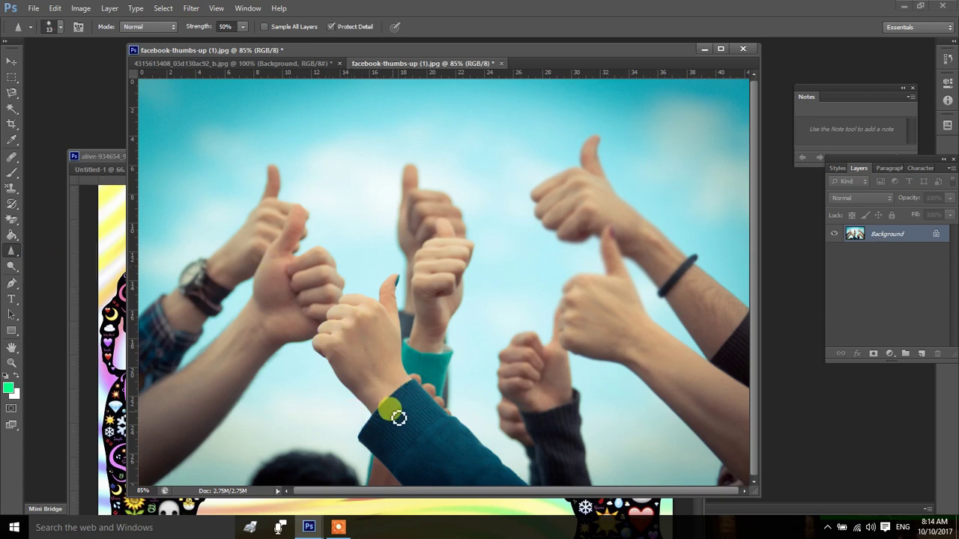
left_click(392, 407, "ctrl")
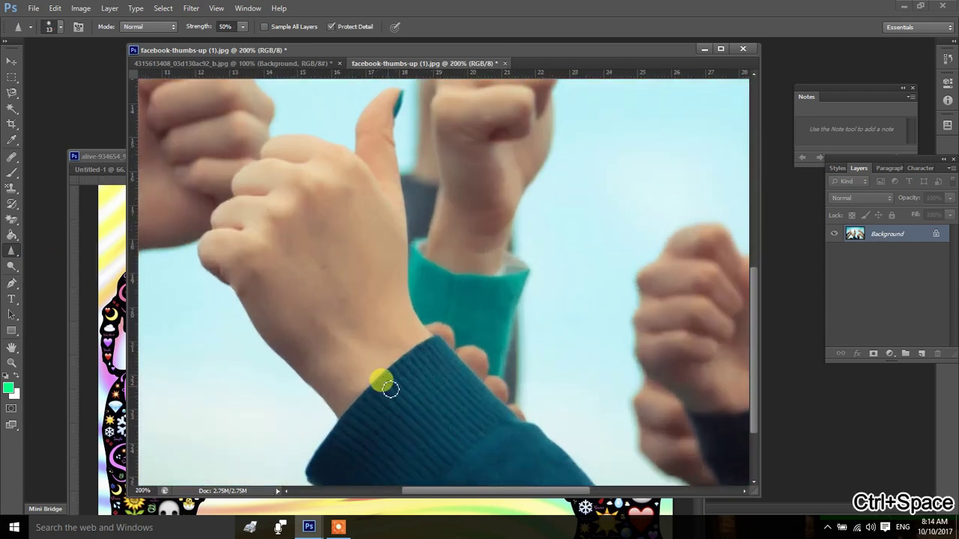
mouse_move(358, 378)
left_mouse_down()
mouse_move(400, 357)
mouse_move(408, 333)
mouse_move(385, 374)
mouse_move(359, 347)
mouse_move(383, 307)
mouse_move(396, 310)
mouse_move(353, 367)
left_mouse_up()
scroll(306, 392, "down", 1)
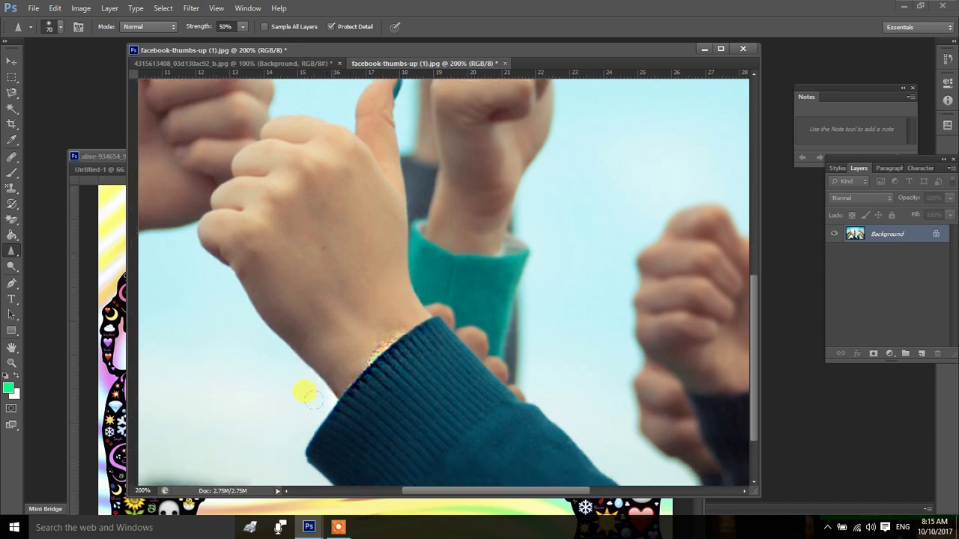
scroll(307, 359, "down", 1)
mouse_move(306, 319)
left_mouse_down()
mouse_move(335, 373)
mouse_move(407, 310)
mouse_move(406, 367)
mouse_move(442, 360)
mouse_move(417, 310)
mouse_move(417, 365)
mouse_move(364, 405)
mouse_move(315, 409)
mouse_move(415, 323)
mouse_move(392, 293)
mouse_move(497, 383)
mouse_move(419, 449)
left_mouse_up()
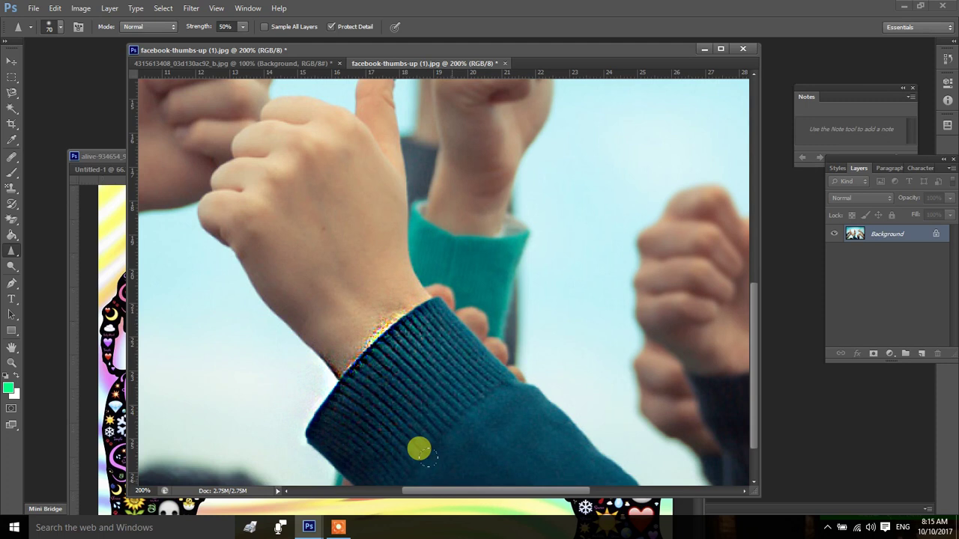
scroll(419, 449, "down", 2)
left_click_drag(473, 327, 442, 398)
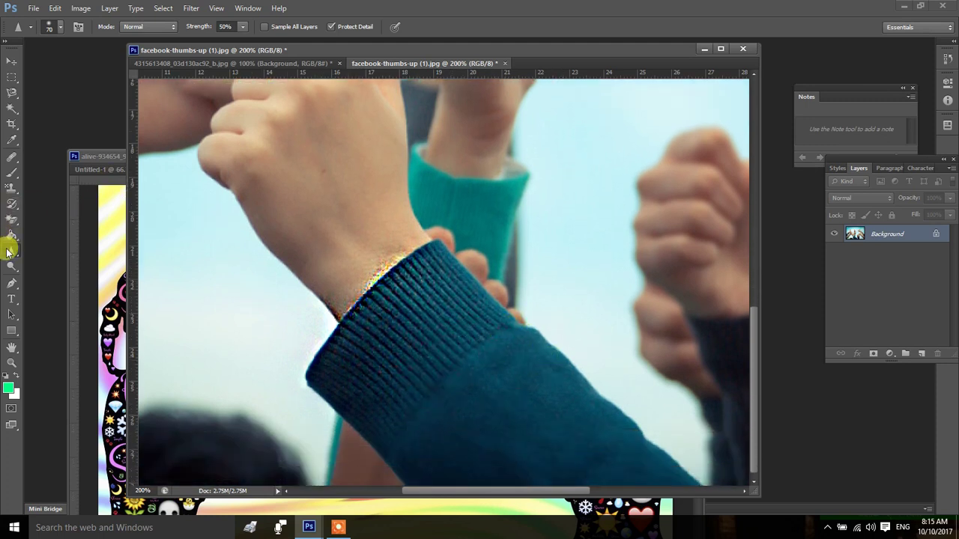
- Use the Smudge Tool to smear the speckled teal cuff edge softly into the wrist
left_click(42, 270)
left_click(424, 295)
scroll(436, 307, "up", 3)
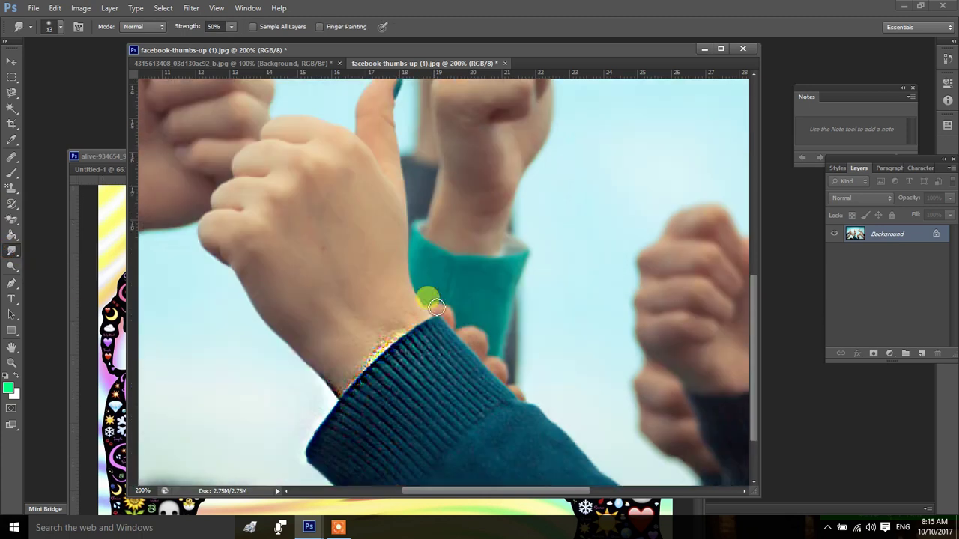
scroll(436, 307, "up", 3)
scroll(436, 307, "up", 4)
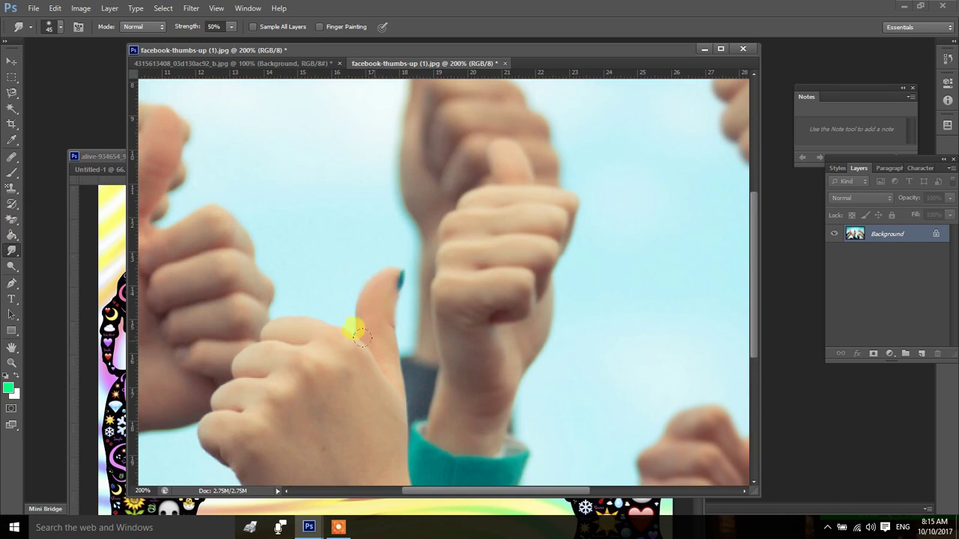
scroll(404, 367, "down", 3)
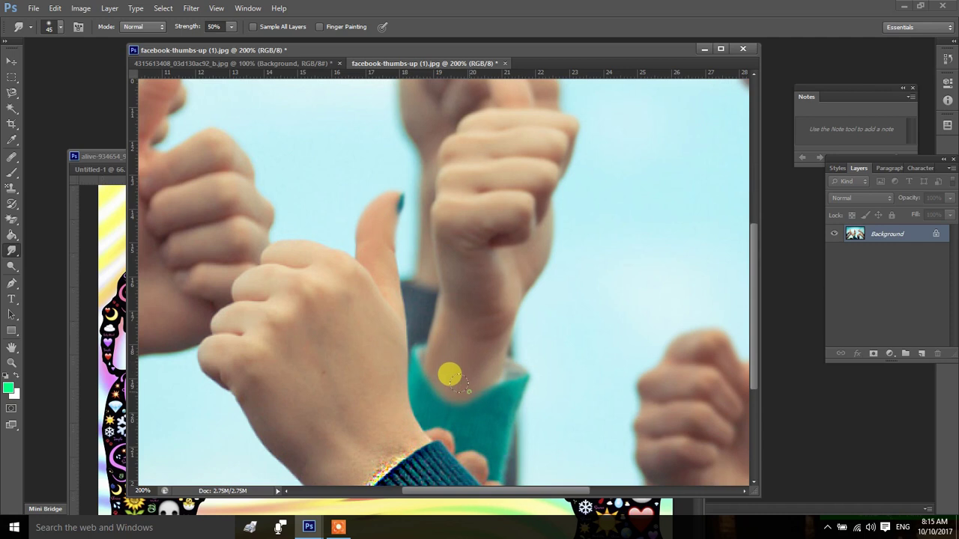
scroll(475, 381, "down", 2)
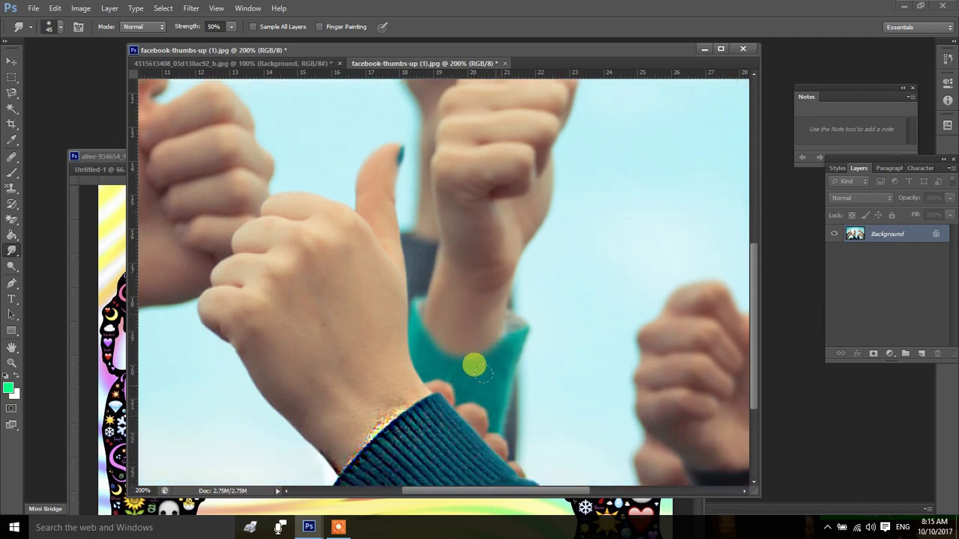
left_click_drag(405, 408, 422, 422)
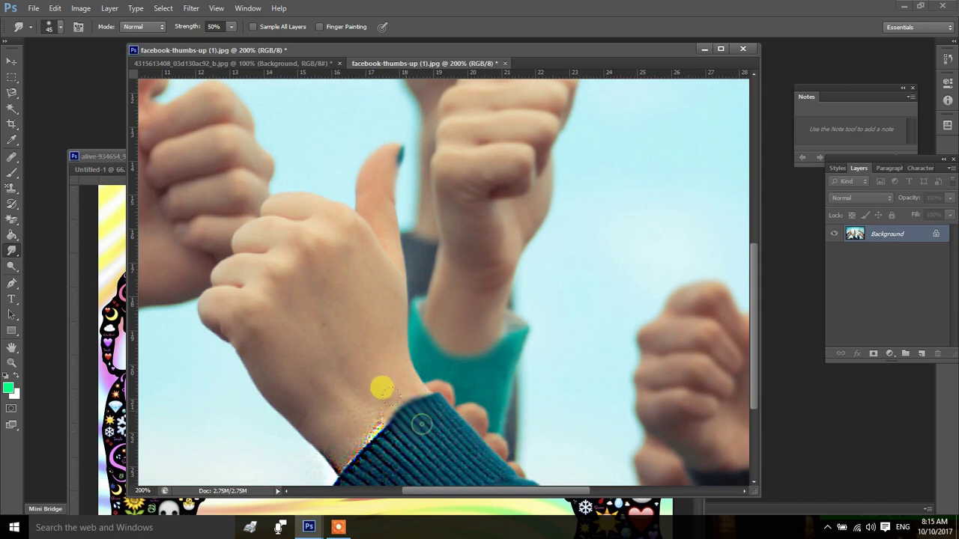
mouse_move(378, 395)
left_mouse_down()
mouse_move(383, 371)
mouse_move(404, 384)
mouse_move(368, 409)
mouse_move(396, 388)
mouse_move(398, 398)
mouse_move(389, 388)
mouse_move(412, 385)
mouse_move(388, 392)
left_mouse_up()
- Raise the Smudge Tool strength to 68%
right_click(11, 250)
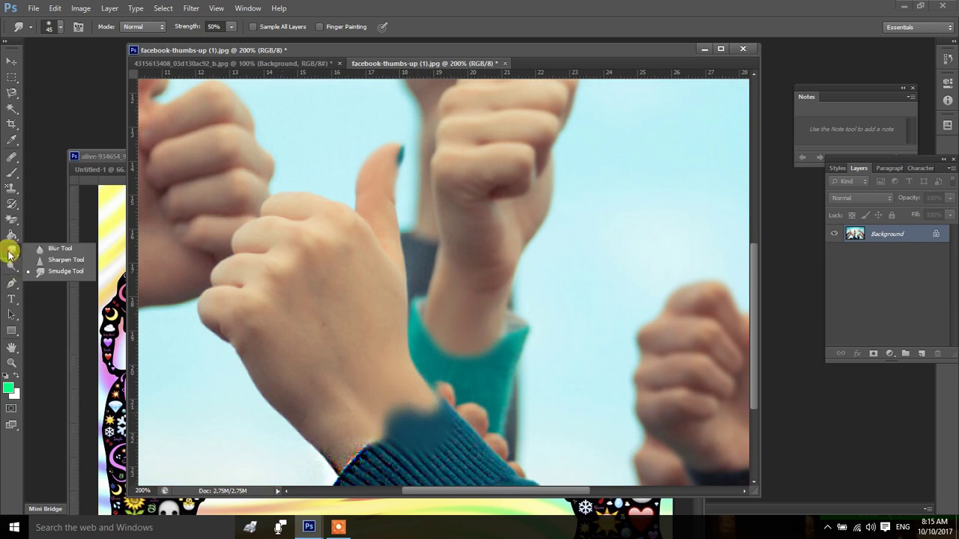
left_click(64, 266)
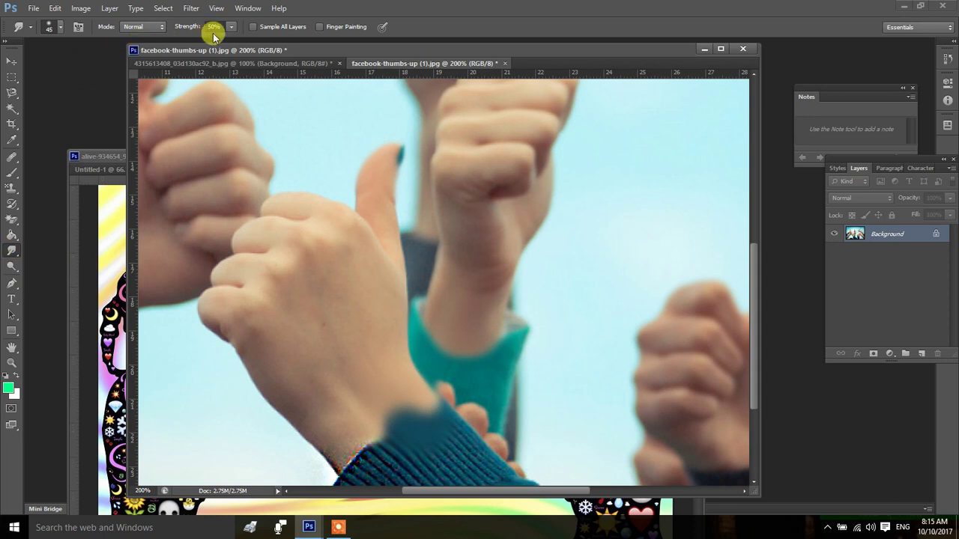
left_click(158, 27)
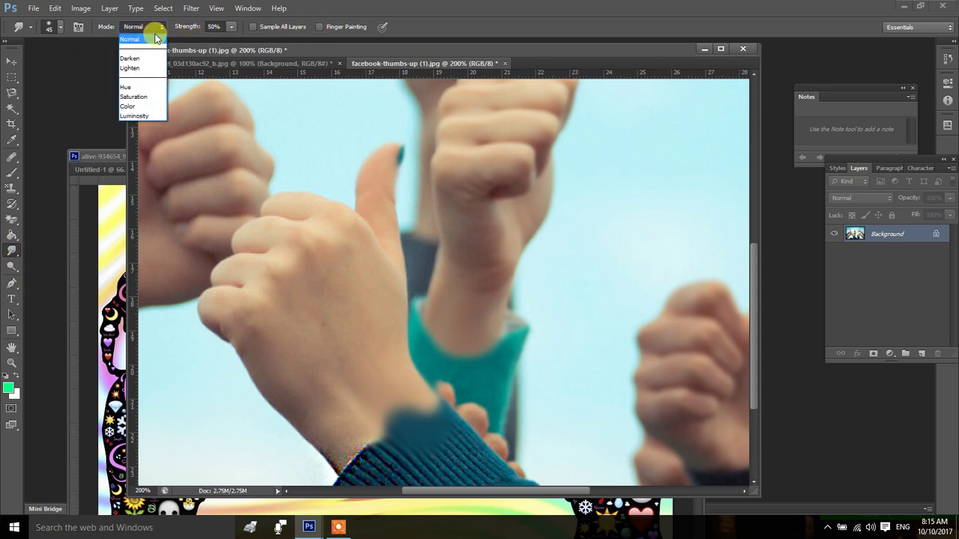
left_click(150, 31)
left_click(231, 26)
left_click_drag(229, 36, 242, 46)
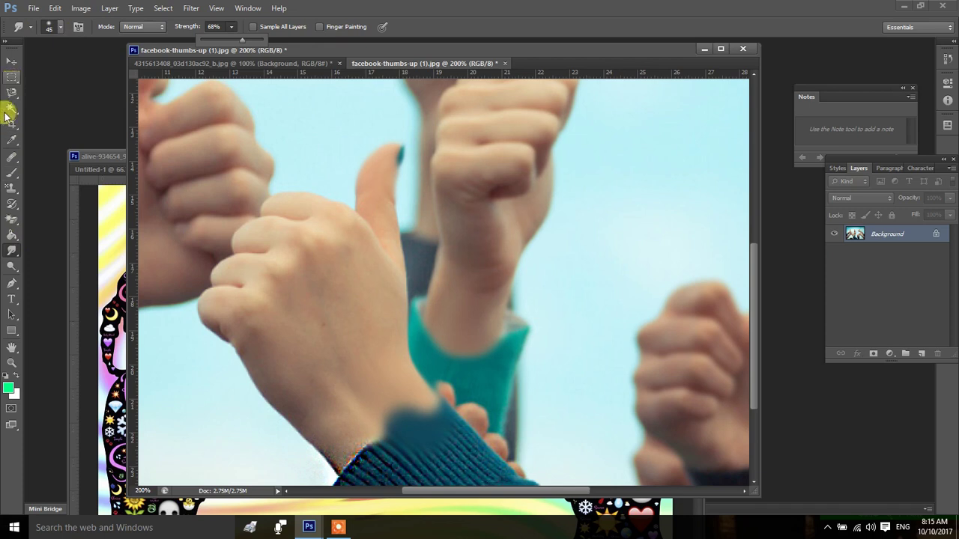
left_click(12, 251)
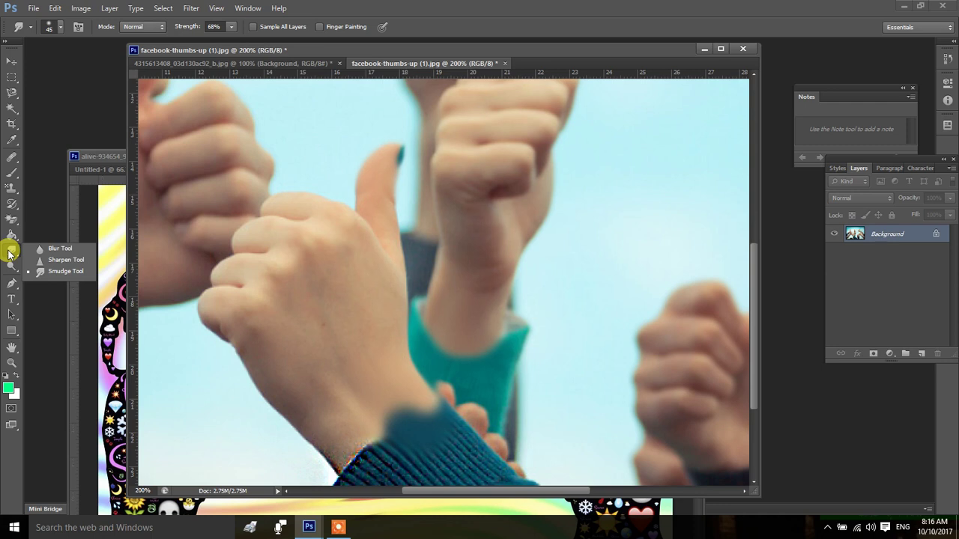
- Select the Blur Tool and set its brush size to 150
left_click_drag(10, 255, 76, 259)
left_click(67, 253)
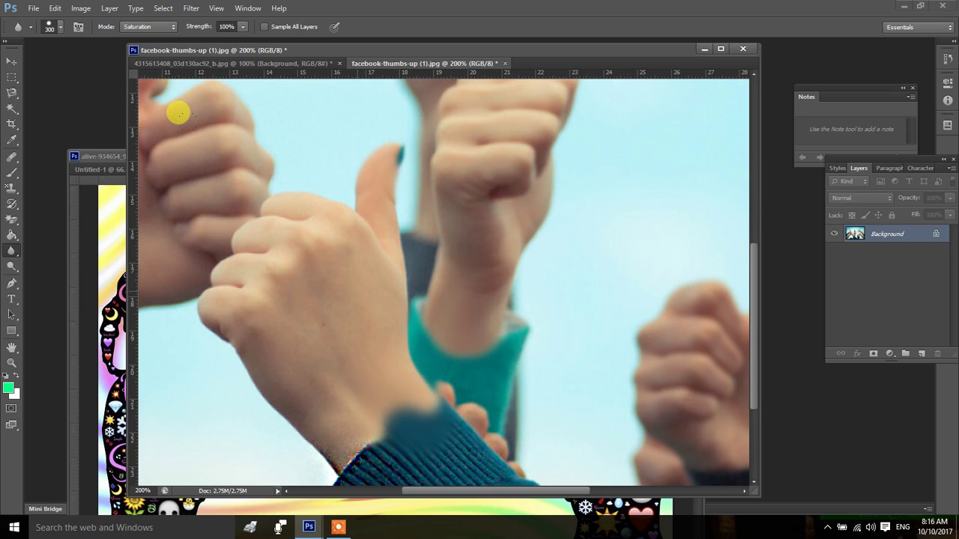
key("bracketleft")
key("bracketleft")
key("bracketleft")
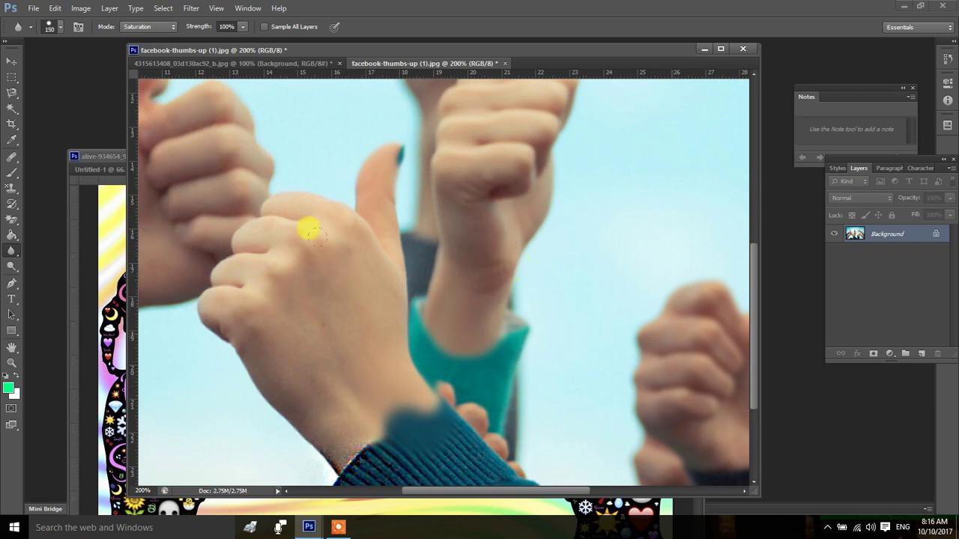
- Switch to the Dodge Tool and bring up the Open dialog on the mind power folder
left_click(11, 257)
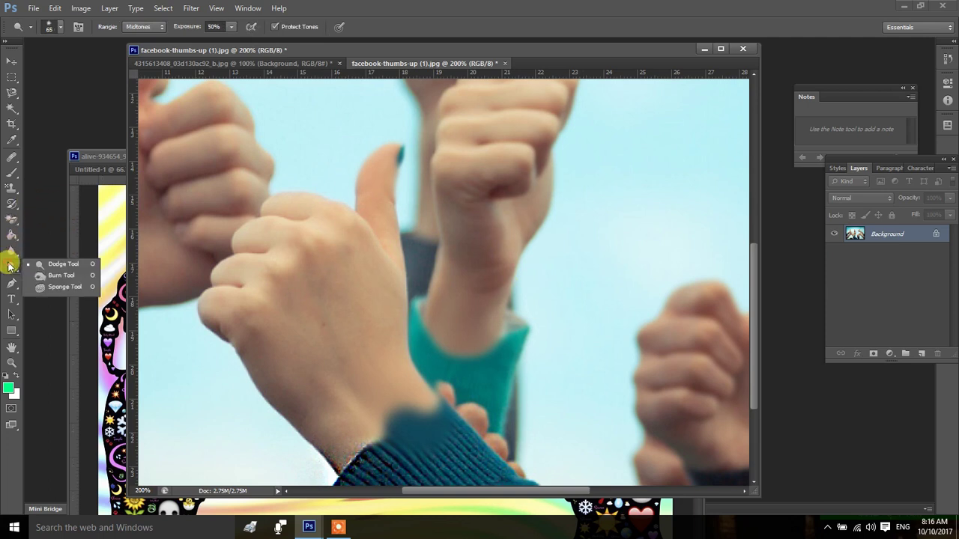
left_click(53, 260)
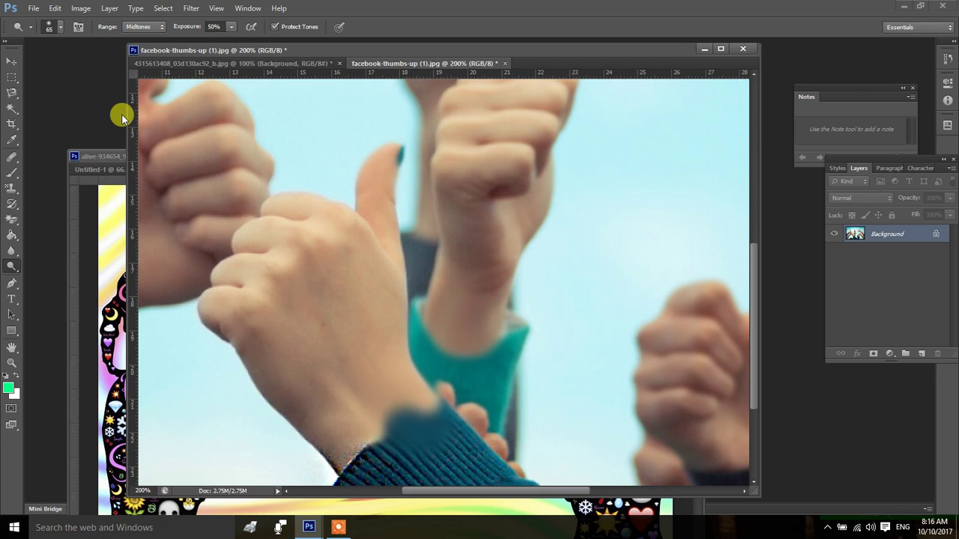
key("ctrl+o")
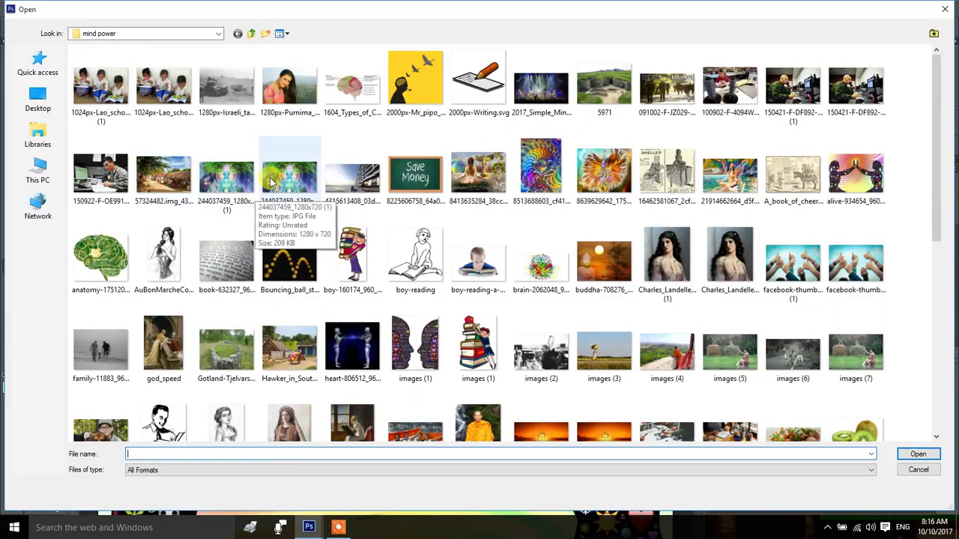
- Open the woman's portrait JPG, then close all documents without saving
left_click(289, 86)
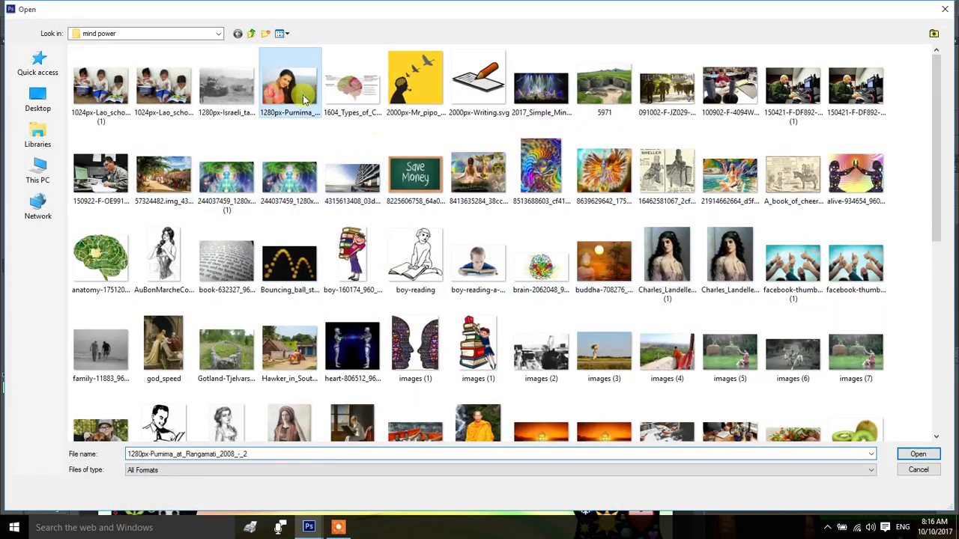
left_click(917, 455)
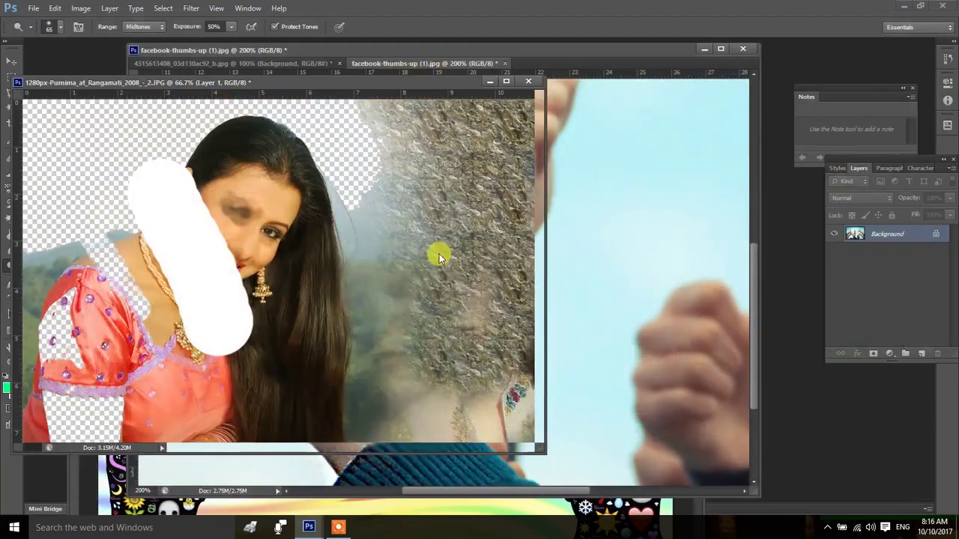
key("ctrl+alt+w")
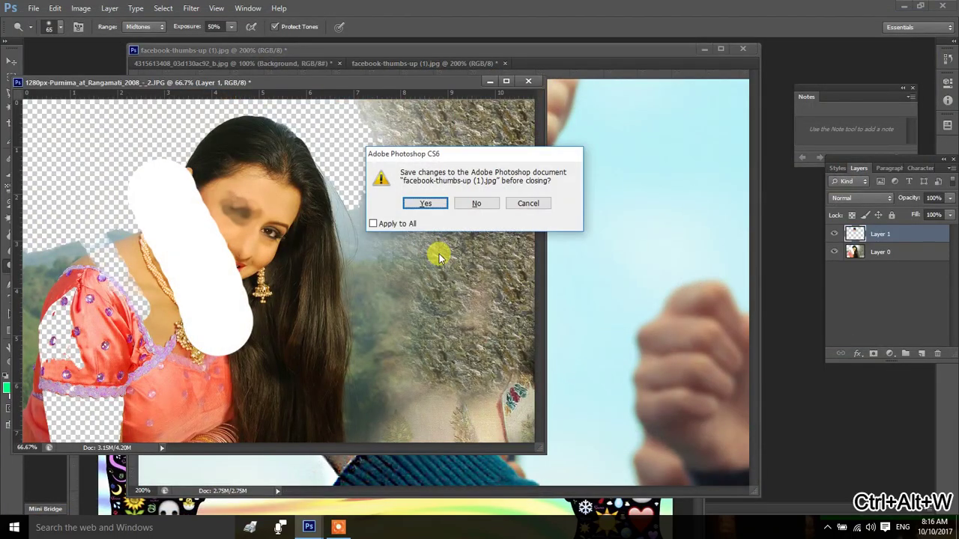
key("n")
key("n")
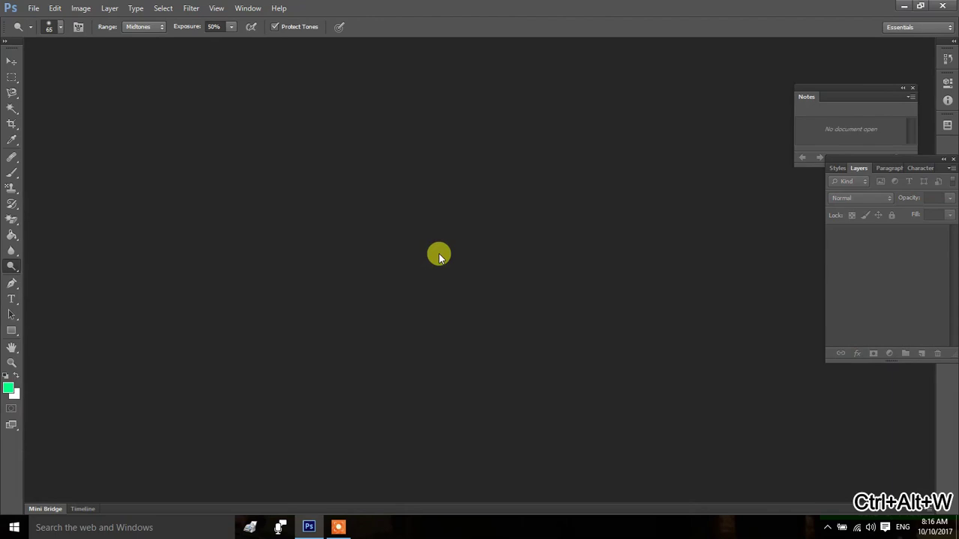
- Reopen a fresh, unedited copy of the Rangamati portrait JPG
double_click(438, 257)
left_click(288, 84)
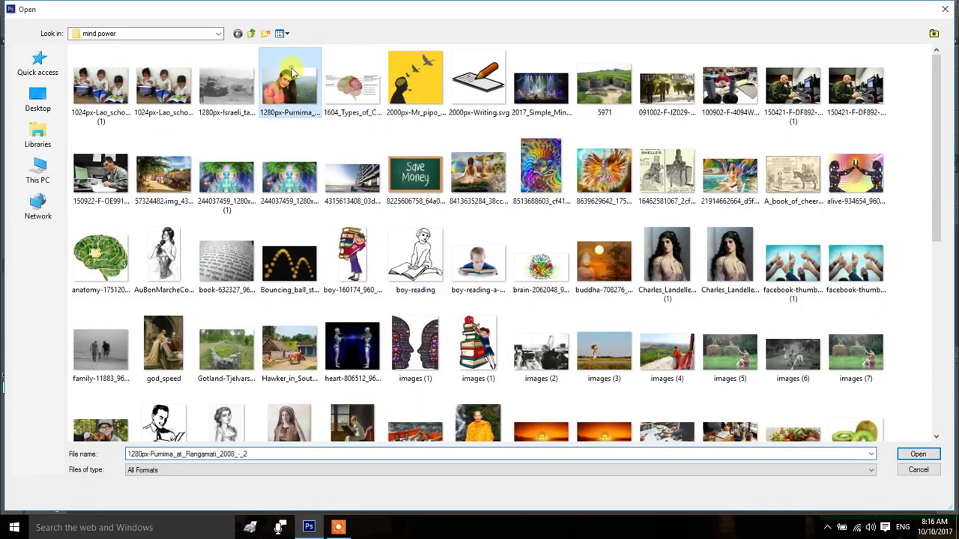
left_click(917, 455)
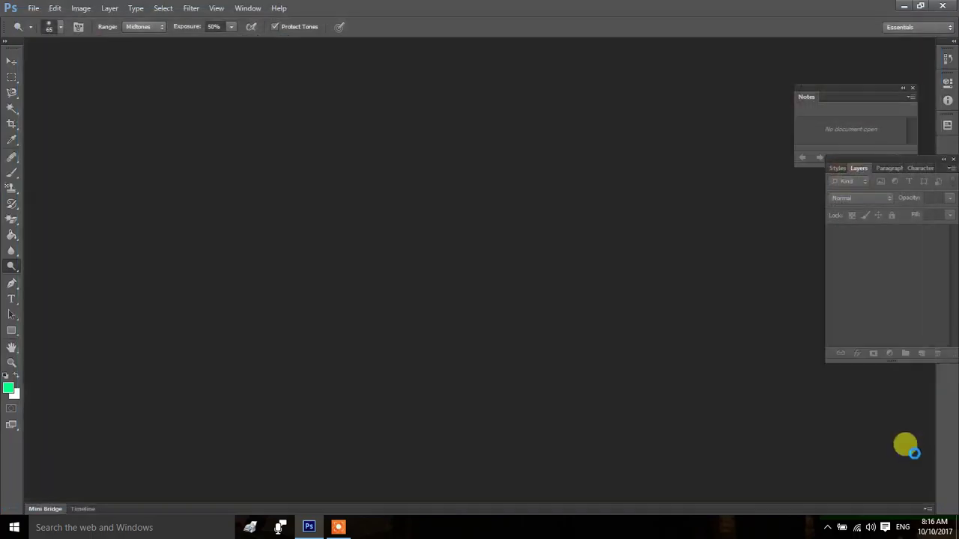
- Keep the Dodge Tool active and review its Midtones range and exposure settings
right_click(10, 268)
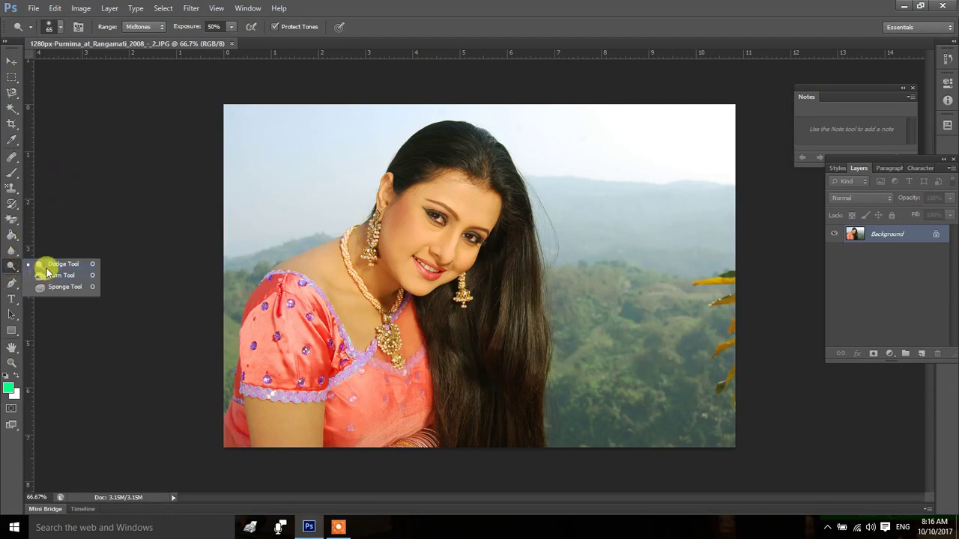
left_click(47, 266)
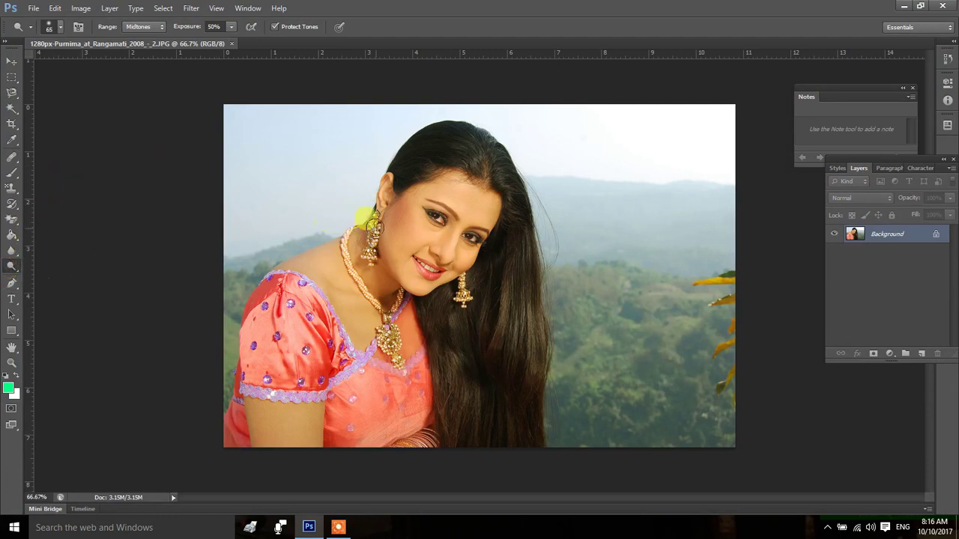
left_click(136, 27)
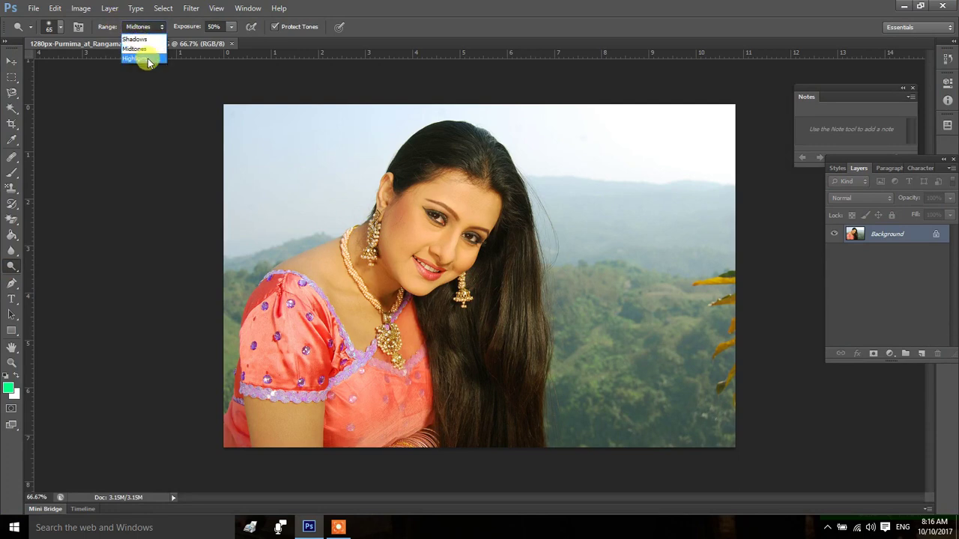
left_click(227, 30)
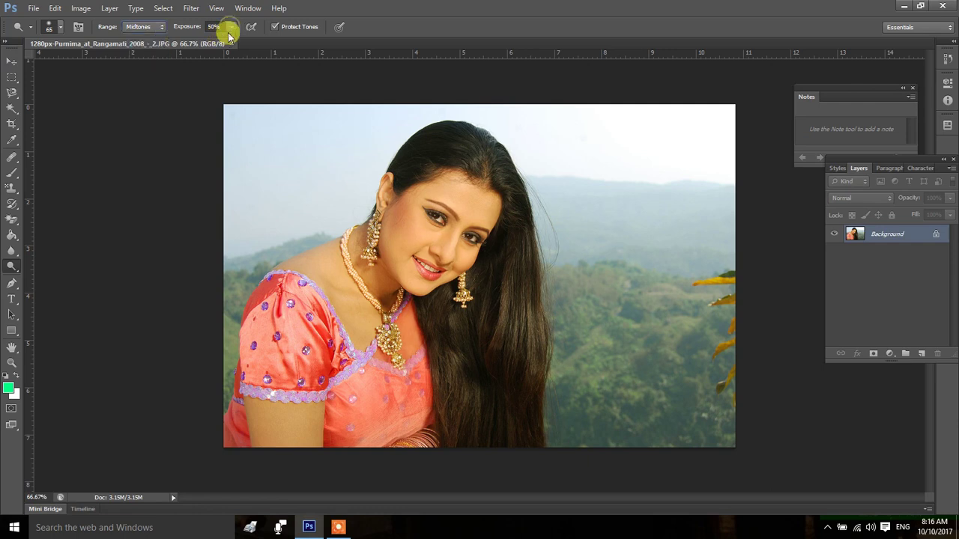
left_click(232, 28)
left_click(254, 29)
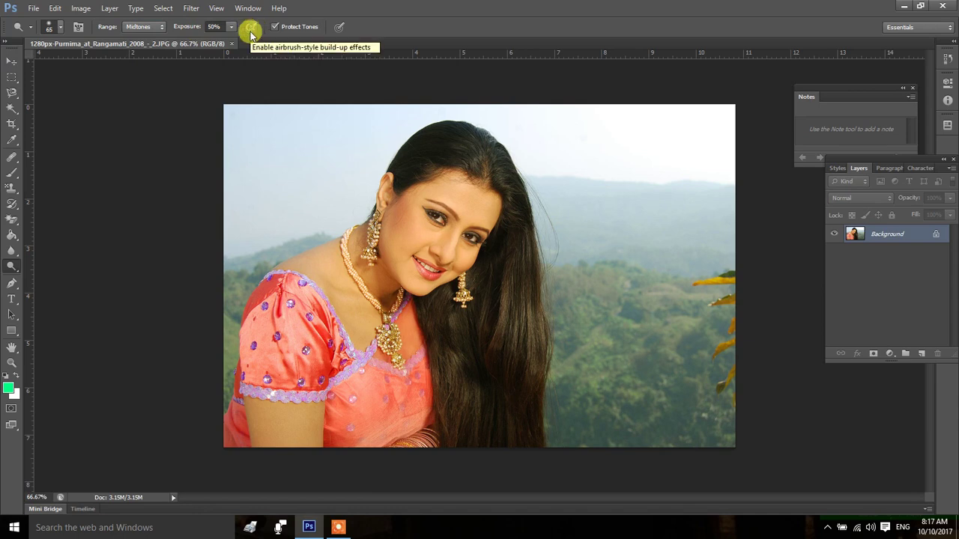
- Enable pressure size control, leave Protect Tones on, and set the dodge Range to Shadows
left_click(341, 27)
left_click(296, 27)
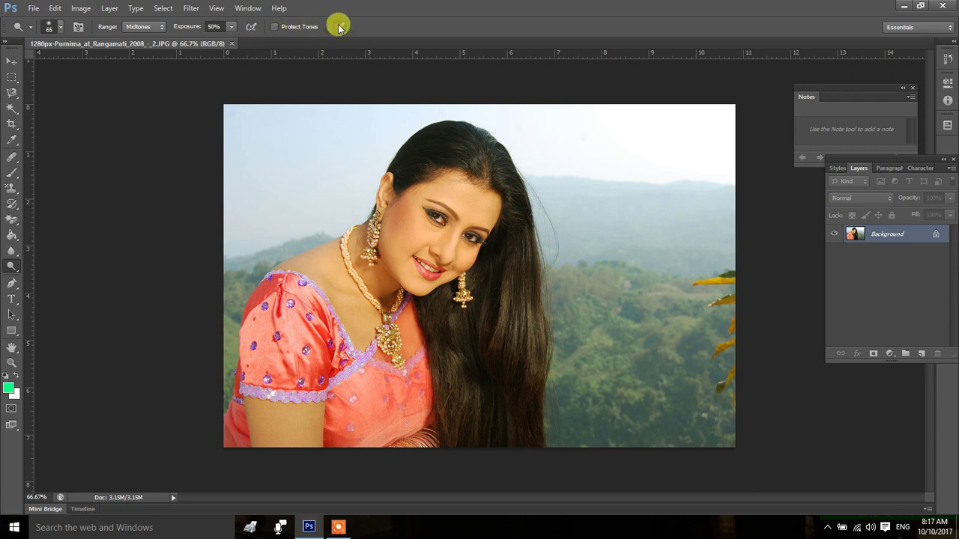
left_click(300, 27)
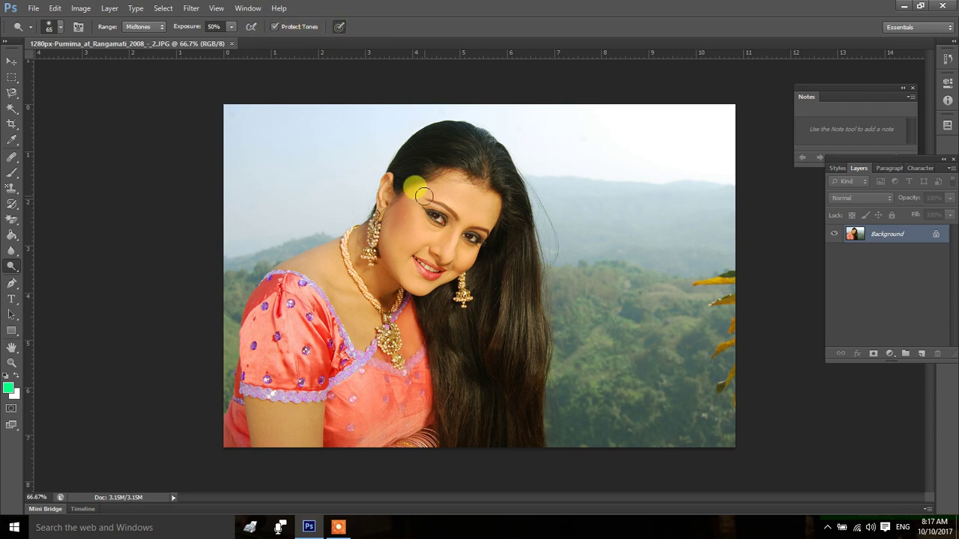
left_click(285, 27)
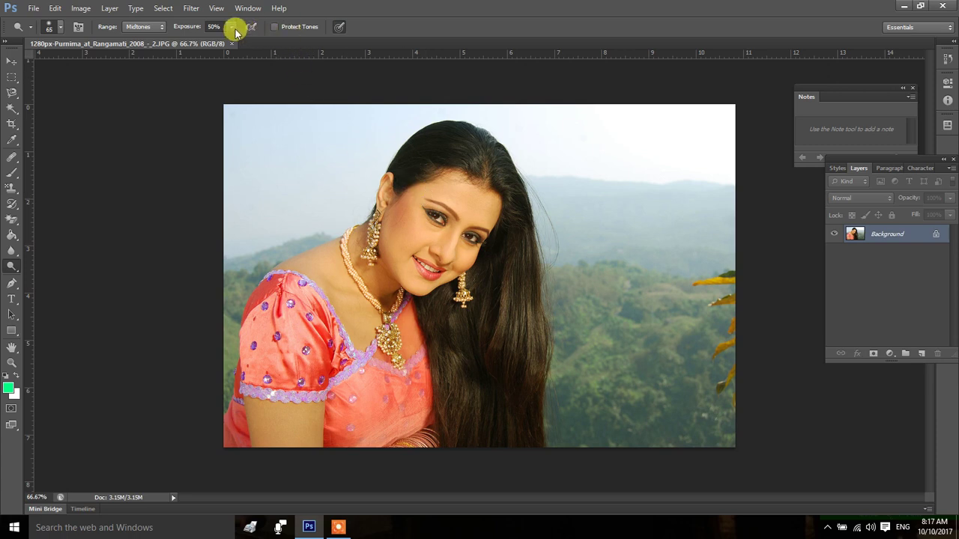
left_click(276, 27)
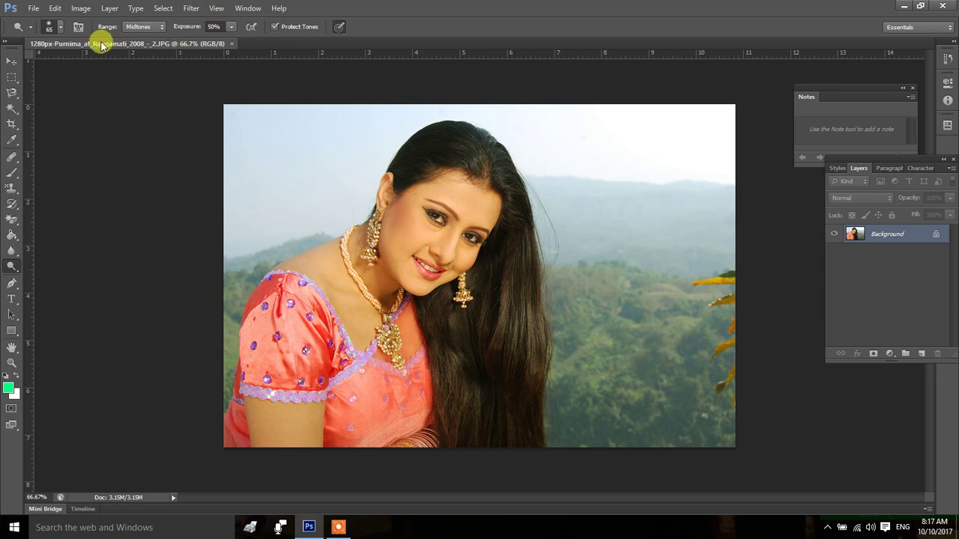
left_click(129, 27)
left_click(131, 35)
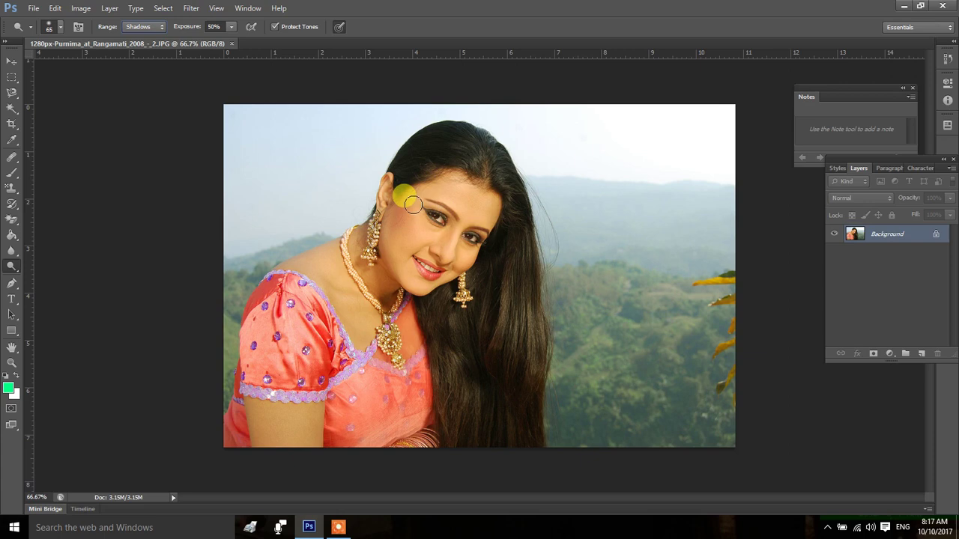
- Set the dodge brush to 145 px at 100% exposure and lighten the hair shadows
right_click(412, 203)
left_click_drag(488, 233, 499, 233)
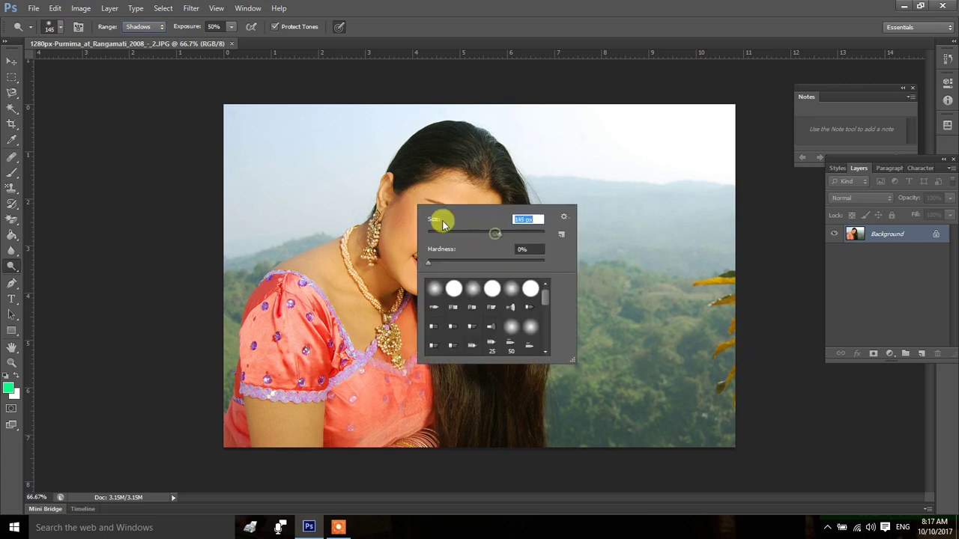
left_click(374, 179)
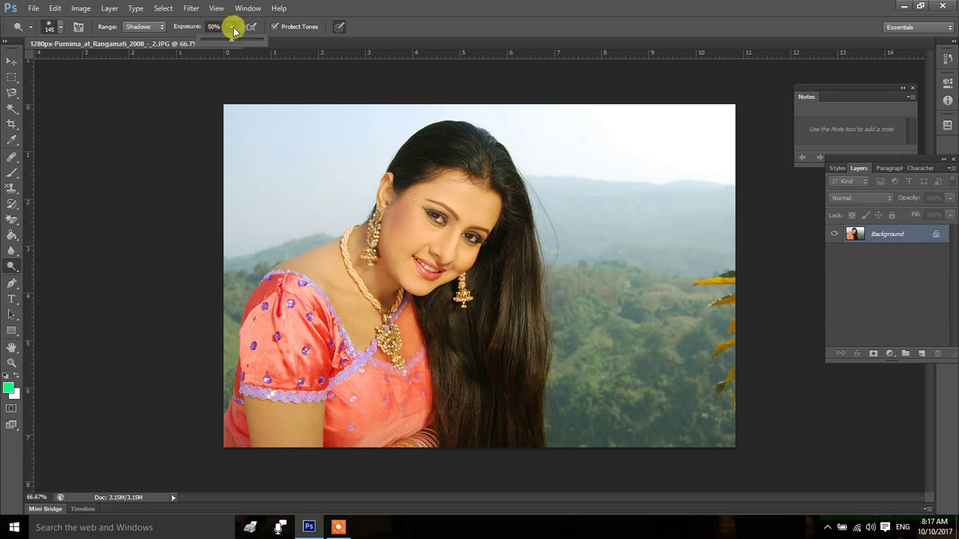
left_click_drag(225, 27, 317, 43)
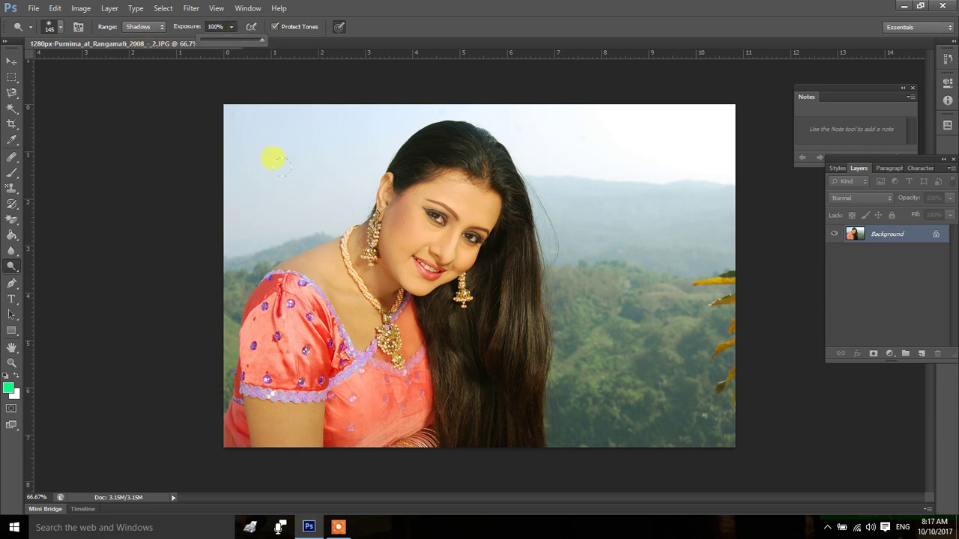
left_click(413, 243)
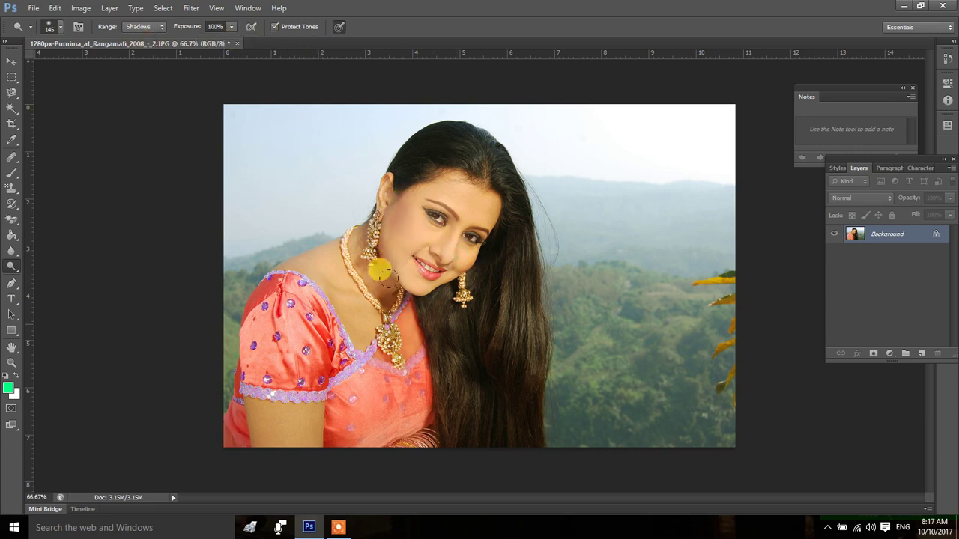
mouse_move(479, 311)
left_mouse_down()
mouse_move(492, 184)
mouse_move(502, 186)
mouse_move(548, 416)
mouse_move(685, 373)
mouse_move(551, 403)
mouse_move(690, 400)
mouse_move(685, 292)
mouse_move(559, 372)
mouse_move(532, 324)
mouse_move(643, 275)
mouse_move(635, 273)
left_mouse_up()
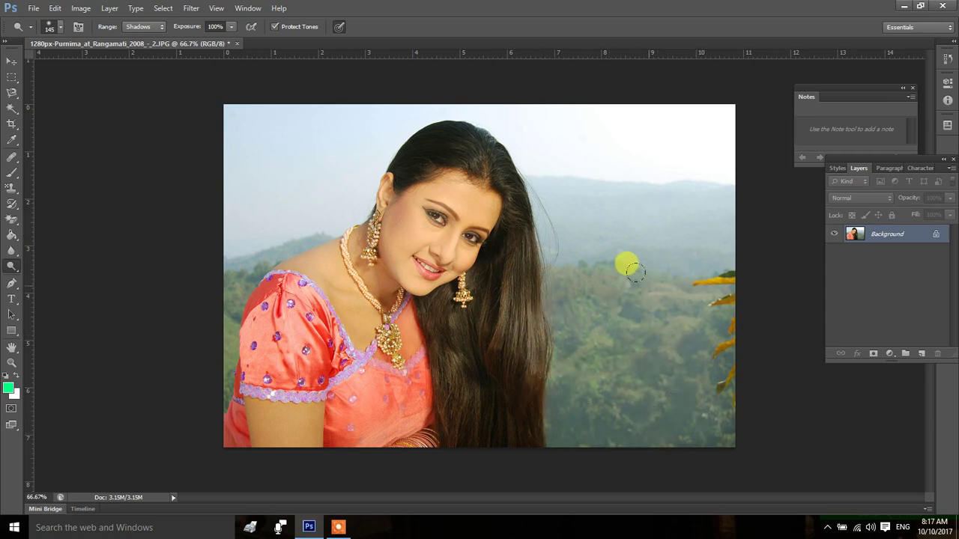
- Switch dodging to Midtones and brighten her face, shoulder, arm and necklace
left_click(141, 26)
left_click(135, 48)
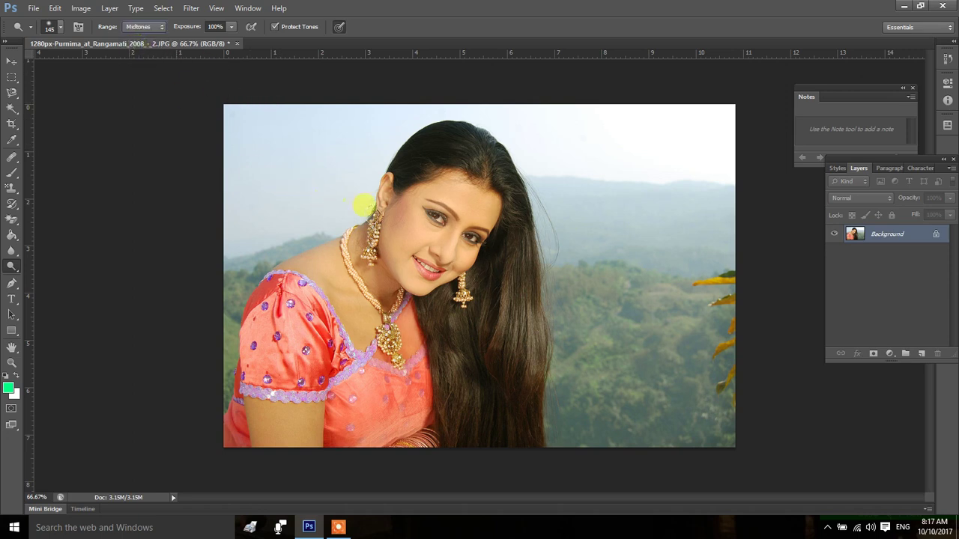
mouse_move(395, 206)
left_mouse_down()
mouse_move(431, 180)
mouse_move(448, 229)
mouse_move(377, 249)
mouse_move(425, 260)
mouse_move(392, 154)
mouse_move(396, 167)
mouse_move(365, 219)
mouse_move(353, 177)
mouse_move(456, 155)
mouse_move(454, 235)
mouse_move(353, 303)
mouse_move(343, 223)
mouse_move(388, 322)
mouse_move(326, 278)
mouse_move(319, 248)
left_mouse_up()
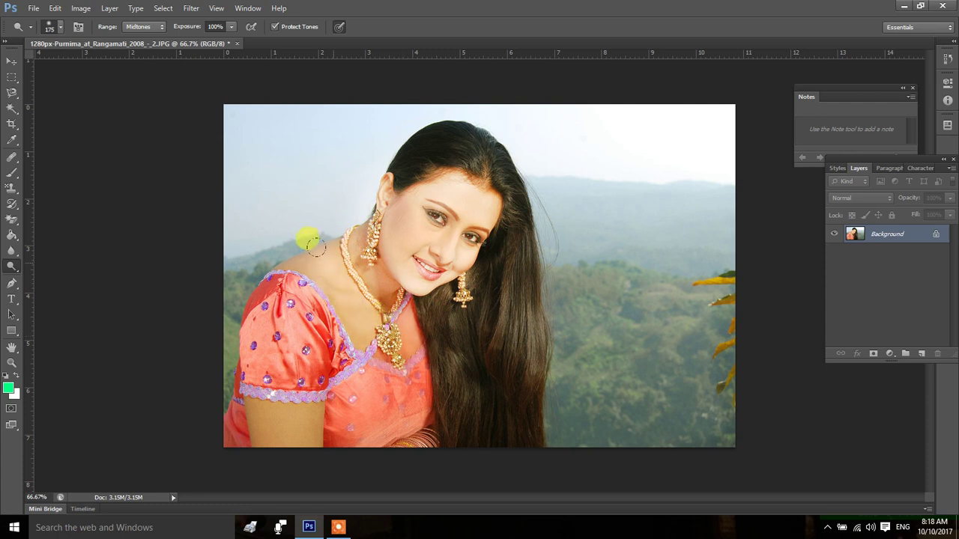
mouse_move(276, 234)
left_mouse_down()
mouse_move(343, 278)
mouse_move(246, 210)
mouse_move(285, 375)
mouse_move(368, 303)
mouse_move(359, 142)
mouse_move(349, 262)
mouse_move(250, 316)
left_mouse_up()
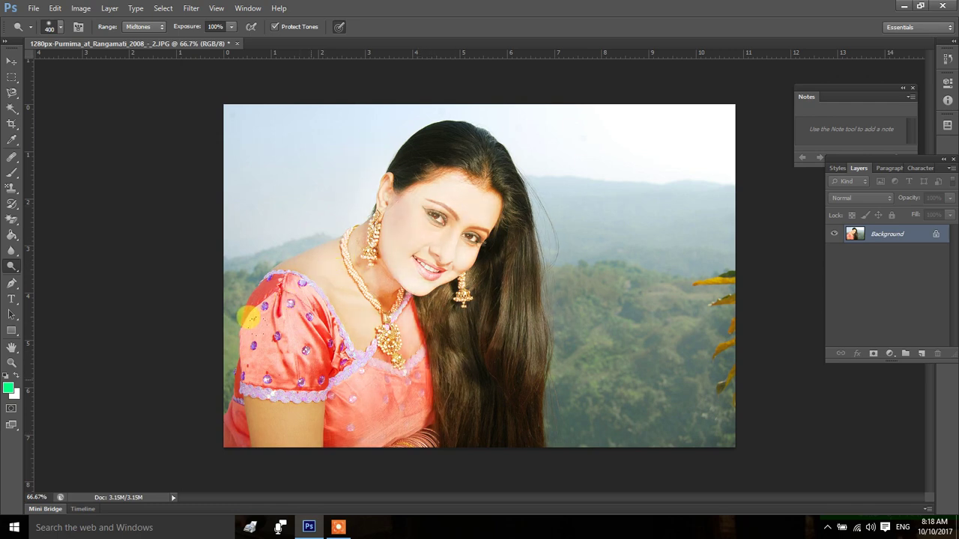
left_click_drag(250, 319, 303, 266)
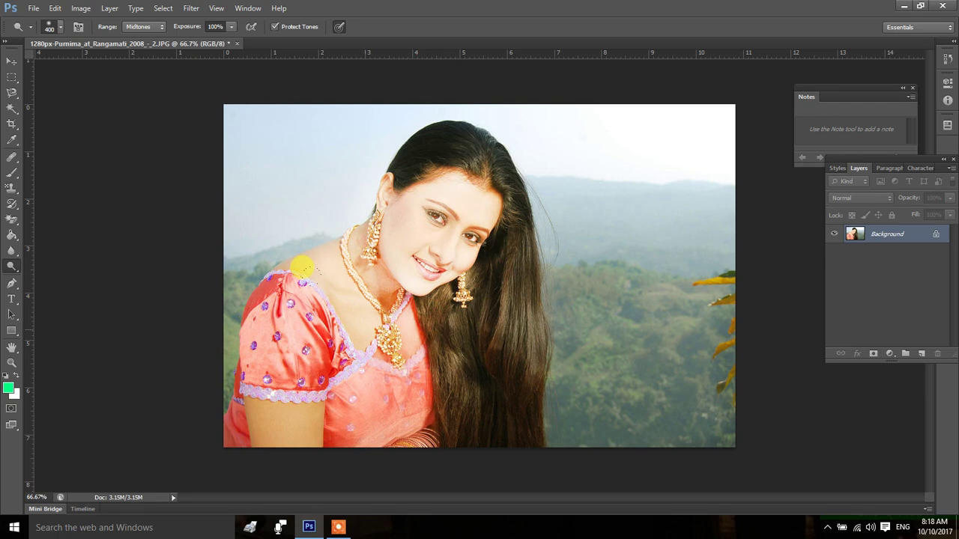
- Undo the face dodging and raise the RGB curve from input 97 to output 127
key("ctrl+alt+z")
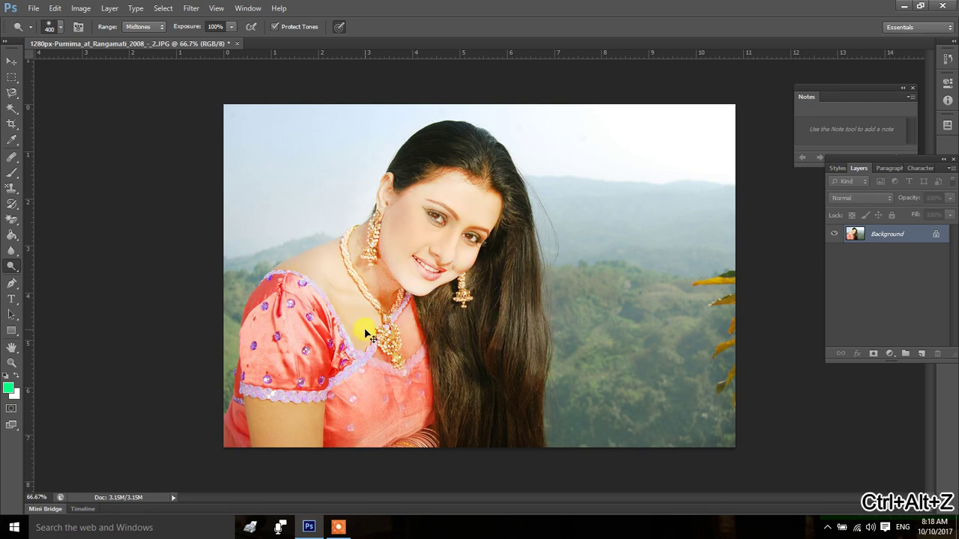
key("ctrl+m")
left_click_drag(666, 361, 672, 347)
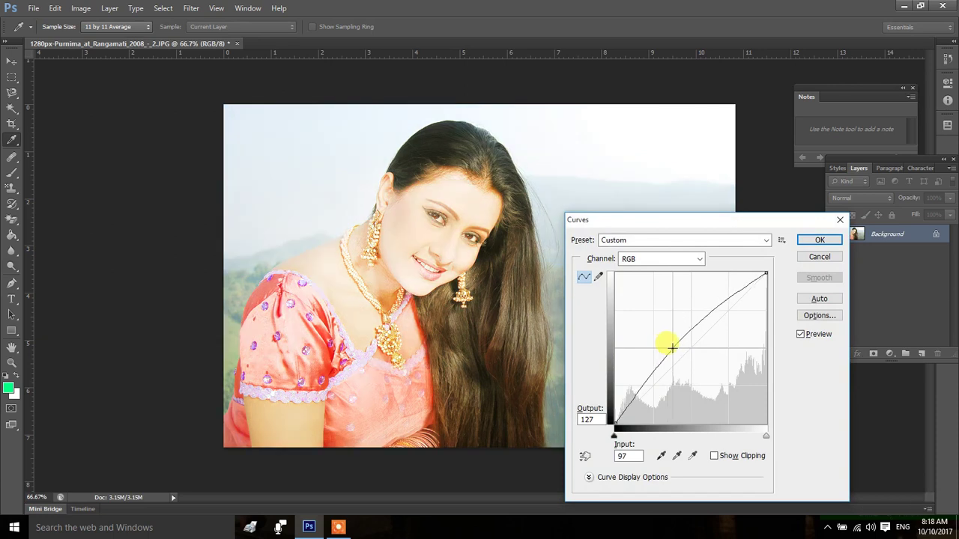
- Apply the Curves brightening, then try Levels with black input 28 and white 235
left_click(833, 240)
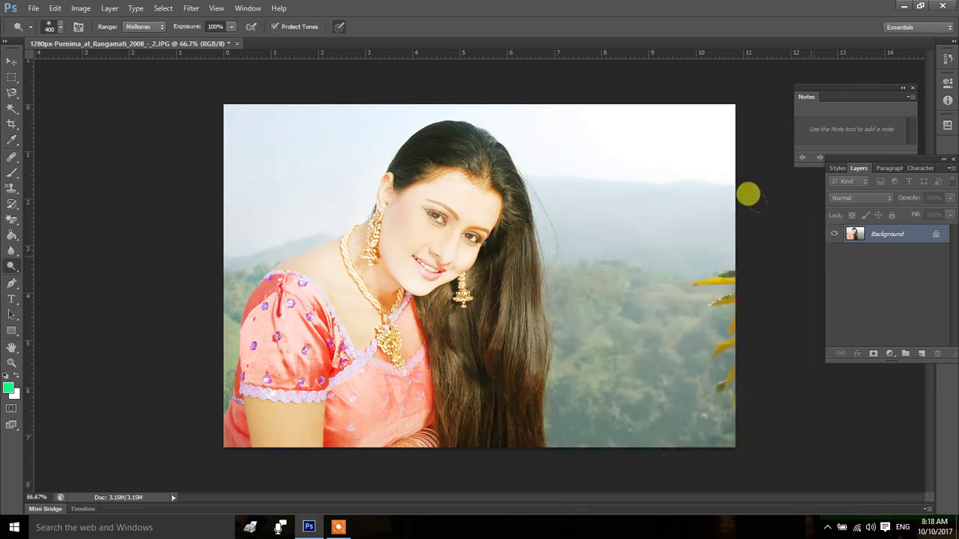
key("ctrl+l")
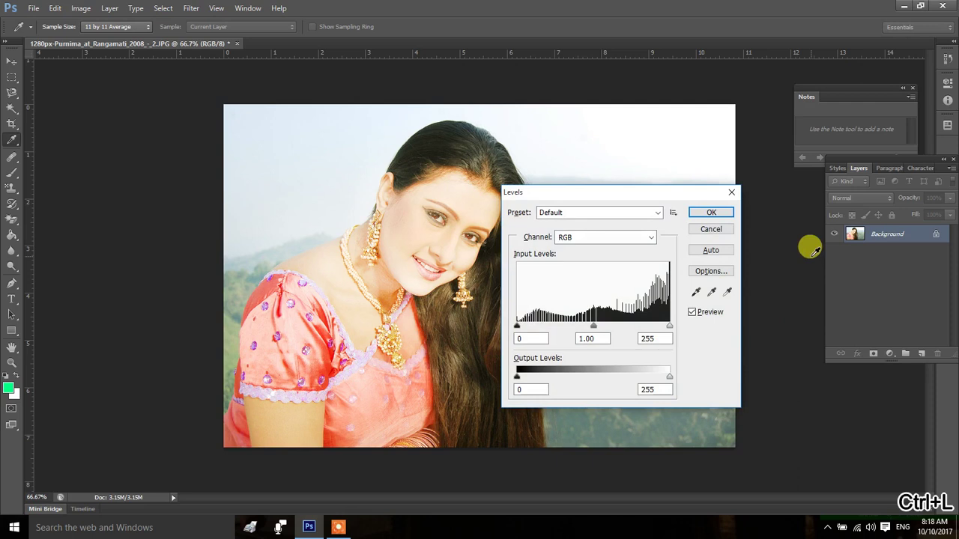
left_click_drag(670, 328, 652, 328)
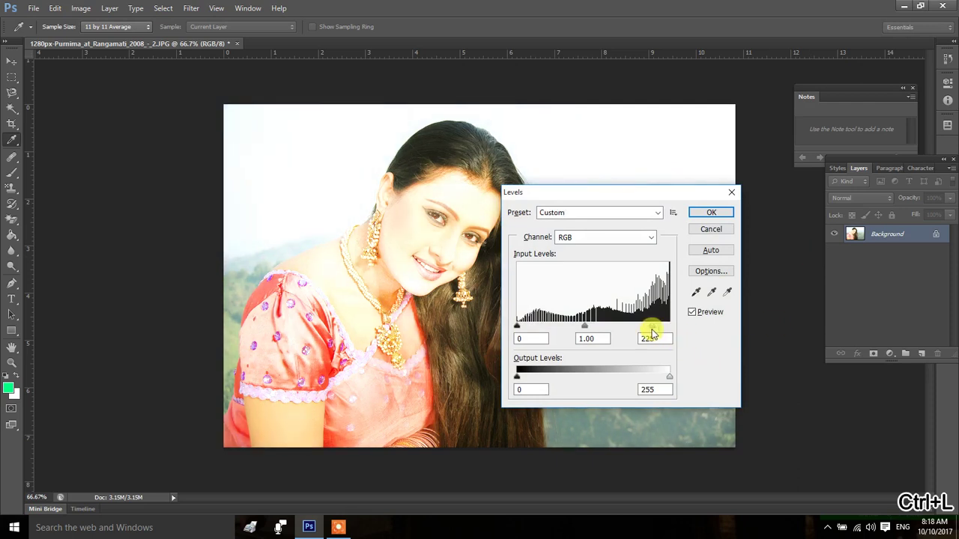
left_click_drag(589, 331, 605, 328)
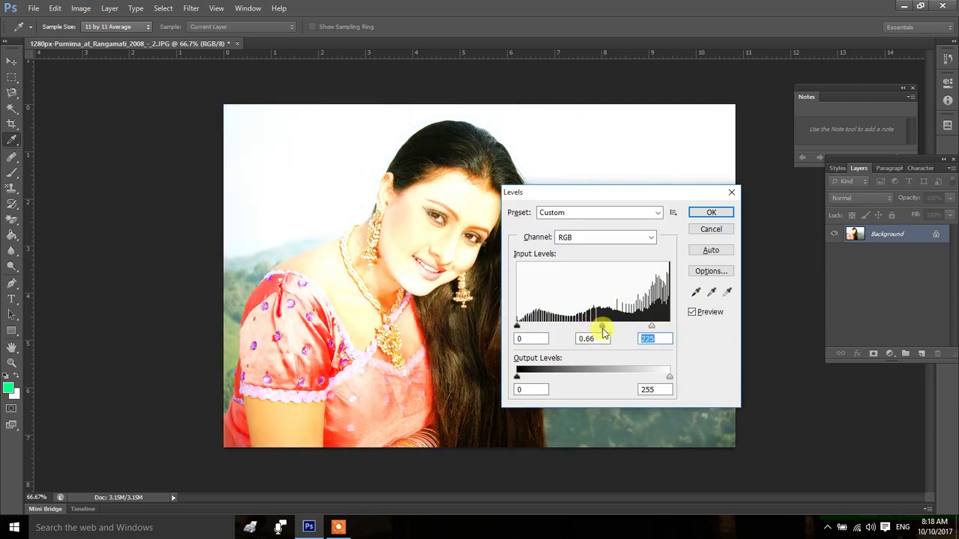
left_click_drag(519, 328, 533, 328)
left_click_drag(652, 326, 675, 327)
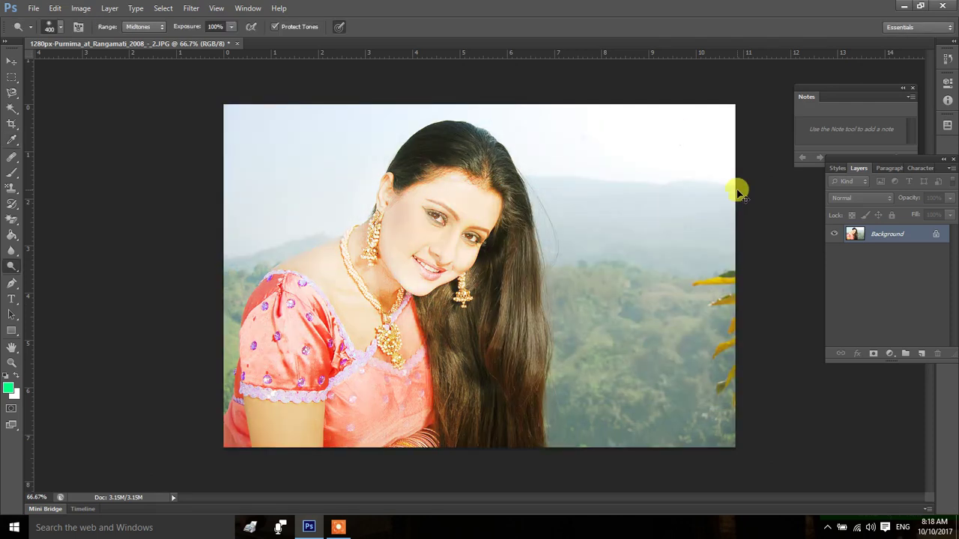
- Try Levels on the Green channel with 0.92 midtones, close it, and open Image > Adjustments
key("ctrl+l")
left_click(598, 239)
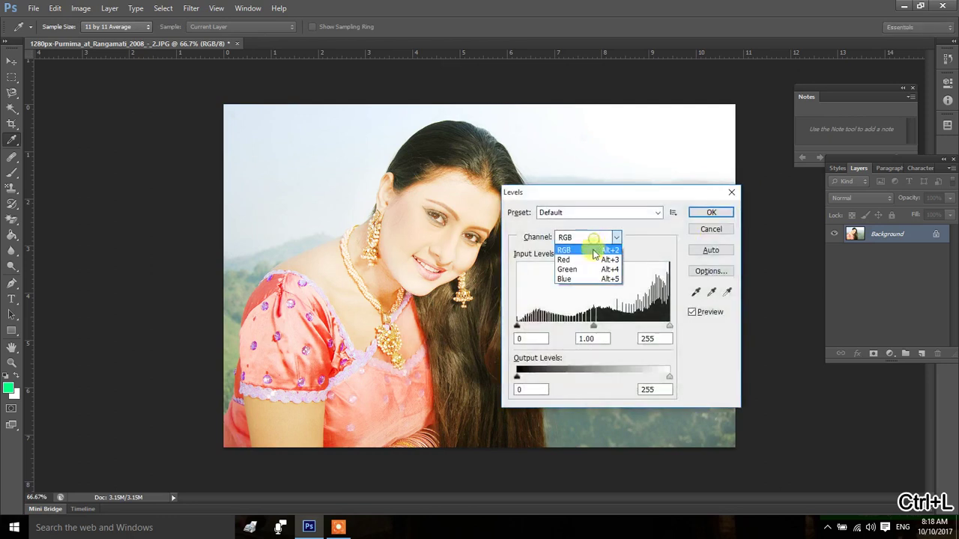
left_click(592, 270)
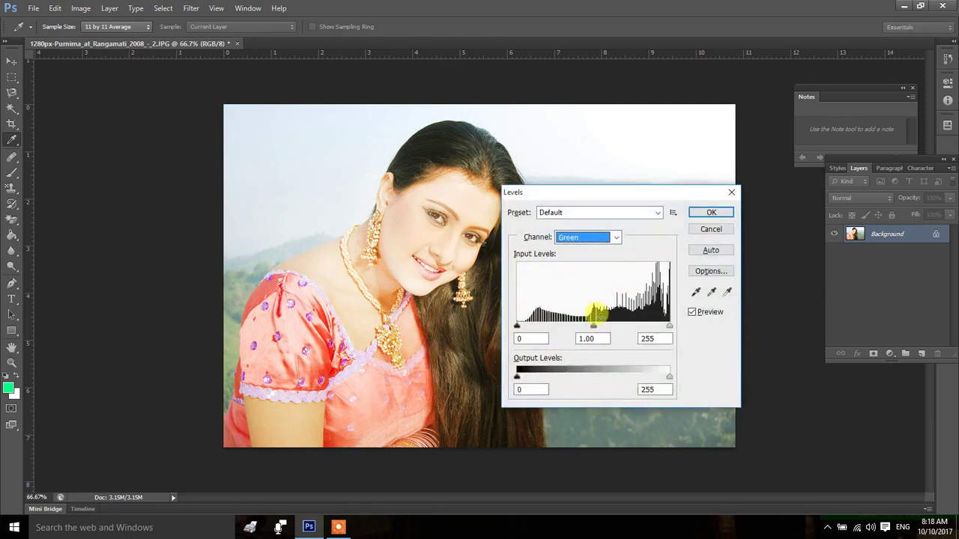
left_click_drag(596, 330, 599, 329)
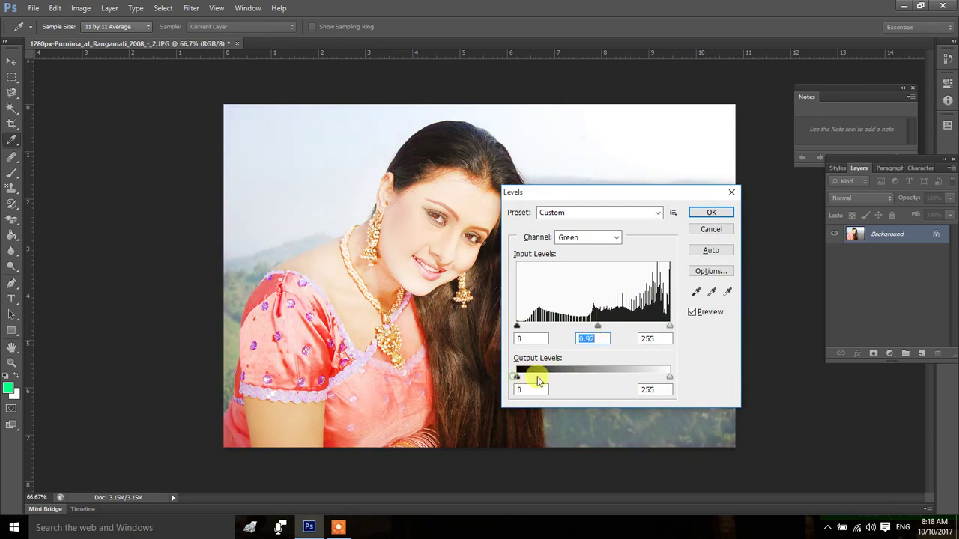
left_click(731, 192)
key("o")
left_click(75, 9)
mouse_move(98, 39)
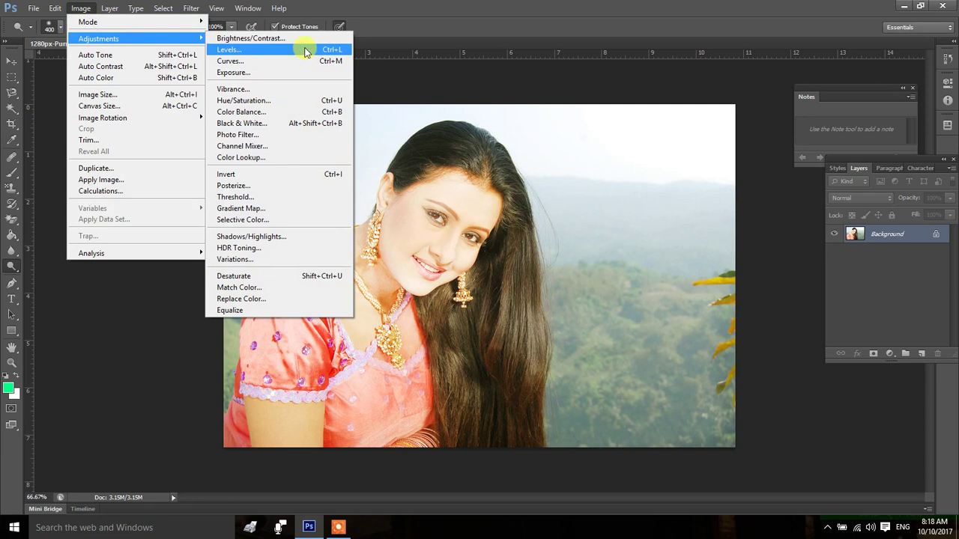
left_click(304, 111)
left_click_drag(484, 132, 701, 182)
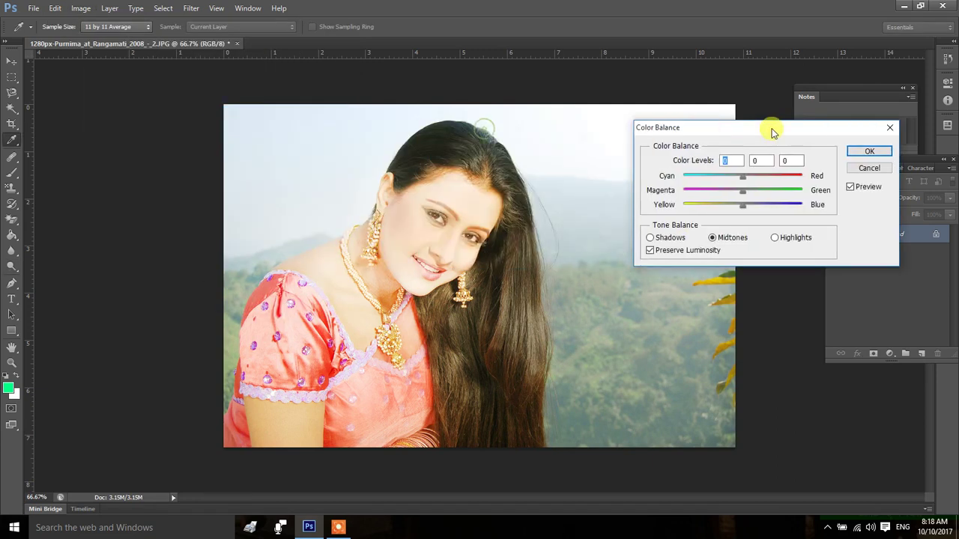
mouse_move(673, 257)
left_mouse_down()
mouse_move(655, 256)
mouse_move(709, 227)
mouse_move(642, 227)
left_mouse_up()
left_click(694, 233)
left_click(800, 227)
key("o")
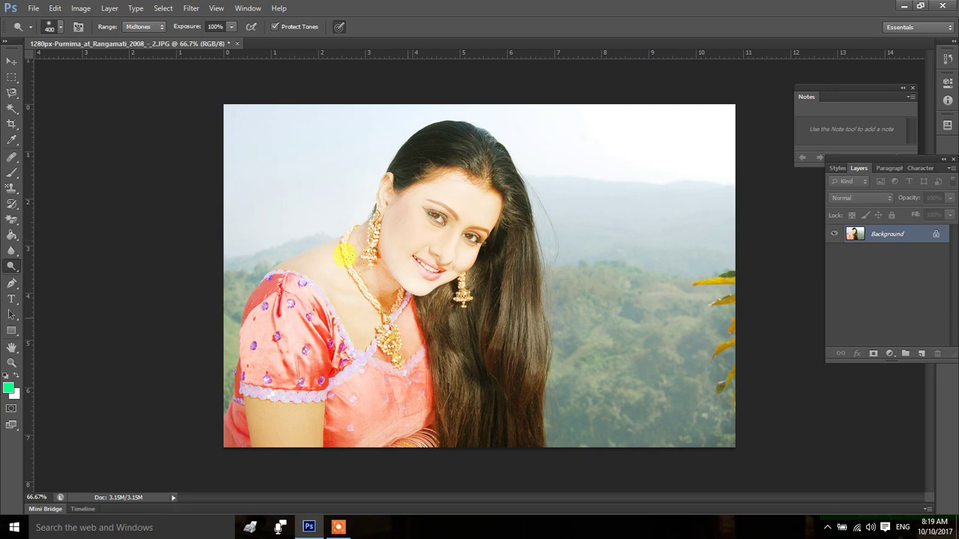
left_click(338, 528)
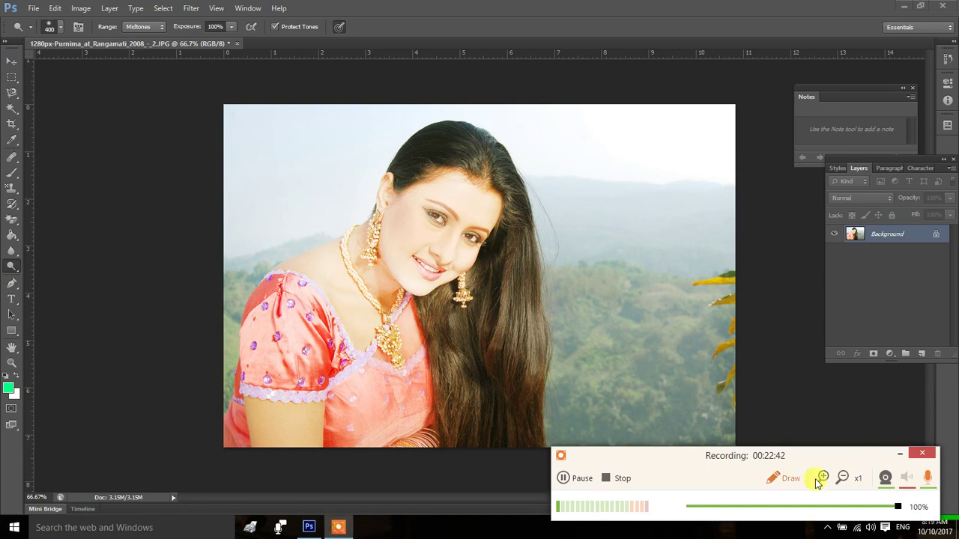
left_click(899, 453)
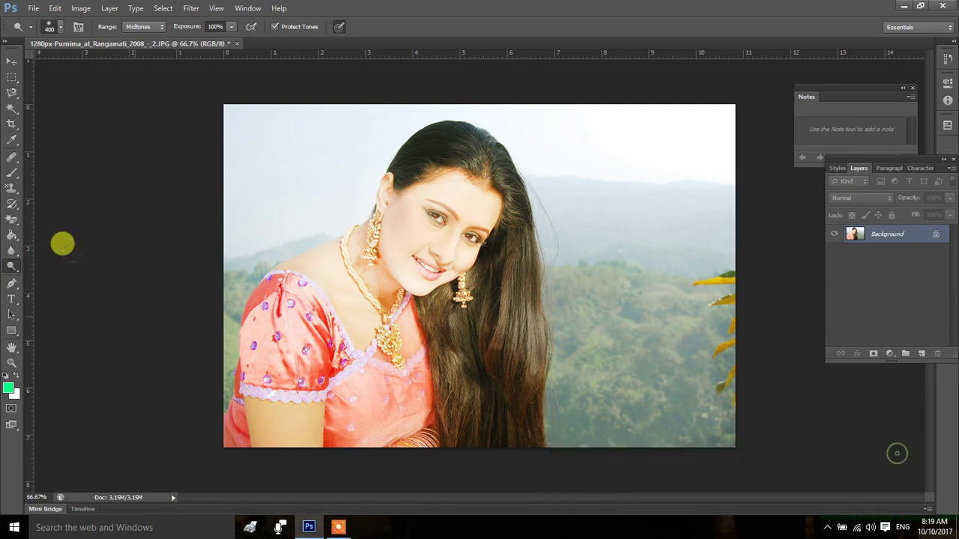
right_click(11, 264)
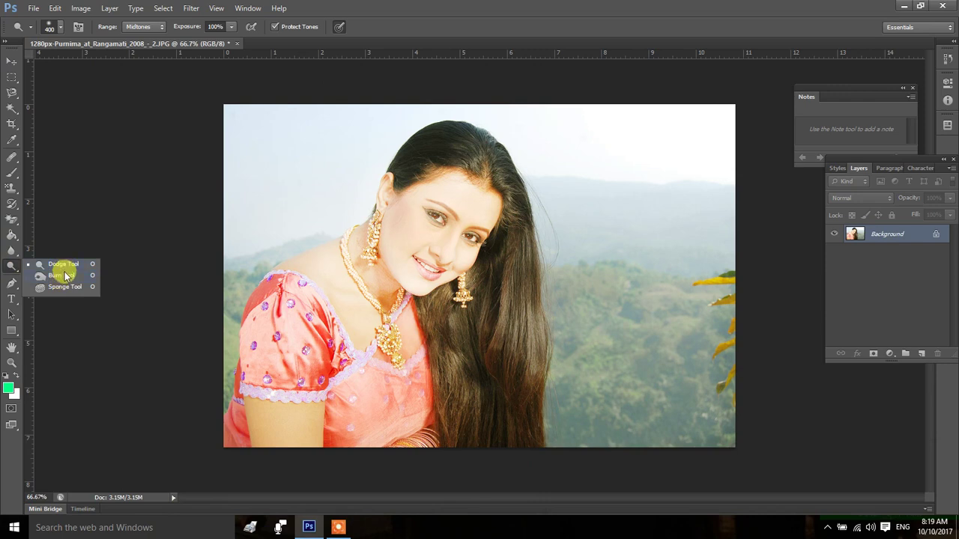
left_click(68, 267)
- Dodge the Highlights range to brighten the hazy mountains, lower-right background and her face
left_click(143, 26)
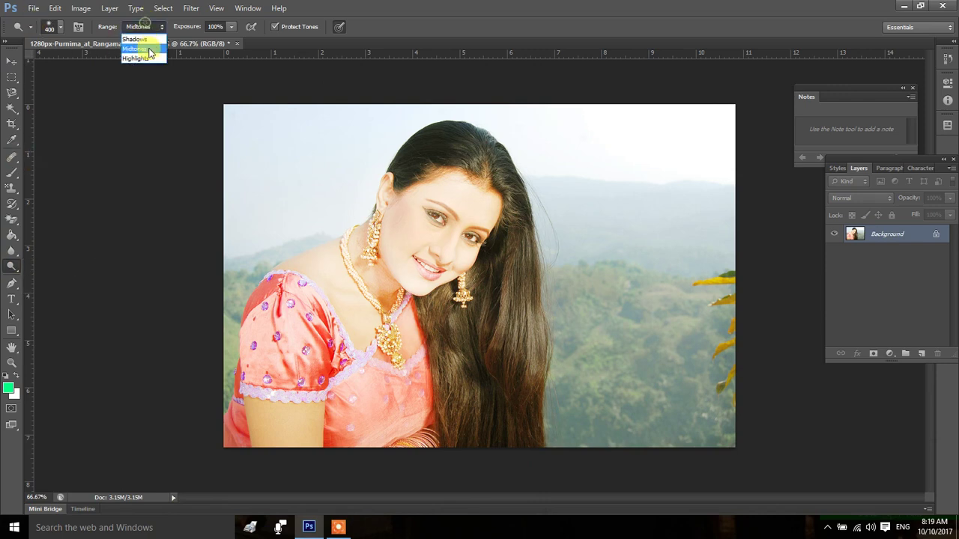
left_click(149, 60)
mouse_move(519, 187)
left_mouse_down()
mouse_move(524, 259)
mouse_move(455, 172)
left_mouse_up()
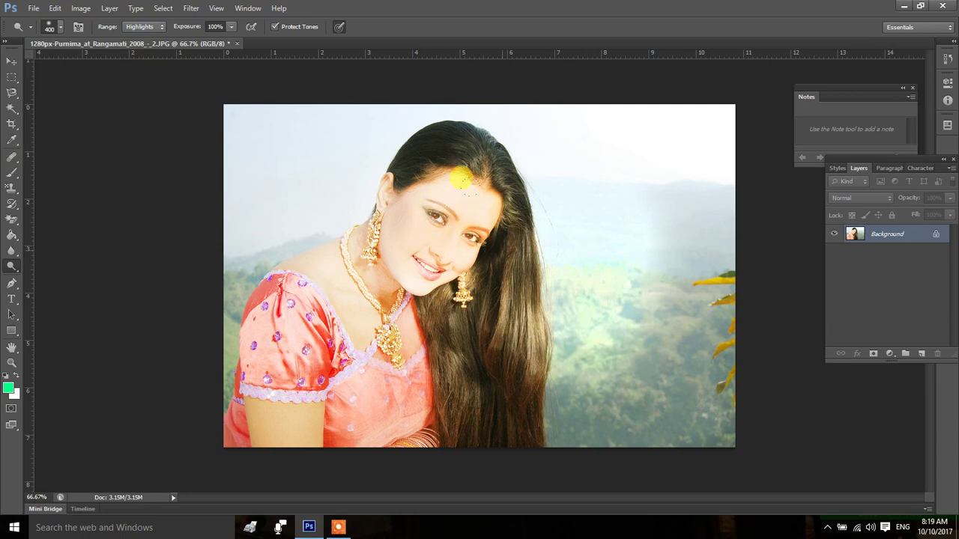
left_click_drag(568, 253, 507, 369)
mouse_move(402, 172)
left_mouse_down()
mouse_move(395, 123)
mouse_move(389, 221)
mouse_move(300, 337)
mouse_move(322, 394)
mouse_move(230, 122)
mouse_move(258, 63)
mouse_move(145, 227)
mouse_move(47, 188)
mouse_move(79, 57)
left_mouse_up()
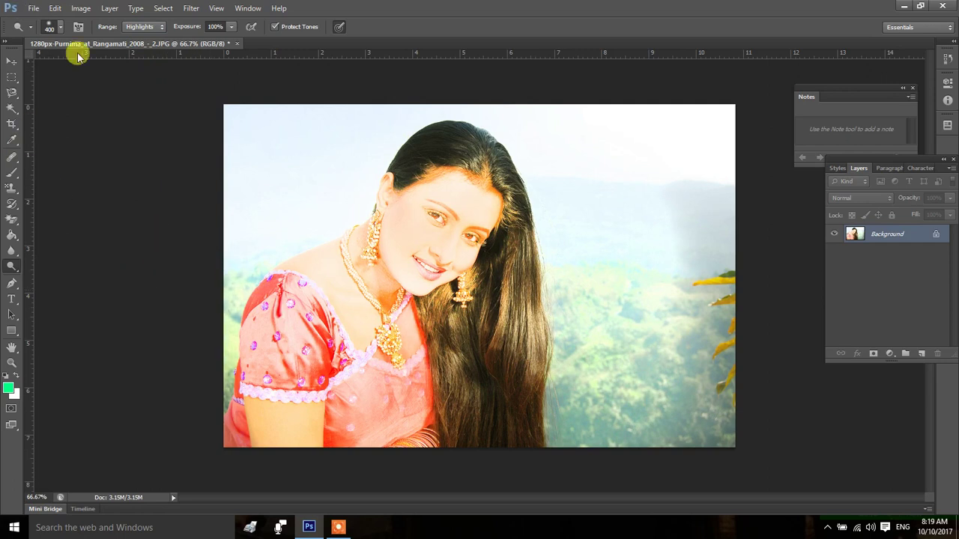
mouse_move(563, 135)
left_mouse_down()
mouse_move(634, 240)
mouse_move(497, 342)
mouse_move(479, 308)
left_mouse_up()
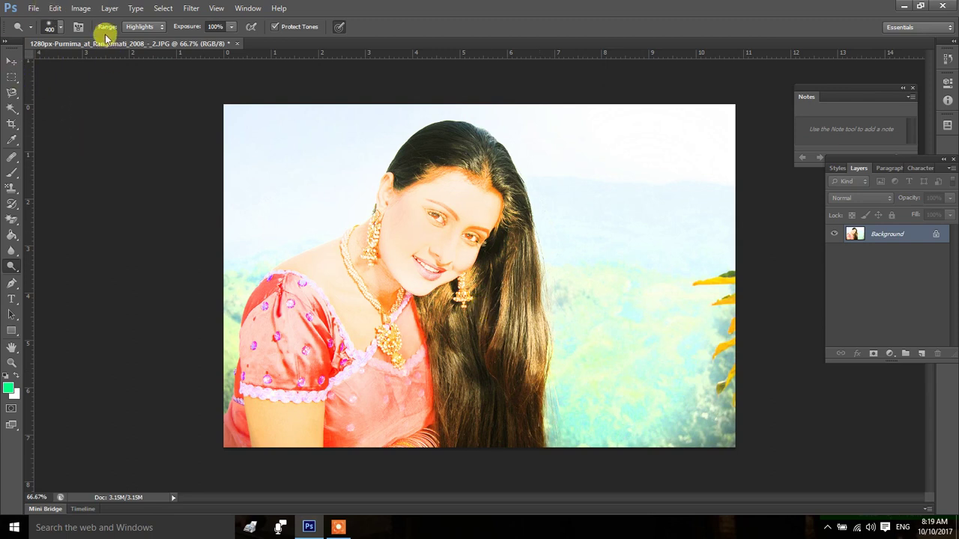
- Set the dodge Range to Shadows and lower Exposure to 41%
left_click(137, 27)
left_click(140, 47)
left_click(145, 29)
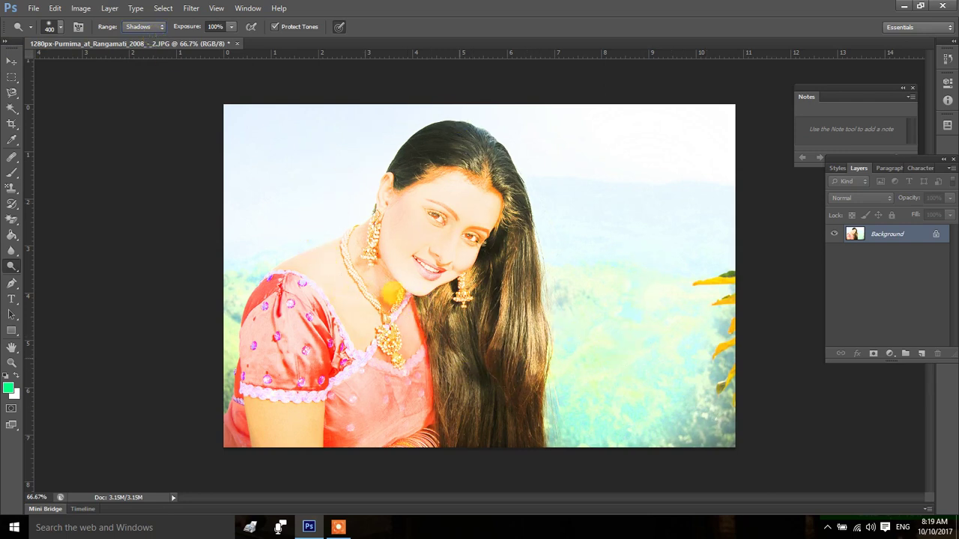
left_click(231, 26)
left_click_drag(217, 39, 194, 39)
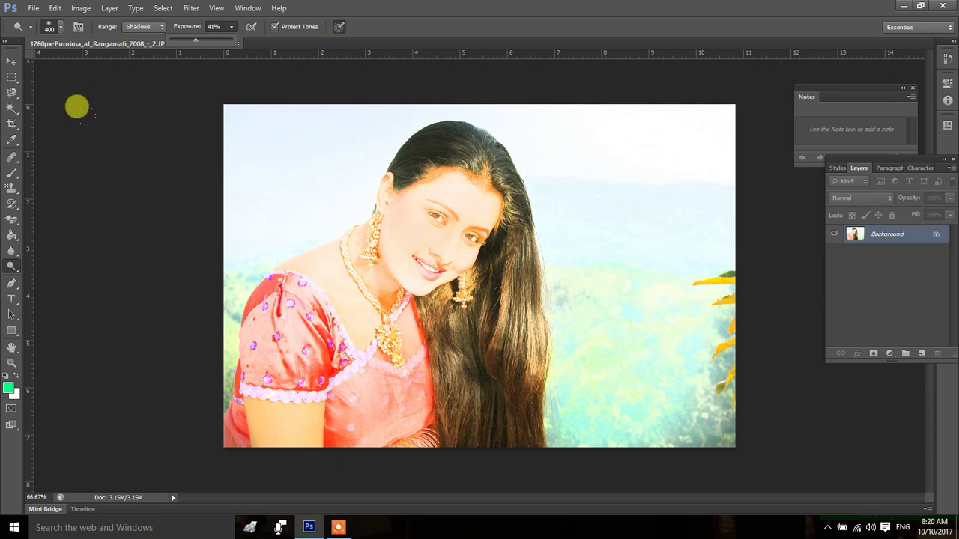
right_click(9, 268)
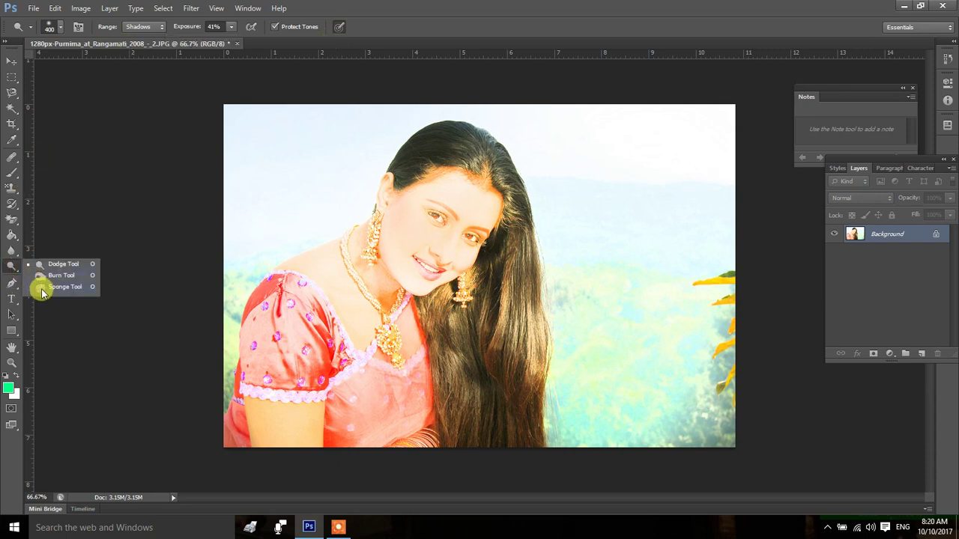
- Desaturate her face, hair and background with the Sponge at 100% flow and a larger brush
left_click(43, 287)
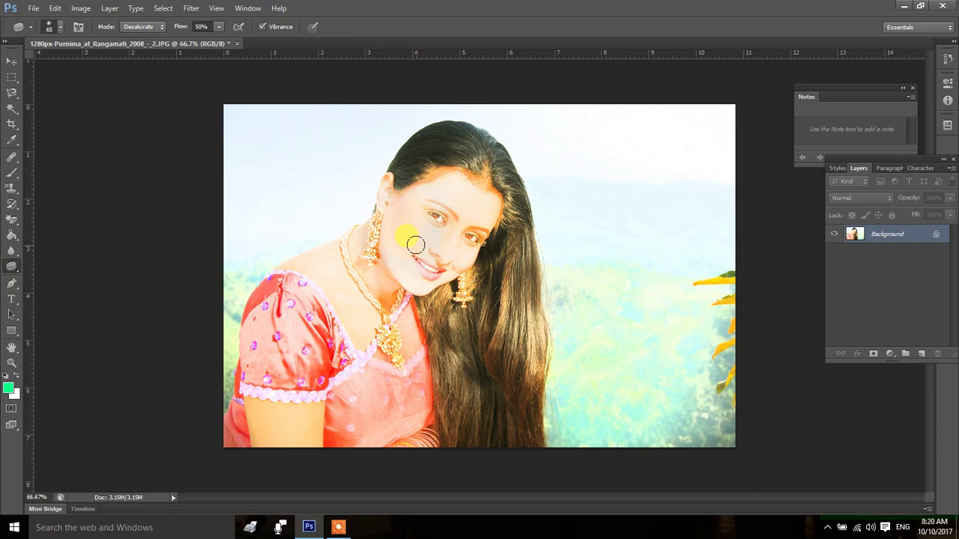
left_click(218, 26)
left_click_drag(221, 45, 327, 83)
key("bracketright")
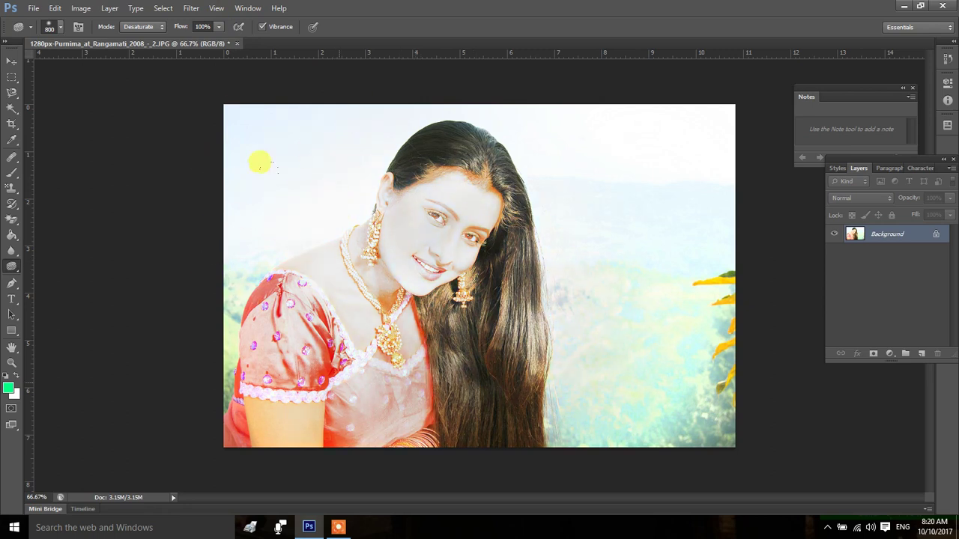
mouse_move(516, 244)
left_mouse_down()
mouse_move(491, 251)
mouse_move(517, 230)
left_mouse_up()
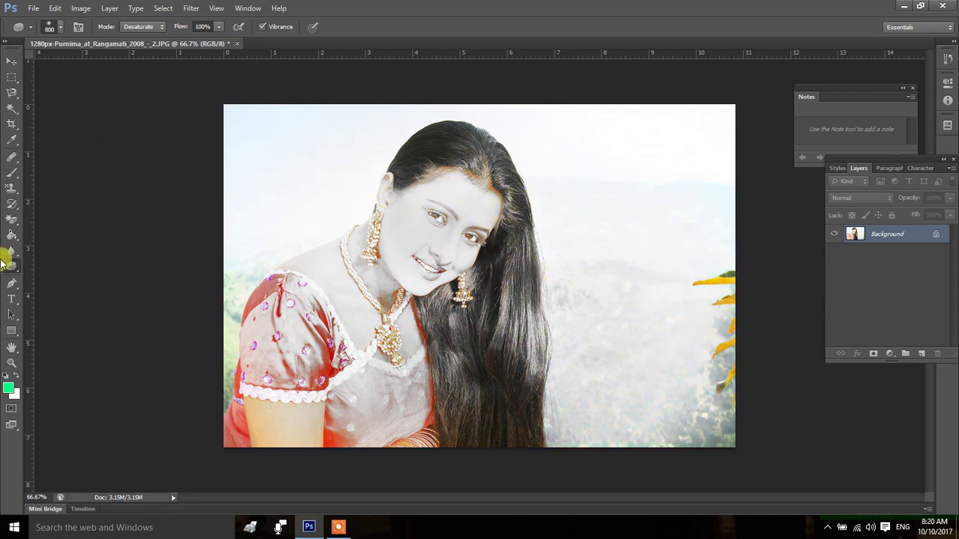
key("bracketleft")
key("bracketleft")
key("bracketleft")
left_click(11, 283)
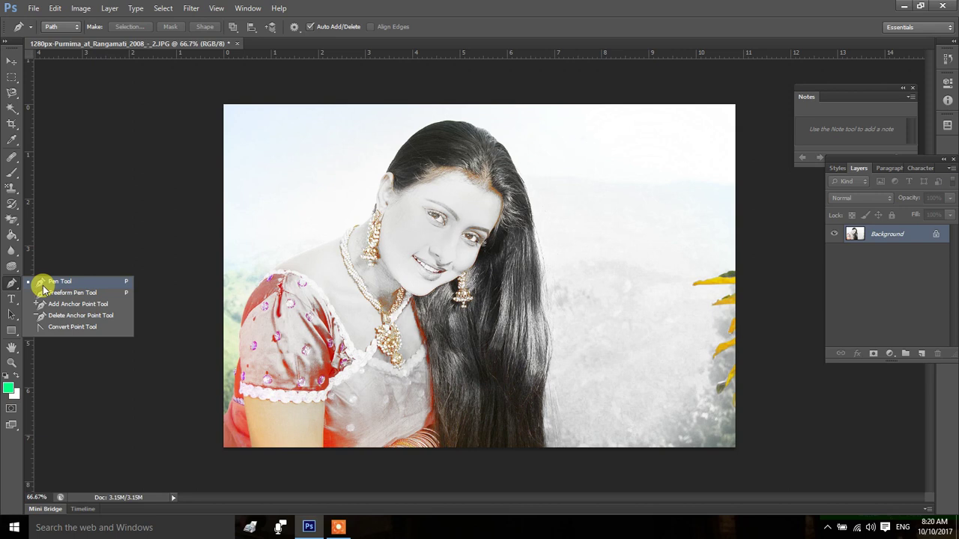
- Draw a wavy pen path across her face and the right side of the photo
left_click(56, 282)
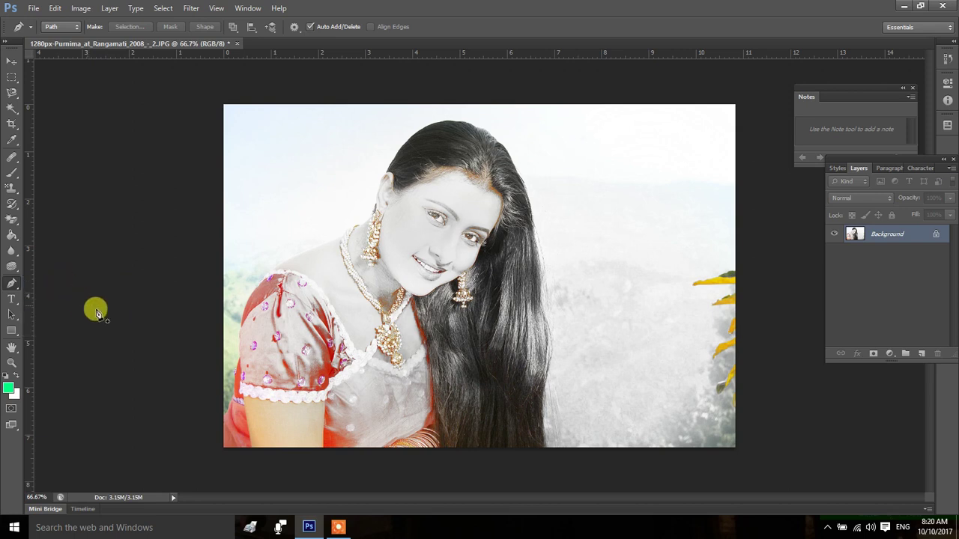
left_click(514, 319)
left_click_drag(599, 315, 636, 304)
left_click_drag(667, 353, 712, 398)
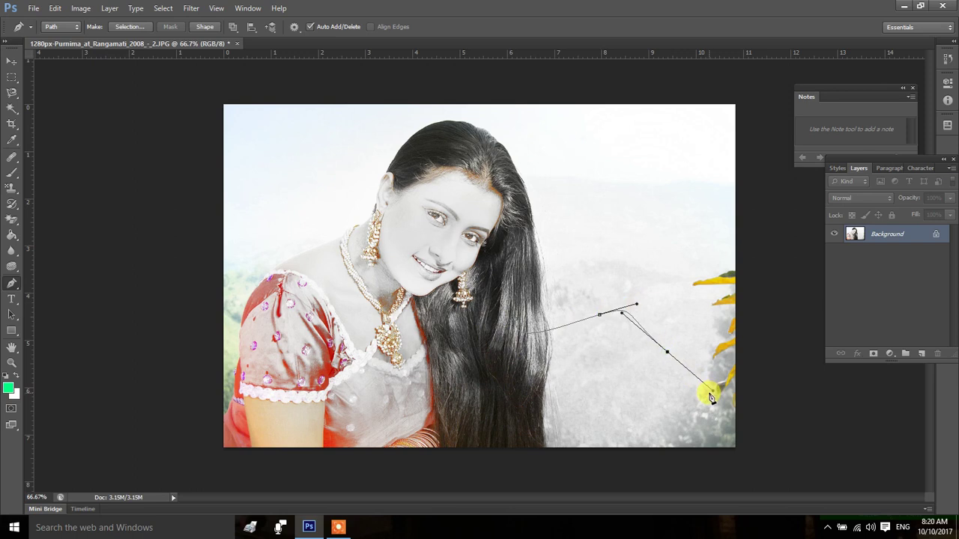
mouse_move(697, 397)
left_mouse_down()
mouse_move(520, 387)
mouse_move(435, 418)
mouse_move(421, 405)
left_mouse_up()
mouse_move(461, 349)
left_mouse_down()
mouse_move(486, 359)
mouse_move(526, 352)
left_mouse_up()
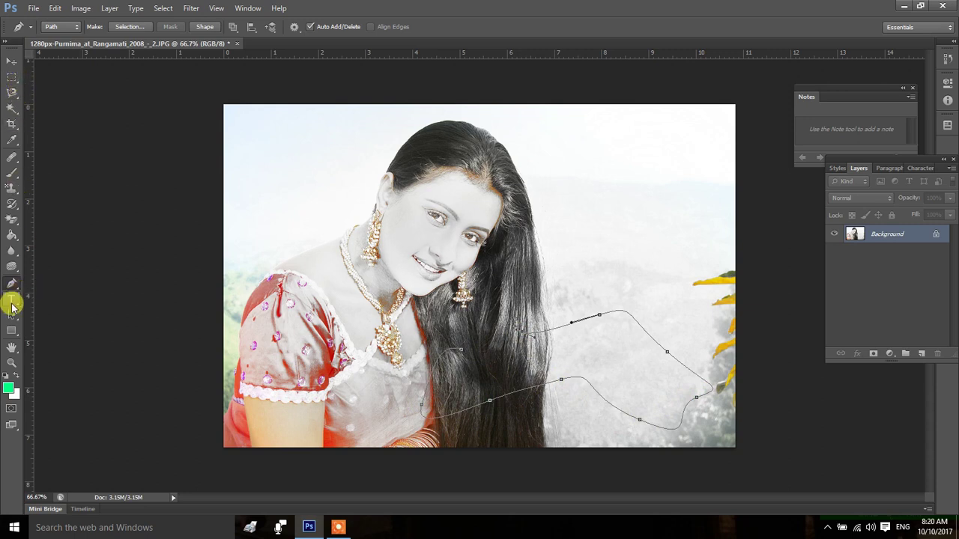
- Move the wavy path up about 160 px, dismiss the error, then select and delete it
left_click(16, 314)
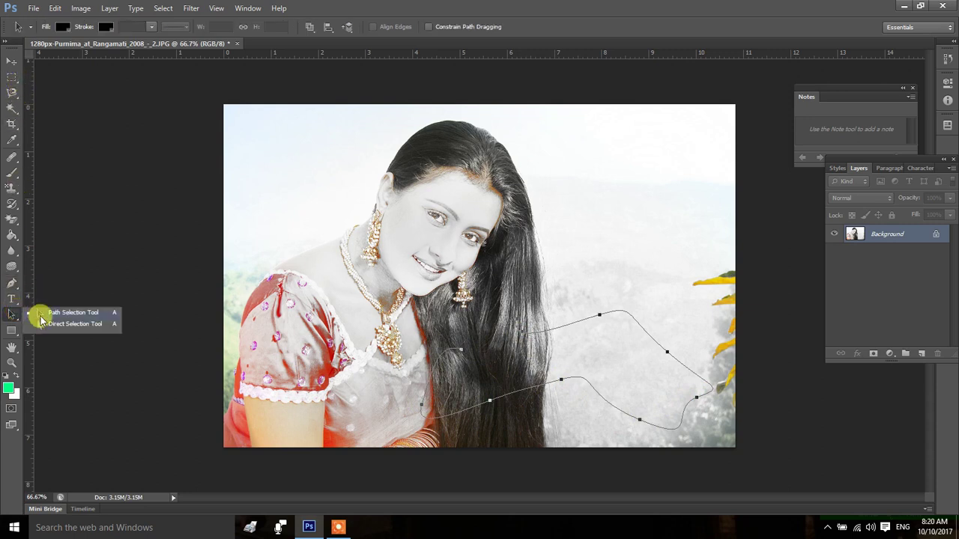
left_click(41, 316)
left_click_drag(602, 317, 599, 197)
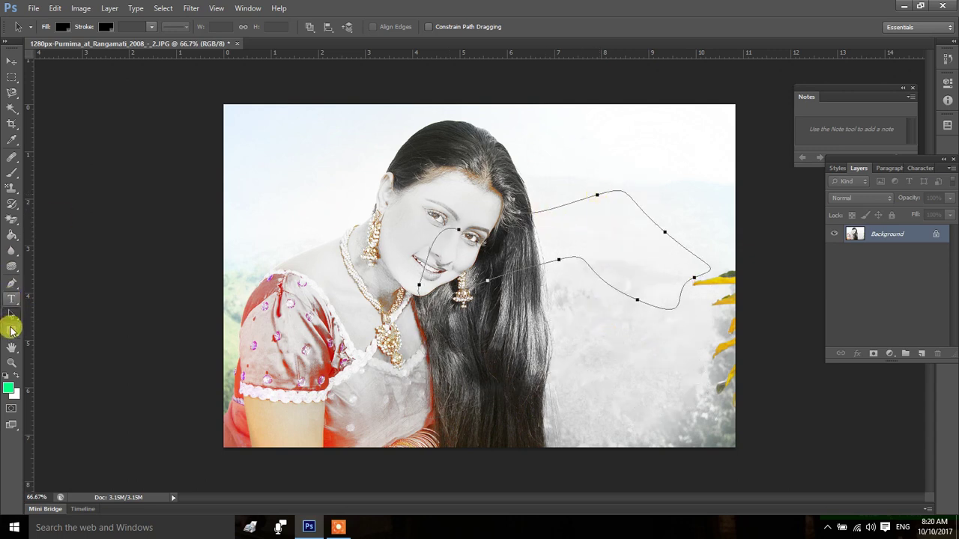
left_click(9, 330)
left_click(465, 204)
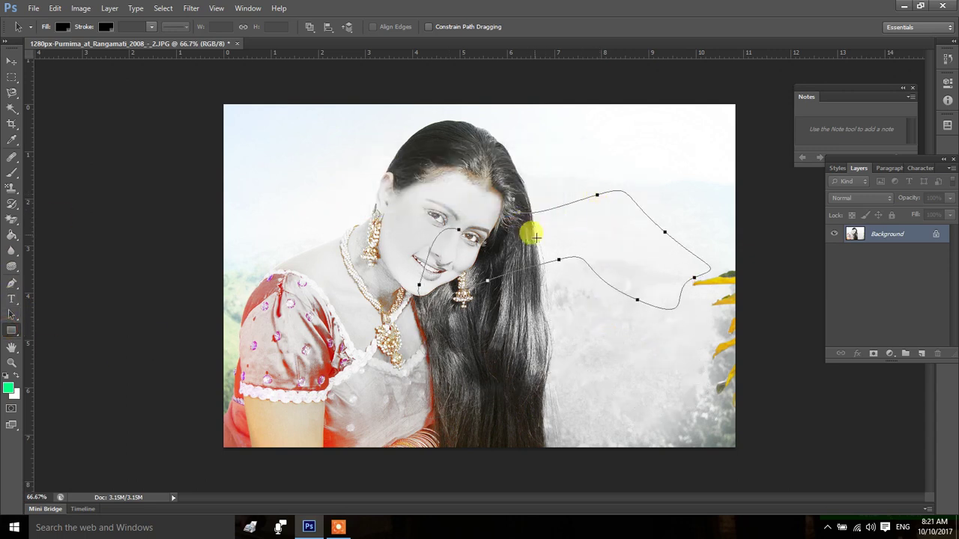
key("a")
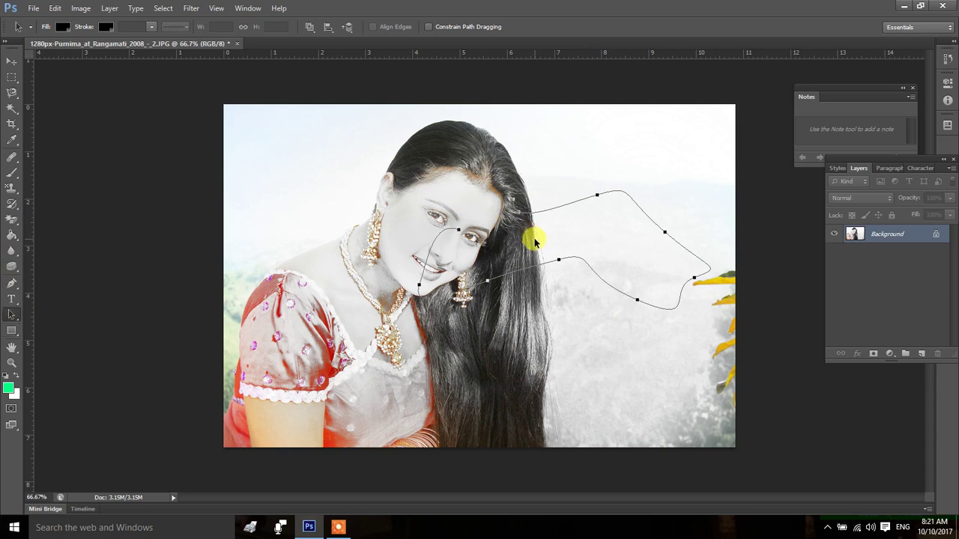
left_click_drag(387, 138, 716, 352)
key("Delete")
- Choose the Custom Shape tool and browse the custom shape picker
left_click_drag(9, 335, 75, 387)
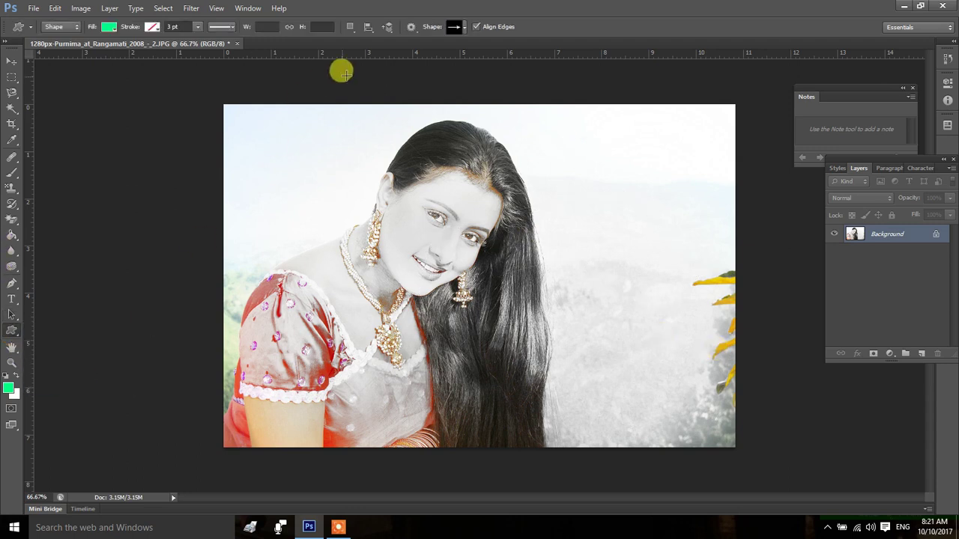
left_click(459, 27)
scroll(456, 104, "down", 2)
scroll(469, 105, "up", 1)
scroll(468, 98, "up", 1)
scroll(450, 82, "down", 2)
scroll(434, 77, "up", 1)
scroll(426, 108, "down", 1)
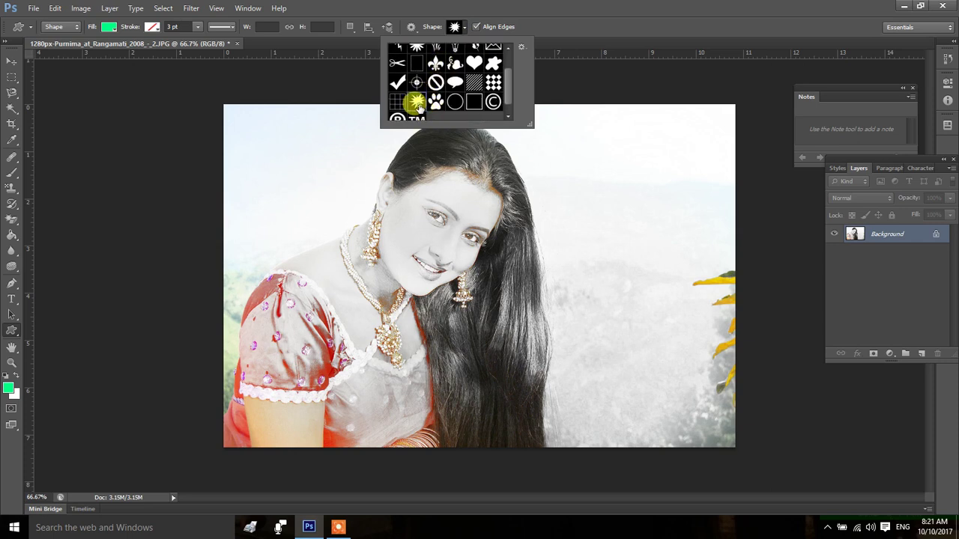
- Pick the fleur-de-lis and drag a green one right of her hair on Shape 1
left_click(433, 66)
left_click(546, 197)
left_click_drag(534, 178, 678, 294)
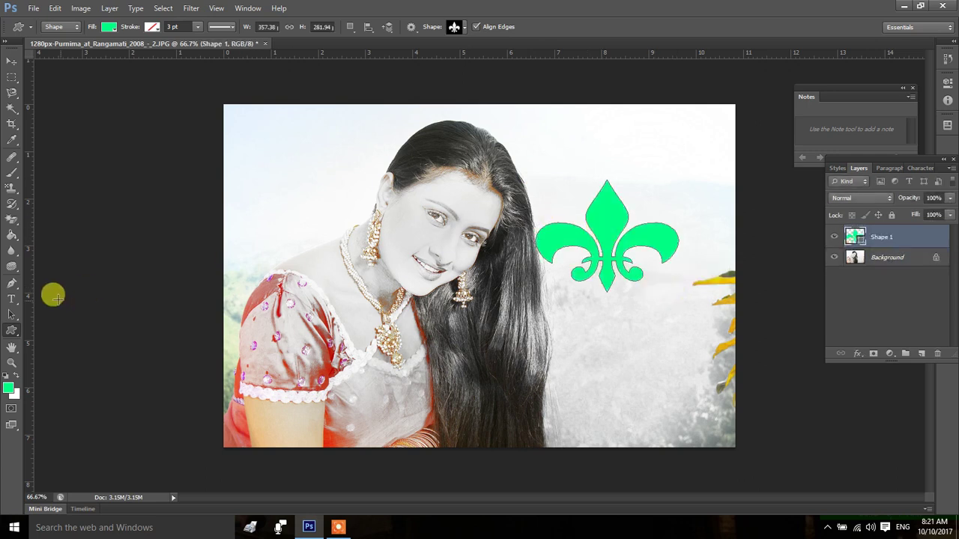
left_click(11, 282)
left_click(57, 284)
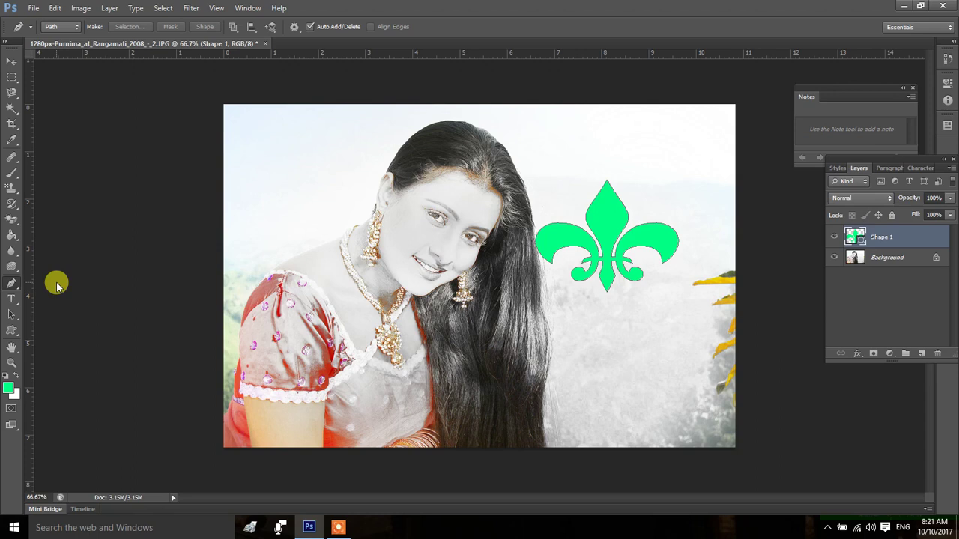
- Set the Pen and Custom Shape tools to Path mode and drag out test outlines
left_click(60, 26)
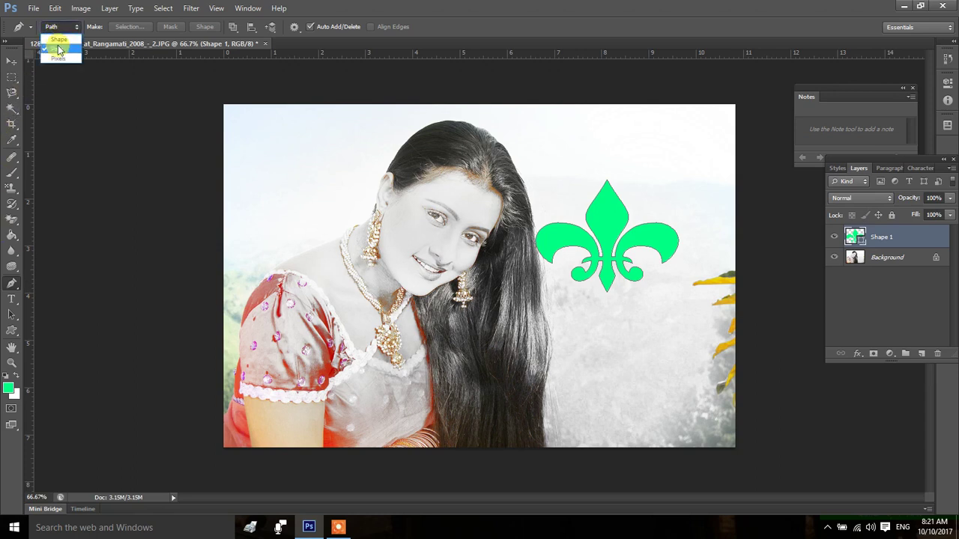
left_click(59, 50)
left_click_drag(560, 313, 676, 426)
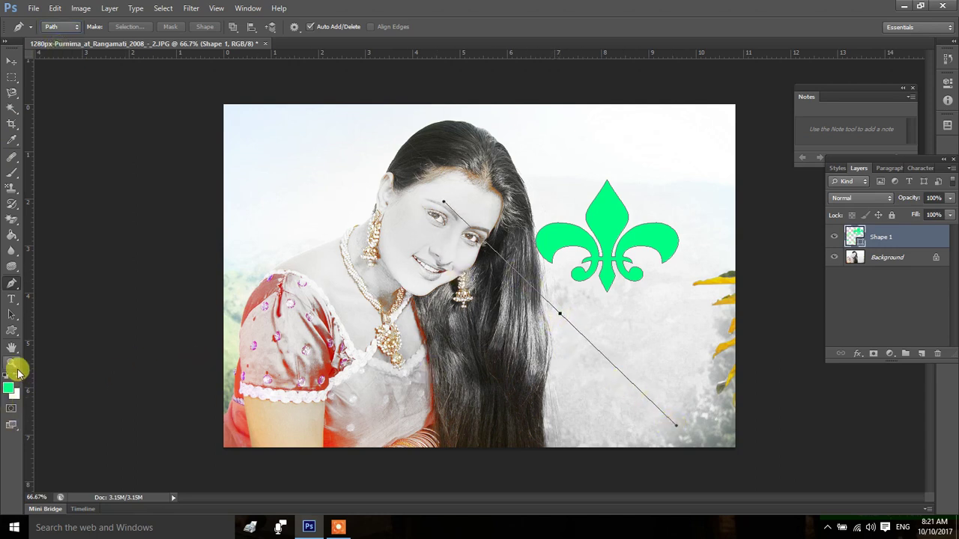
left_click(18, 332)
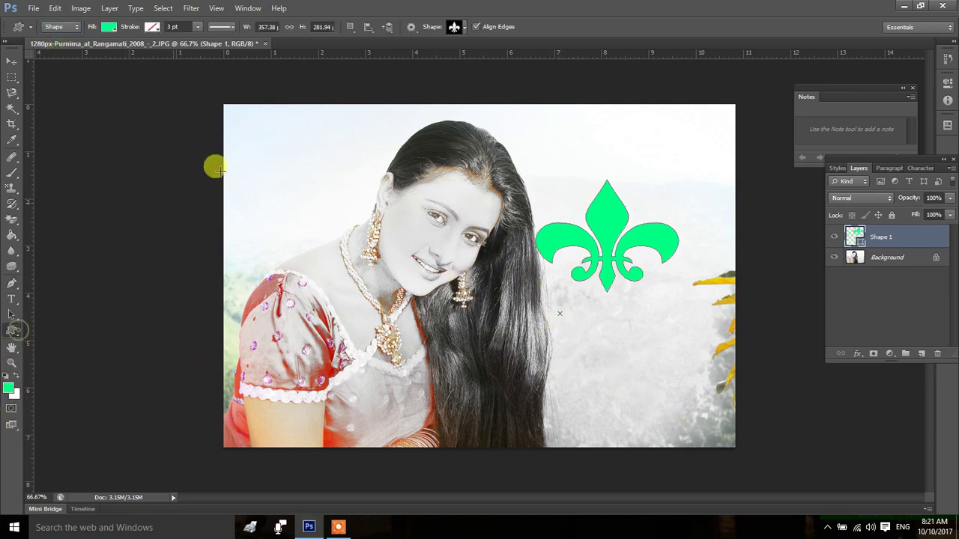
left_click(60, 27)
left_click(59, 48)
left_click_drag(343, 189, 489, 359)
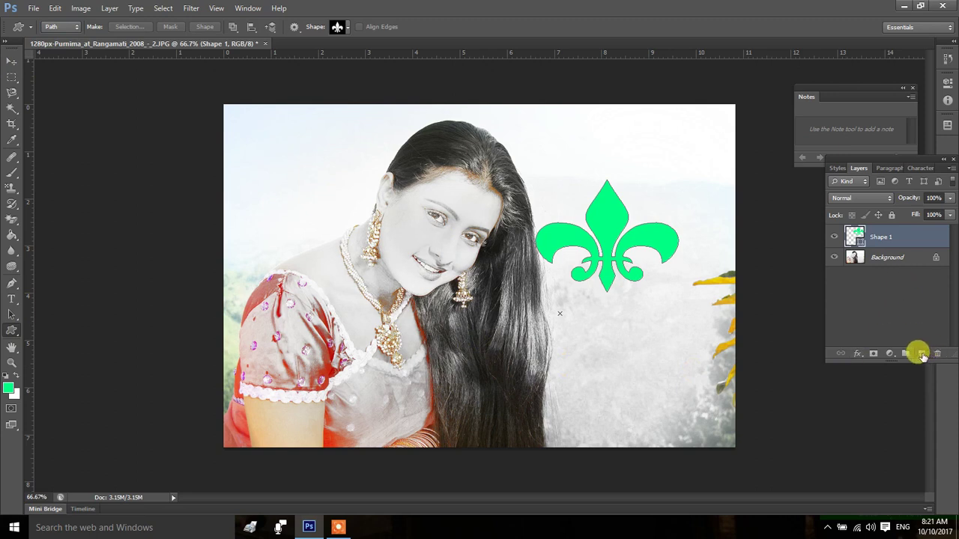
- Add Layer 1 above Shape 1 and draw a fleur-de-lis path overlapping the green shape
left_click(921, 353)
left_click_drag(550, 277, 659, 347)
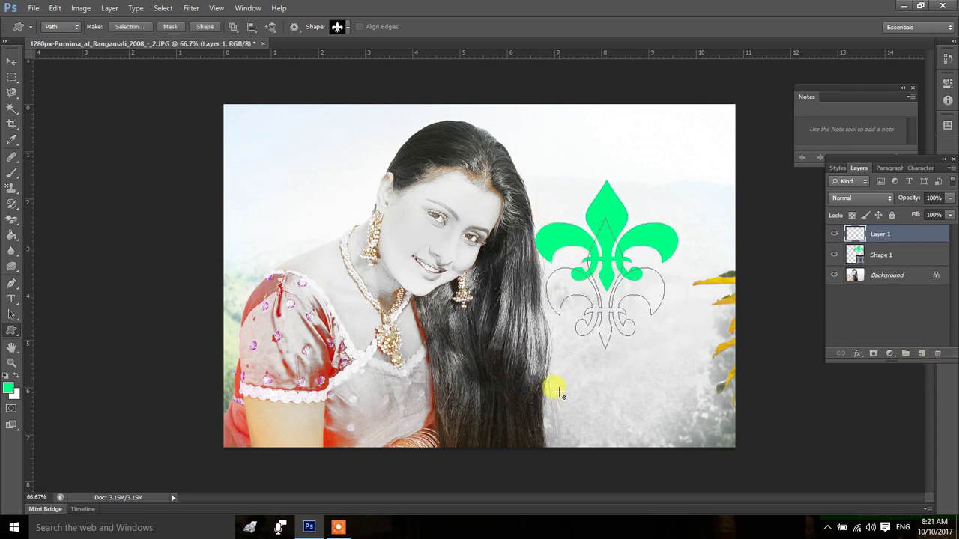
left_click(13, 283)
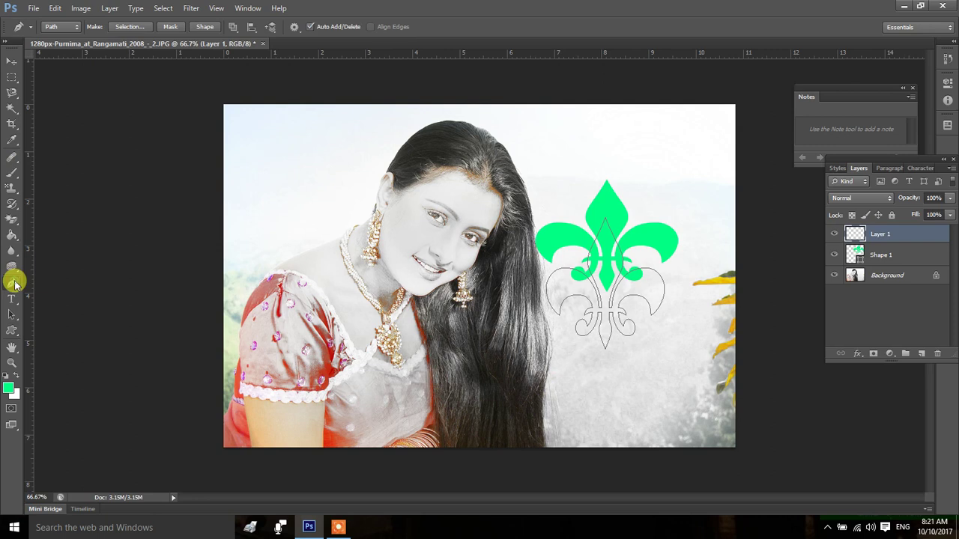
right_click(11, 282)
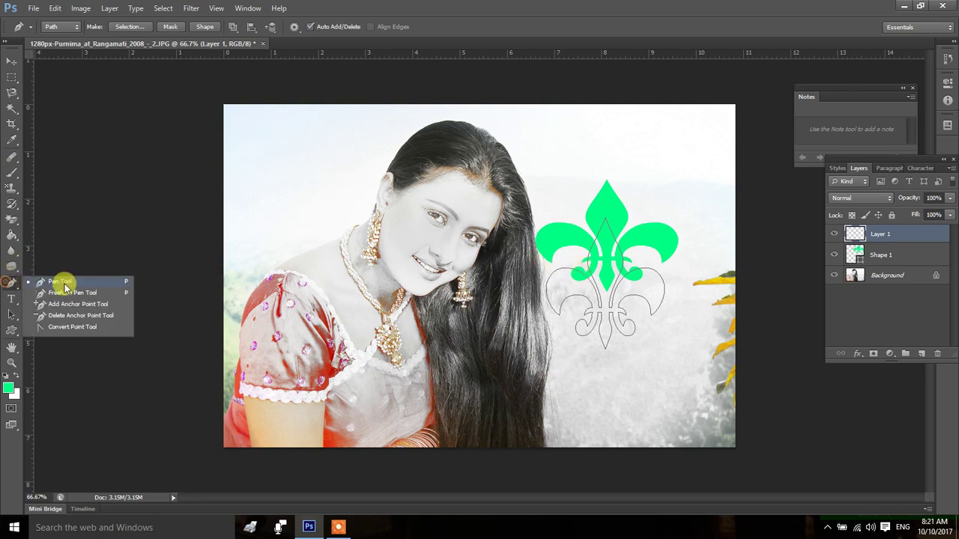
- Select all the fleur-de-lis outline's anchors and move the outline right and up
left_click(13, 319)
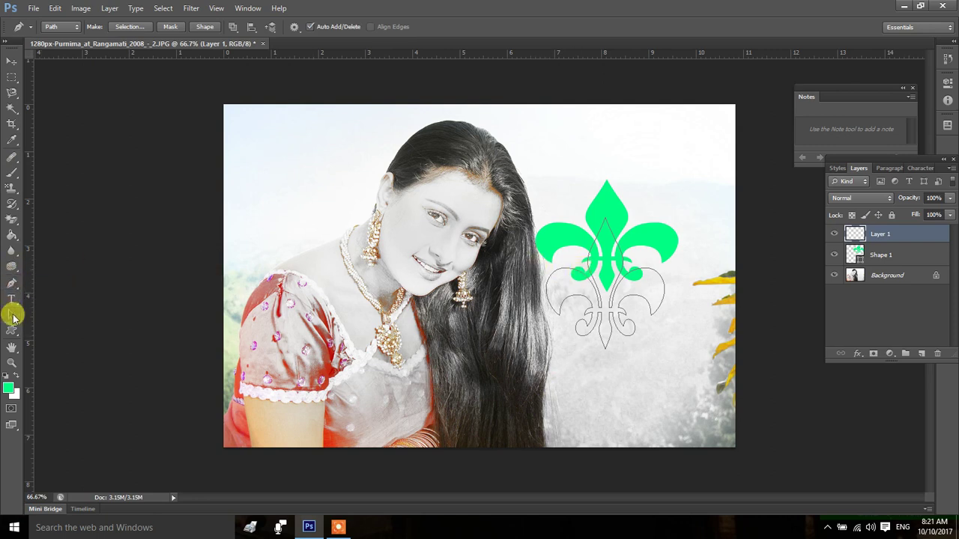
left_click(65, 323)
left_click_drag(534, 228, 668, 364)
left_click_drag(652, 318, 660, 329)
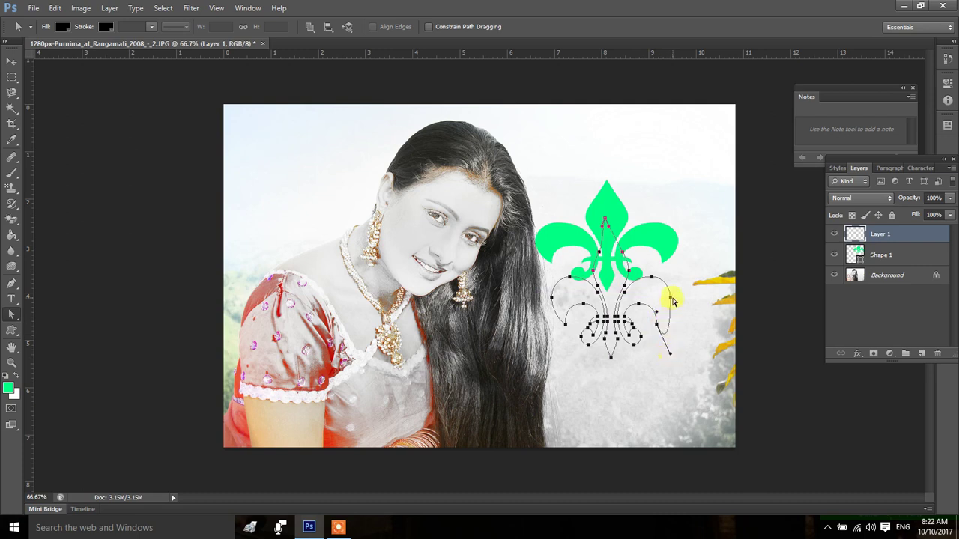
left_click_drag(671, 300, 688, 289)
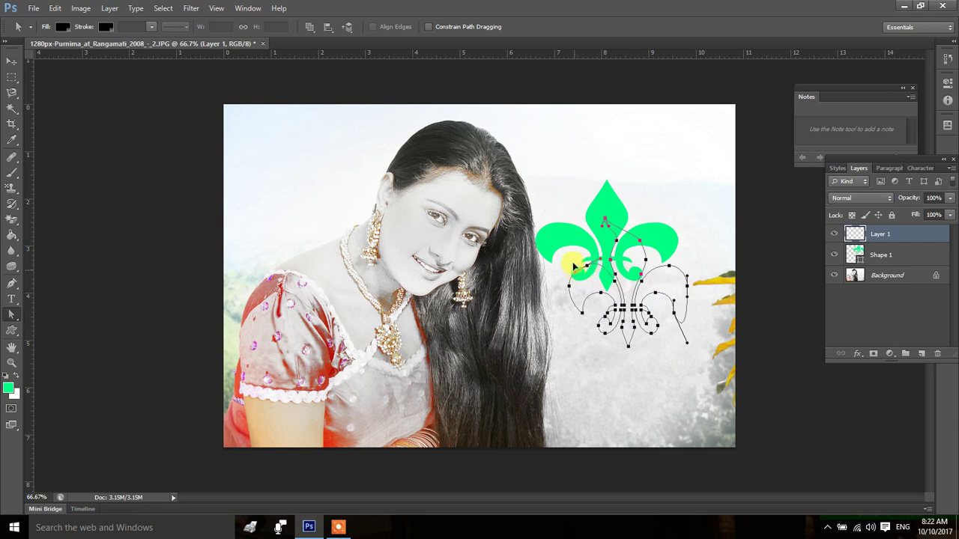
left_click_drag(585, 278, 615, 328)
left_click(649, 365)
- Bend the outline's left curl into a new shape and reselect its anchors
left_click_drag(580, 276, 565, 247)
mouse_move(560, 294)
left_mouse_down()
mouse_move(552, 272)
mouse_move(588, 327)
left_mouse_up()
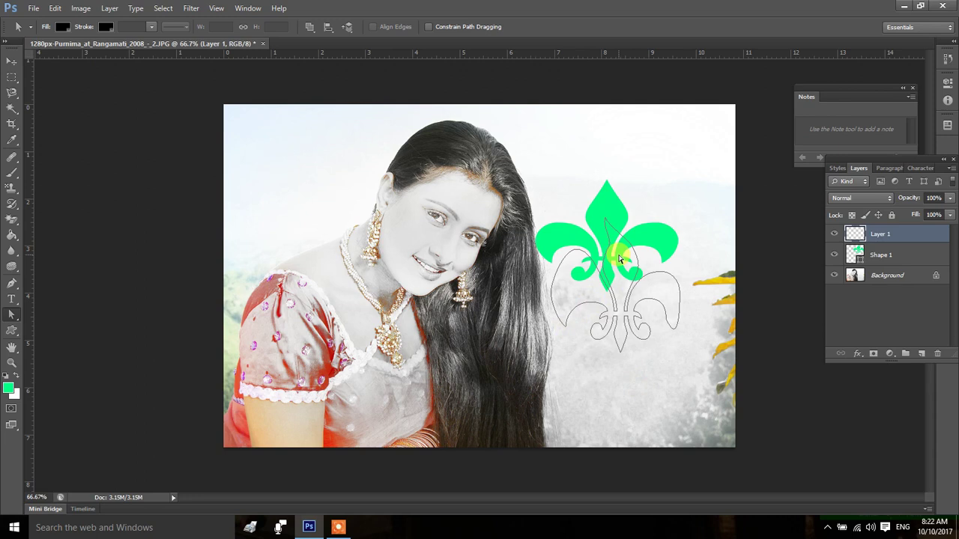
left_click_drag(555, 204, 664, 353)
- Load the Objects custom shape library, replacing current shapes, and pick the star shape
left_click(14, 337)
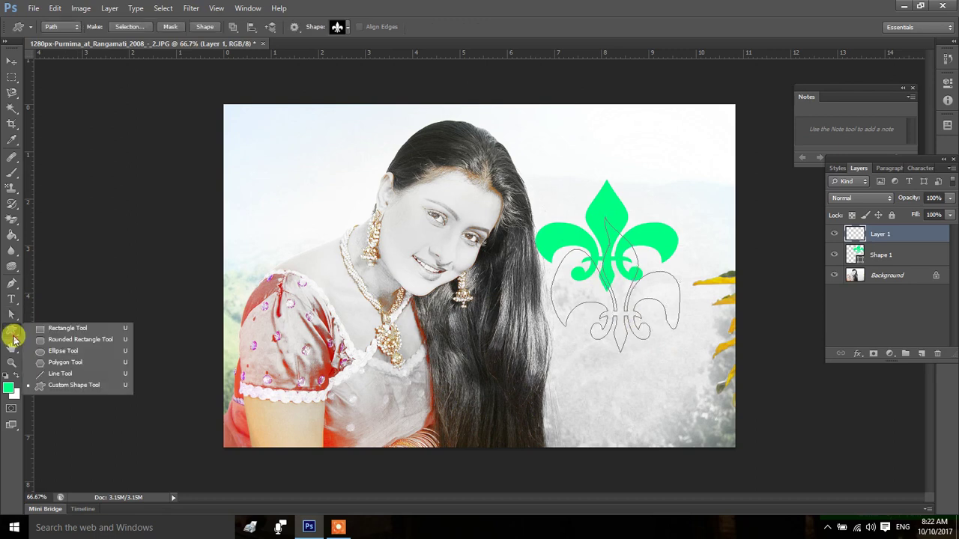
left_click(46, 385)
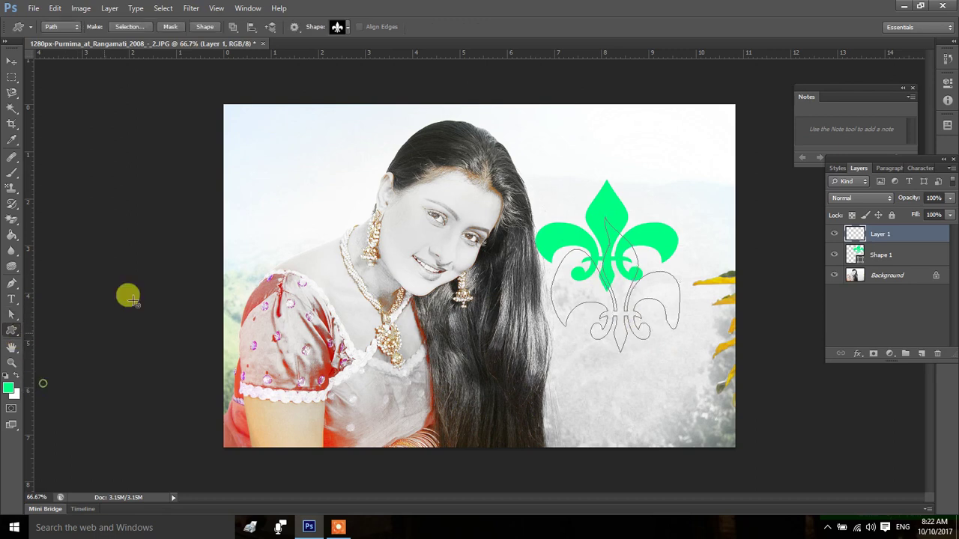
left_click(347, 28)
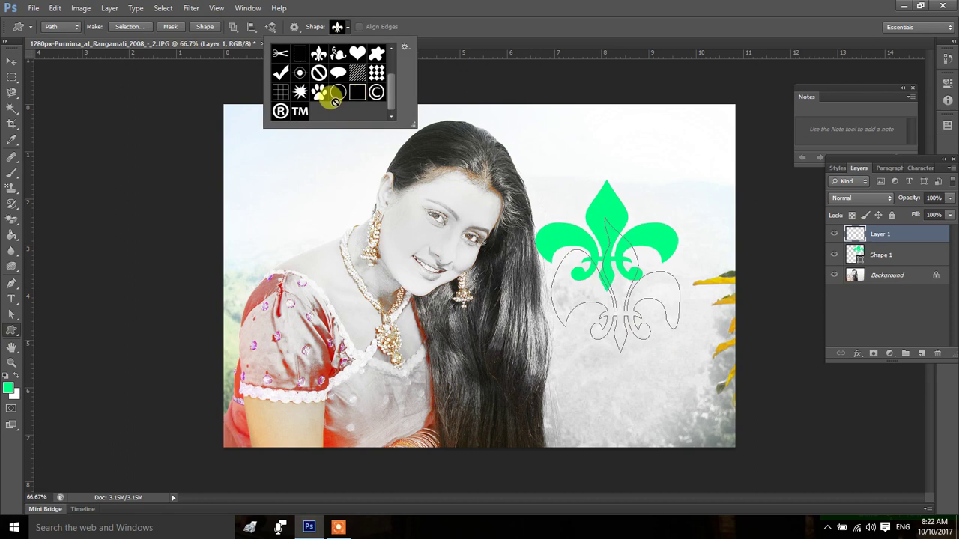
scroll(330, 111, "up", 1)
left_click(404, 47)
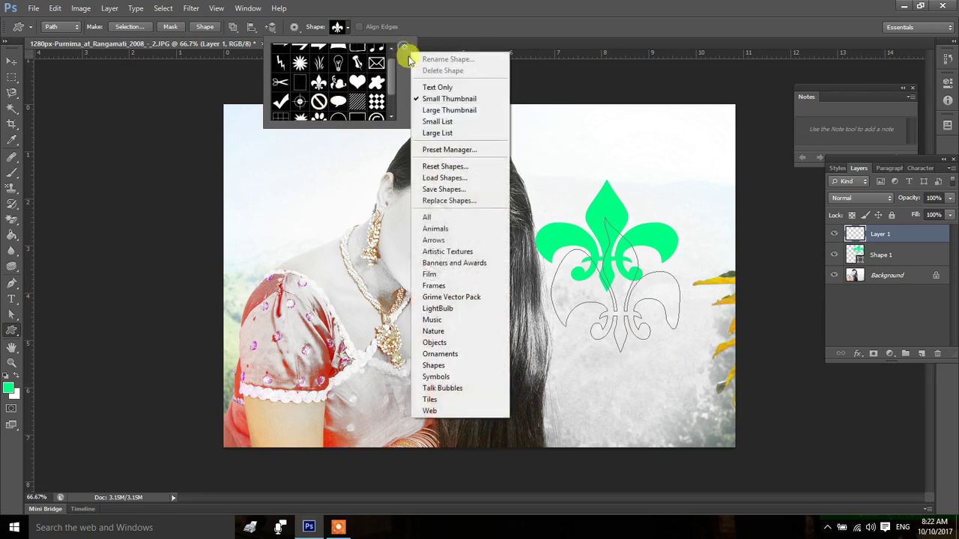
left_click(434, 343)
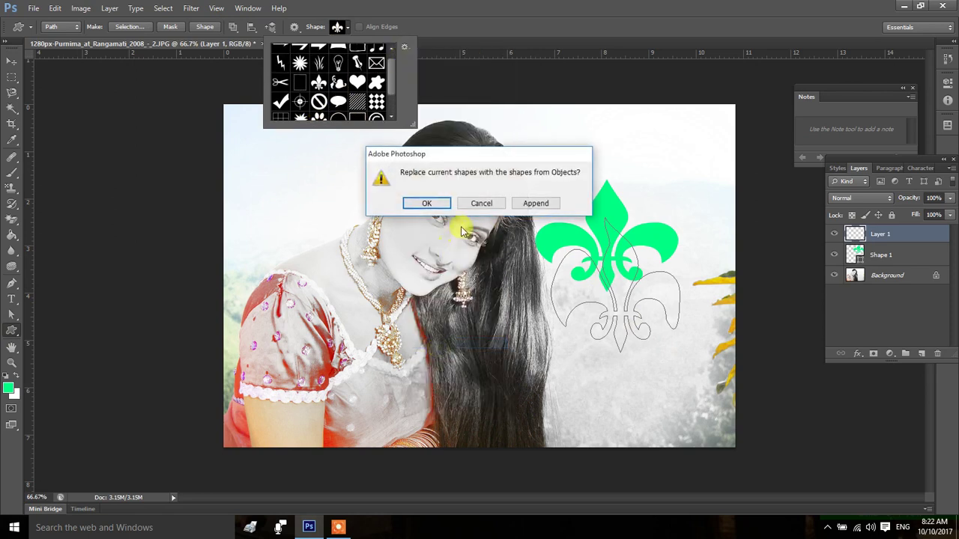
left_click(429, 200)
left_click(376, 102)
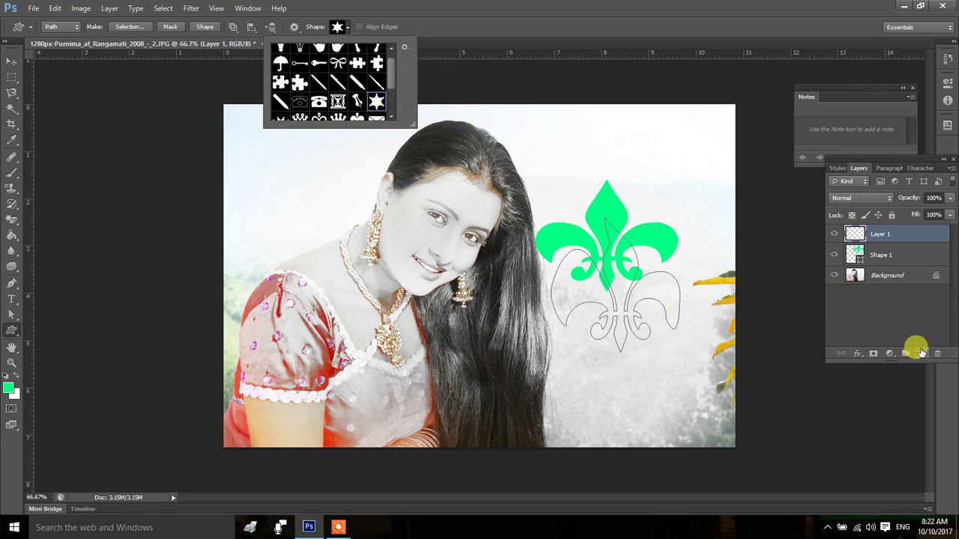
- On a new layer, draw a star outline over the portrait's left side and select it
left_click(915, 353)
left_click_drag(255, 140, 469, 336)
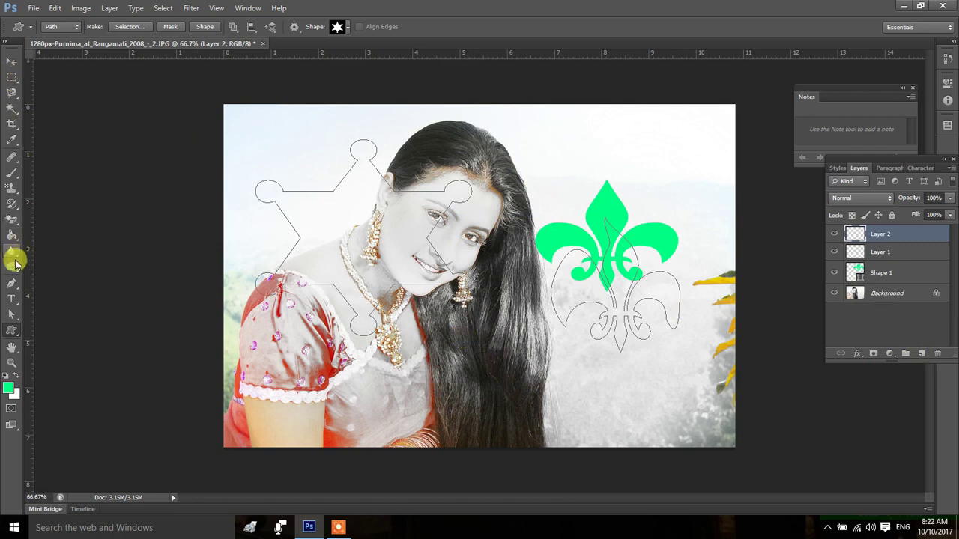
left_click_drag(12, 314, 64, 315)
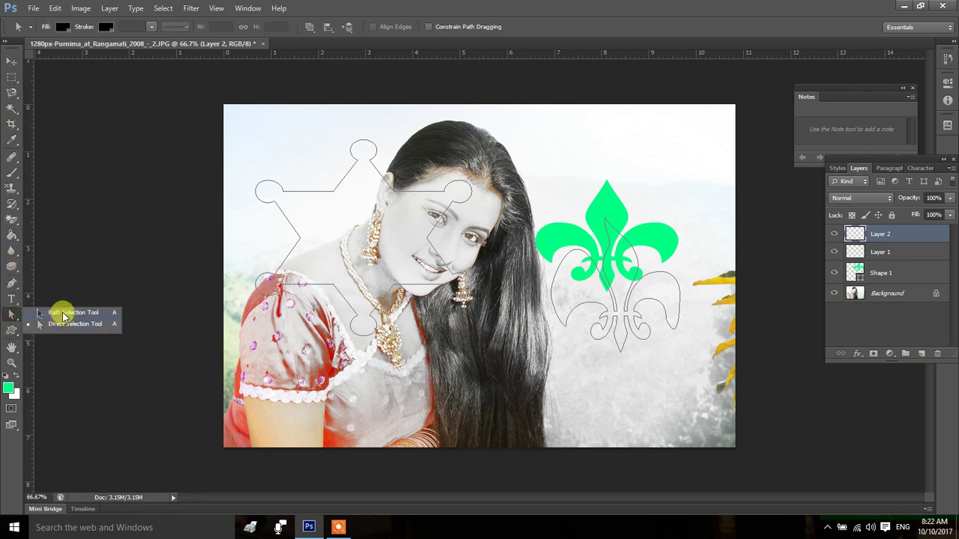
left_click(266, 198)
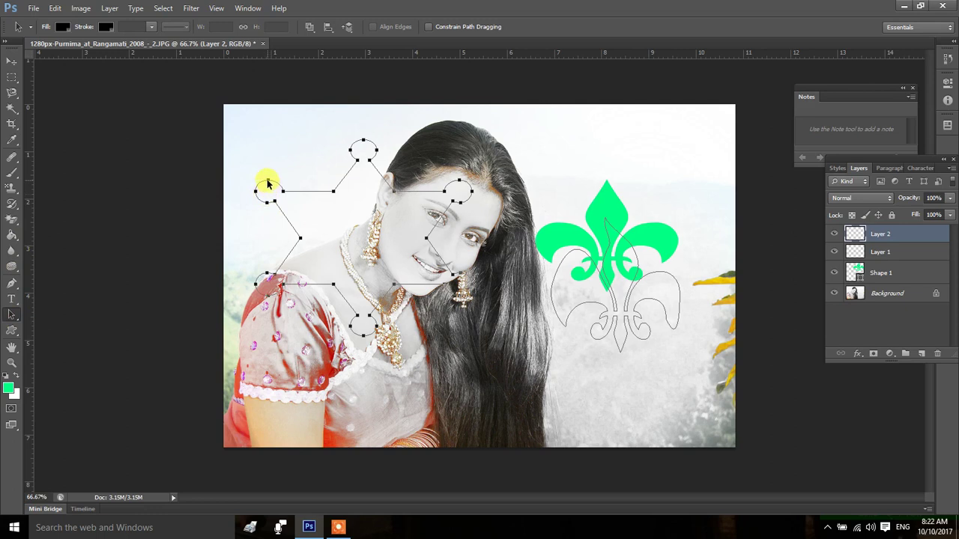
left_click(292, 180)
left_click(293, 191)
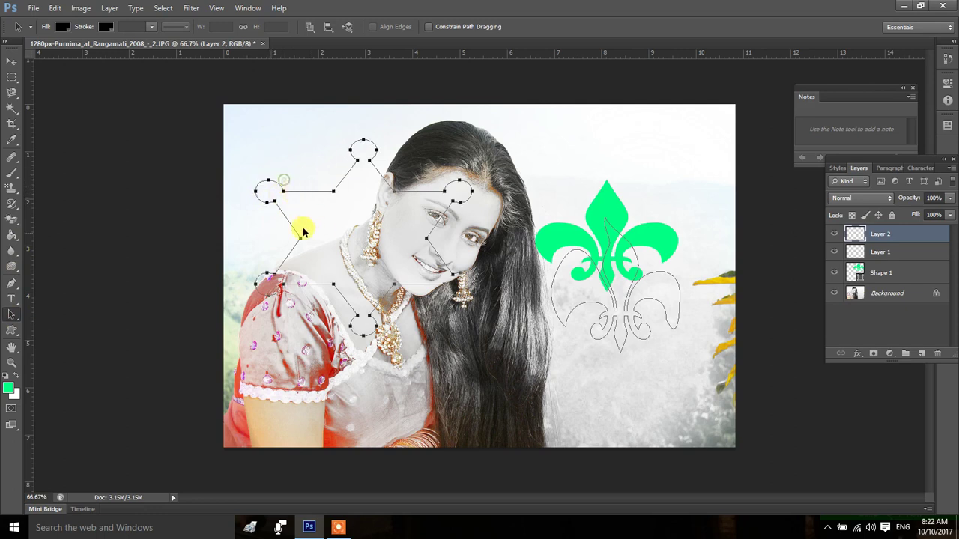
- Curve the top edge of the outline's left loop with Direct Selection
right_click(11, 313)
left_click(43, 324)
left_click_drag(258, 156, 311, 220)
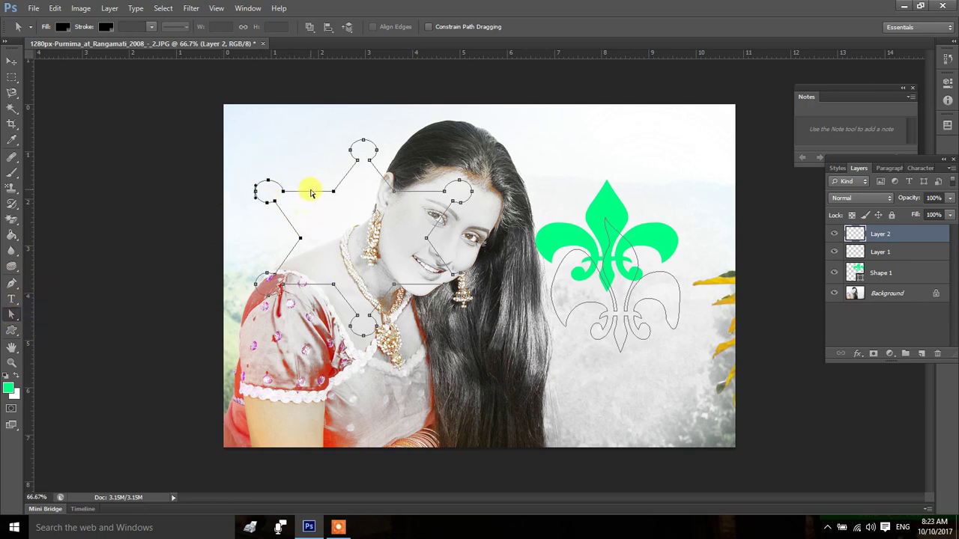
left_click(422, 167)
left_click_drag(286, 195, 295, 169)
left_click(315, 225)
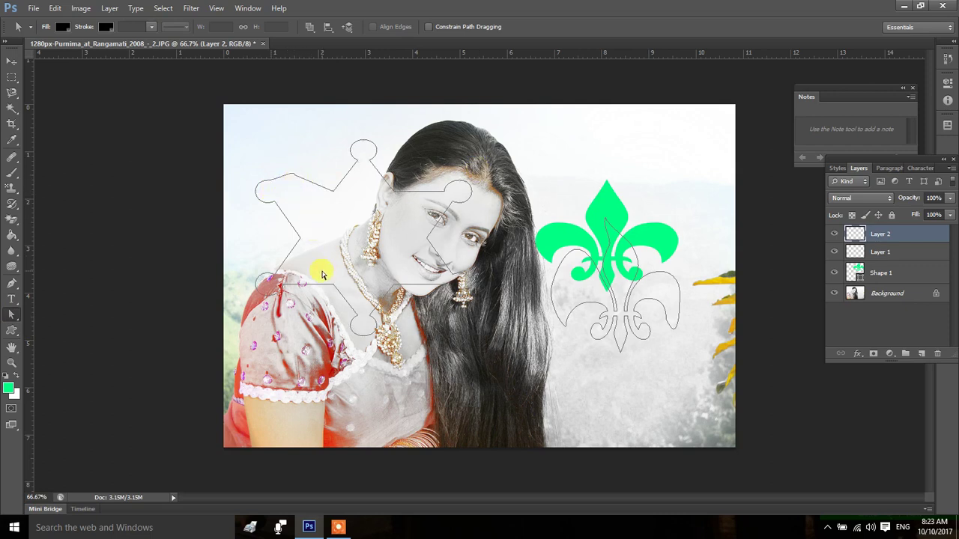
- Select the anchors at the left arm's top and review path combination and stacking options
left_click_drag(308, 240, 382, 150)
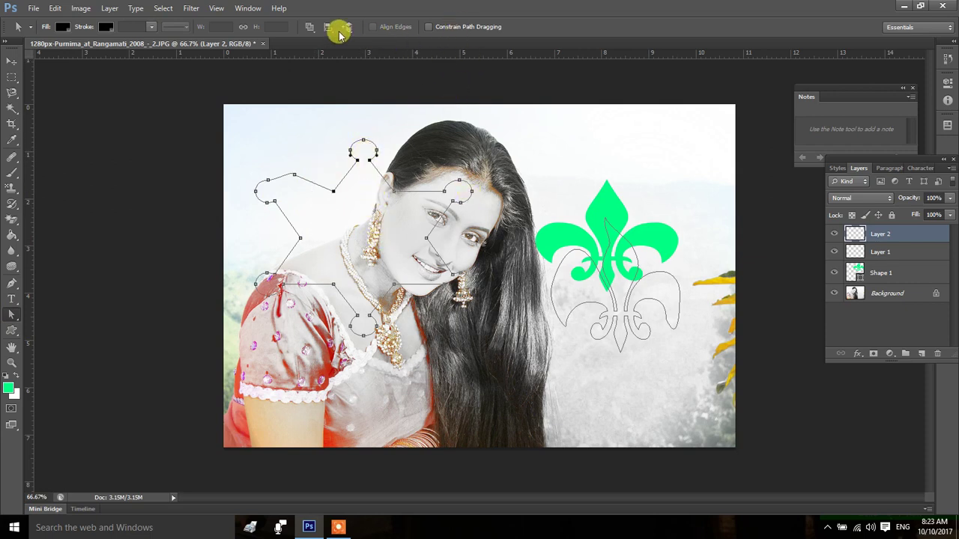
left_click(311, 27)
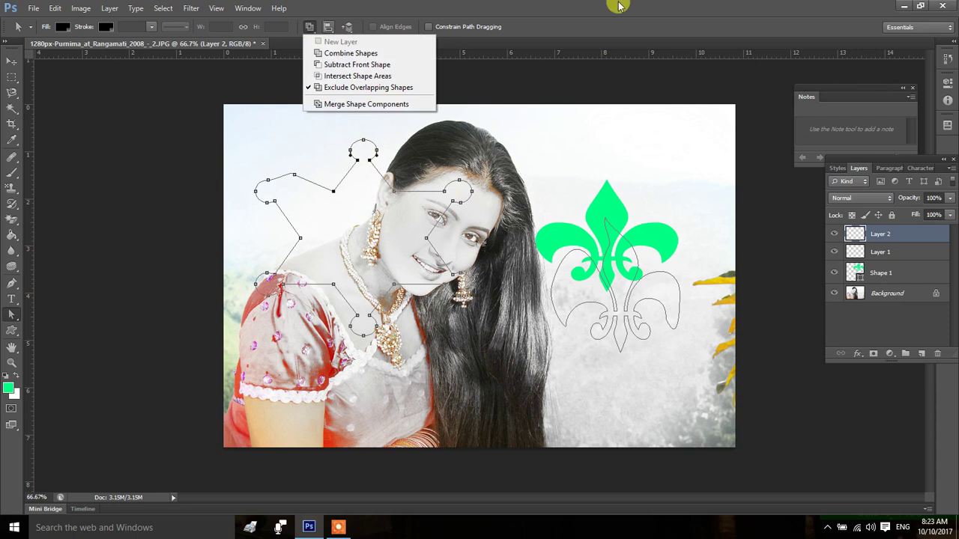
left_click(332, 27)
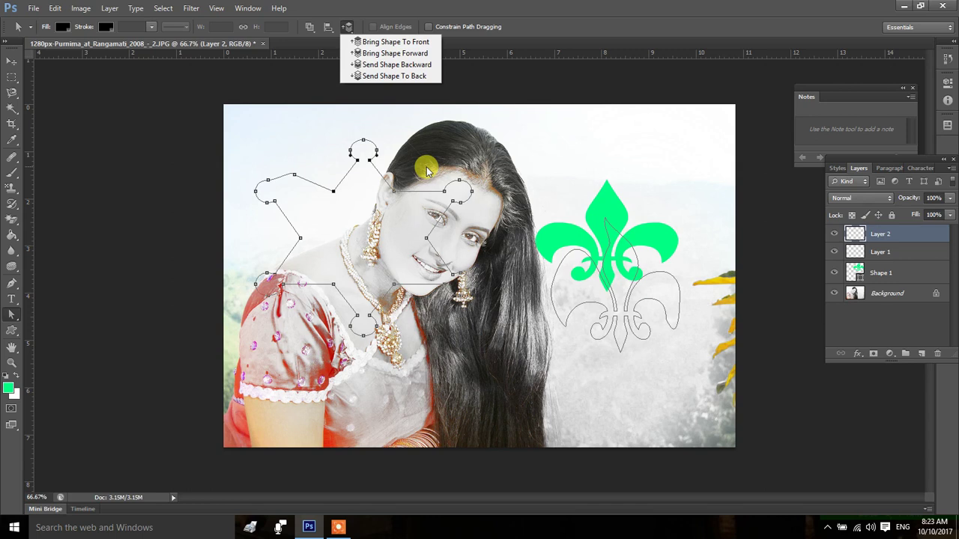
left_click(268, 183)
- Drag the corner handles upward to curve the left arm's segments, undoing two trial path moves
left_click(271, 191)
mouse_move(281, 191)
left_mouse_down()
mouse_move(277, 217)
mouse_move(287, 198)
left_mouse_up()
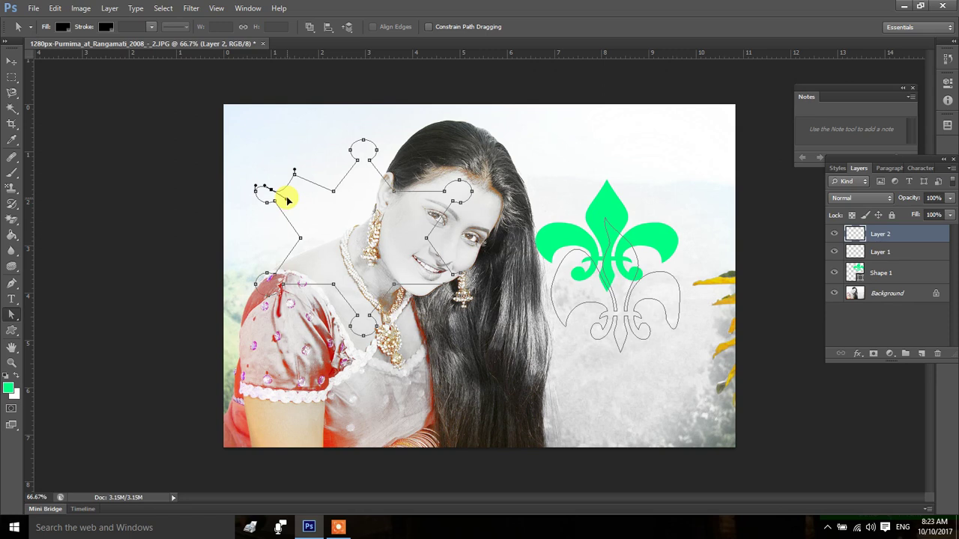
left_click_drag(287, 199, 270, 133)
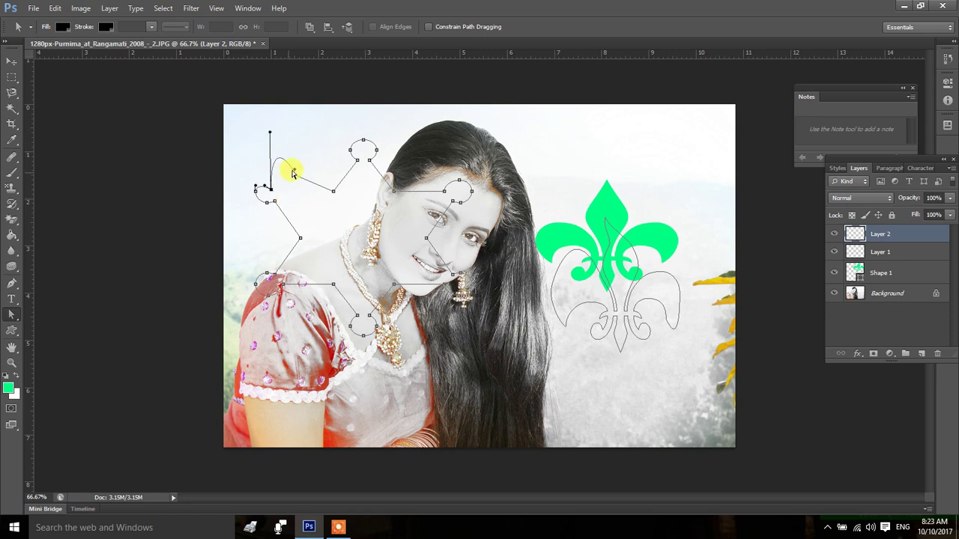
left_click_drag(295, 173, 313, 136)
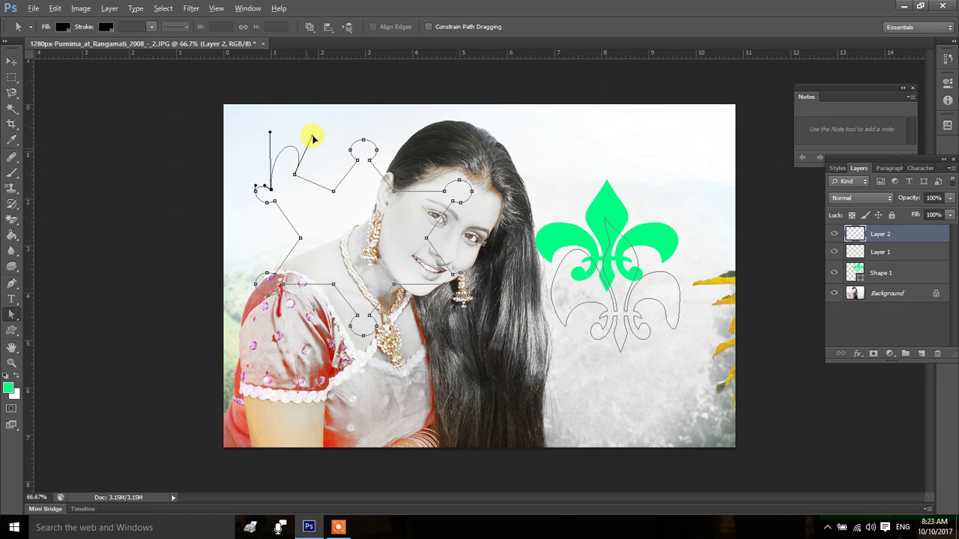
left_click(358, 163)
left_click_drag(357, 163, 360, 196)
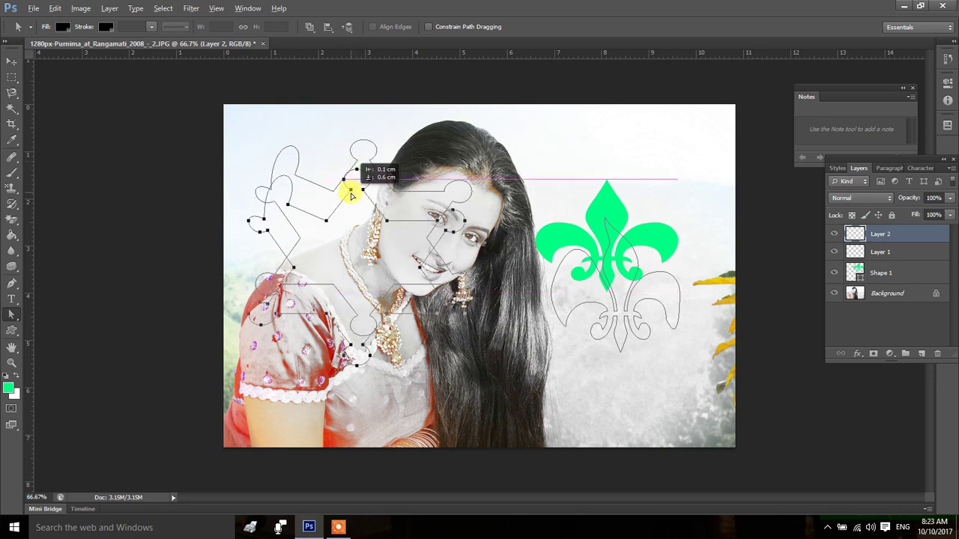
key("ctrl+z")
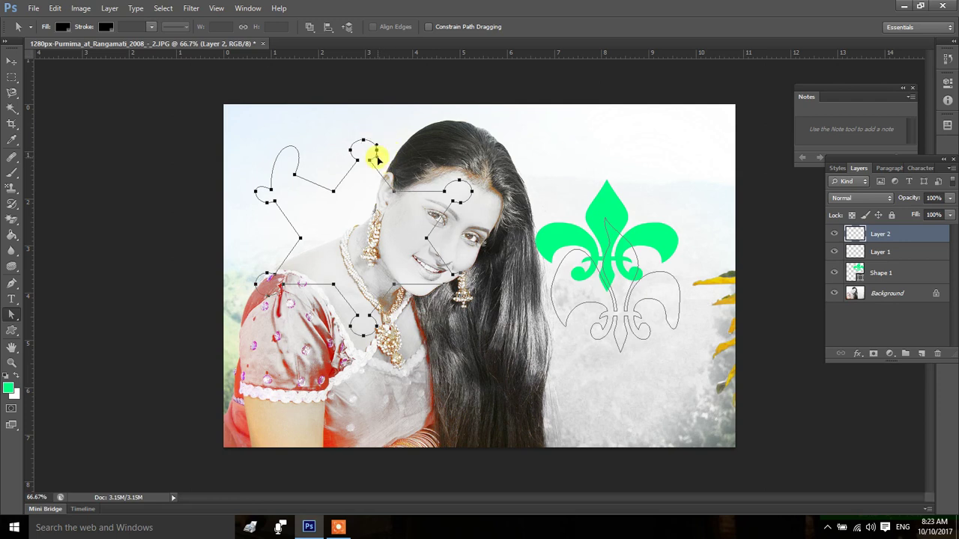
left_click(368, 197)
left_click(286, 362)
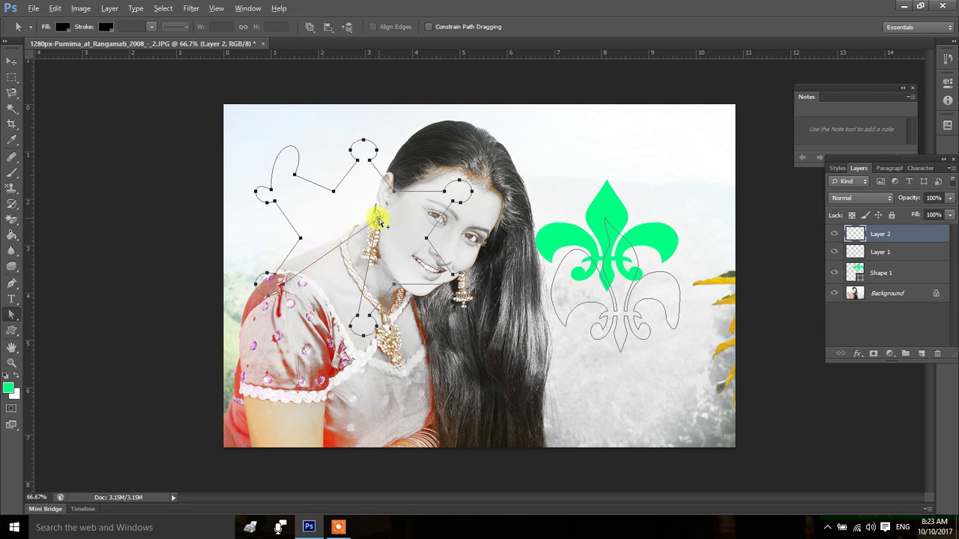
left_click_drag(379, 222, 382, 229)
key("ctrl+z")
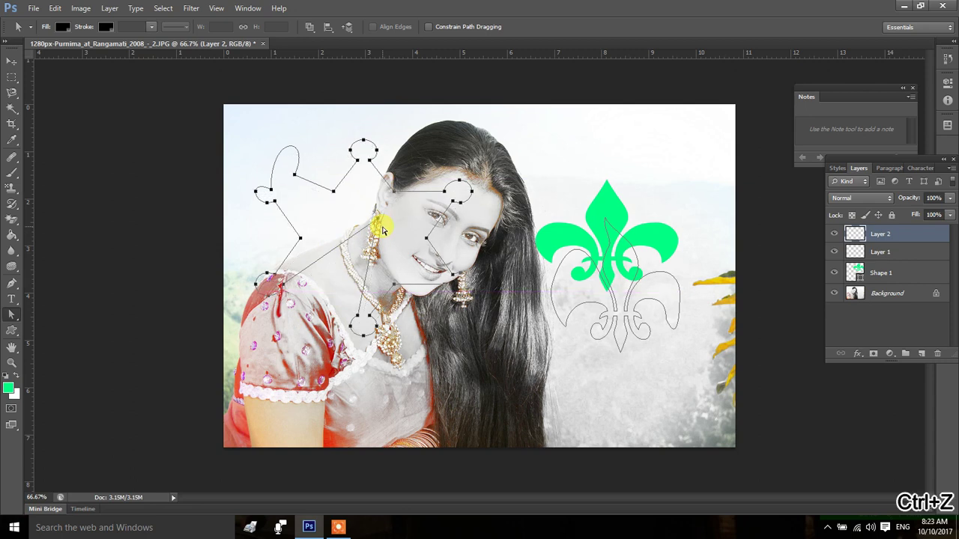
- Convert the corner near the earring into a curve, then hide Shape 1, Layer 1 and Layer 2
right_click(11, 283)
left_click(69, 329)
left_click(378, 227)
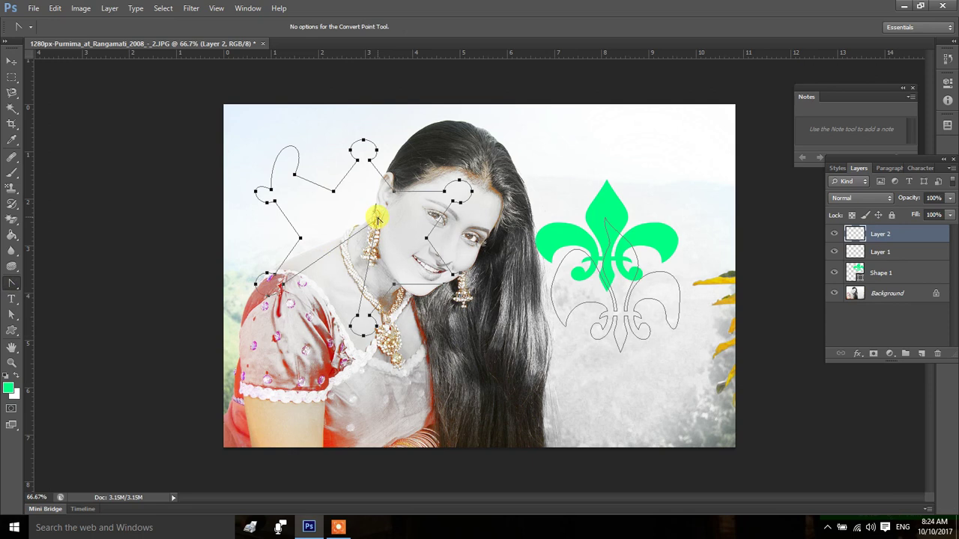
left_click_drag(378, 218, 328, 191)
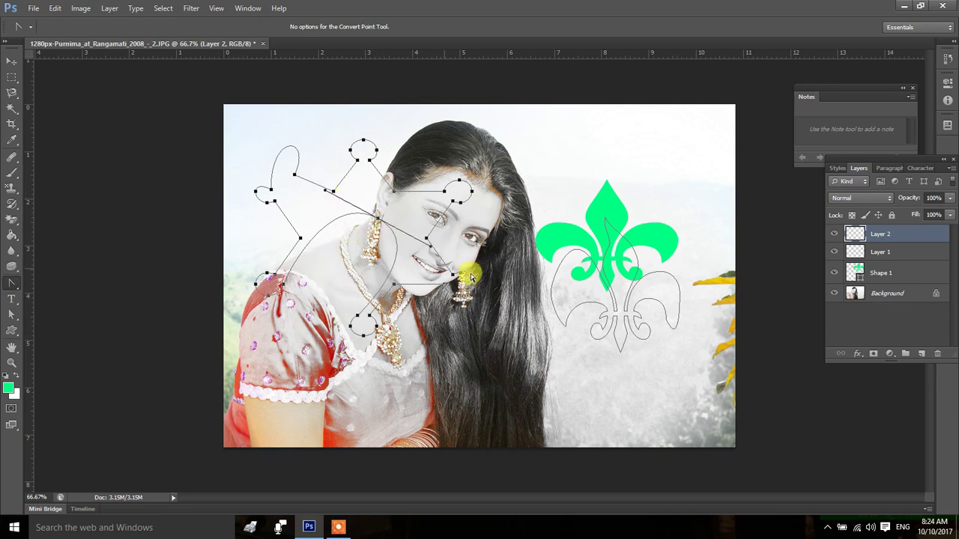
left_click(486, 278)
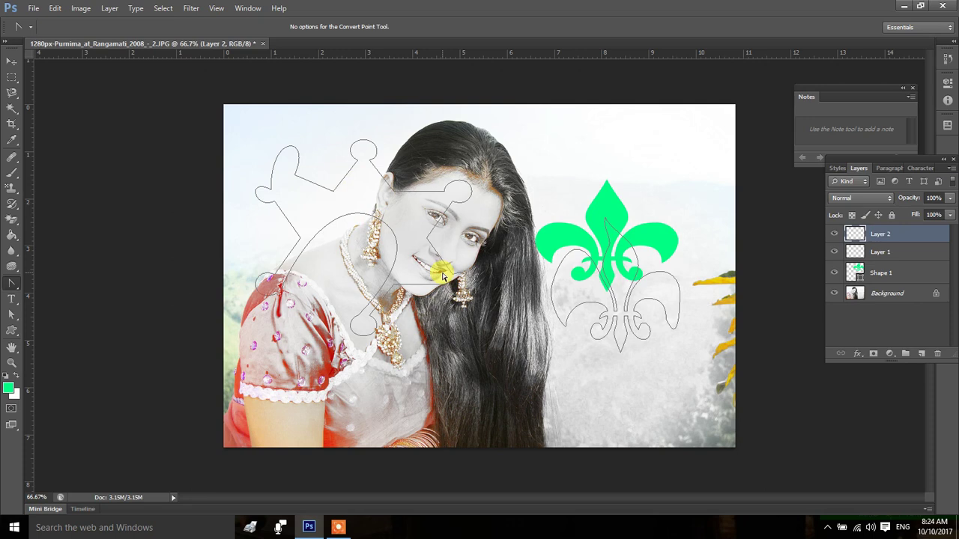
mouse_move(834, 275)
left_mouse_down()
mouse_move(833, 250)
mouse_move(899, 237)
left_mouse_up()
- Delete the hidden layers and start a pen path with anchors across the sleeve and hair
key("Delete")
key("Delete")
key("Delete")
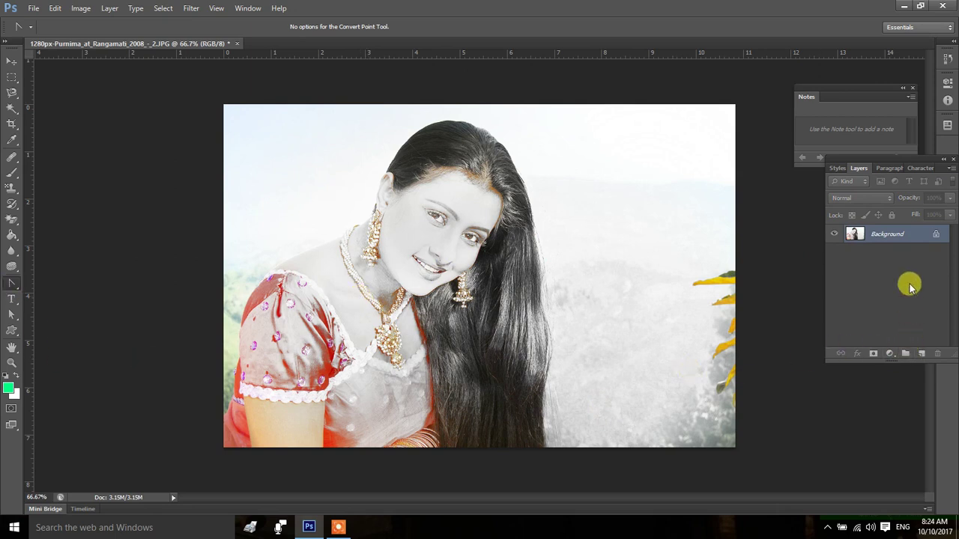
left_click_drag(10, 292, 41, 283)
left_click(196, 385)
left_click_drag(291, 363, 356, 361)
left_click(358, 361)
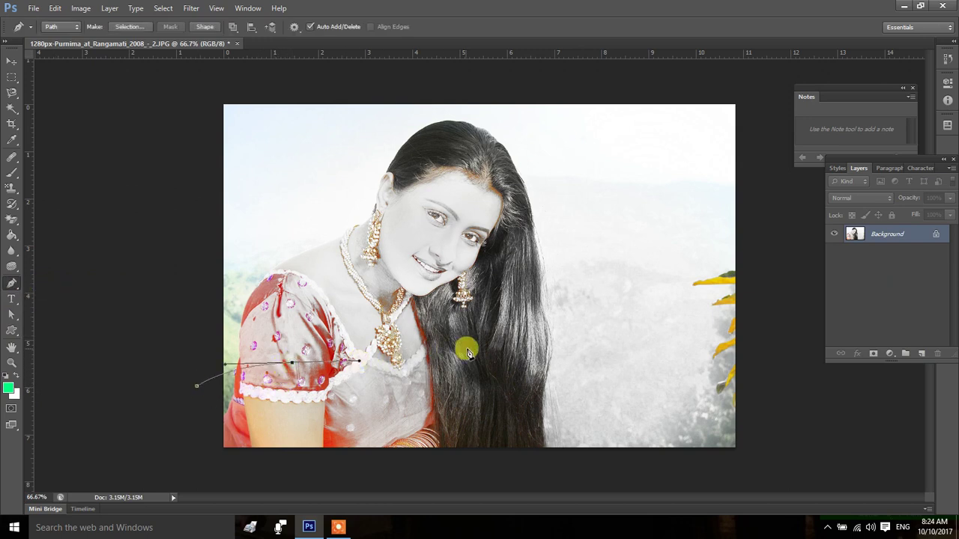
left_click(504, 354)
- Add smooth anchors on the right, run the path along the bottom, and close it
left_click_drag(614, 317, 670, 285)
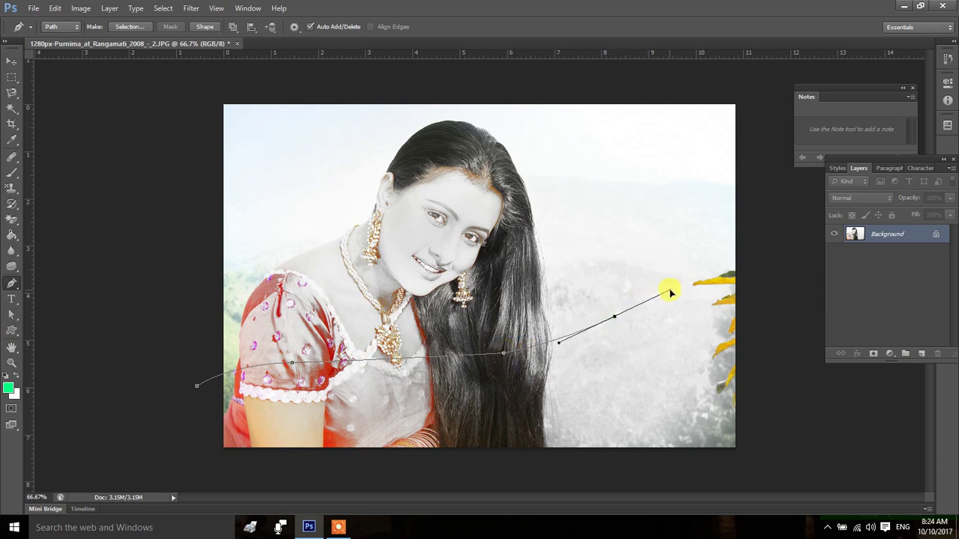
left_click_drag(756, 272, 808, 280)
left_click(816, 429)
left_click(732, 485)
left_click_drag(395, 485, 361, 487)
left_click(179, 485)
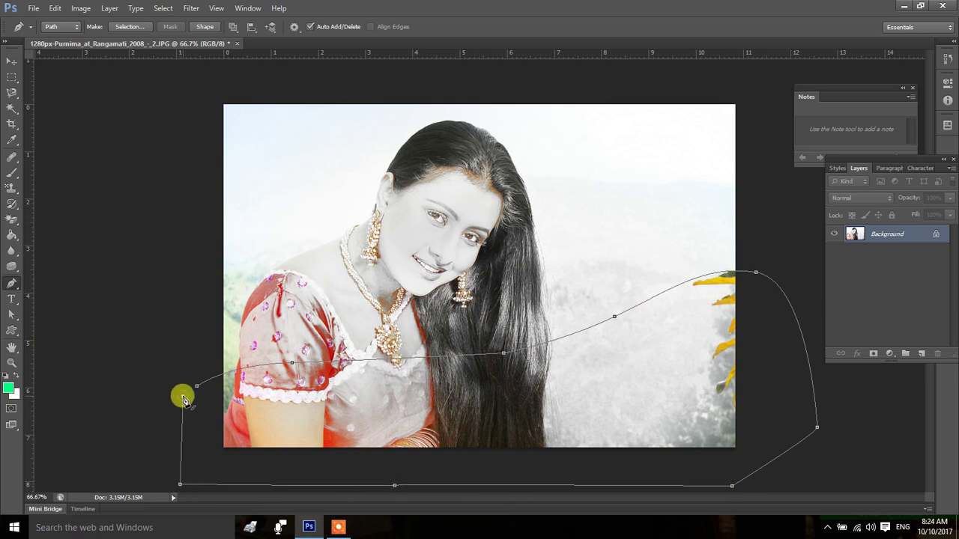
left_click_drag(190, 387, 197, 390)
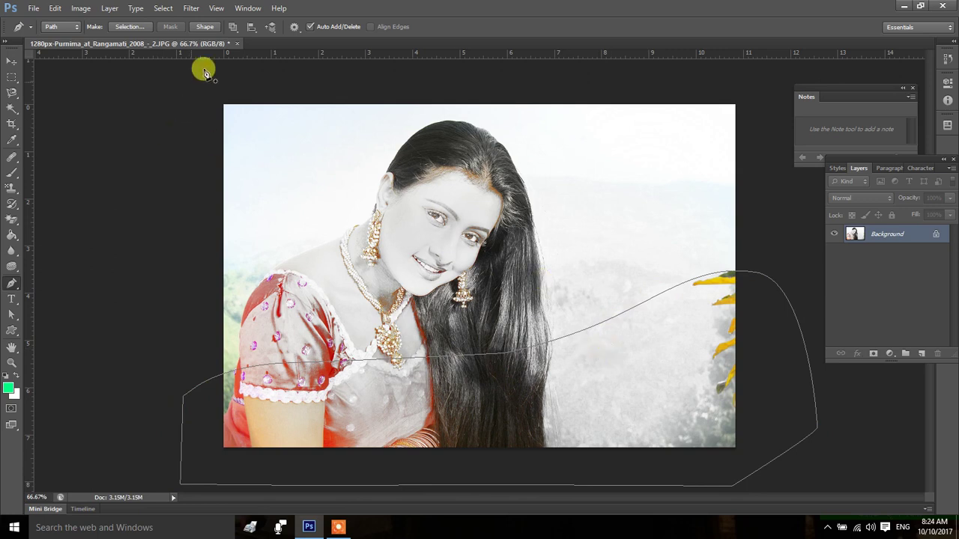
left_click(250, 10)
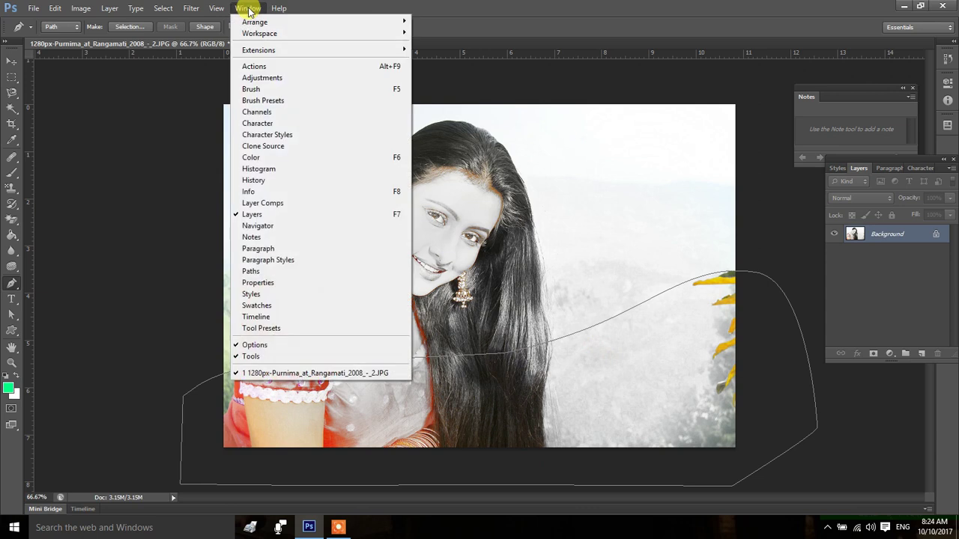
- Define the closed wavy work path as a custom shape named 'Shape 1'
key("Escape")
left_click(8, 329)
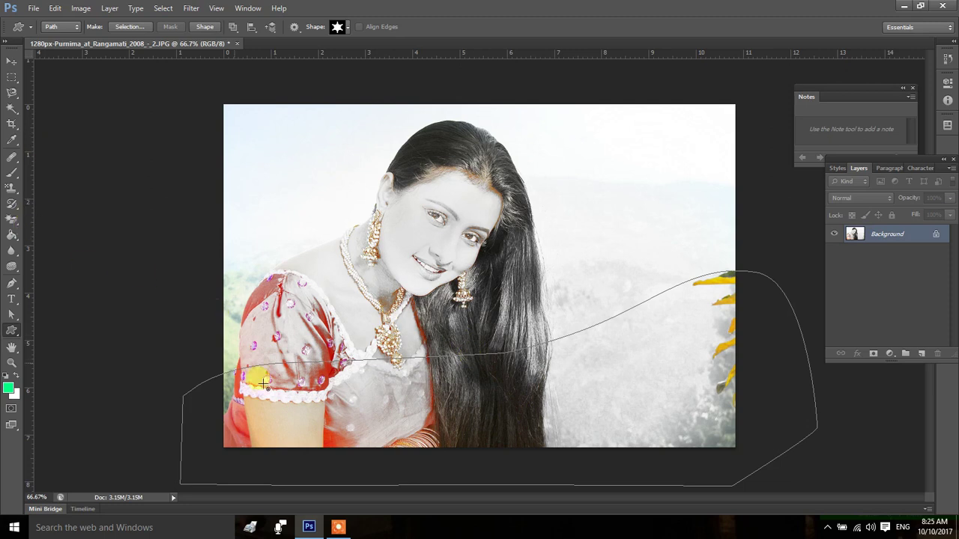
left_click(525, 367)
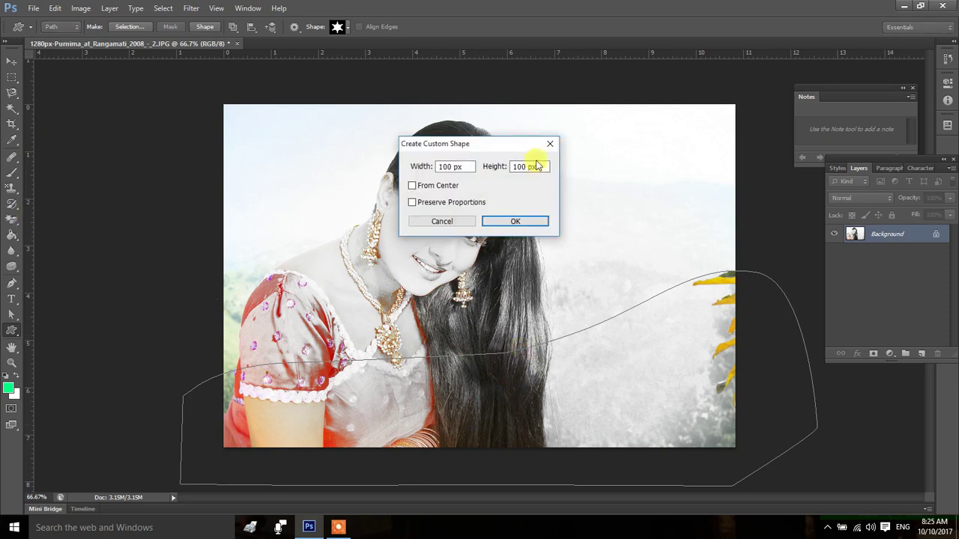
left_click(549, 147)
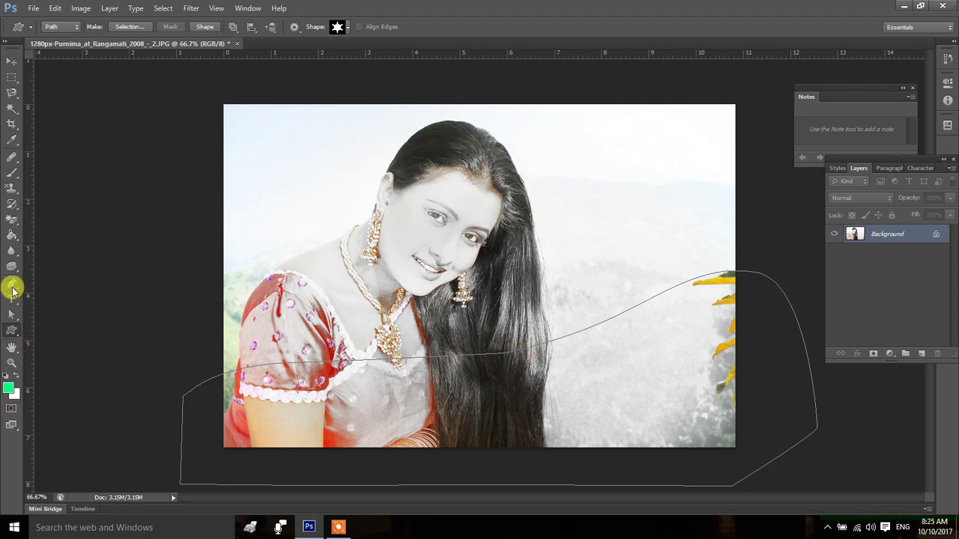
left_click(12, 285)
right_click(434, 354)
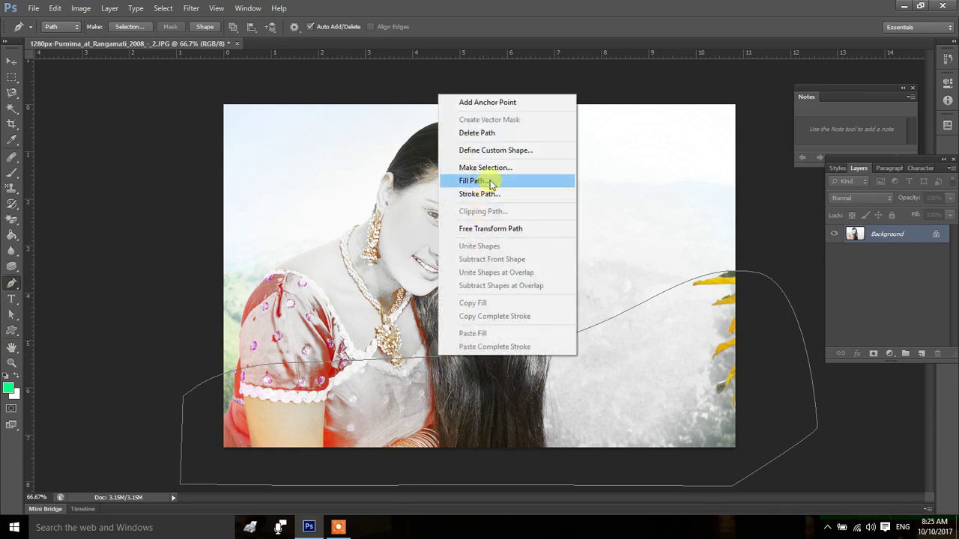
left_click(490, 150)
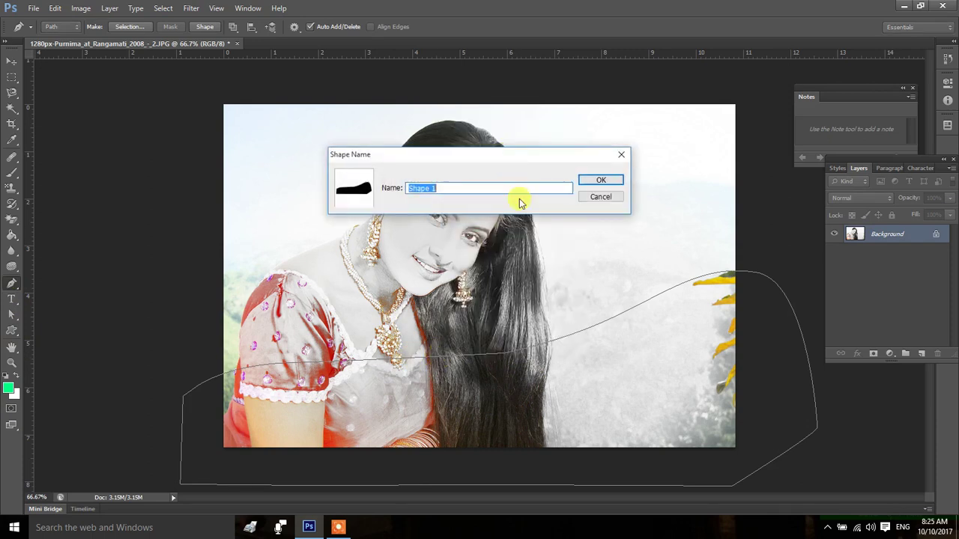
left_click(599, 180)
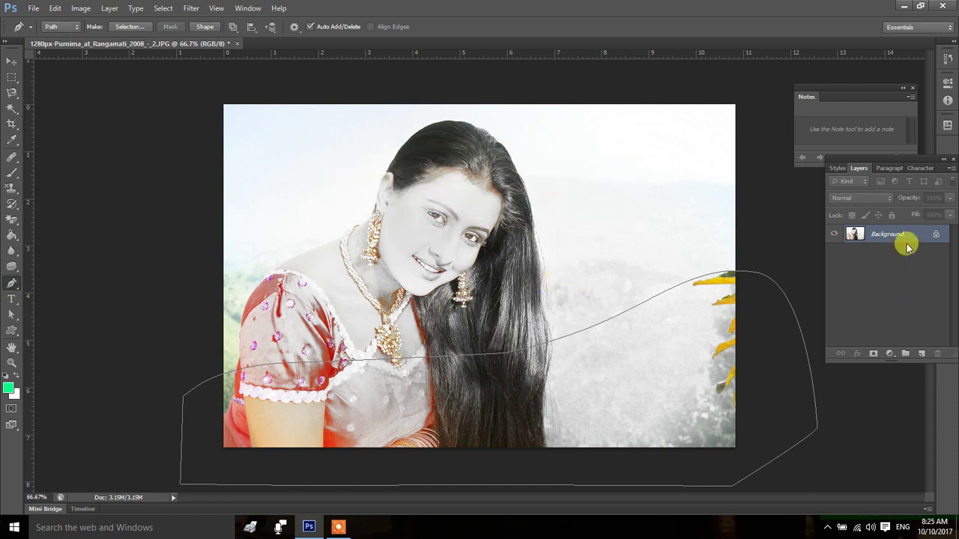
- Clear the wavy work path and pick the newly defined wavy custom shape
key("a")
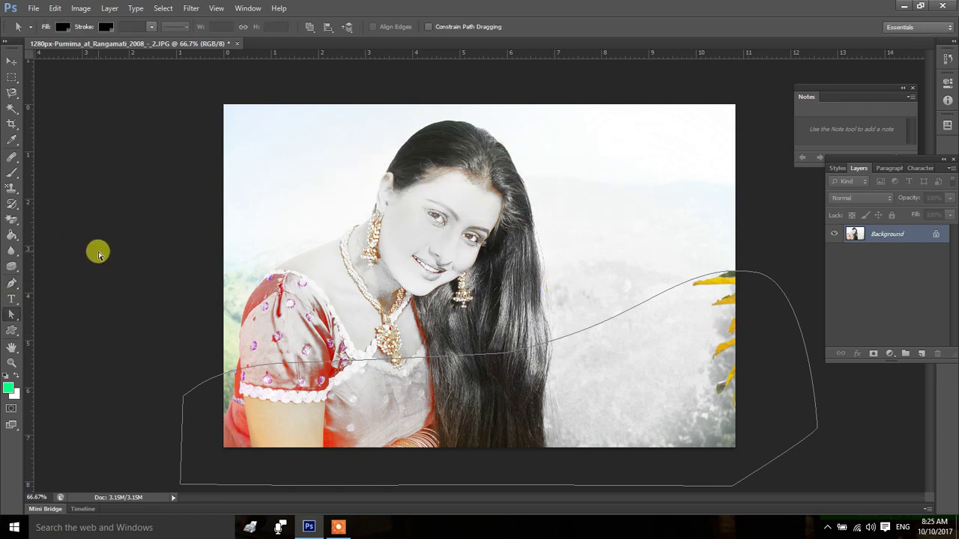
left_click_drag(146, 299, 362, 438)
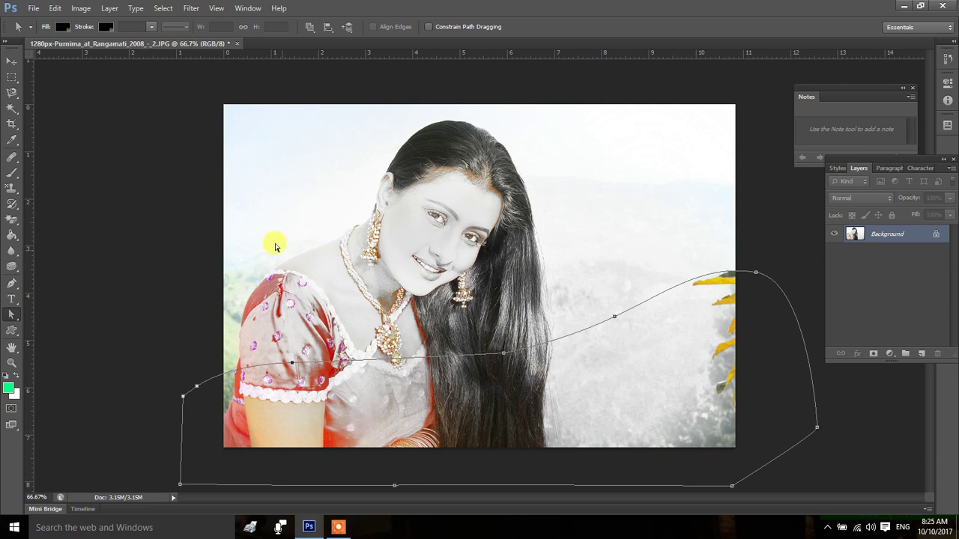
left_click_drag(163, 190, 955, 528)
key("Escape")
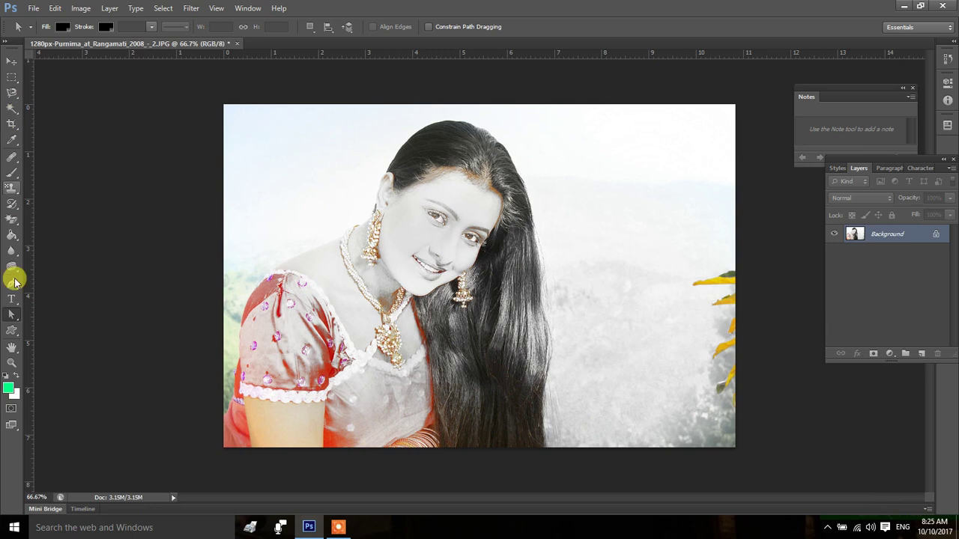
left_click_drag(11, 331, 75, 385)
left_click(351, 26)
scroll(386, 104, "down", 3)
scroll(377, 101, "down", 3)
left_click(353, 114)
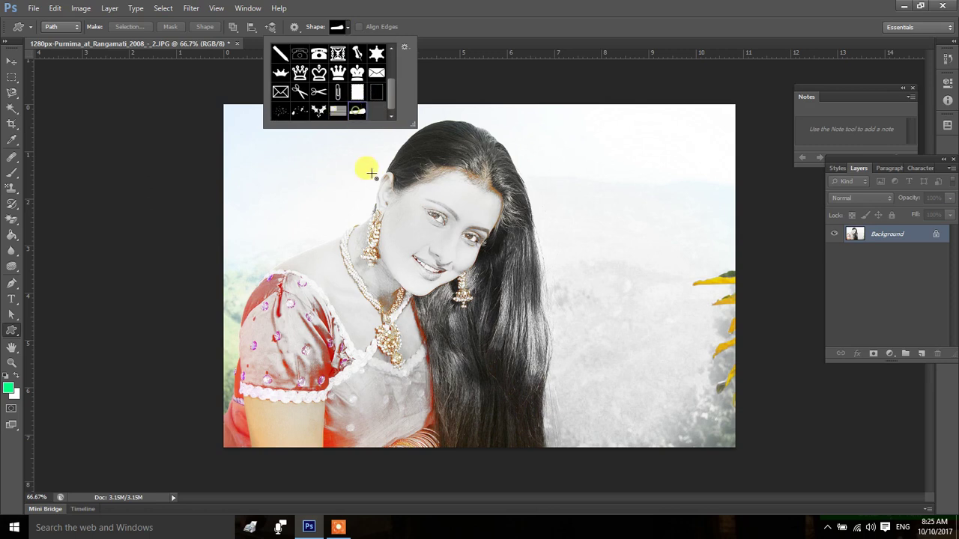
- Draw the wavy shape as a green filled shape layer along the bottom and raise it higher
left_click(217, 368)
mouse_move(215, 362)
left_mouse_down()
mouse_move(567, 486)
mouse_move(786, 489)
left_mouse_up()
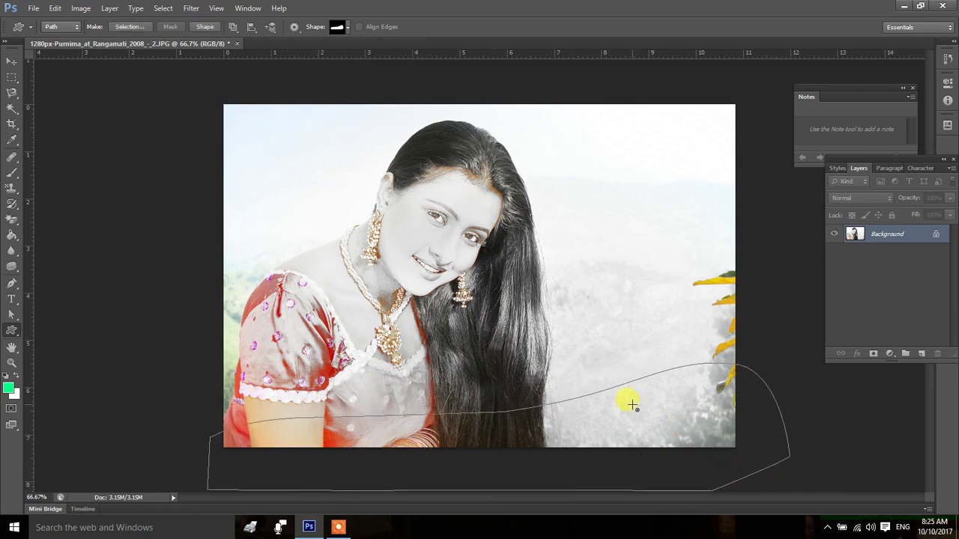
left_click(49, 27)
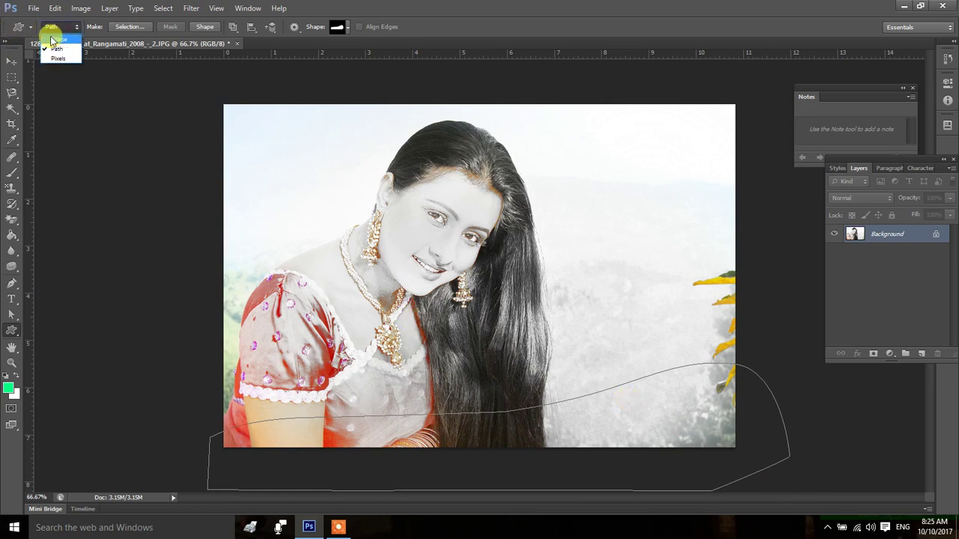
left_click(49, 28)
left_click_drag(180, 384, 893, 522)
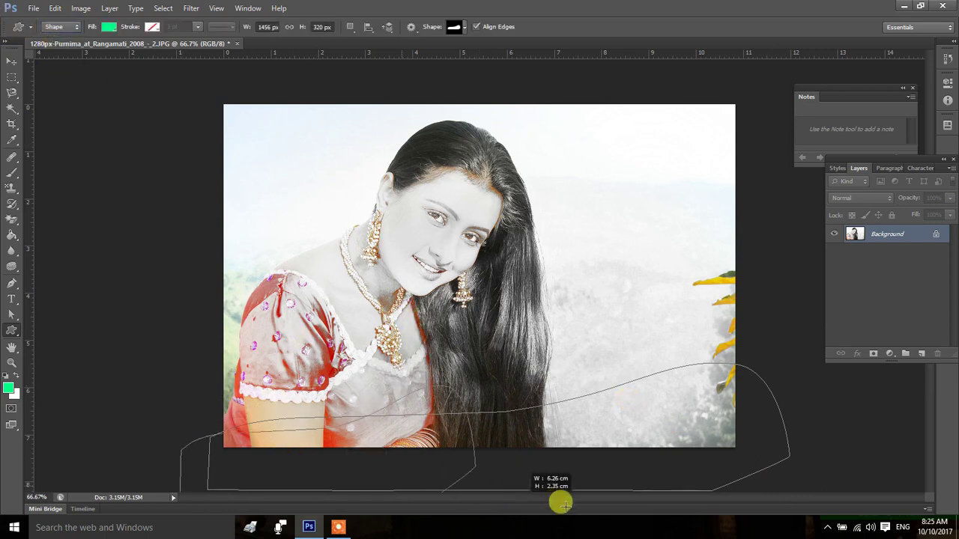
left_click(12, 60)
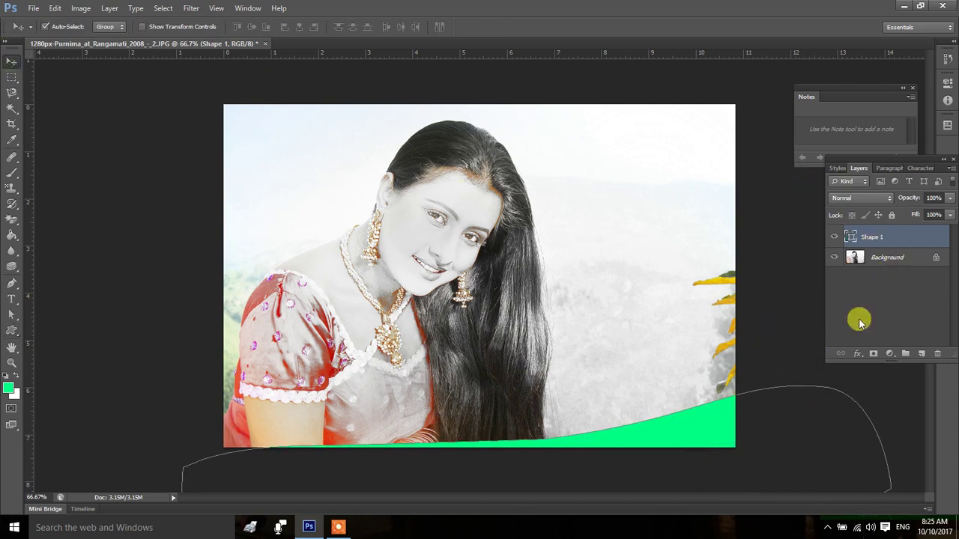
left_click_drag(739, 396, 711, 338)
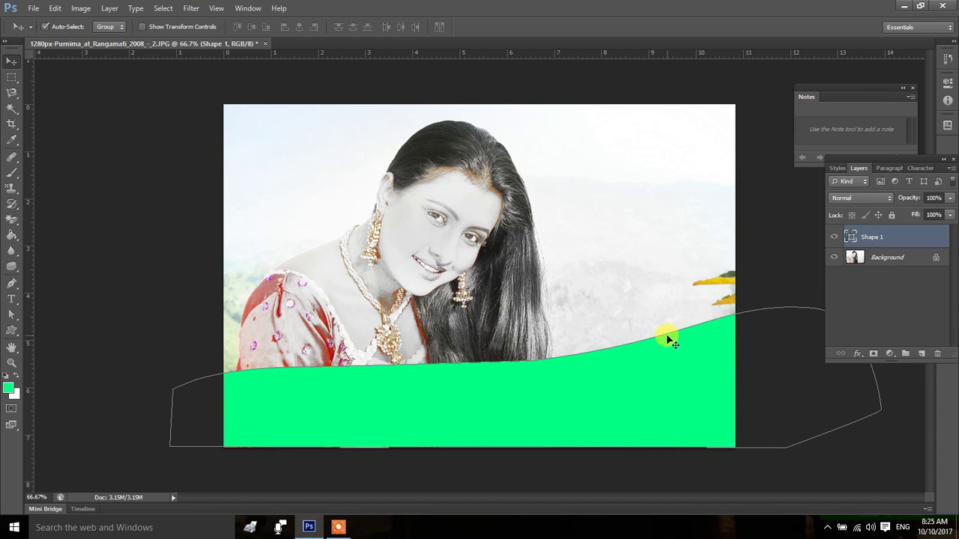
- Pull curve handles from the wave's dip and upper-right anchors to smooth the dip and right rise
key("a")
mouse_move(639, 375)
left_mouse_down()
mouse_move(529, 365)
mouse_move(500, 399)
mouse_move(377, 407)
left_mouse_up()
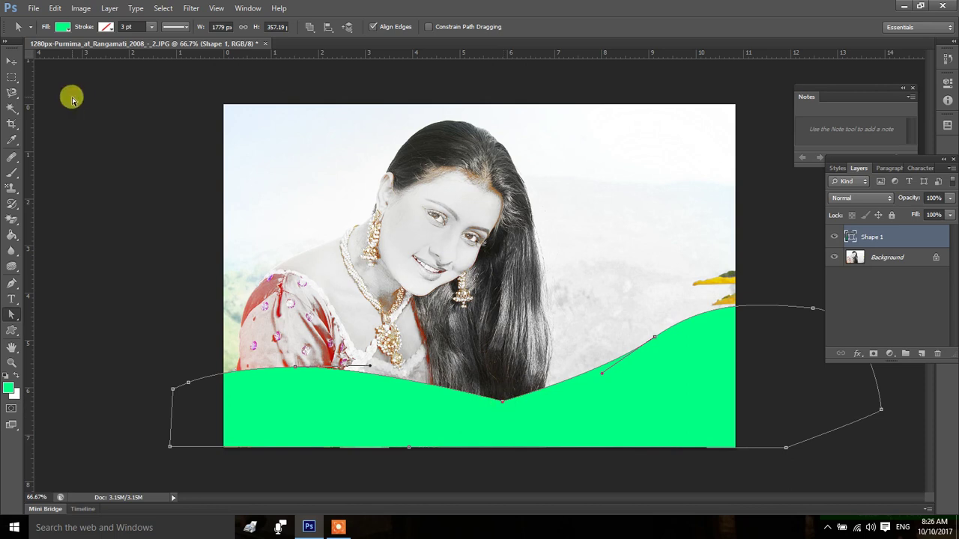
mouse_move(11, 283)
left_mouse_down()
mouse_move(21, 279)
mouse_move(70, 329)
left_mouse_up()
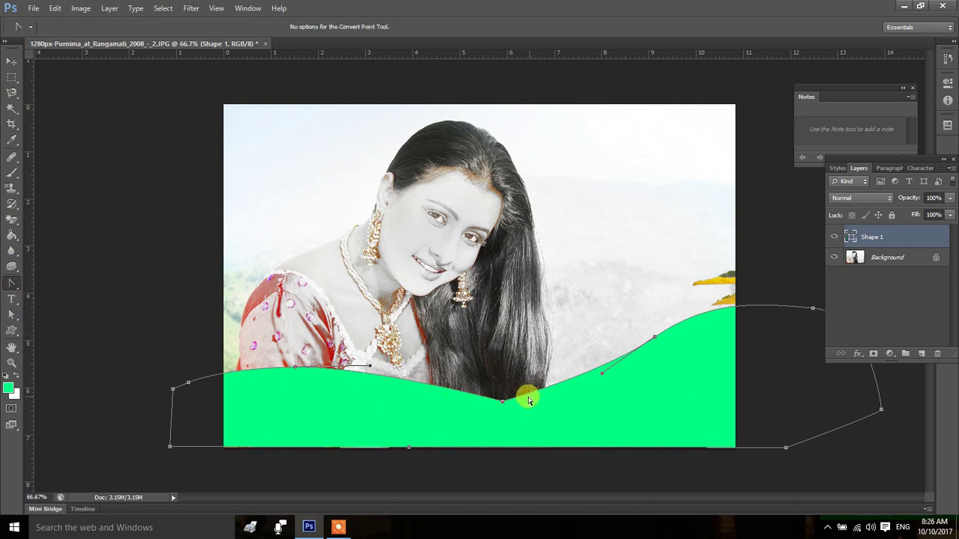
mouse_move(503, 402)
left_mouse_down()
mouse_move(558, 413)
mouse_move(569, 362)
left_mouse_up()
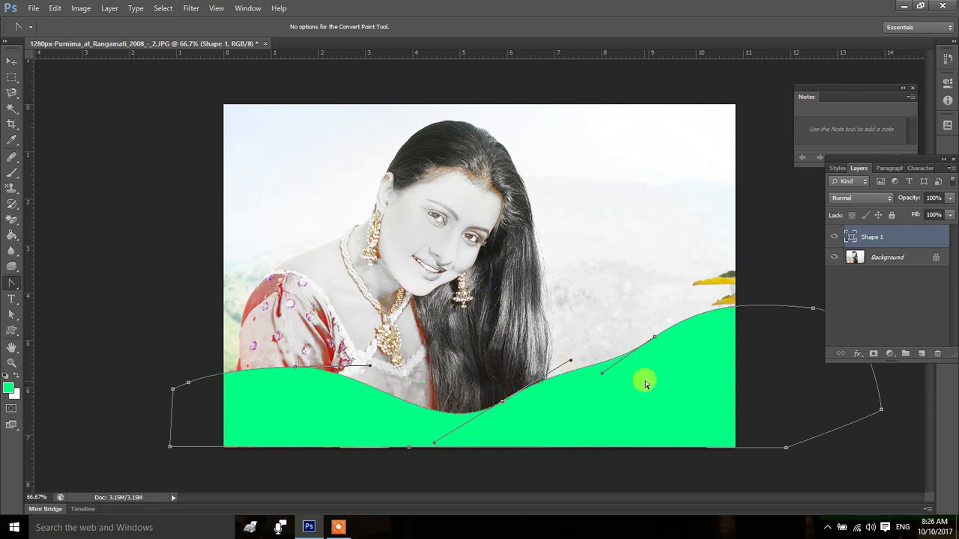
left_click_drag(574, 395, 577, 398)
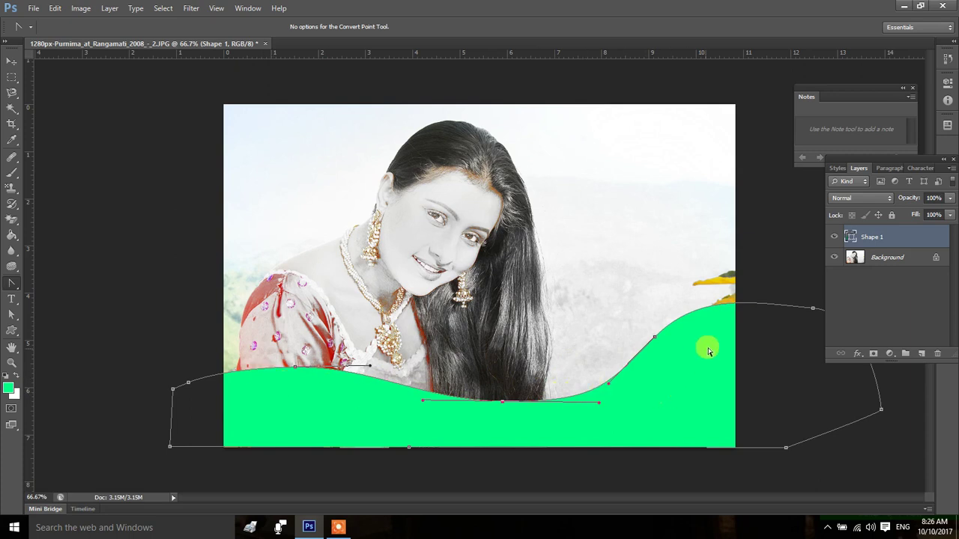
left_click_drag(707, 312, 655, 339)
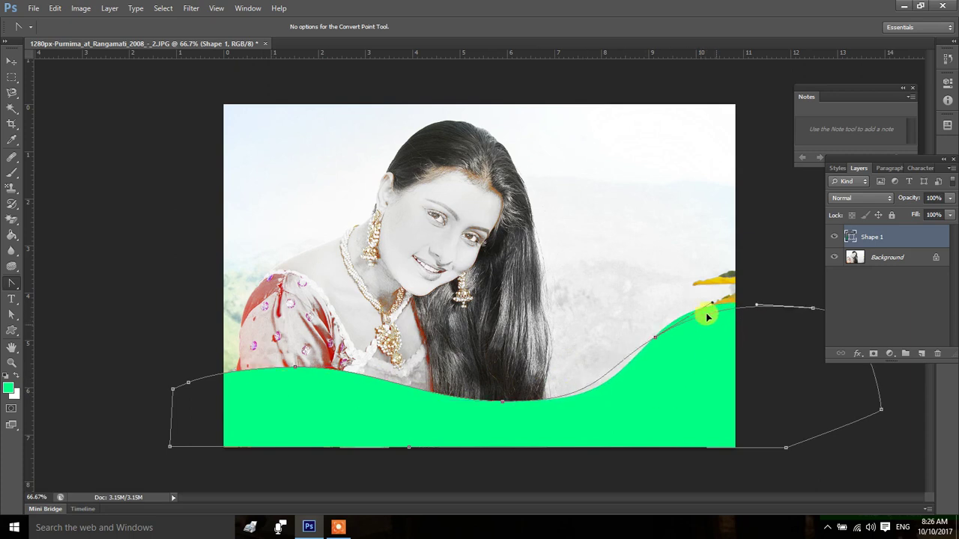
left_click_drag(655, 339, 660, 324)
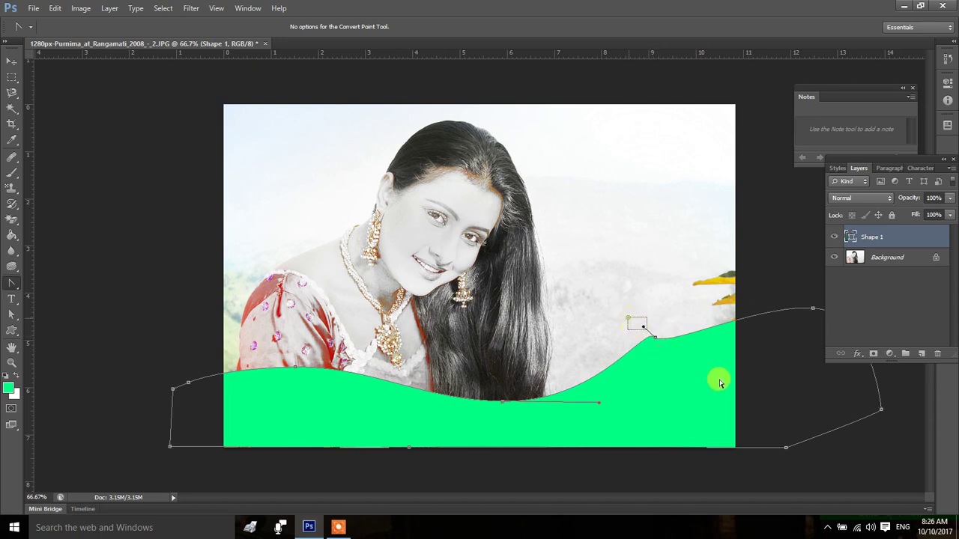
- Lengthen the right anchor's handle, lower that anchor, and flatten the wave's left section
right_click(11, 285)
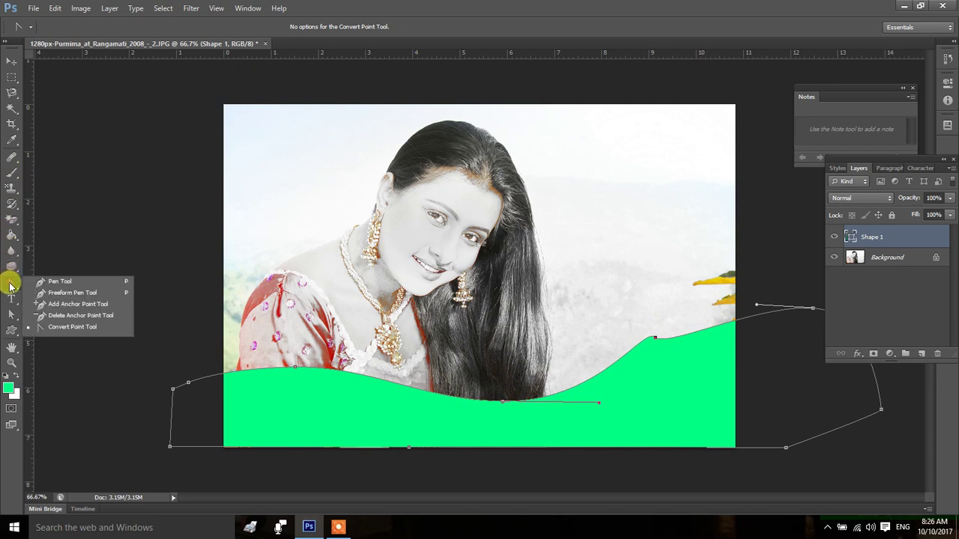
left_click(65, 281)
right_click(12, 314)
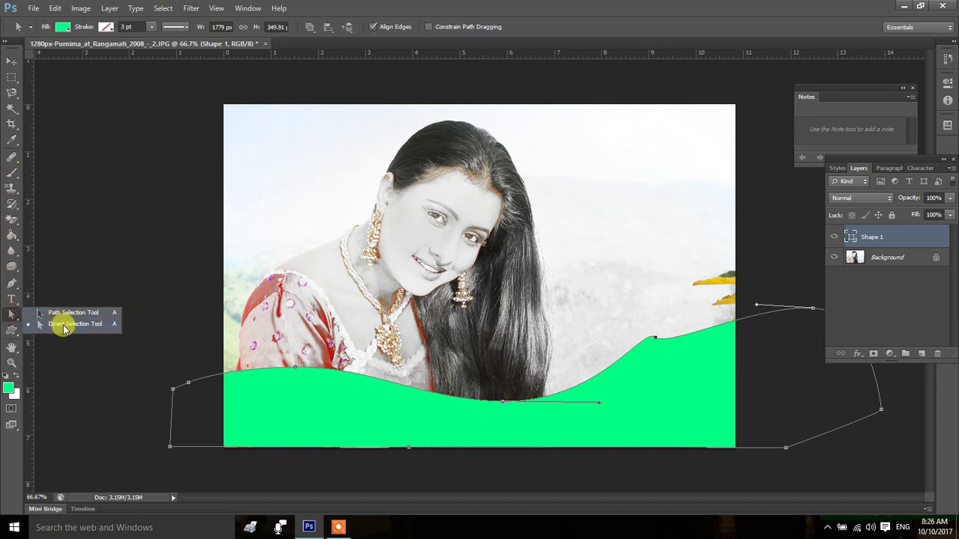
left_click(65, 324)
left_click_drag(610, 311, 738, 374)
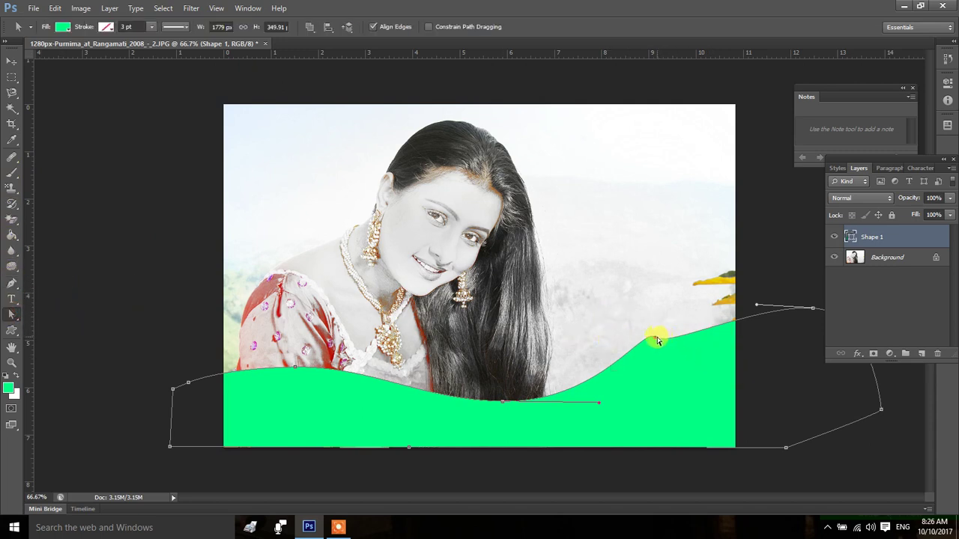
left_click_drag(673, 350, 706, 307)
left_click_drag(662, 339, 679, 350)
left_click(610, 347)
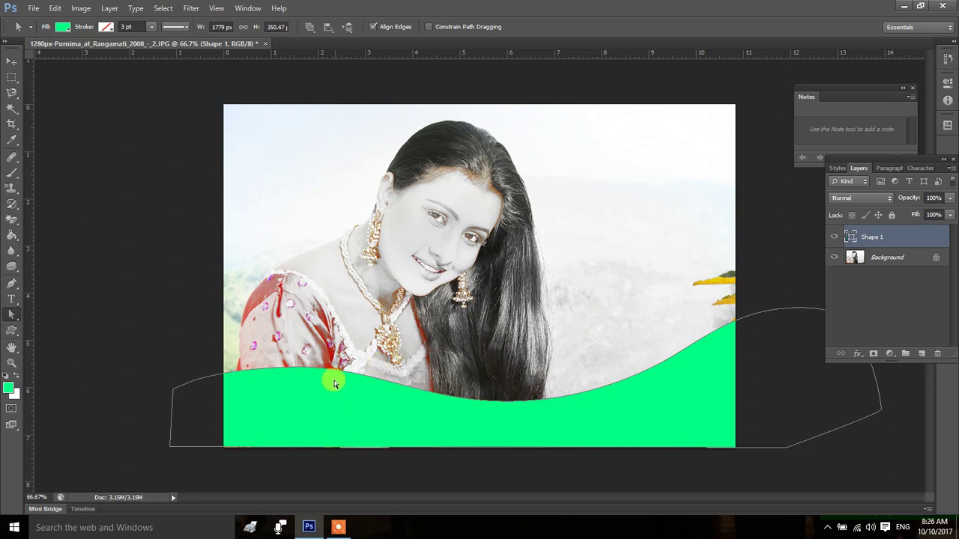
left_click_drag(327, 373, 305, 363)
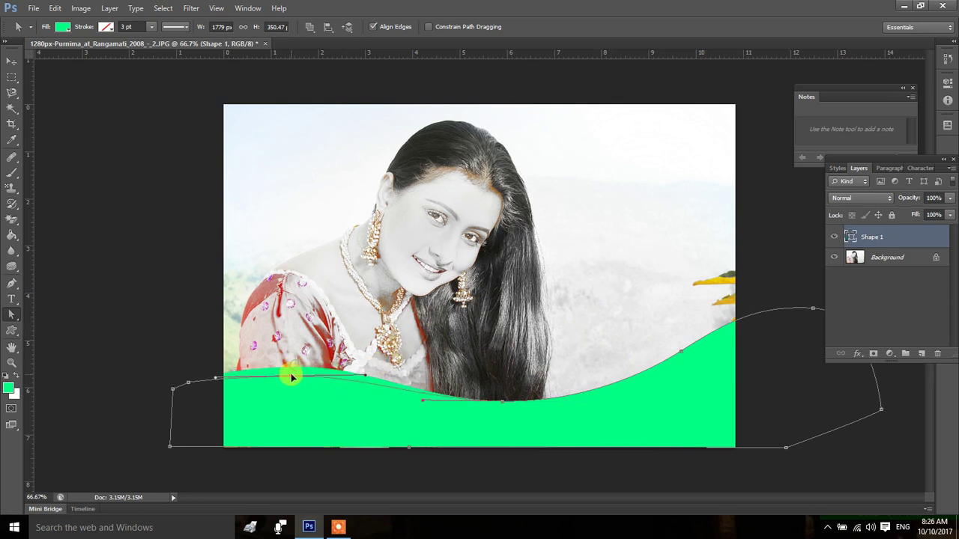
left_click(451, 324)
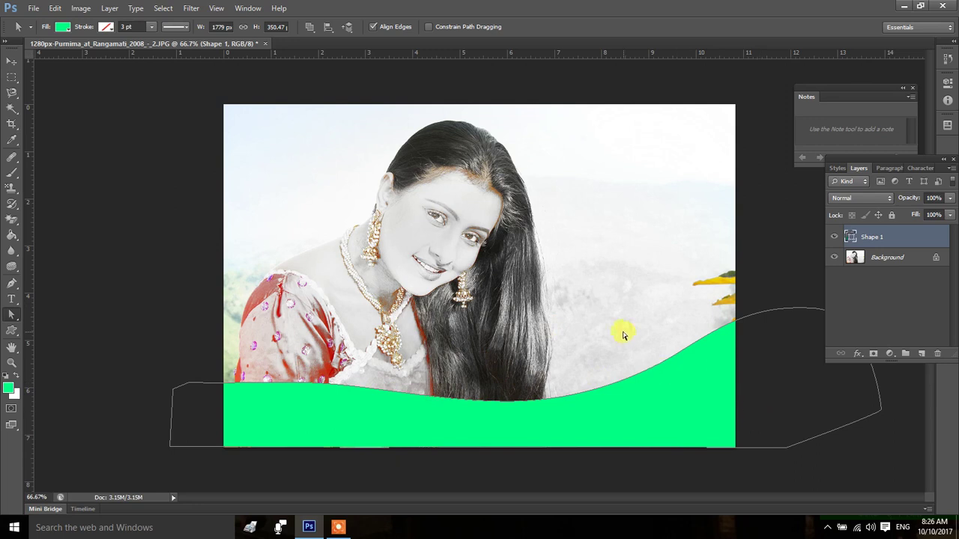
- Hide the wave's path outline and place a horizontal text insertion point near the photo's top
key("ctrl+h")
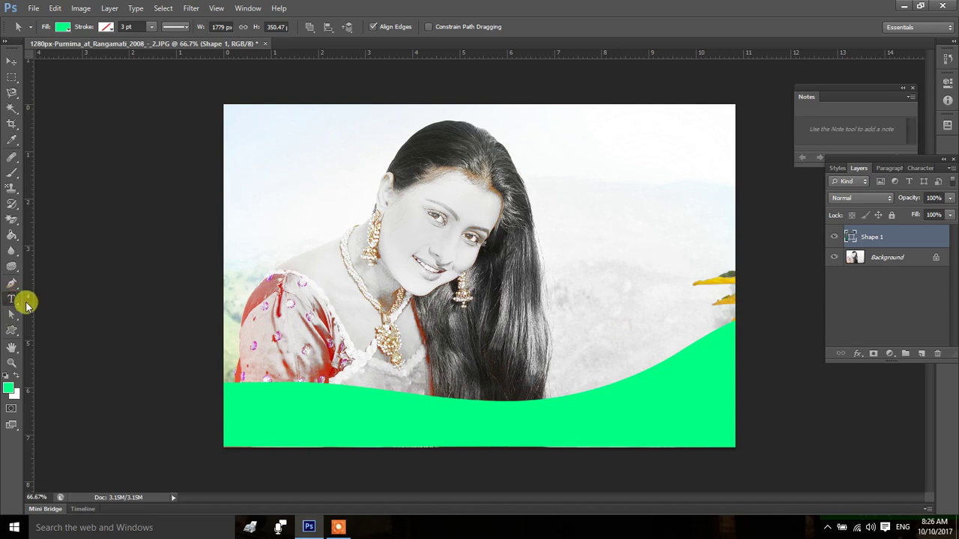
left_click(11, 300)
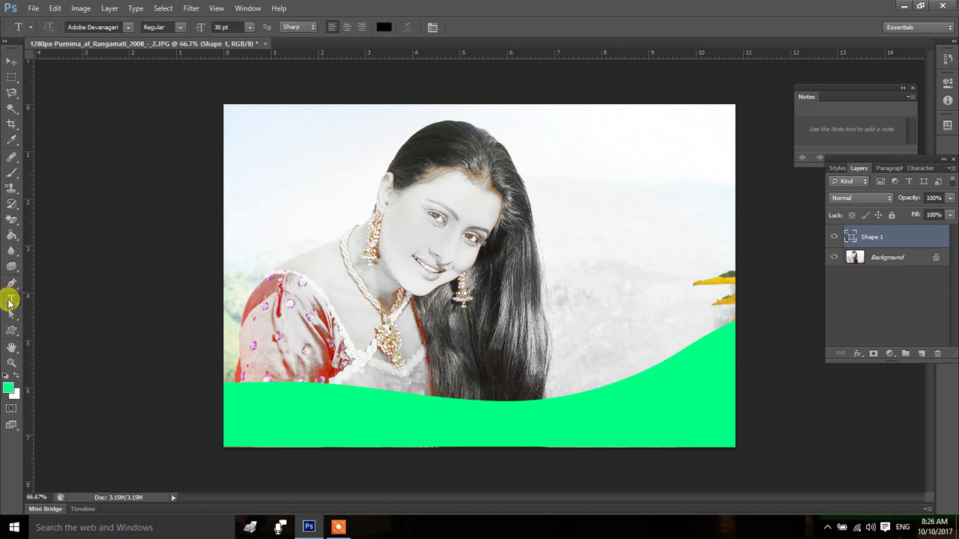
left_click(309, 160)
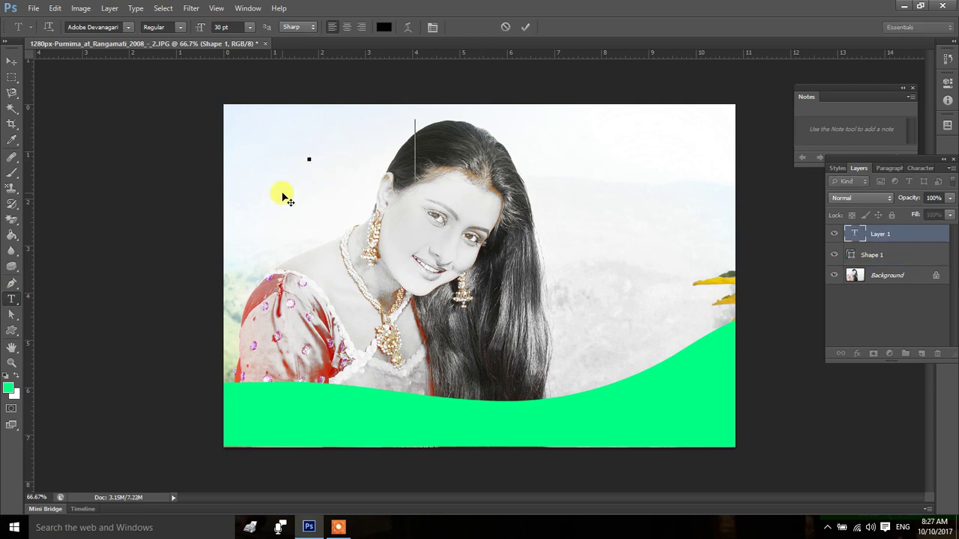
- Type the placeholder 'kjlsdf' and float the Character/Paragraph panel beside the canvas
type("kjlsdf")
left_click(432, 27)
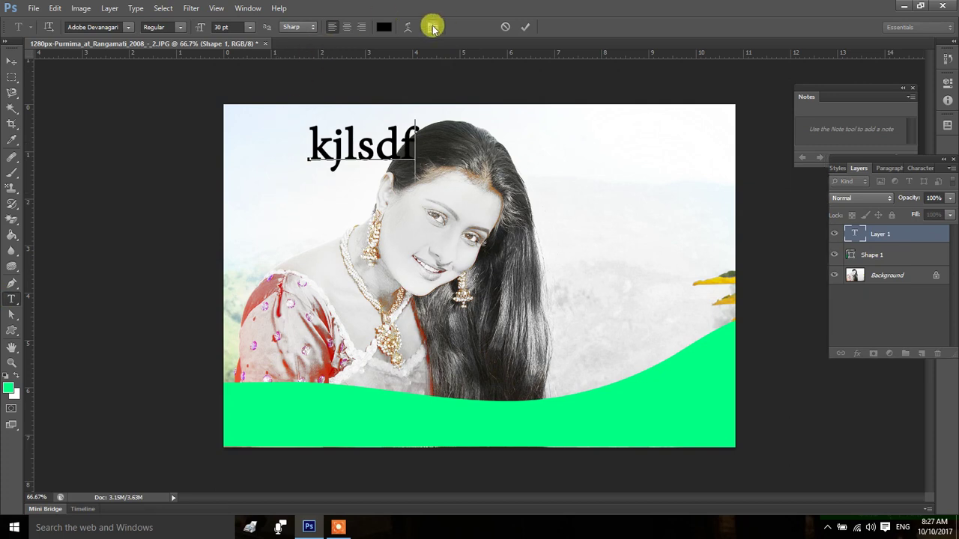
left_click_drag(860, 161, 742, 184)
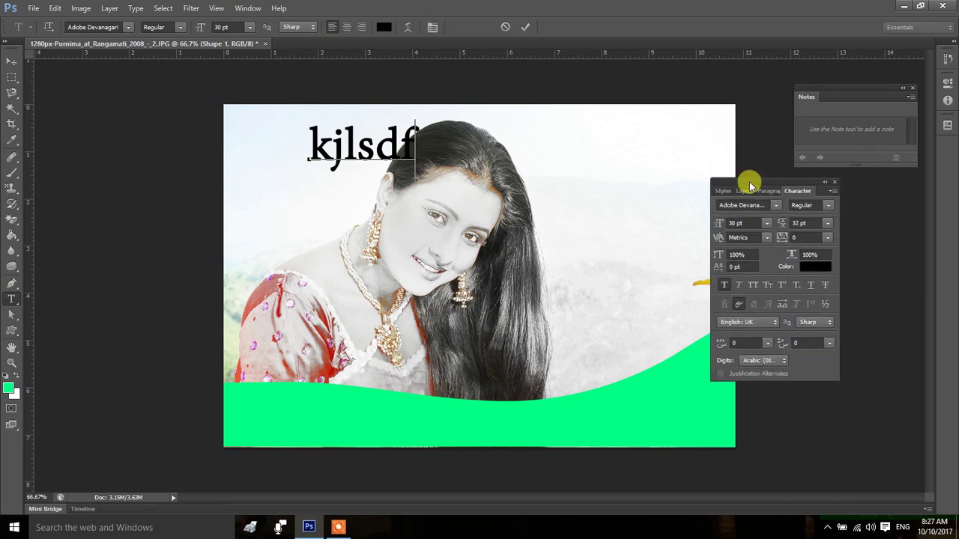
left_click(767, 192)
left_click(796, 192)
left_click(772, 191)
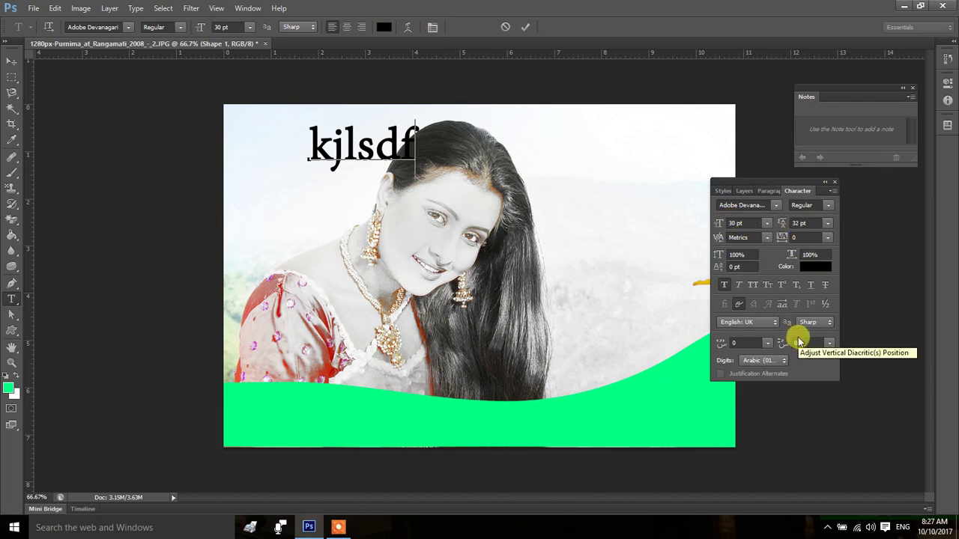
- Underline the text's last letters, then view the paragraph settings
left_click_drag(418, 139, 375, 138)
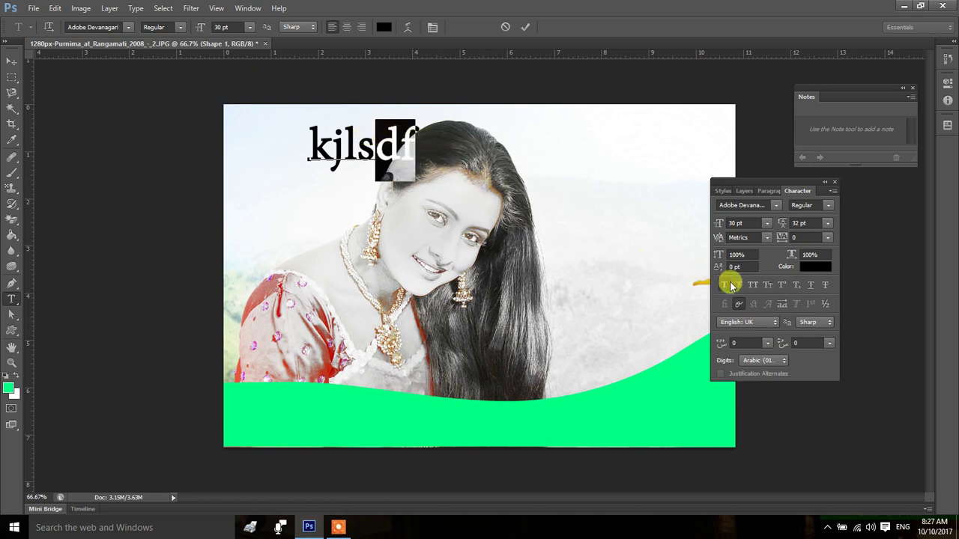
left_click(812, 289)
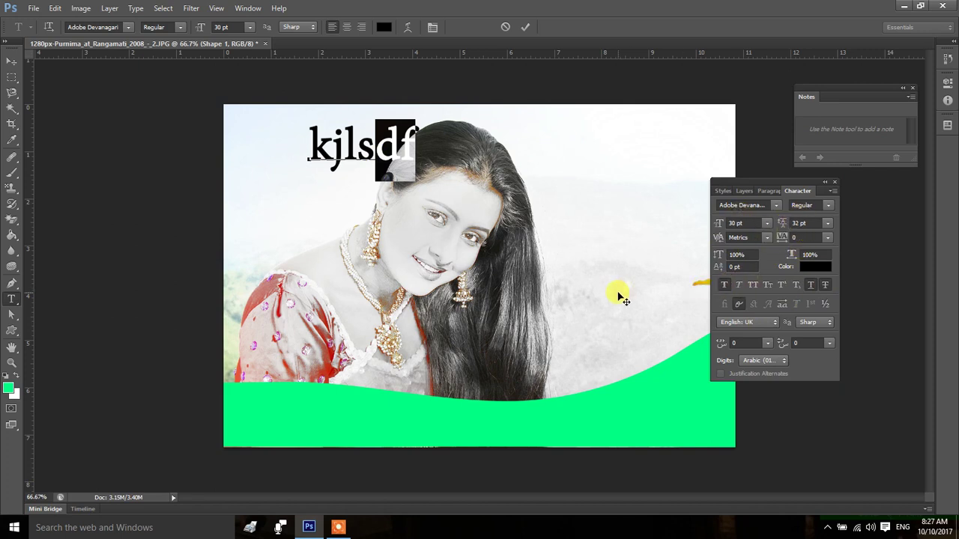
left_click(768, 191)
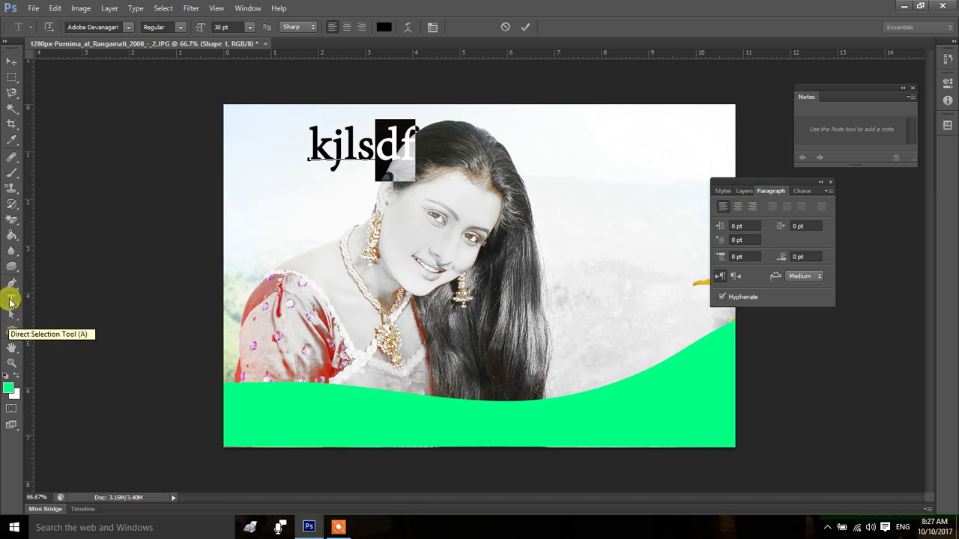
- Commit the 'kjlsdf' text, dismiss a layer-selection error, and show the green wave's anchors with Direct Selection
left_click(11, 284)
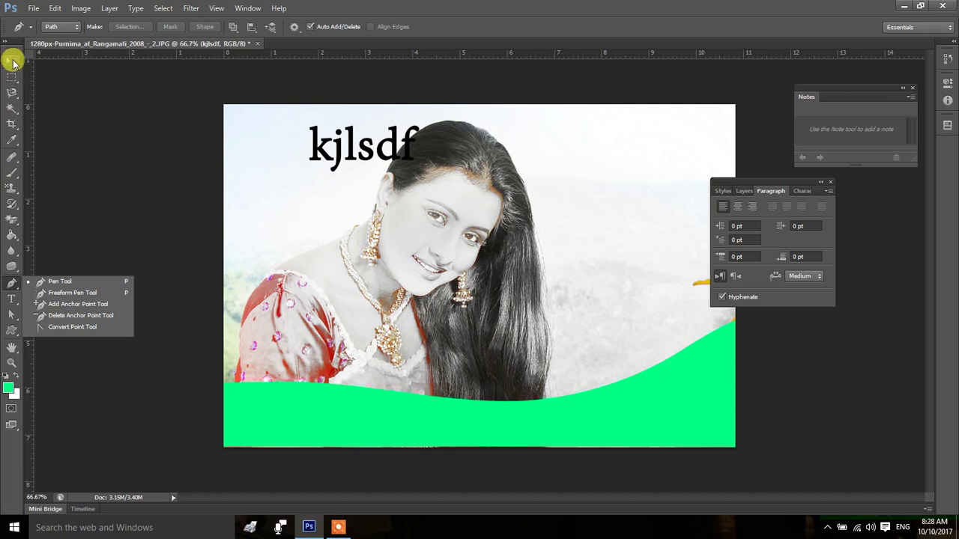
left_click(13, 63)
left_click(12, 316)
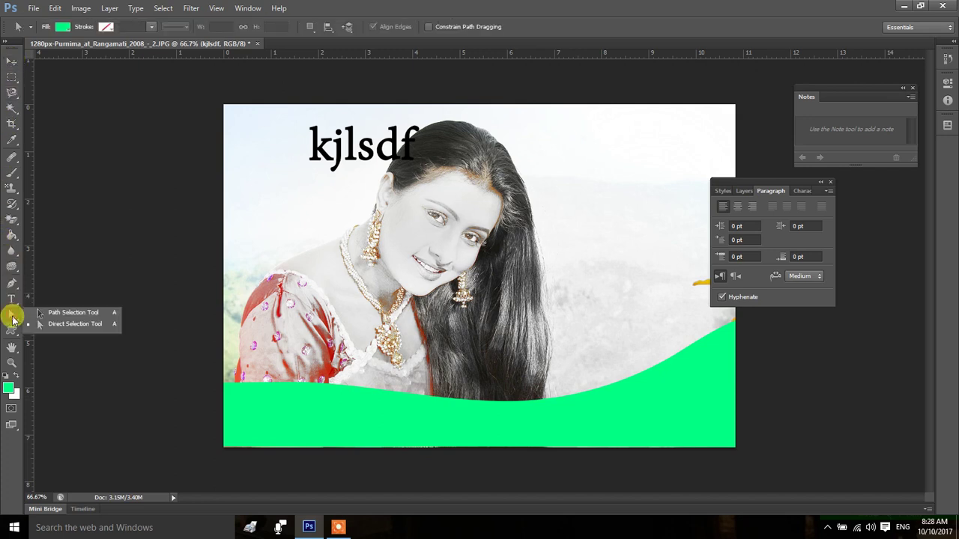
left_click(109, 316)
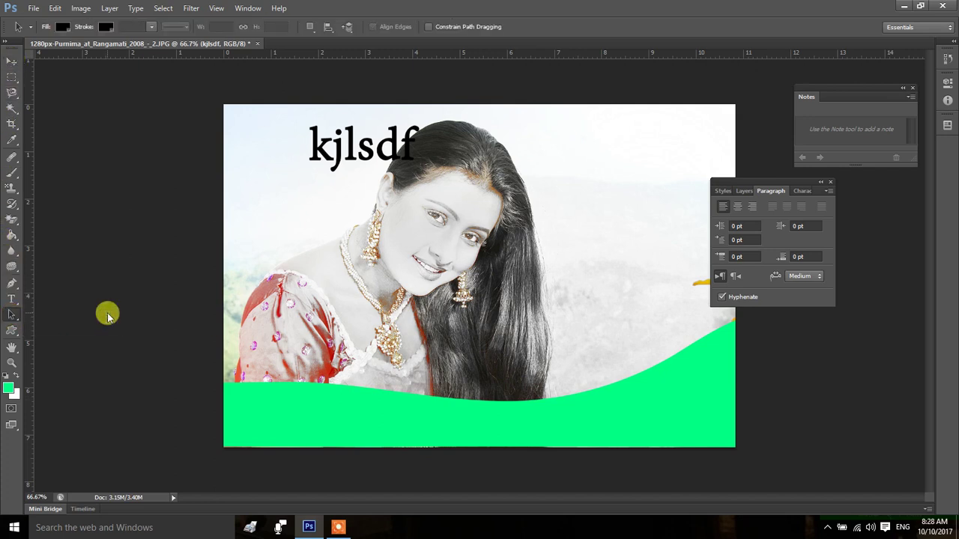
left_click(11, 60)
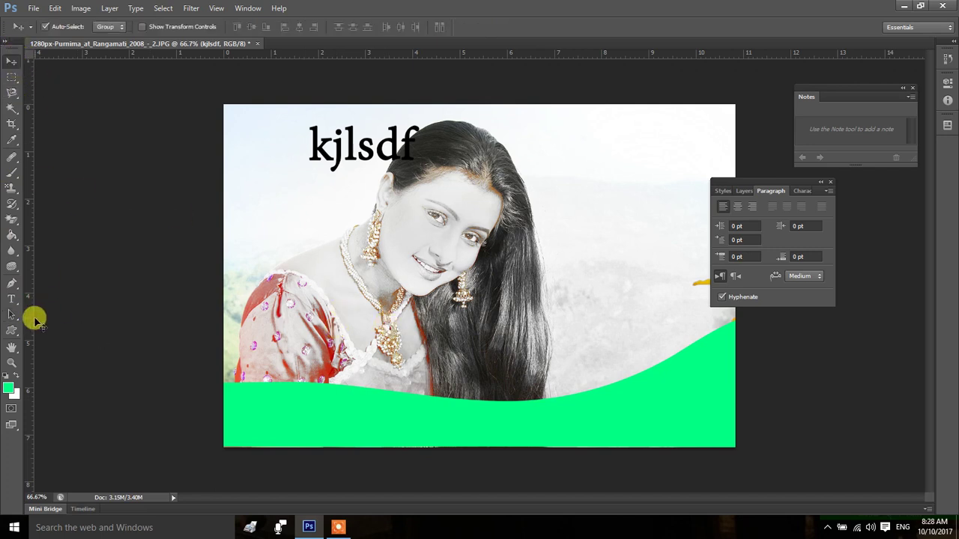
left_click(13, 314)
left_click(51, 324)
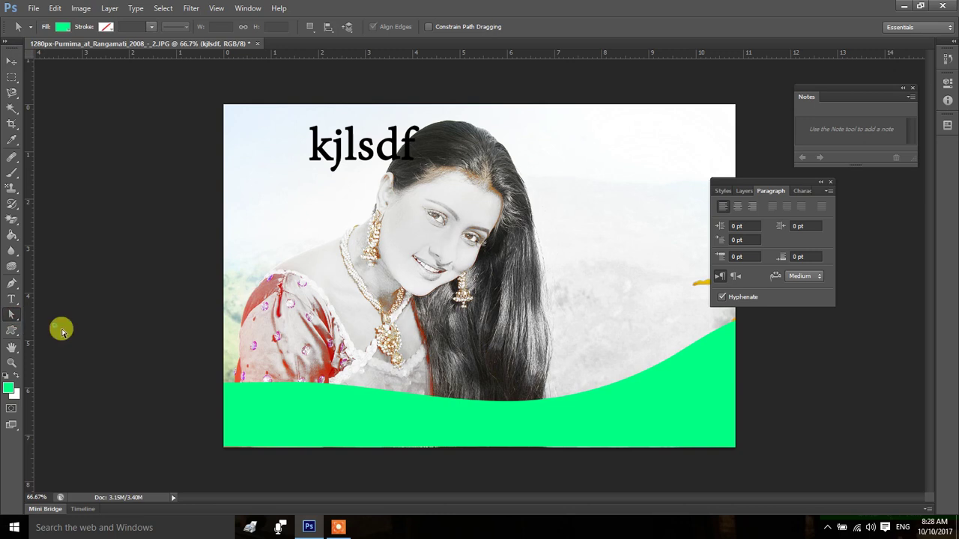
left_click(522, 330)
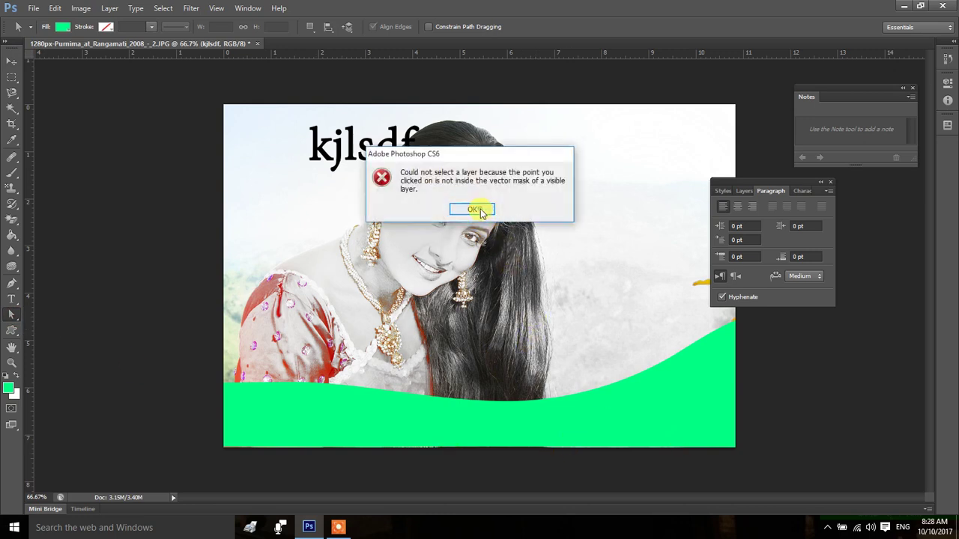
left_click(478, 209)
left_click(694, 402)
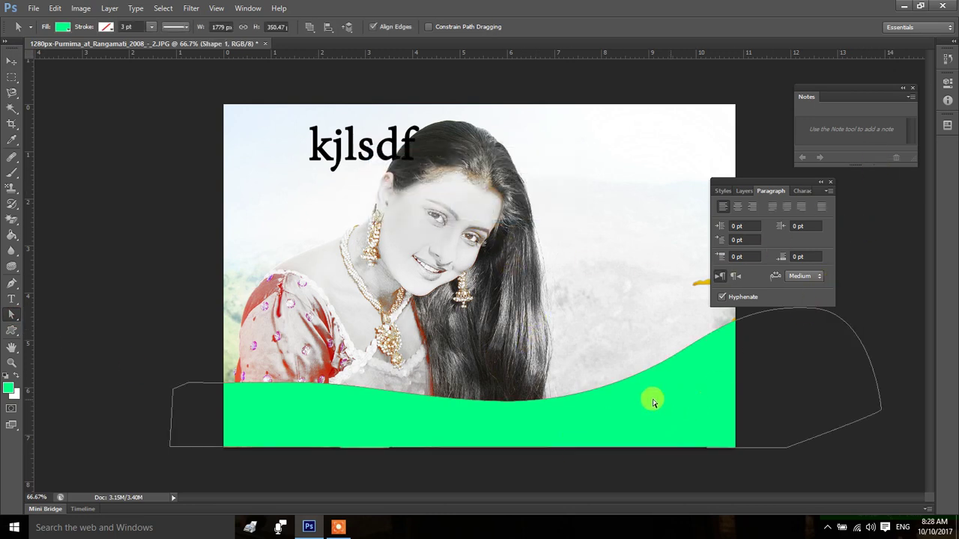
- Bend the wave's right segment and reshape its lower-left curve into one broad left hump
left_click_drag(598, 405, 583, 365)
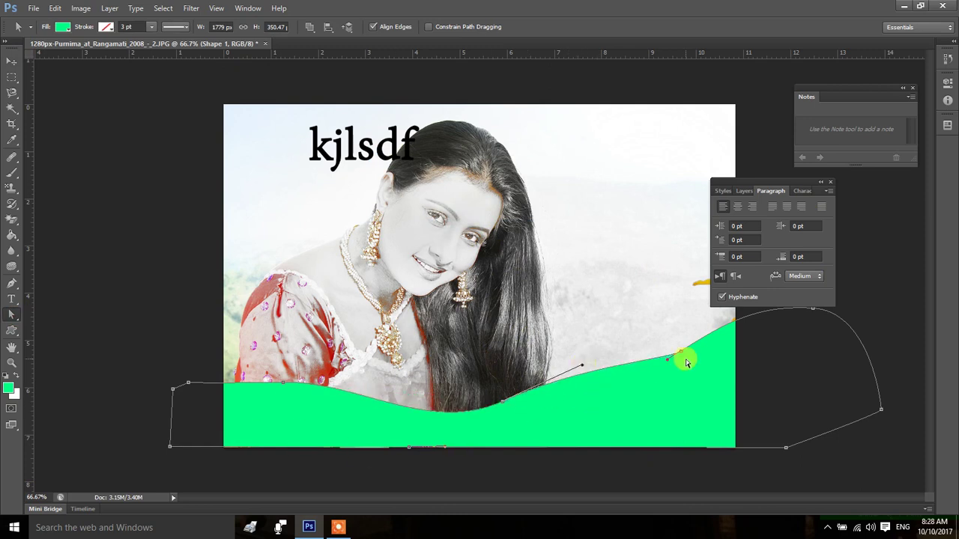
left_click_drag(626, 400, 559, 300)
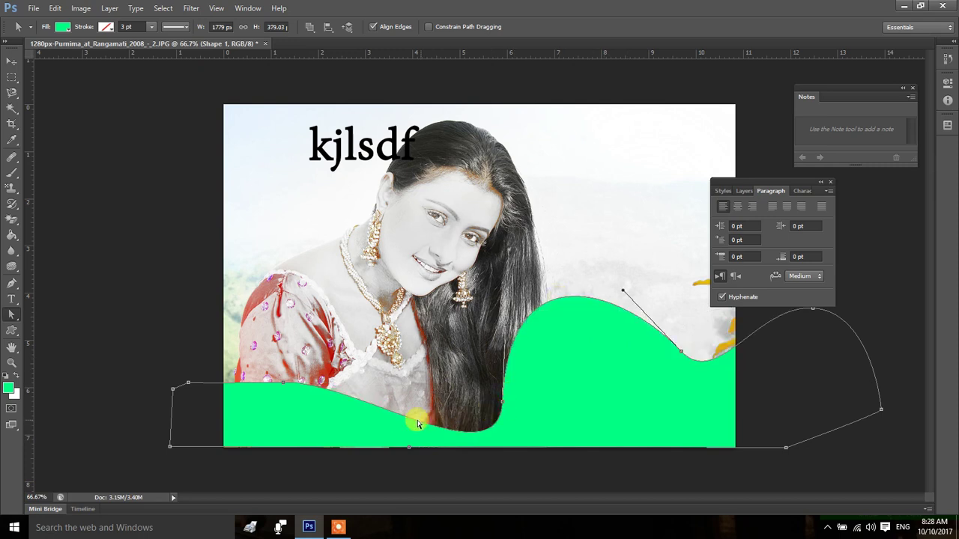
left_click_drag(381, 407, 353, 319)
left_click(650, 389)
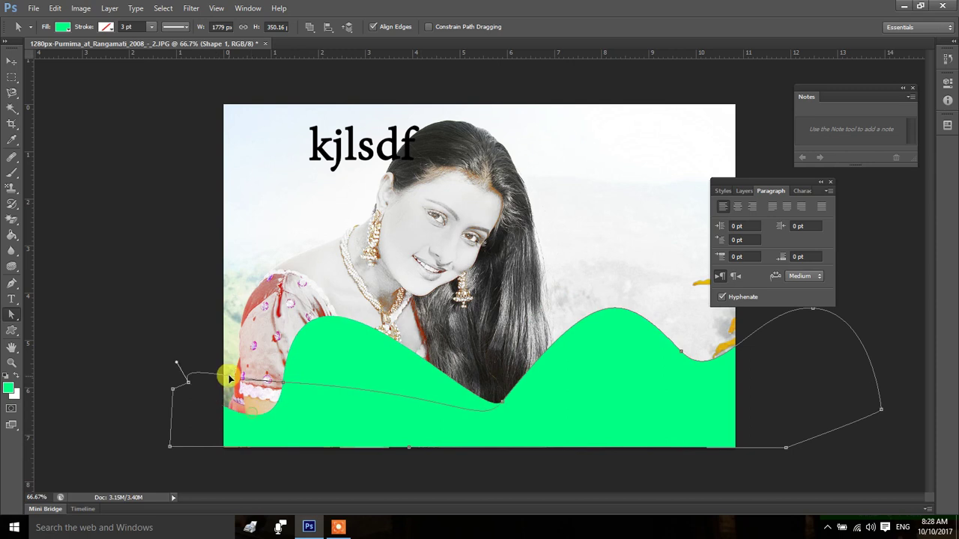
left_click_drag(225, 377, 217, 436)
mouse_move(356, 391)
left_mouse_down()
mouse_move(283, 408)
mouse_move(278, 325)
mouse_move(289, 300)
mouse_move(464, 333)
mouse_move(343, 299)
left_mouse_up()
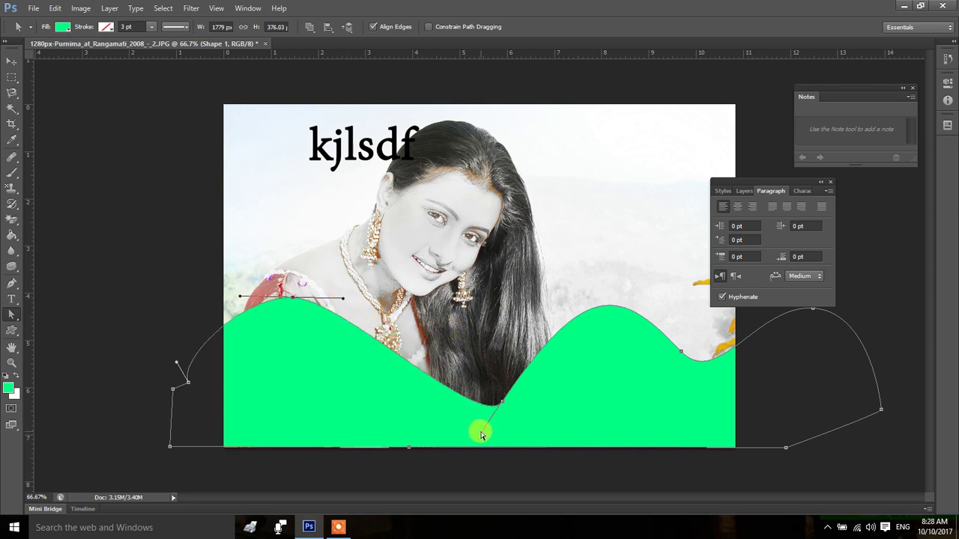
- Smooth the right hump into a gentle upward slope and lower the three bottom anchors
left_click_drag(481, 432, 428, 418)
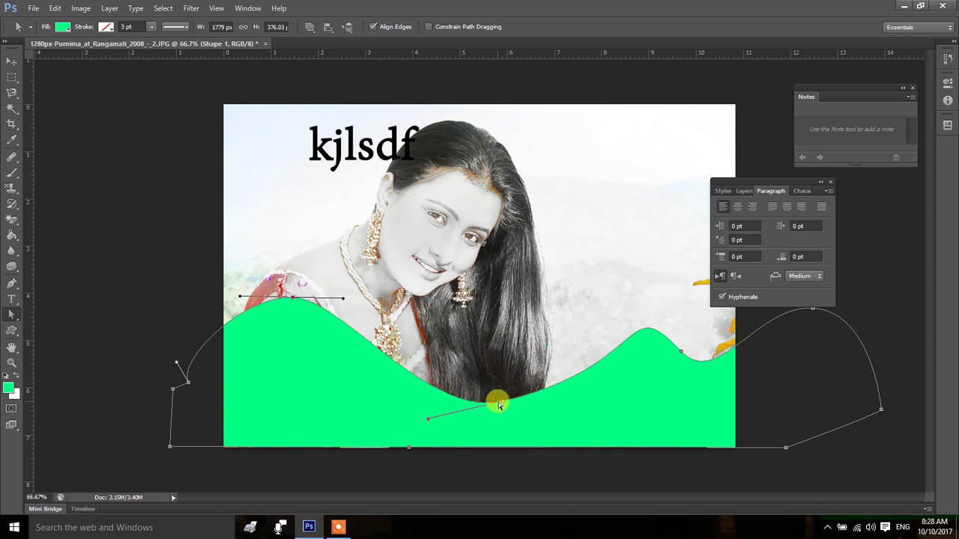
mouse_move(649, 364)
left_mouse_down()
mouse_move(616, 334)
mouse_move(545, 433)
mouse_move(569, 426)
left_mouse_up()
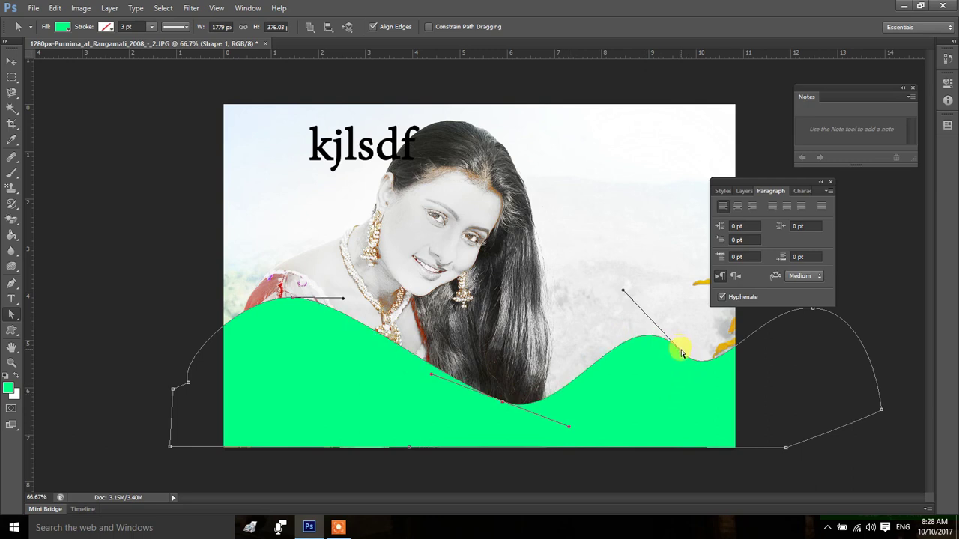
left_click_drag(717, 391, 725, 393)
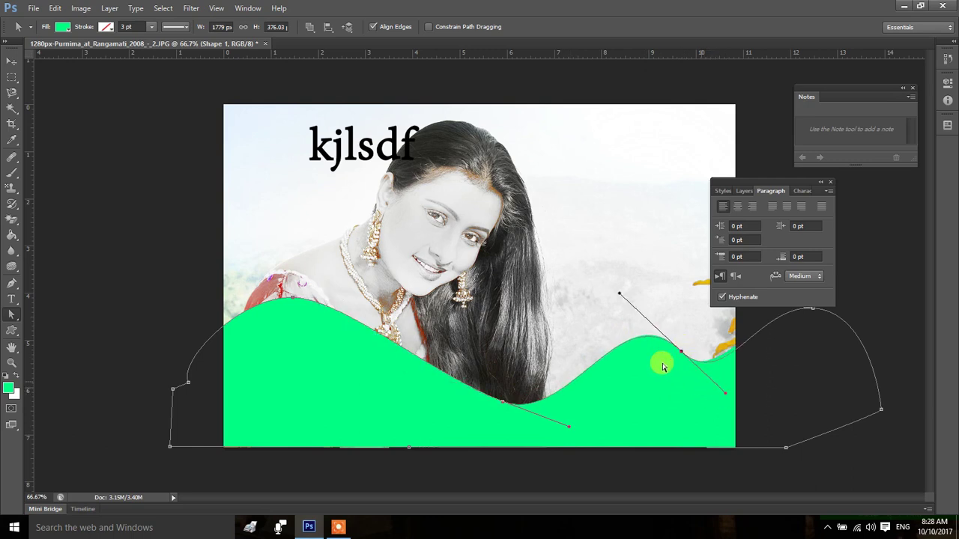
left_click_drag(679, 354, 813, 335)
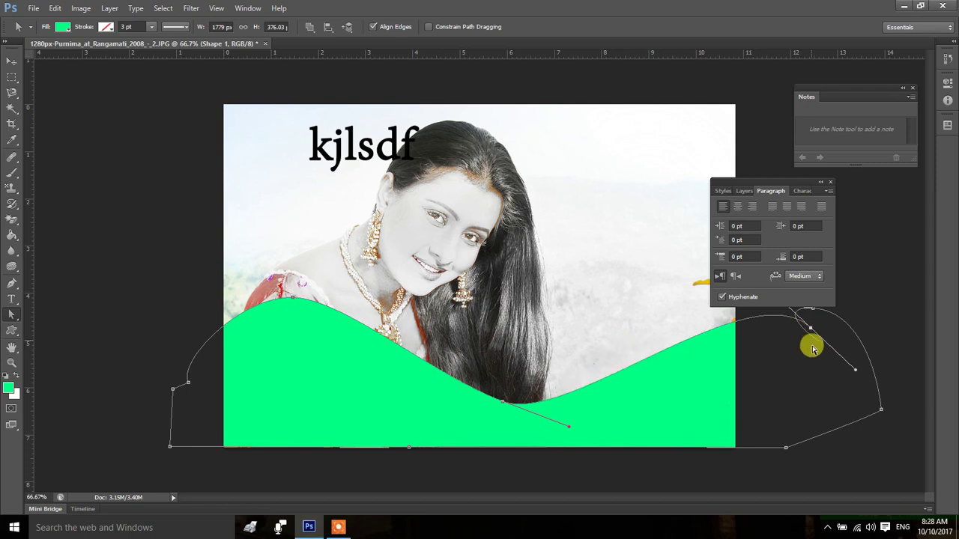
left_click_drag(786, 448, 789, 469)
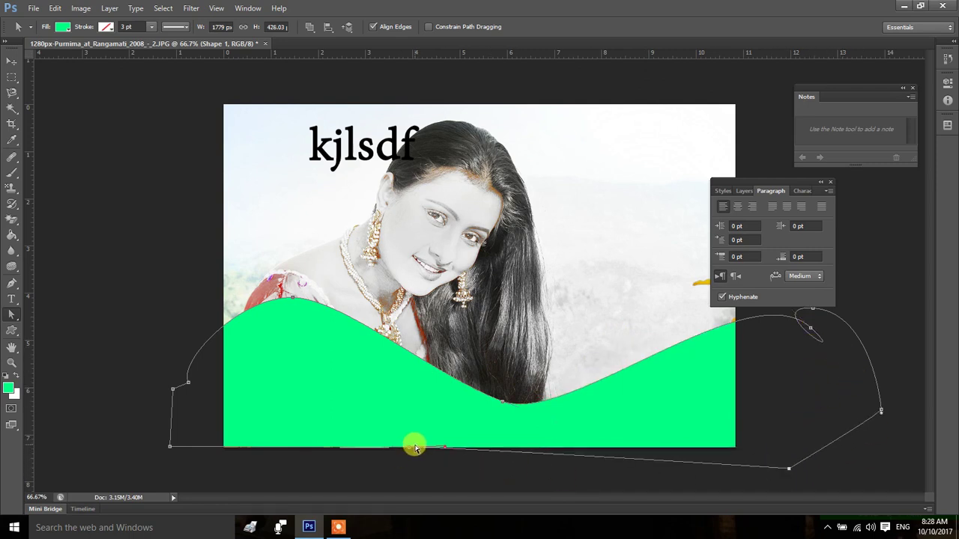
left_click_drag(409, 448, 409, 463)
left_click_drag(171, 448, 165, 467)
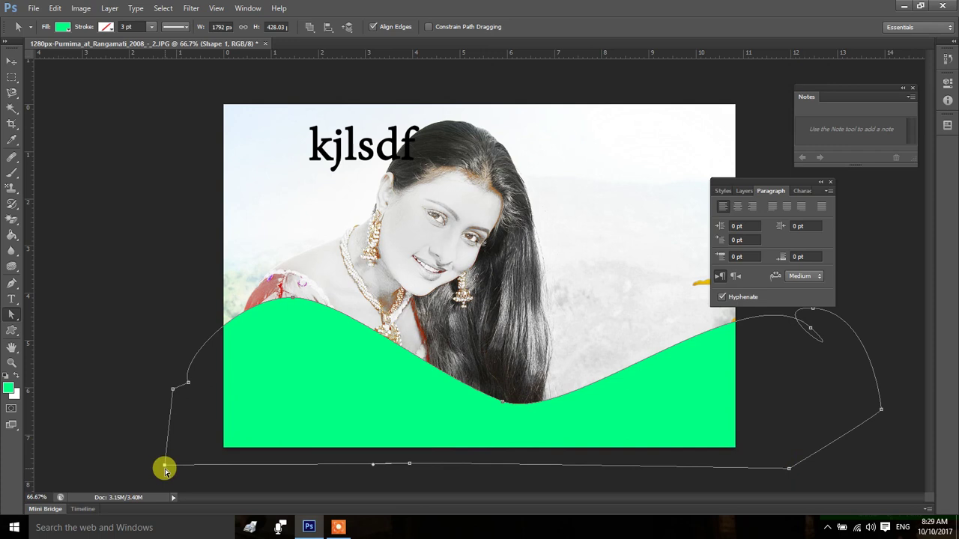
- Lower the wave's top and clear the green fill from the lower right, curving down to the bottom edge
left_click(313, 299)
mouse_move(313, 300)
left_mouse_down()
mouse_move(305, 364)
mouse_move(295, 365)
left_mouse_up()
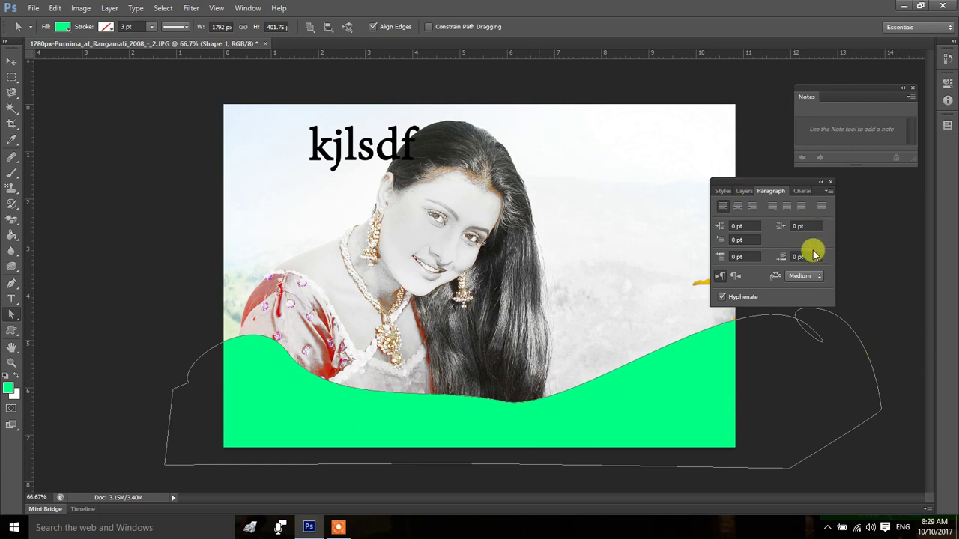
left_click_drag(483, 399, 458, 296)
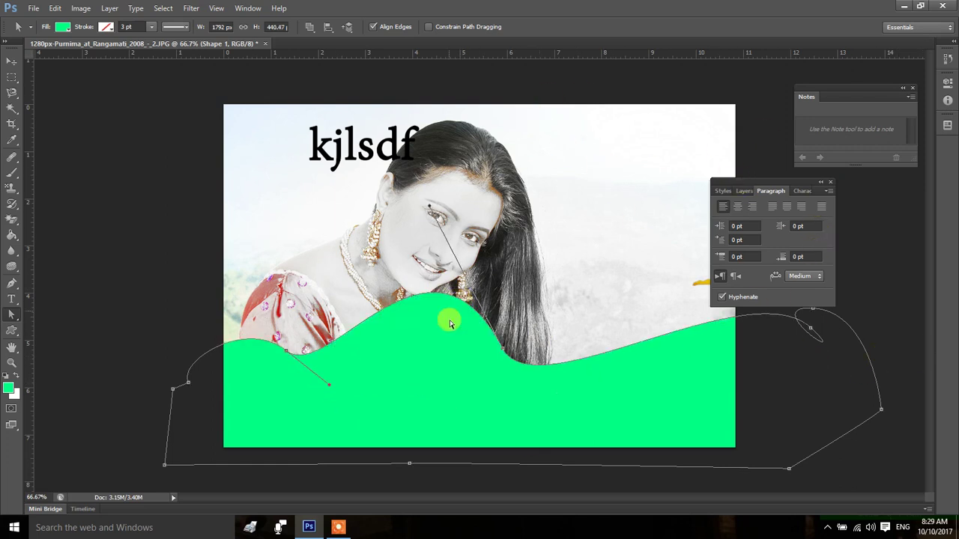
left_click_drag(589, 358, 503, 425)
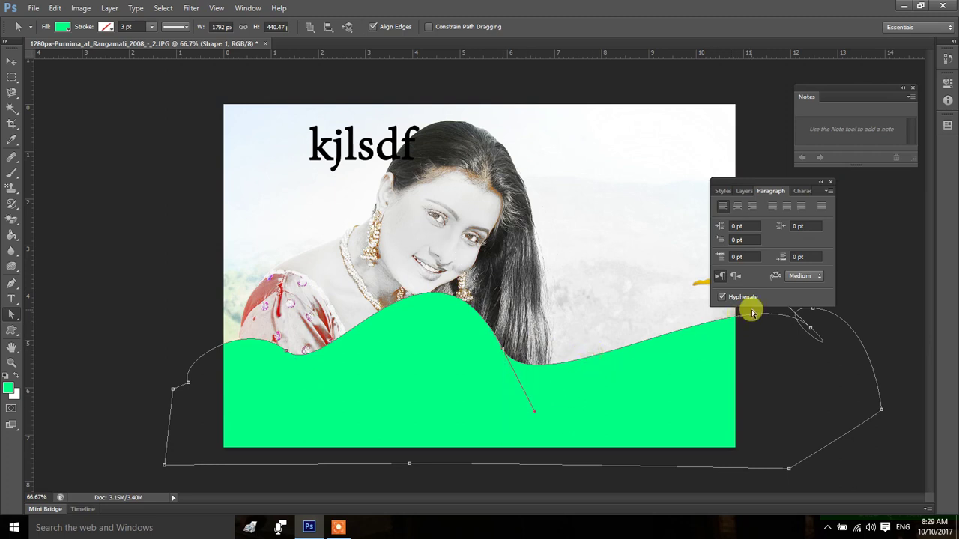
mouse_move(738, 319)
left_mouse_down()
mouse_move(649, 456)
mouse_move(677, 445)
left_mouse_up()
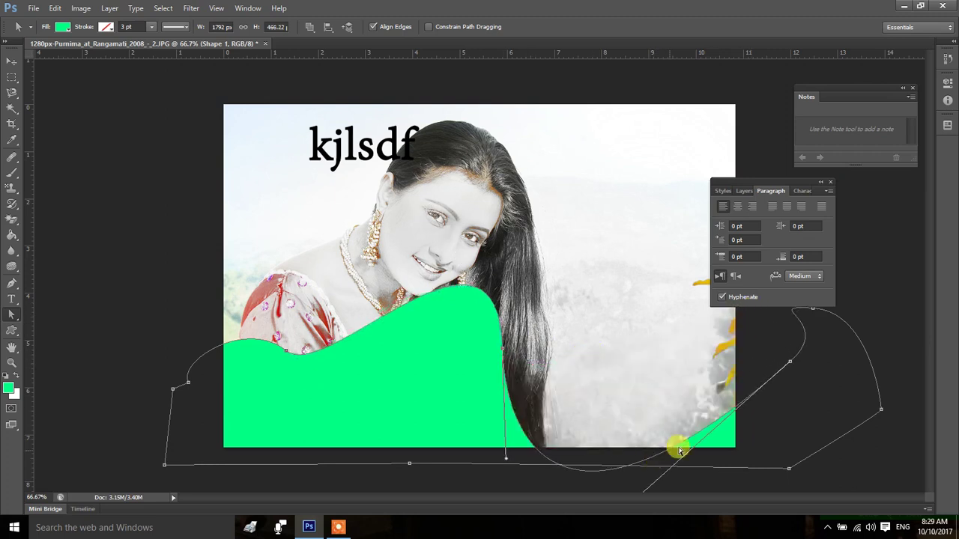
left_click_drag(790, 362, 809, 469)
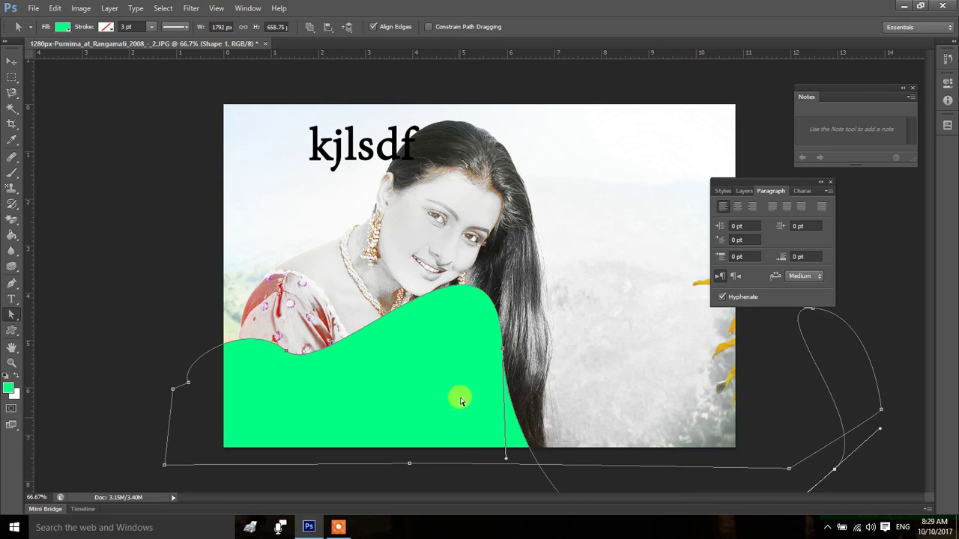
left_click_drag(504, 349, 532, 479)
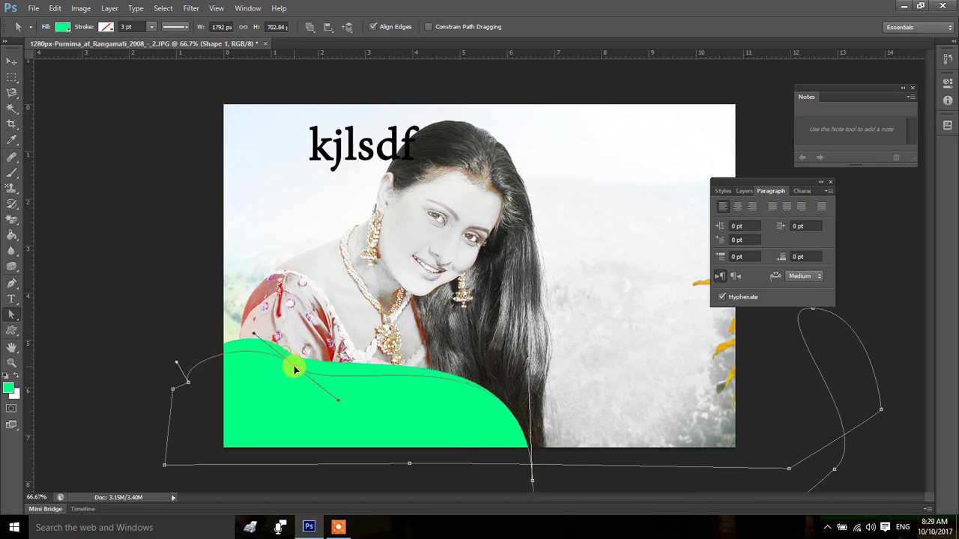
- Raise the shape high on the left edge and sweep its bottom curve down and leftward
left_click_drag(285, 356, 309, 387)
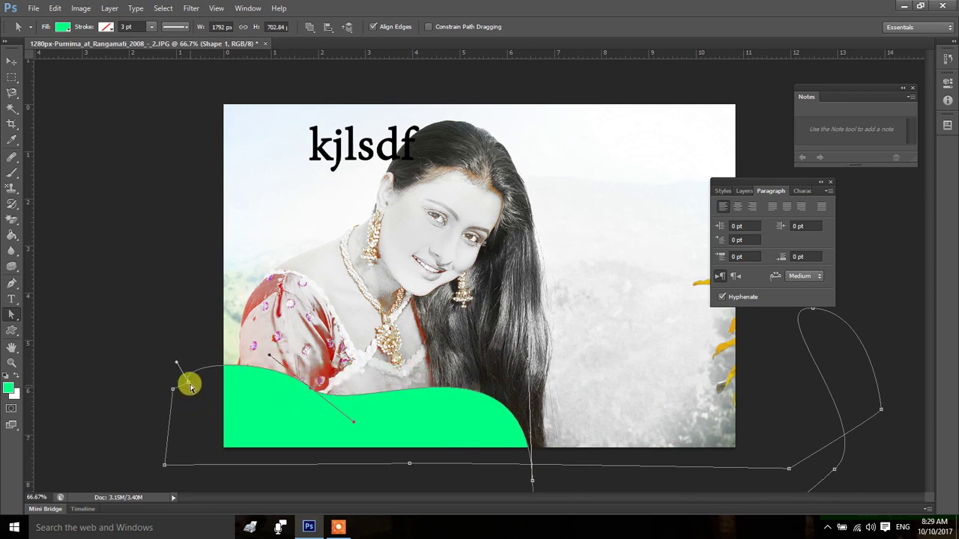
mouse_move(187, 380)
left_mouse_down()
mouse_move(178, 313)
mouse_move(202, 278)
mouse_move(204, 291)
left_mouse_up()
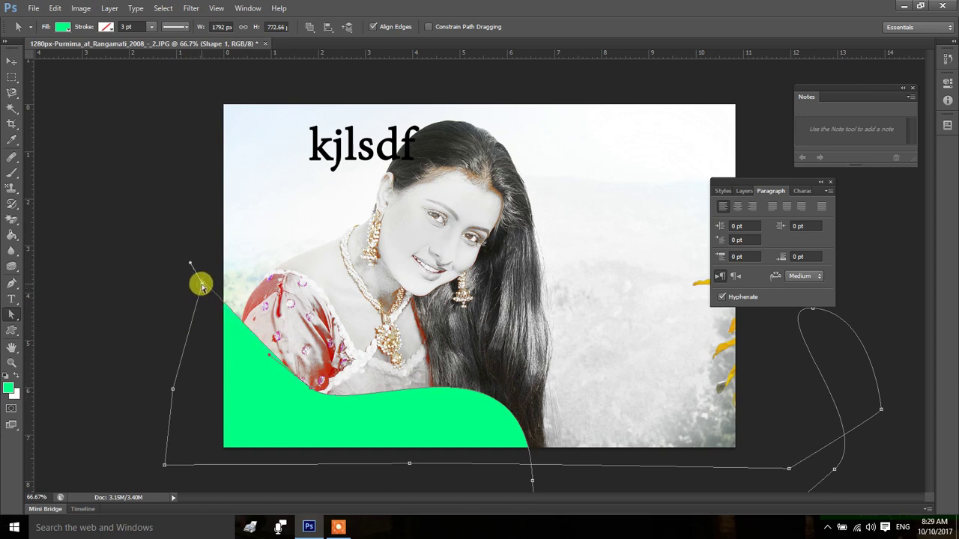
mouse_move(190, 267)
left_mouse_down()
mouse_move(161, 293)
mouse_move(245, 277)
mouse_move(269, 297)
mouse_move(245, 299)
left_mouse_up()
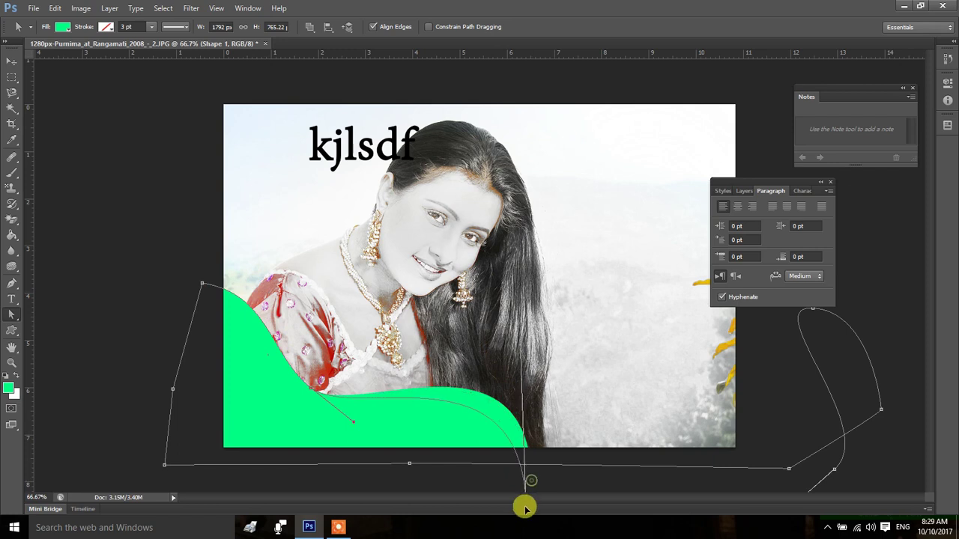
left_click_drag(532, 483, 377, 464)
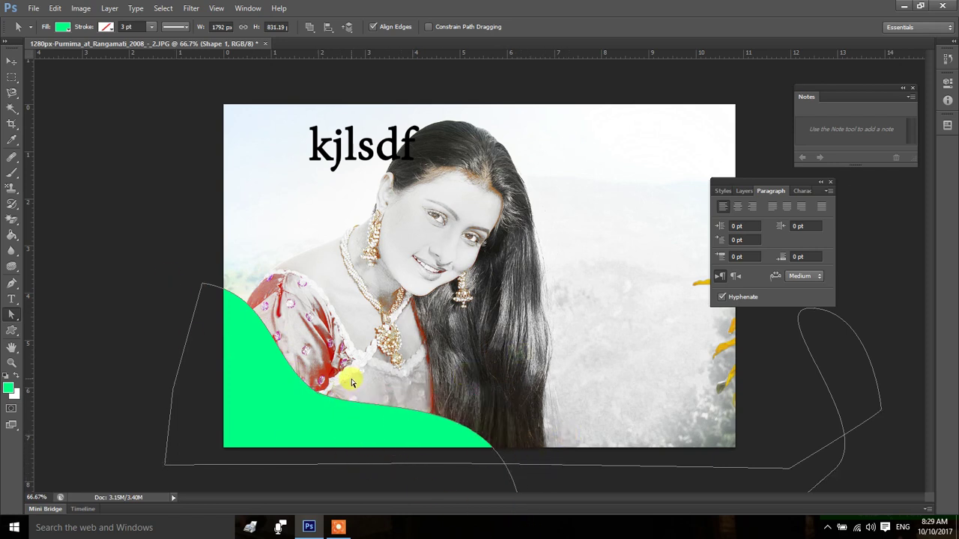
- Hide the green shape's path outlines with Ctrl+H, then check the View menu's Show options
key("ctrl+h")
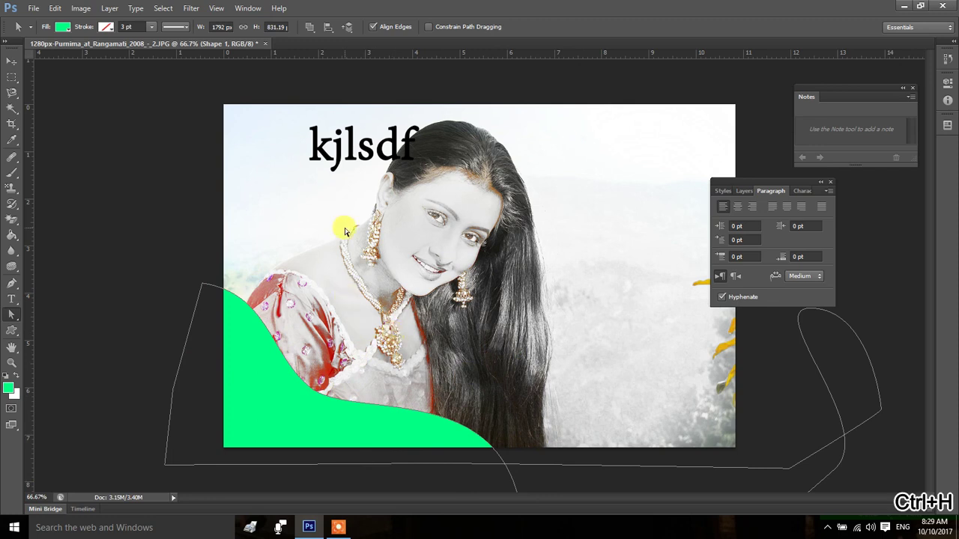
key("ctrl+h")
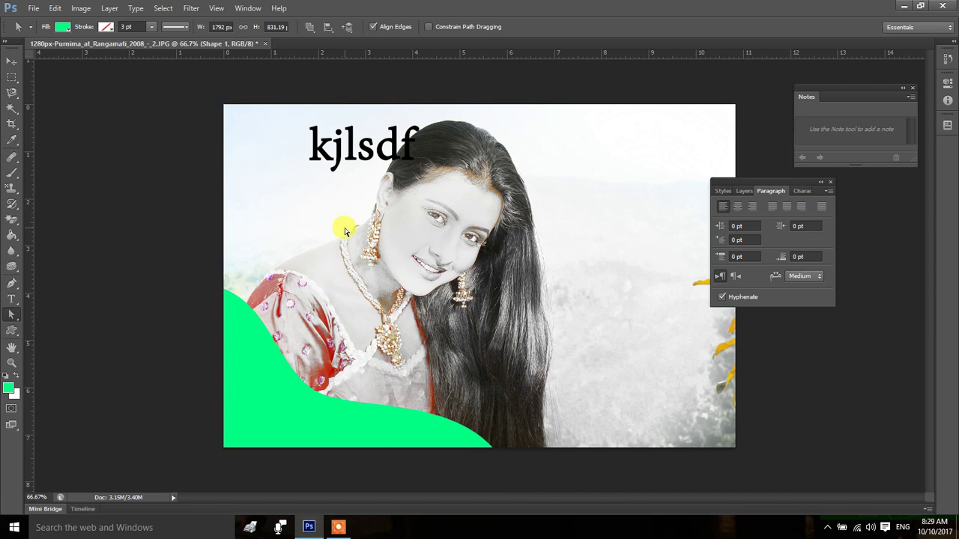
left_click(248, 7)
mouse_move(216, 8)
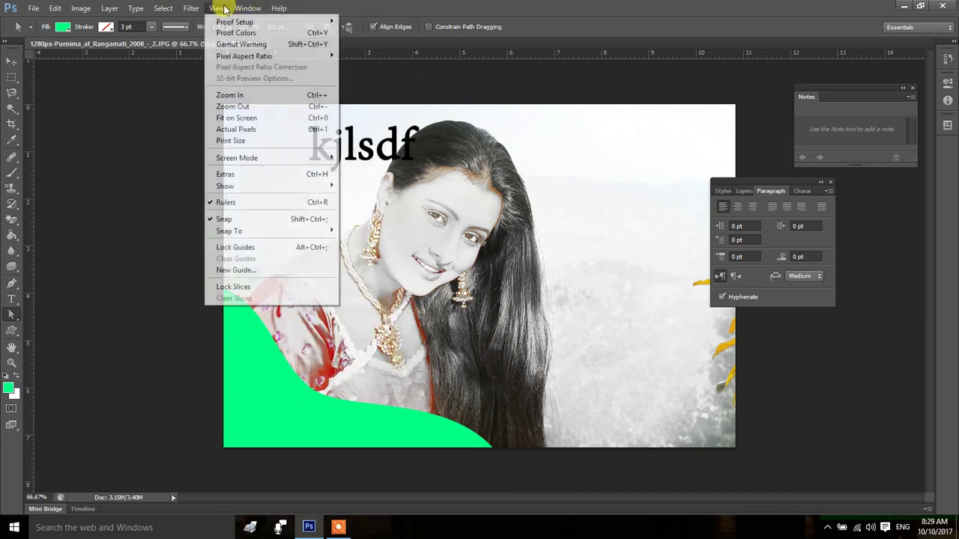
mouse_move(224, 185)
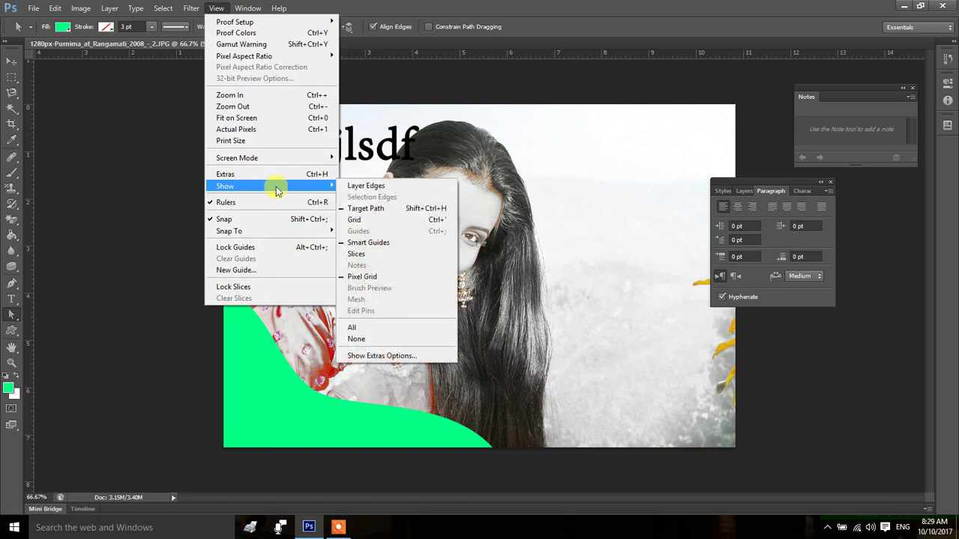
- Drag out two horizontal guides (title, middle) and three vertical guides (left, face, right)
left_click(582, 108)
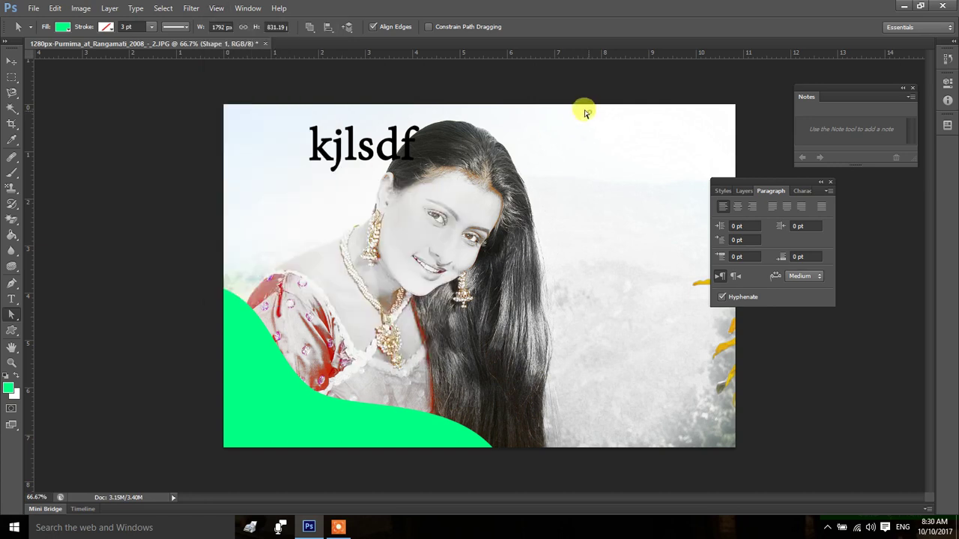
left_click_drag(488, 51, 510, 154)
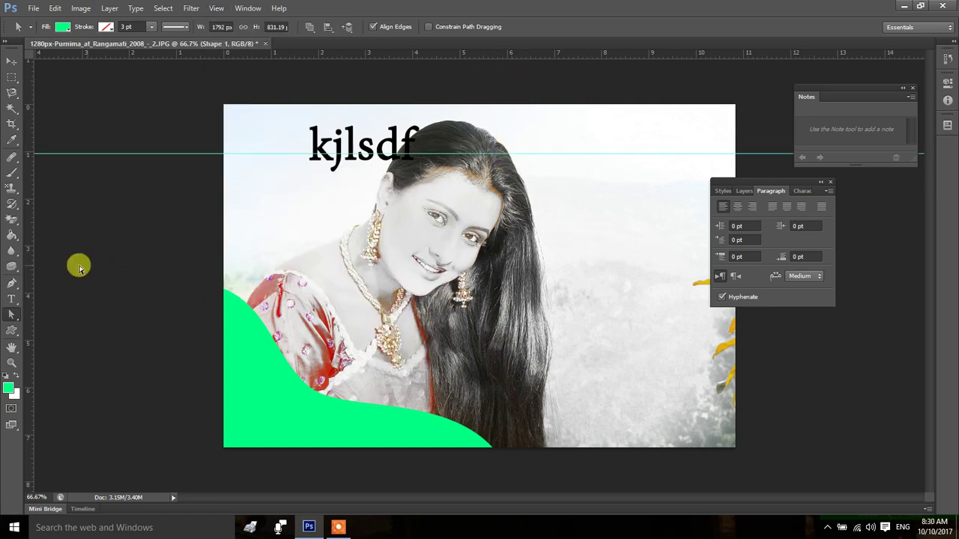
left_click_drag(32, 265, 281, 262)
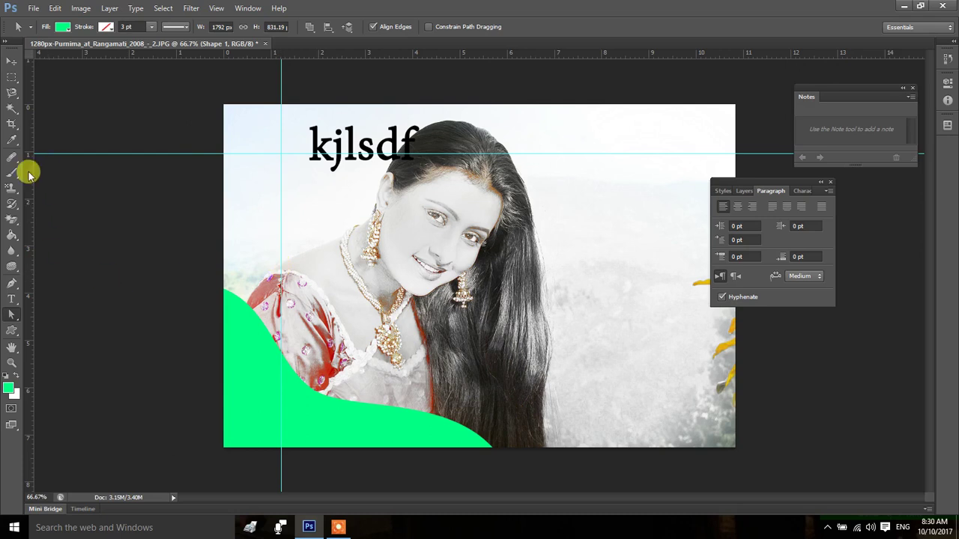
left_click_drag(25, 171, 429, 192)
left_click_drag(437, 52, 449, 282)
left_click_drag(30, 373, 562, 337)
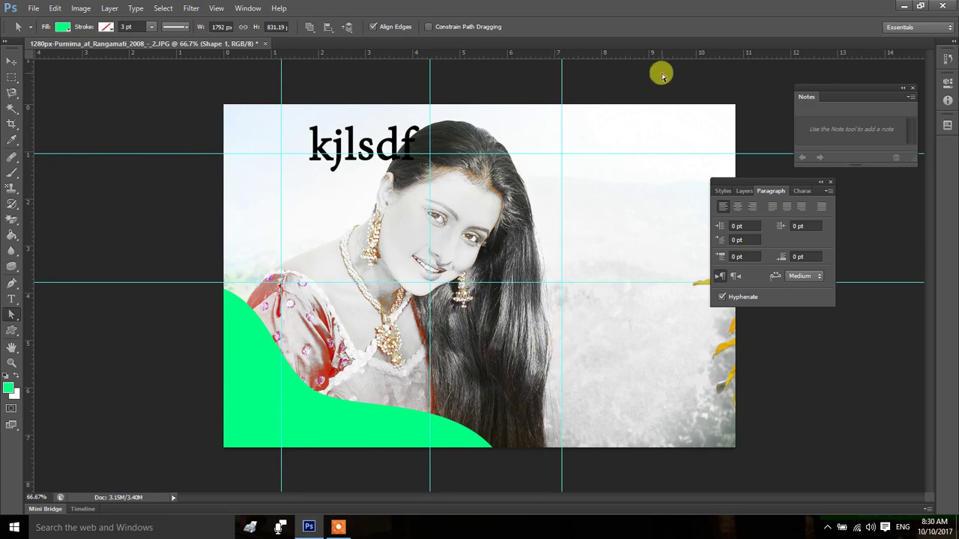
- Turn the rulers off from the View menu, then show them again with Ctrl+R
left_click(215, 15)
mouse_move(225, 186)
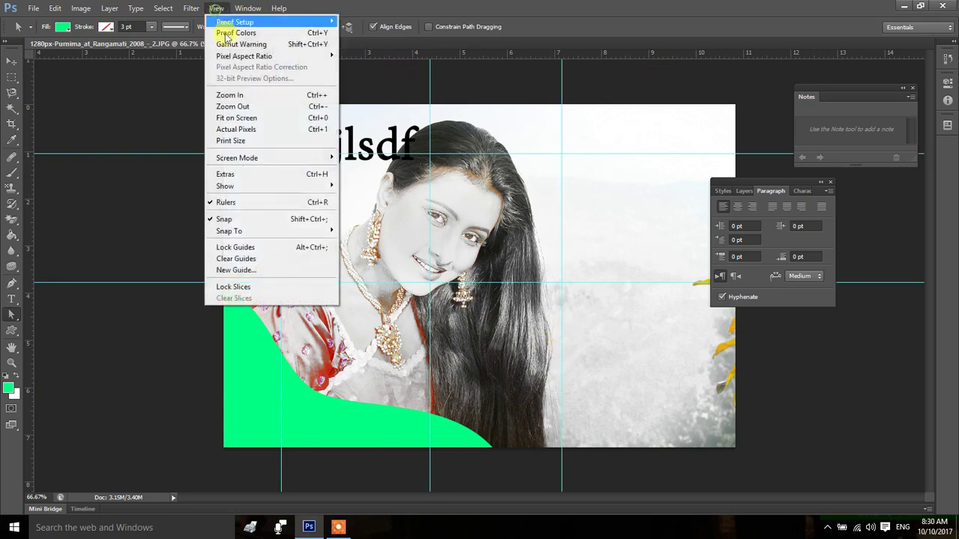
left_click(256, 202)
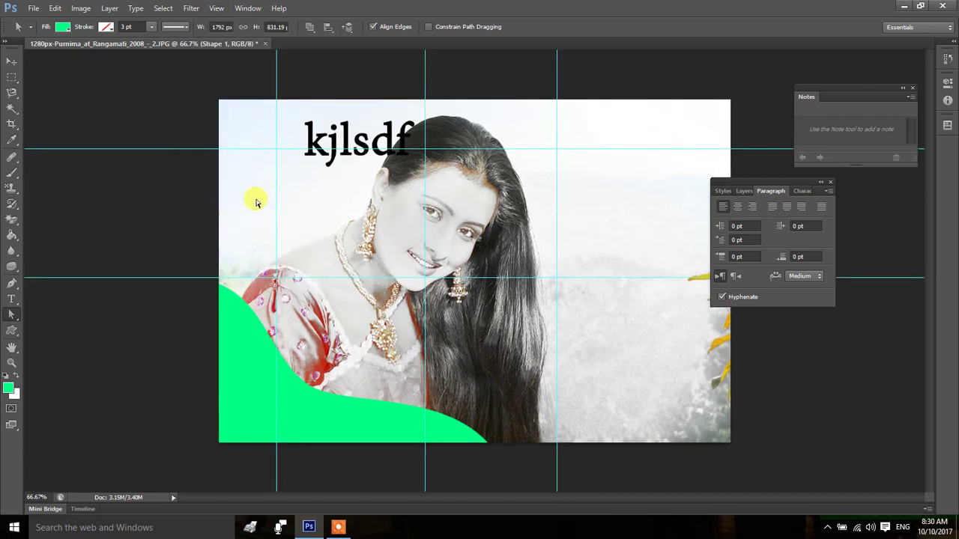
key("ctrl+r")
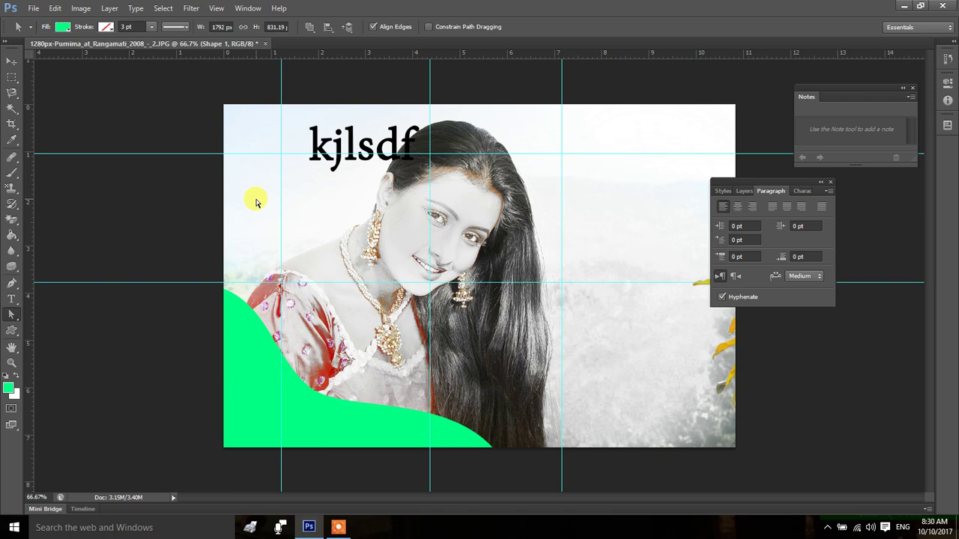
left_click(340, 528)
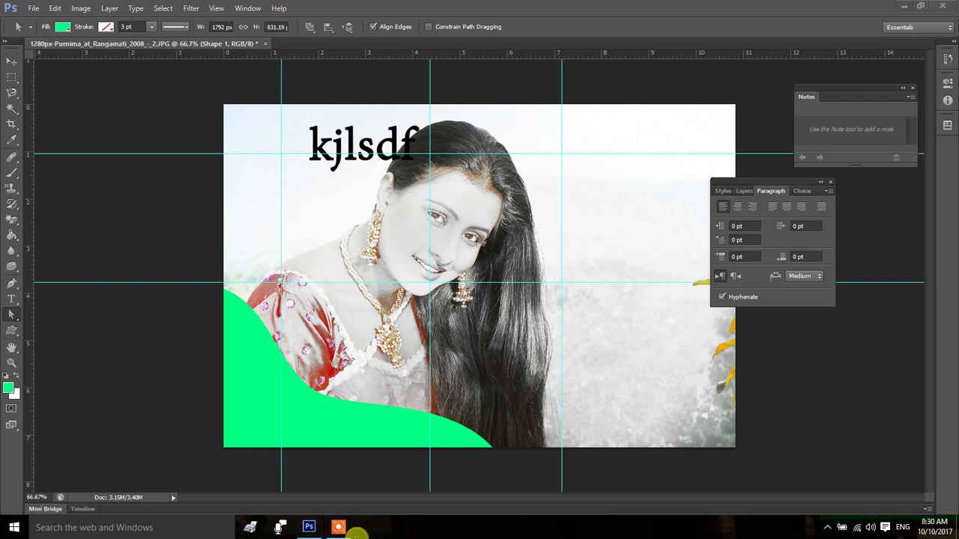